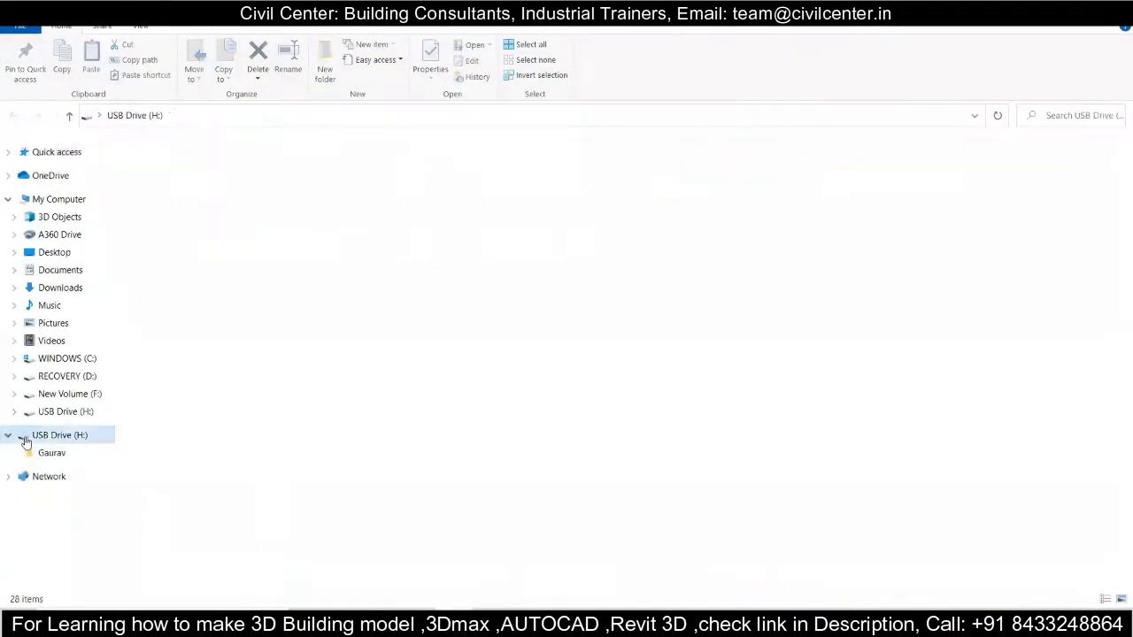
click(26, 437)
right_click(219, 161)
key(Escape)
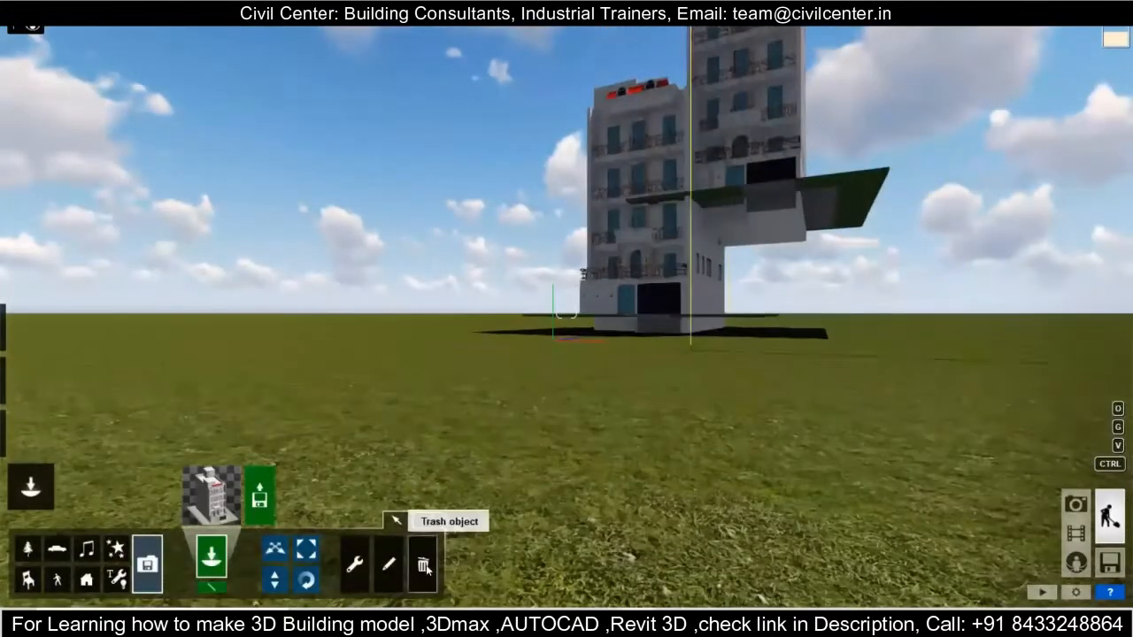
- Delete the duplicate raised building and lower the remaining building to ground level
click(422, 564)
click(569, 331)
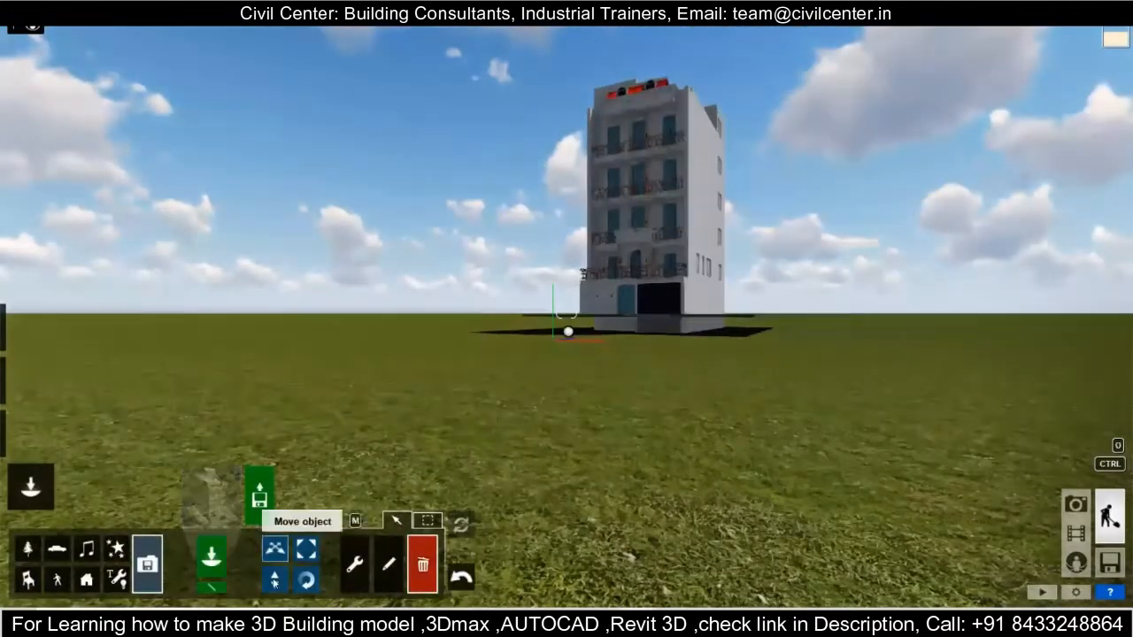
click(274, 579)
drag(567, 350, 566, 349)
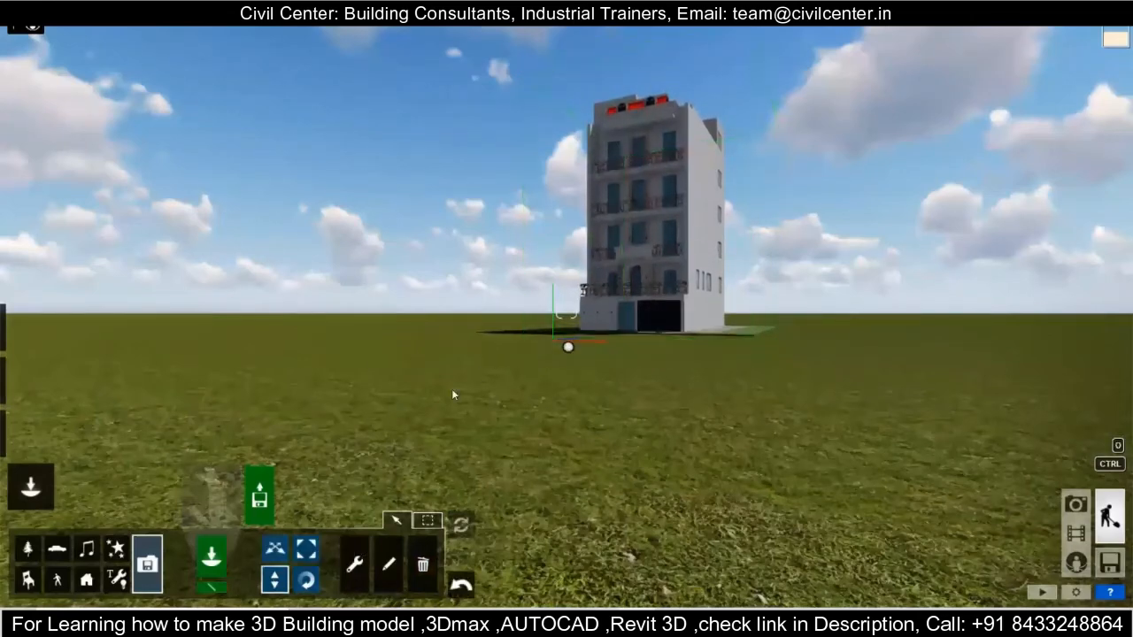
- Fine-tune the building's height from a close front view so its base slab sits flush with the grass
right_drag(479, 372, 571, 382)
key(a)
key(w)
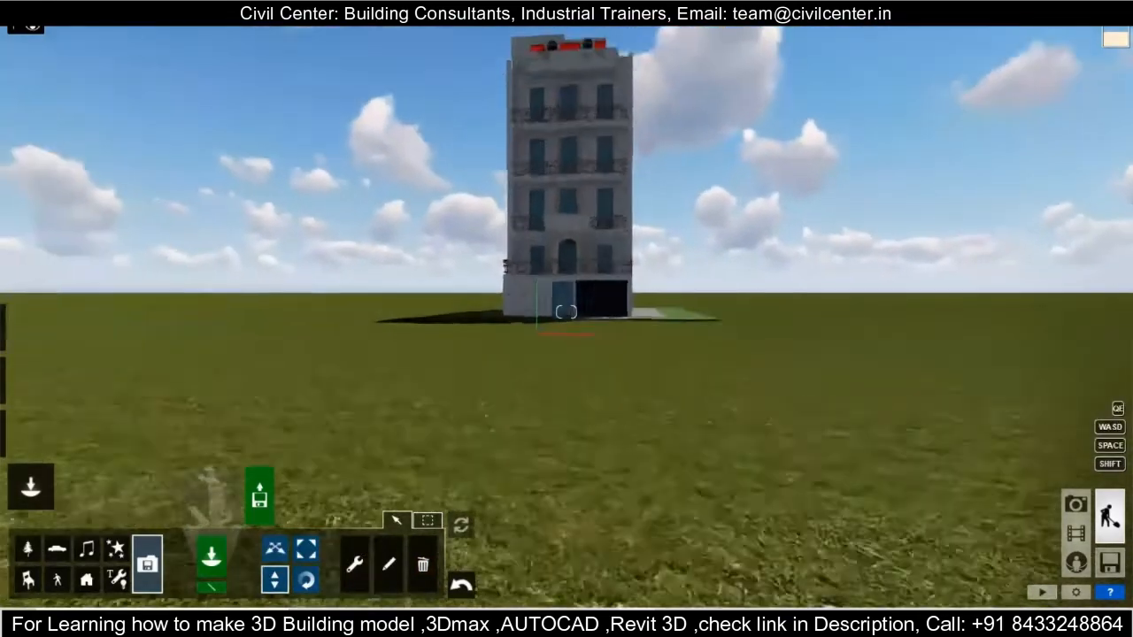
key(w)
key(s)
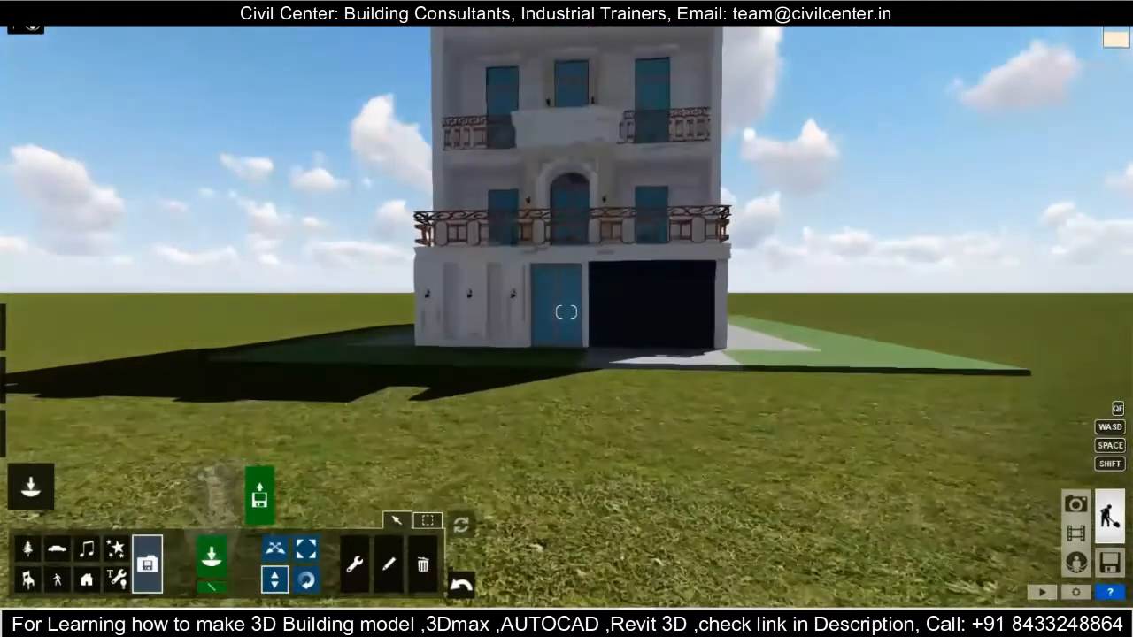
click(381, 400)
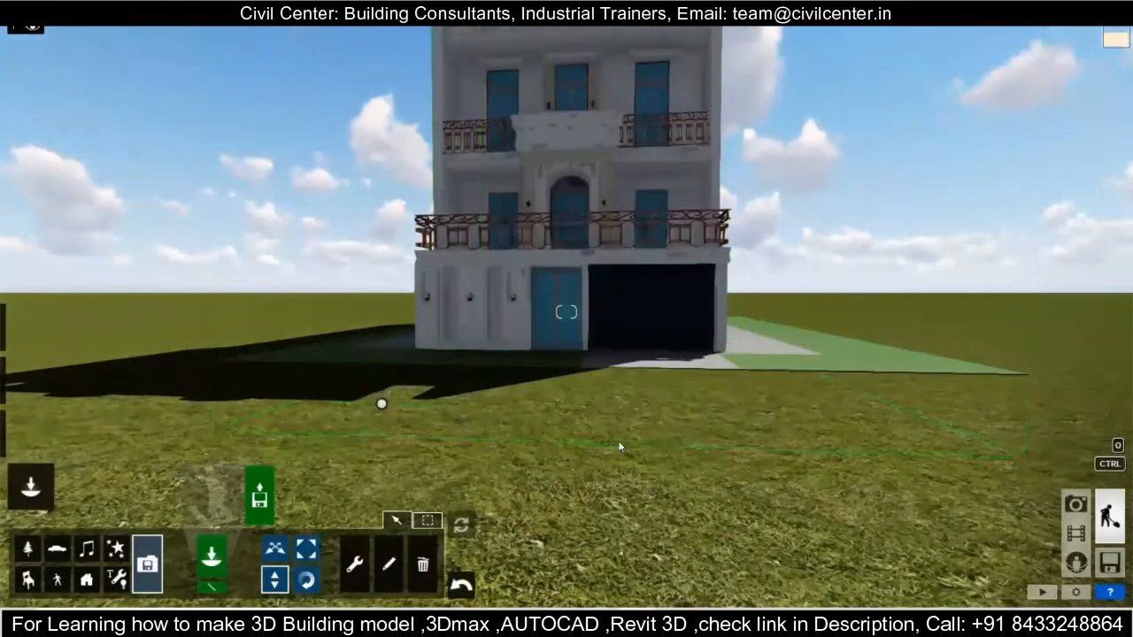
- Set the sun direction to south-southwest, place the sun well above the horizon and adjust its brightness to light the front facade
click(30, 326)
mouse_move(79, 541)
mouse_down()
mouse_move(67, 597)
mouse_move(41, 598)
mouse_up()
key(s)
drag(118, 534, 132, 547)
click(238, 582)
- Examine the sunlit front facade of the building from near and far
key(d)
right_drag(513, 395, 555, 311)
key(a)
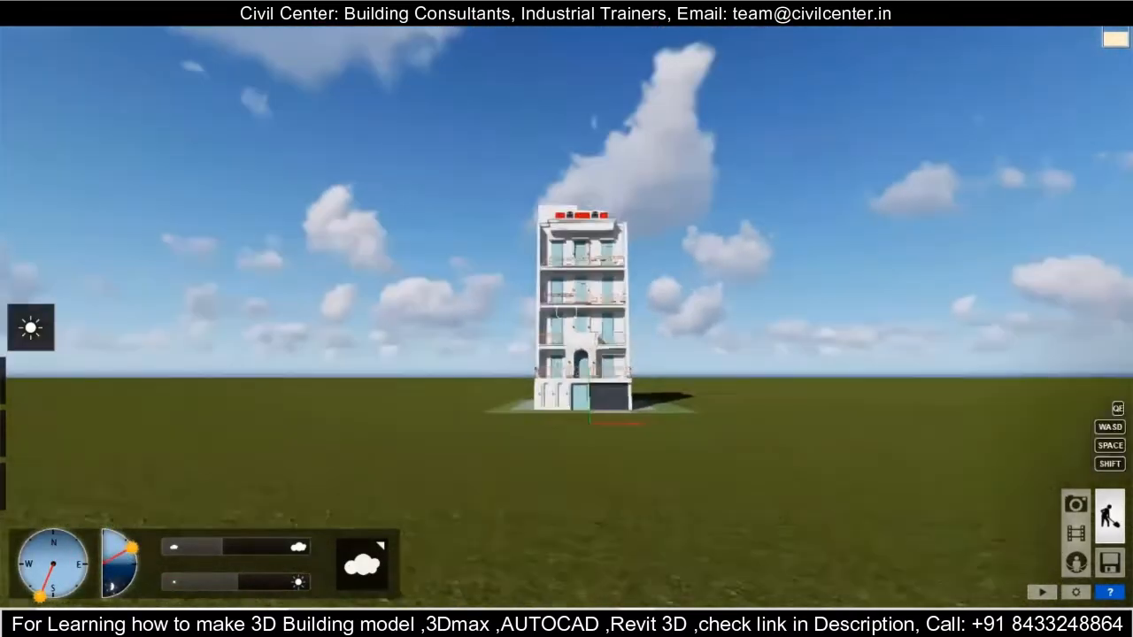
key(d)
key(w)
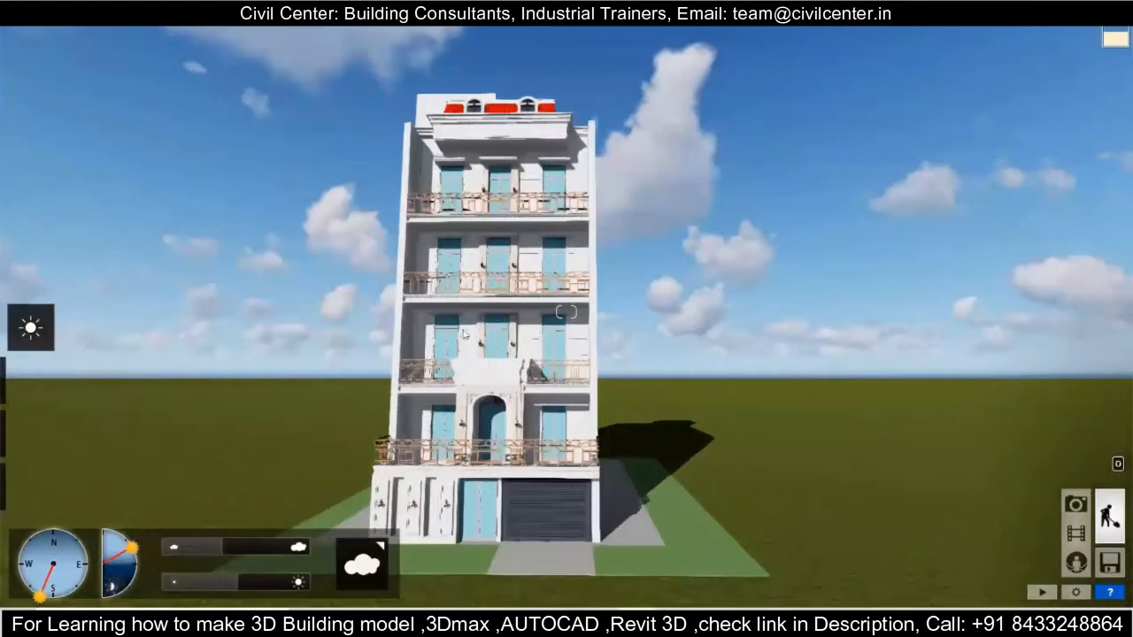
key(s)
right_drag(465, 335, 469, 377)
key(a)
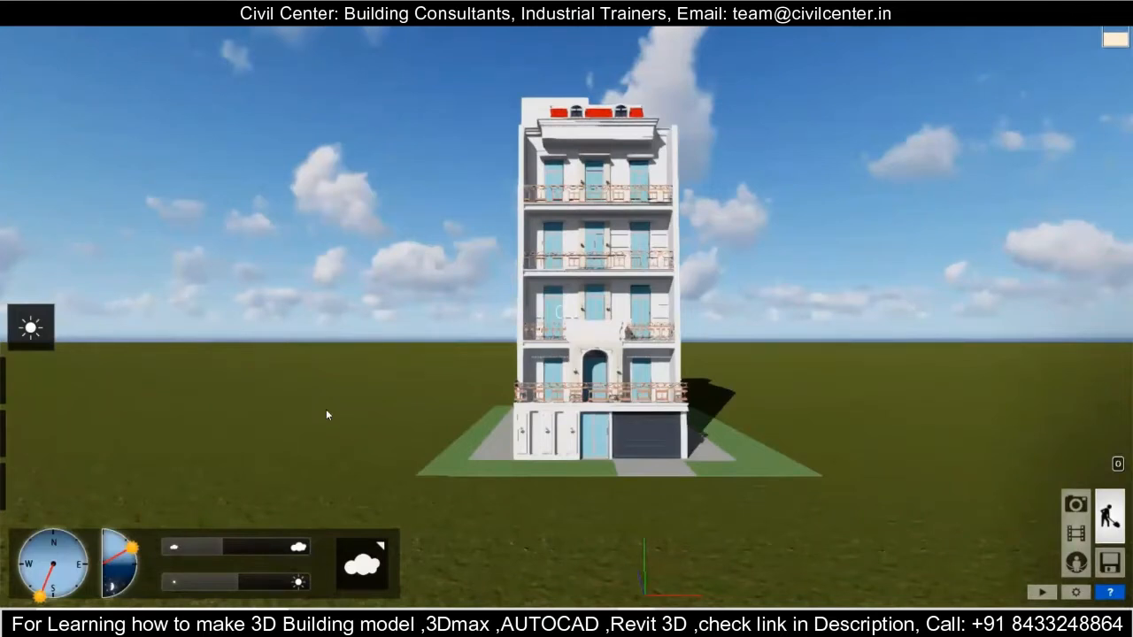
- Apply the indoor metal material Aluminium to the balcony railings in the material editor
mouse_move(26, 384)
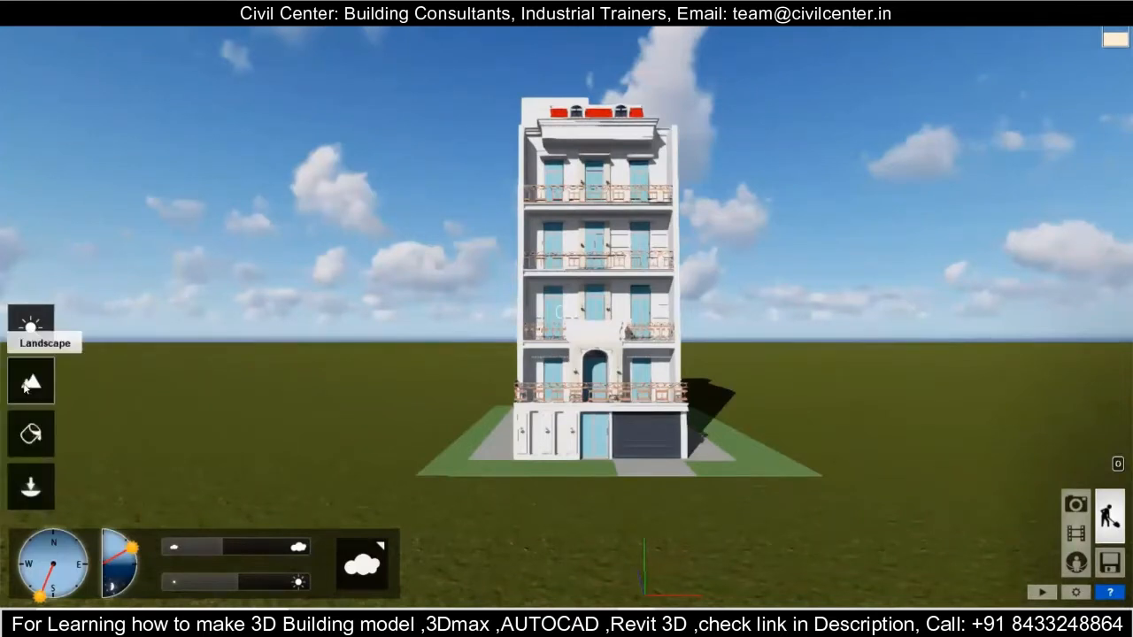
click(31, 434)
key(w)
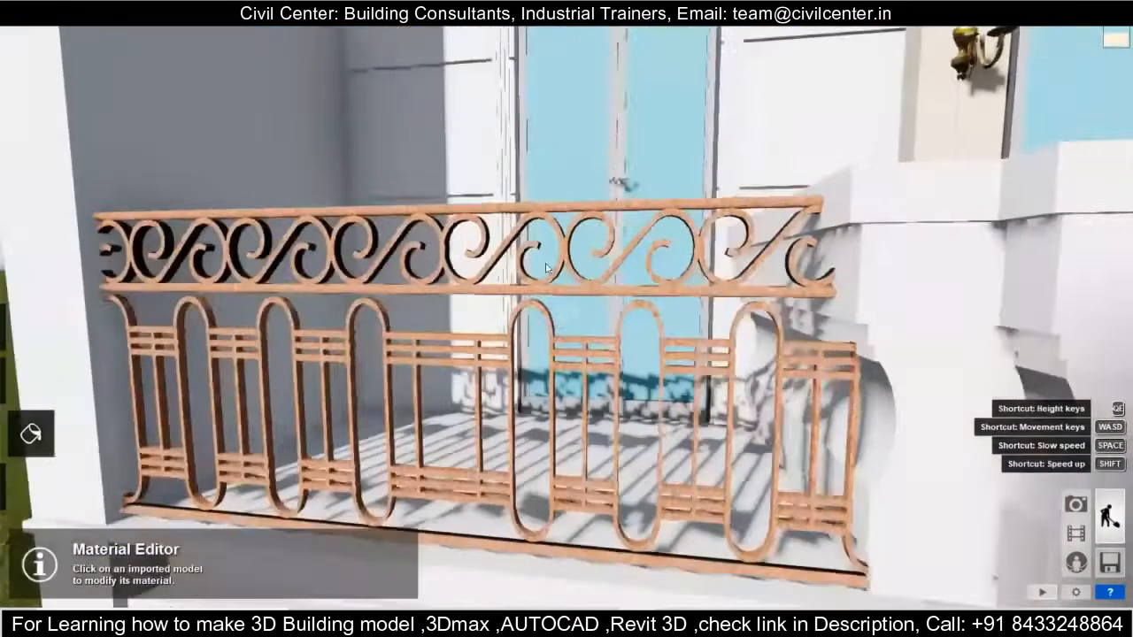
click(547, 269)
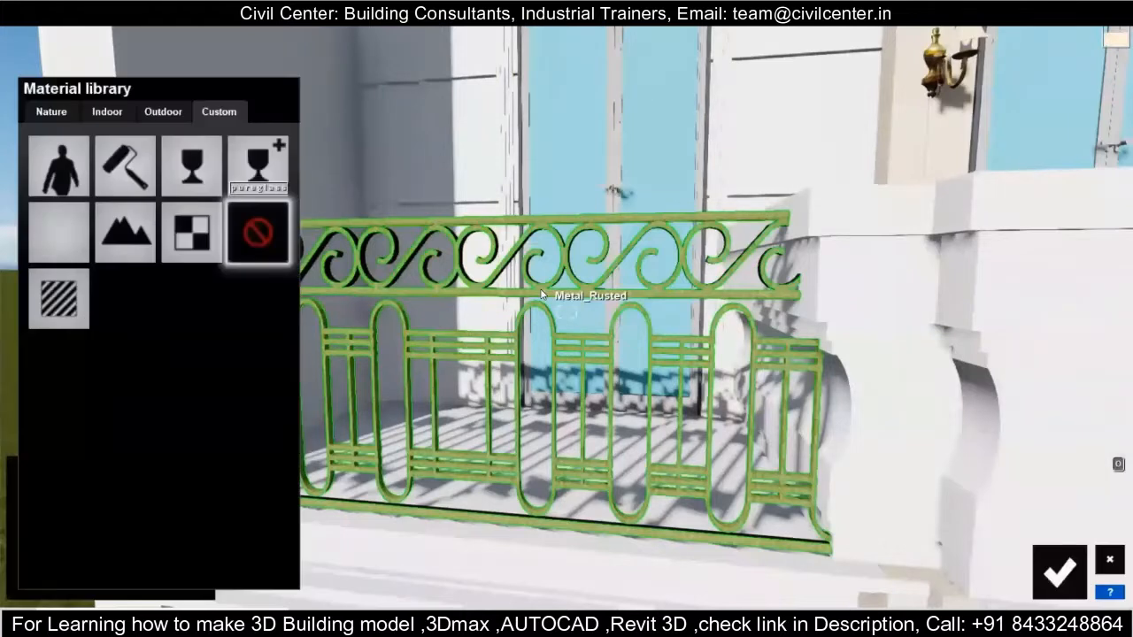
click(163, 112)
click(107, 112)
click(214, 153)
click(61, 276)
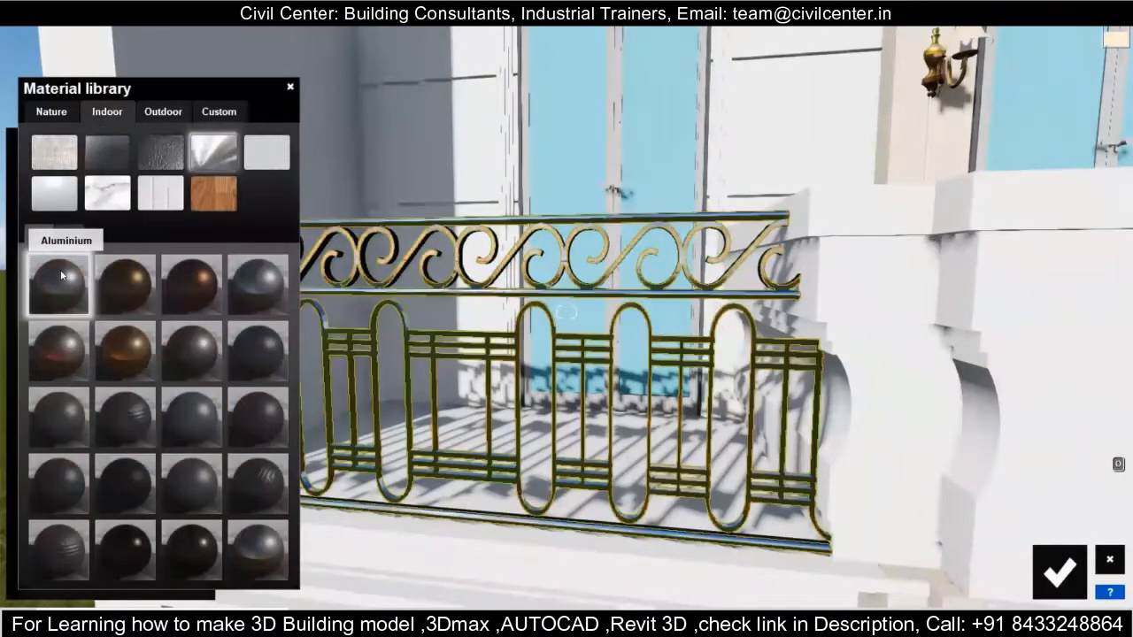
- Set the railing material's gloss to 0.7 and reflectivity to about 1.1, and reduce its relief to about 0.7
click(80, 478)
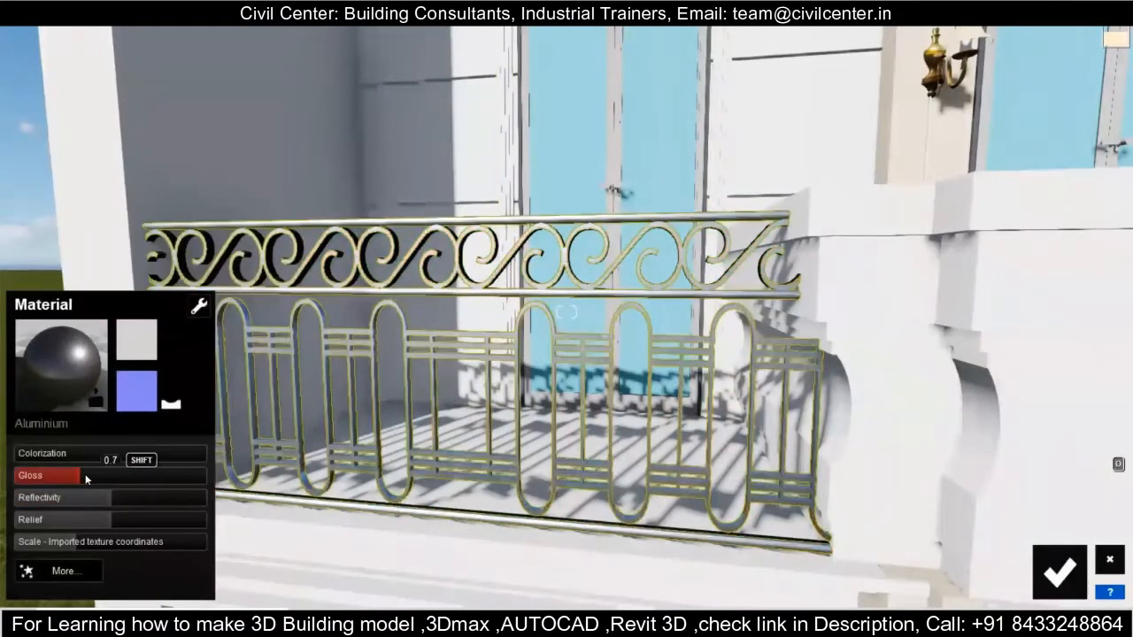
click(131, 497)
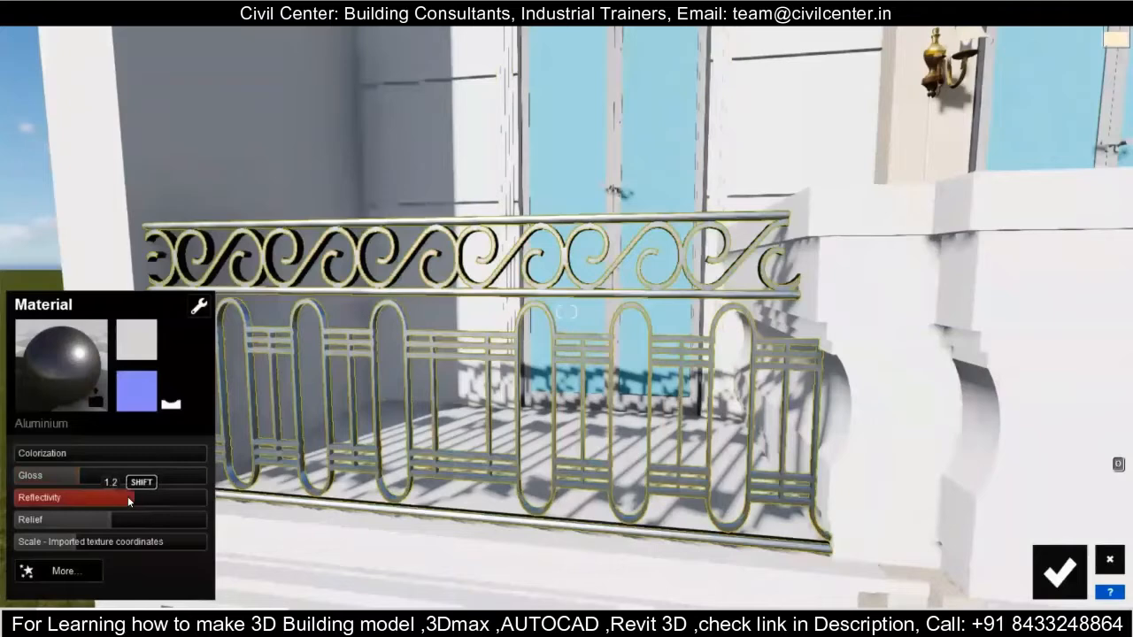
click(79, 516)
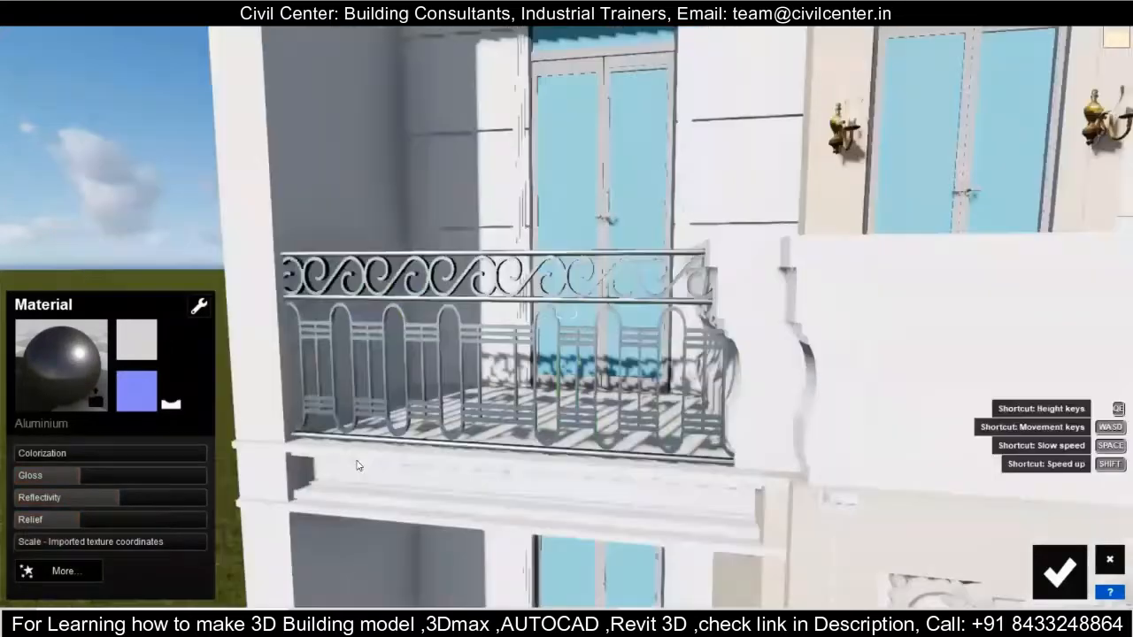
- Apply the indoor metal material Nickel to the door and window frames
scroll(357, 462, down, 6)
right_drag(355, 461, 341, 531)
scroll(536, 346, up, 5)
right_drag(537, 346, 620, 275)
scroll(566, 311, down, 8)
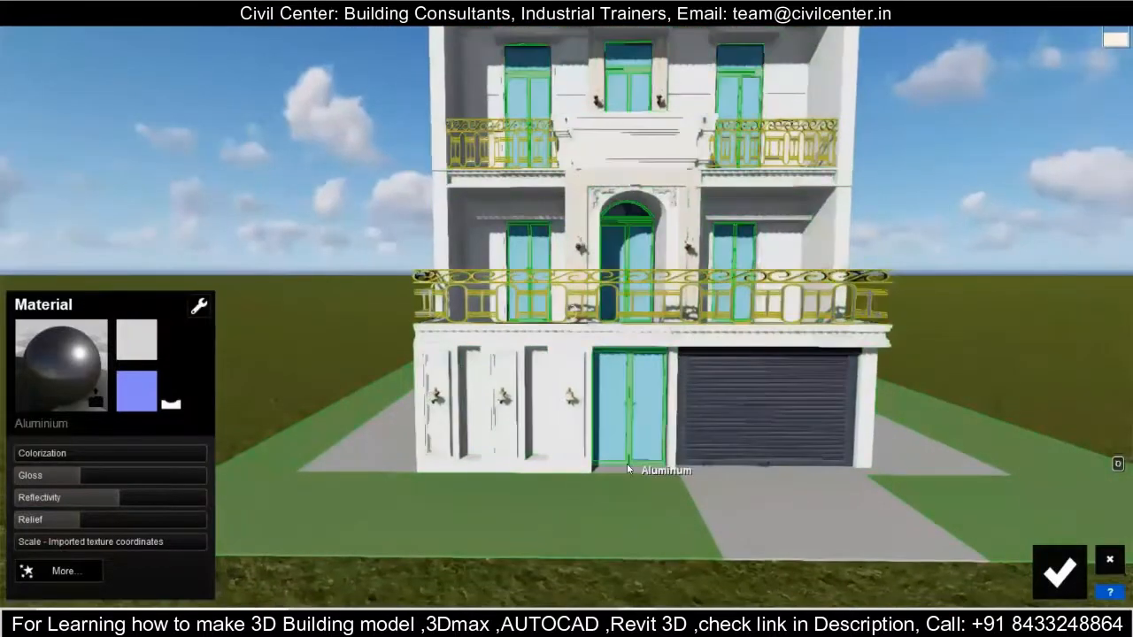
click(626, 440)
click(161, 112)
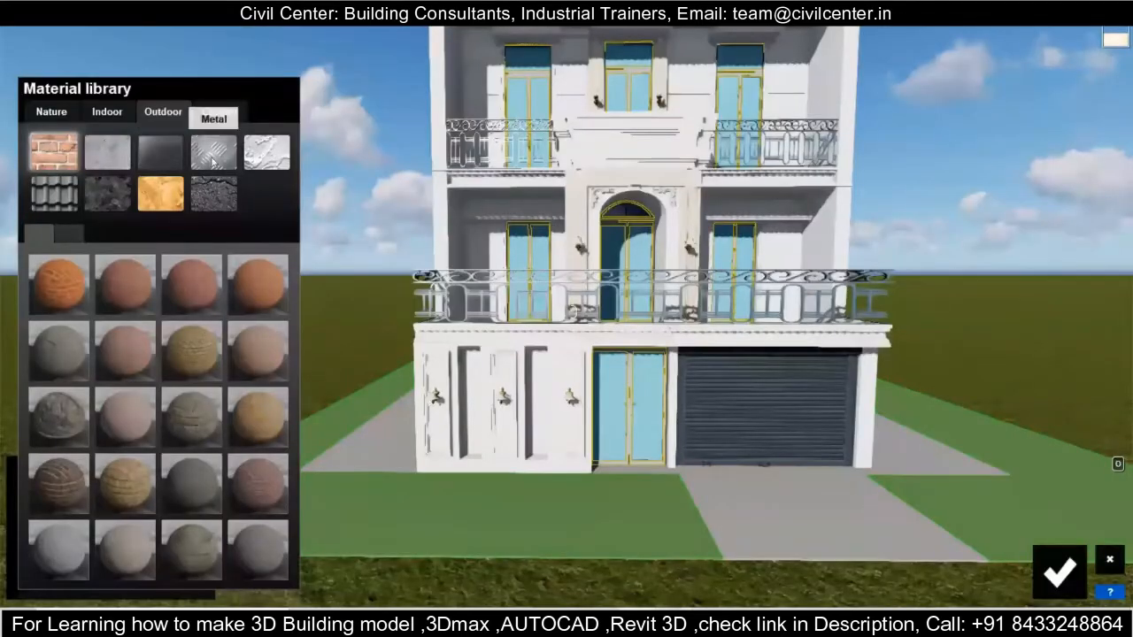
click(107, 111)
click(213, 151)
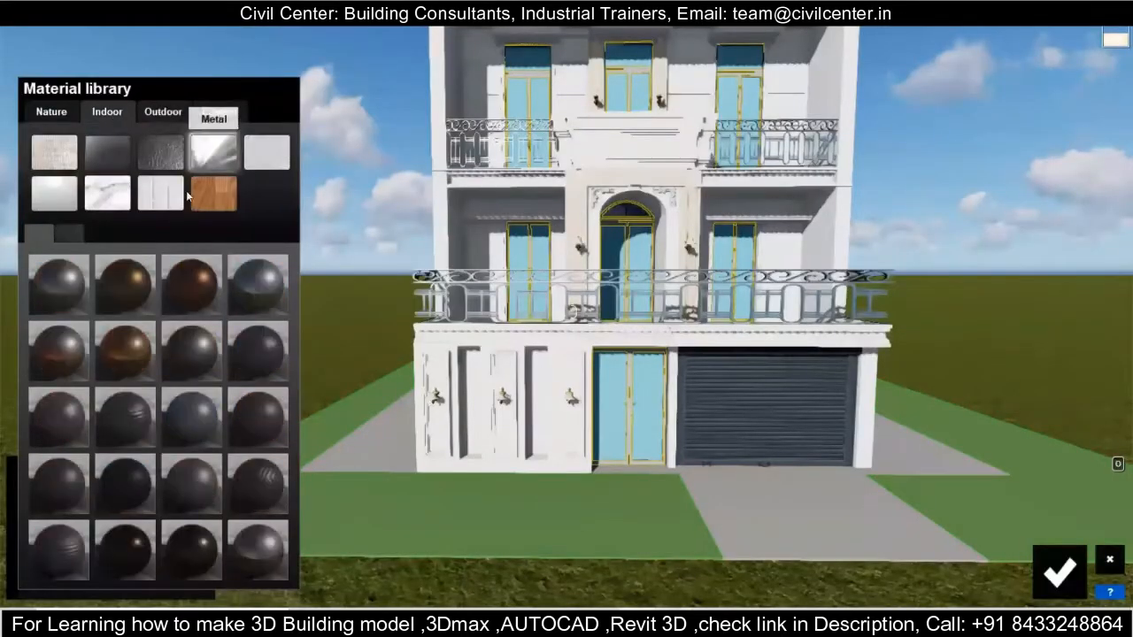
click(117, 544)
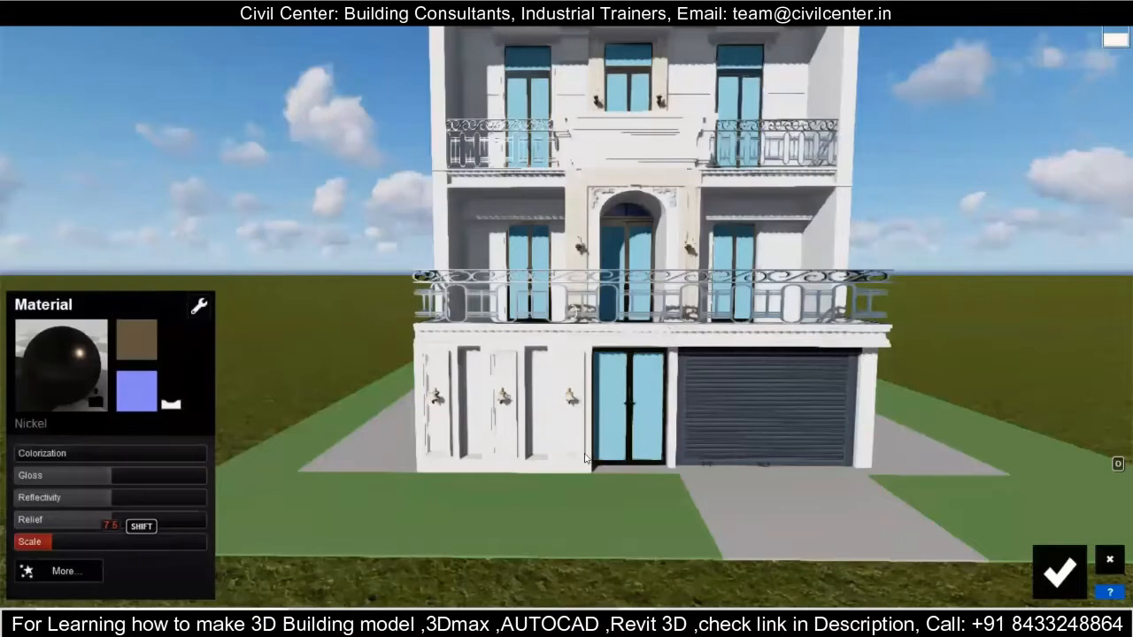
- Return the Nickel frame material's scale to imported texture coordinates
scroll(584, 458, up, 3)
right_drag(584, 458, 566, 478)
scroll(567, 312, up, 4)
scroll(566, 311, down, 3)
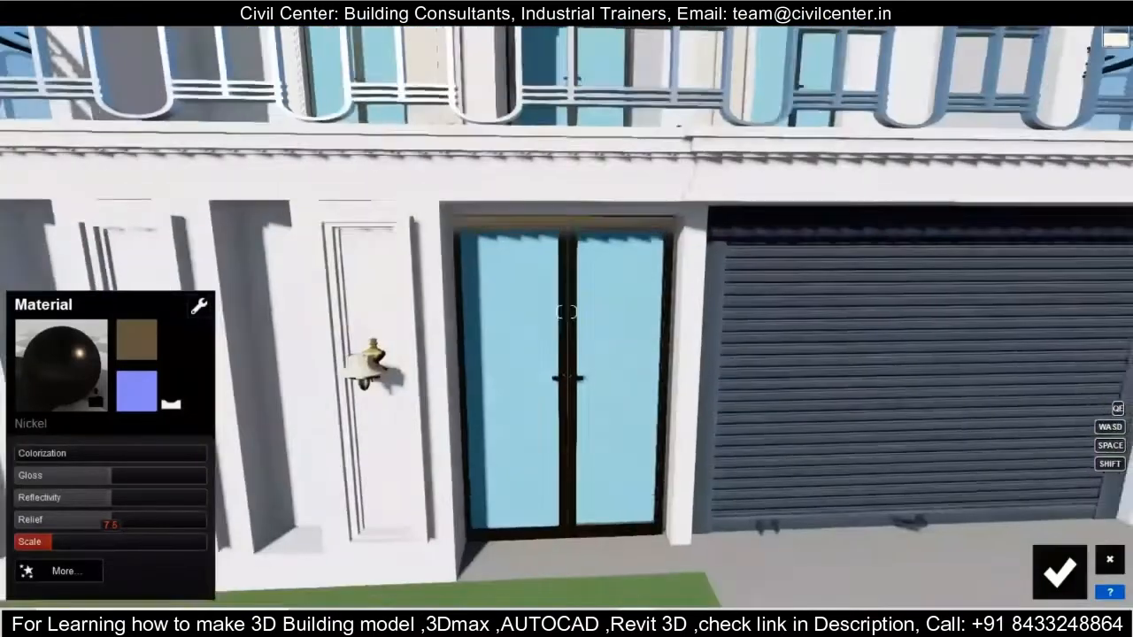
drag(44, 544, 10, 544)
- Lower the Nickel frames' gloss to about 0.7, reduce the relief, raise reflectivity to about 1.1, and save the material
scroll(539, 516, up, 3)
scroll(523, 431, down, 8)
right_drag(523, 435, 513, 328)
scroll(566, 312, up, 5)
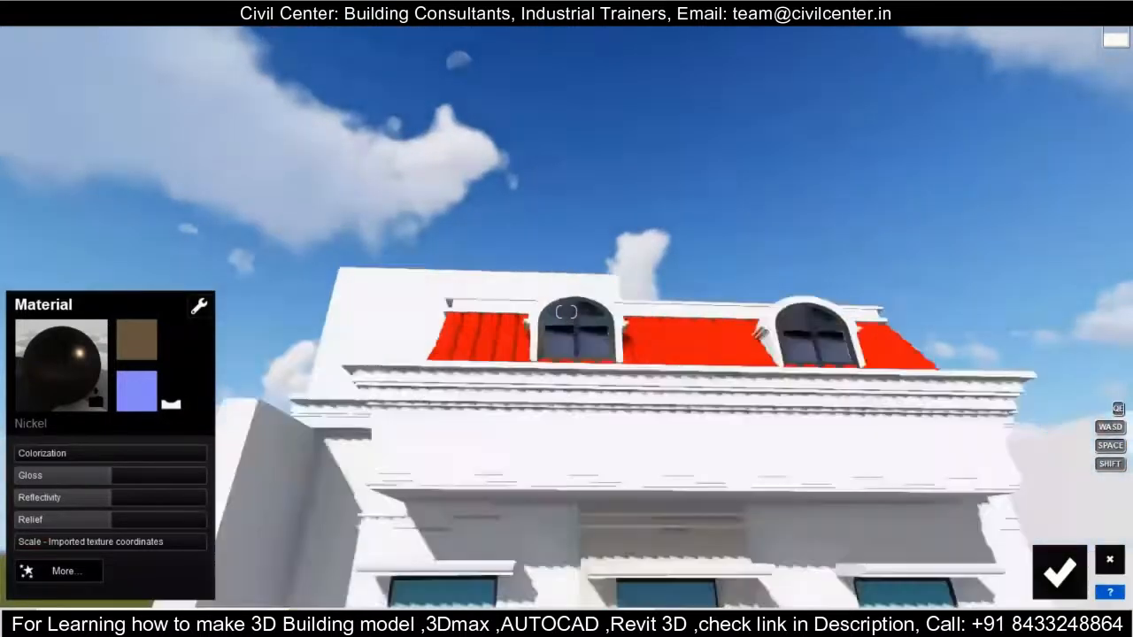
scroll(567, 312, up, 2)
scroll(566, 312, down, 1)
drag(97, 476, 72, 477)
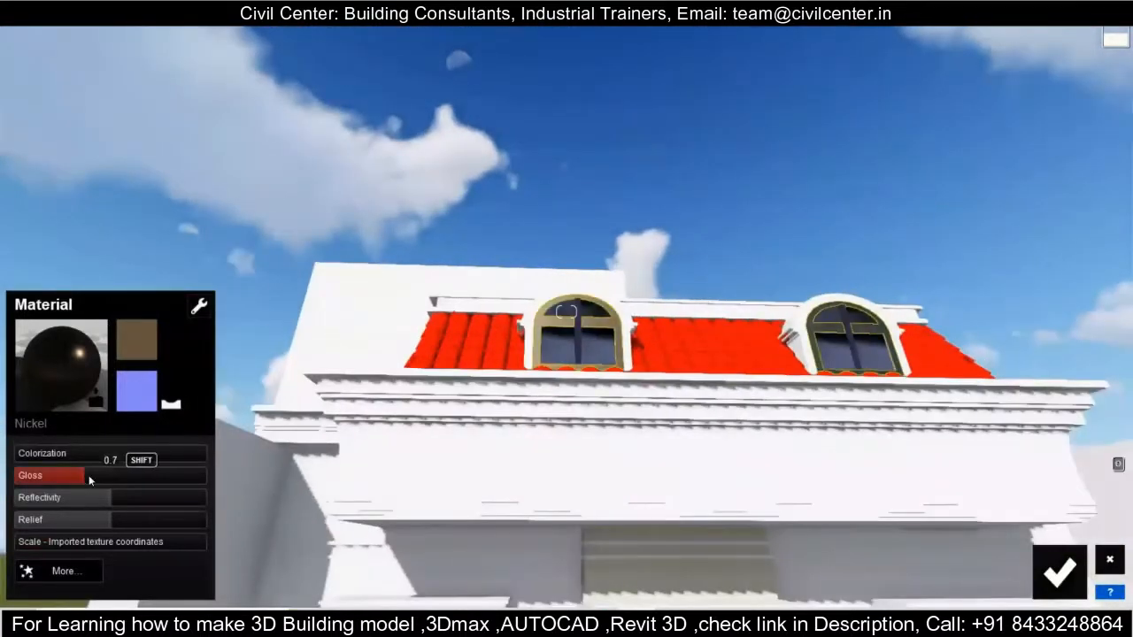
click(71, 519)
click(119, 497)
scroll(513, 462, down, 3)
right_drag(513, 208, 482, 355)
click(1059, 571)
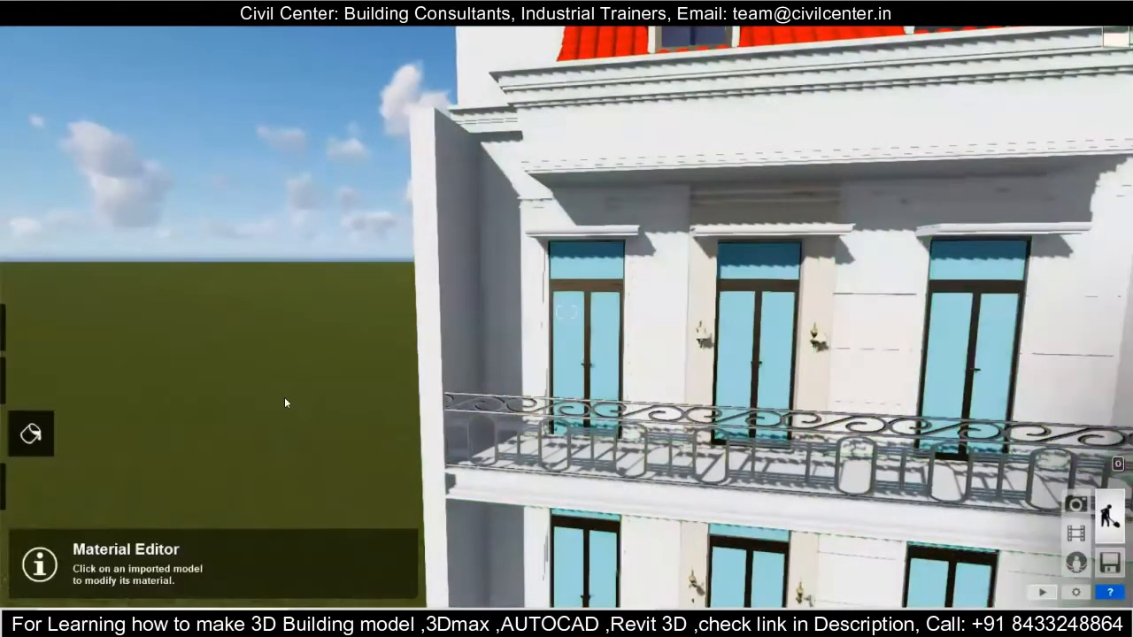
- Set the Nickel frames' gloss to 1.1, darken them to black with colorization, and save the material
click(599, 286)
mouse_move(124, 471)
mouse_down()
mouse_move(107, 470)
mouse_move(119, 470)
mouse_up()
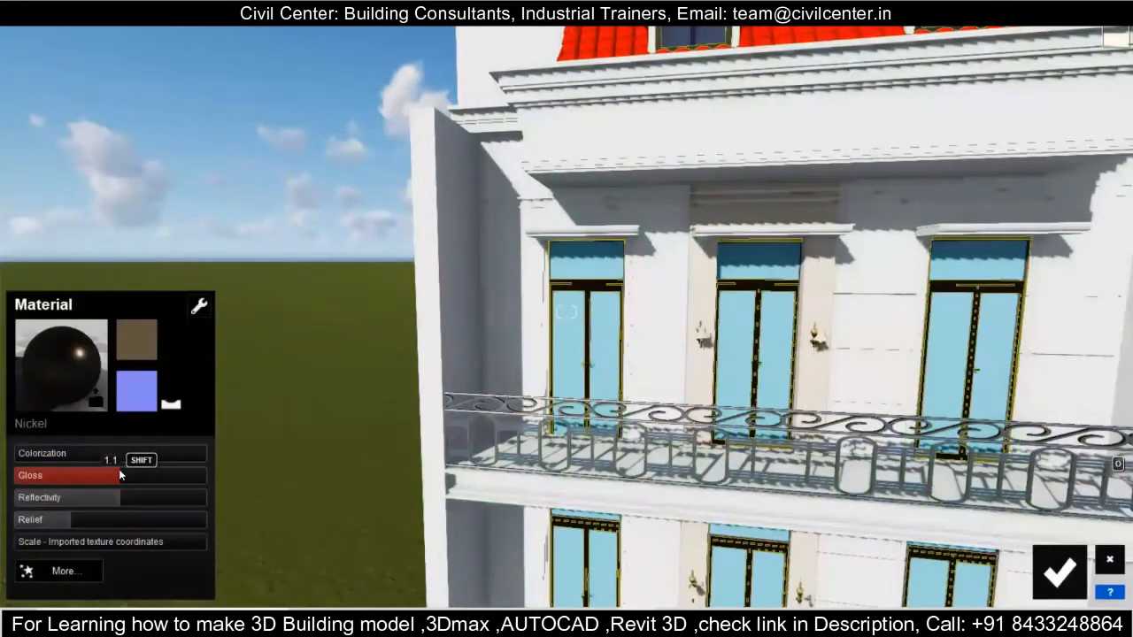
click(68, 453)
drag(329, 533, 327, 522)
click(1060, 572)
- Apply the outdoor glass material Glass_Panels_003 to the door and window panes
scroll(321, 340, down, 2)
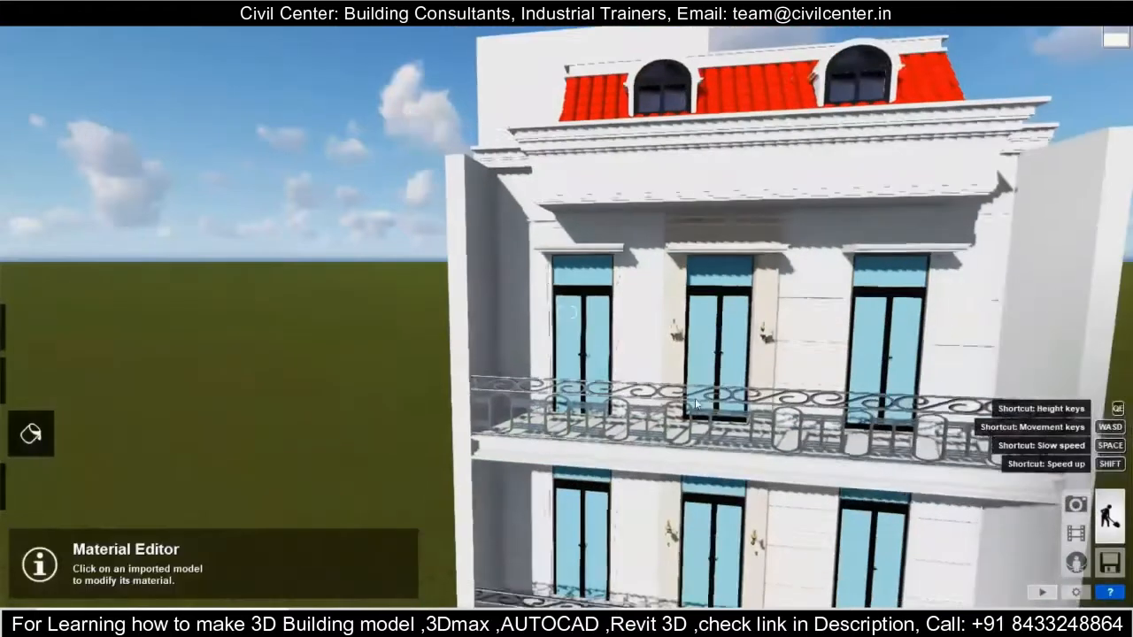
click(595, 329)
click(109, 112)
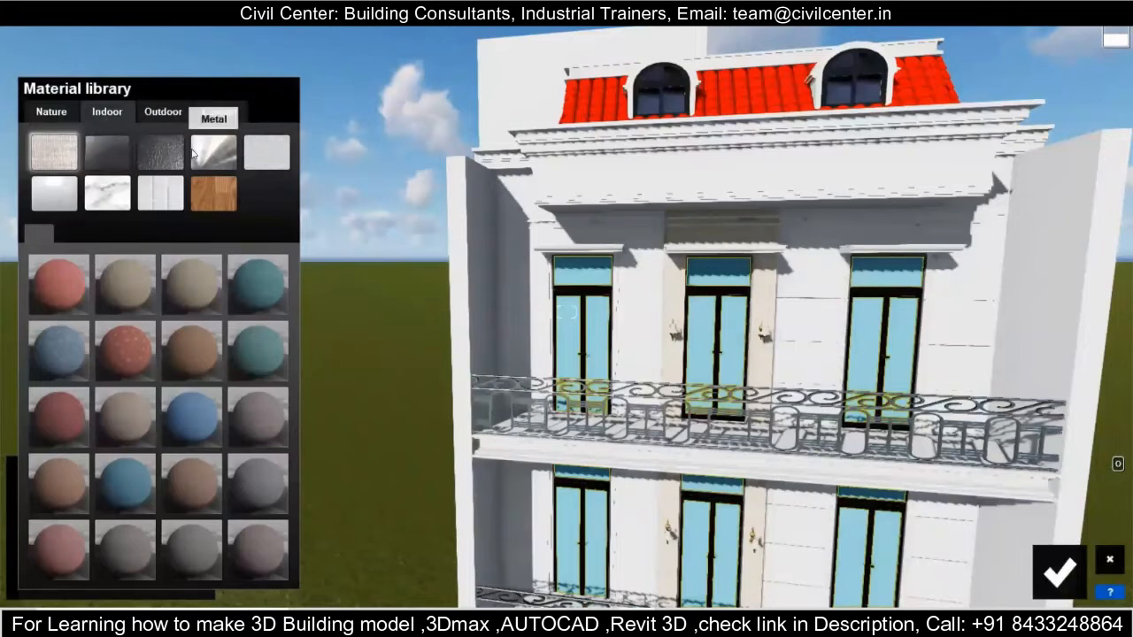
click(104, 153)
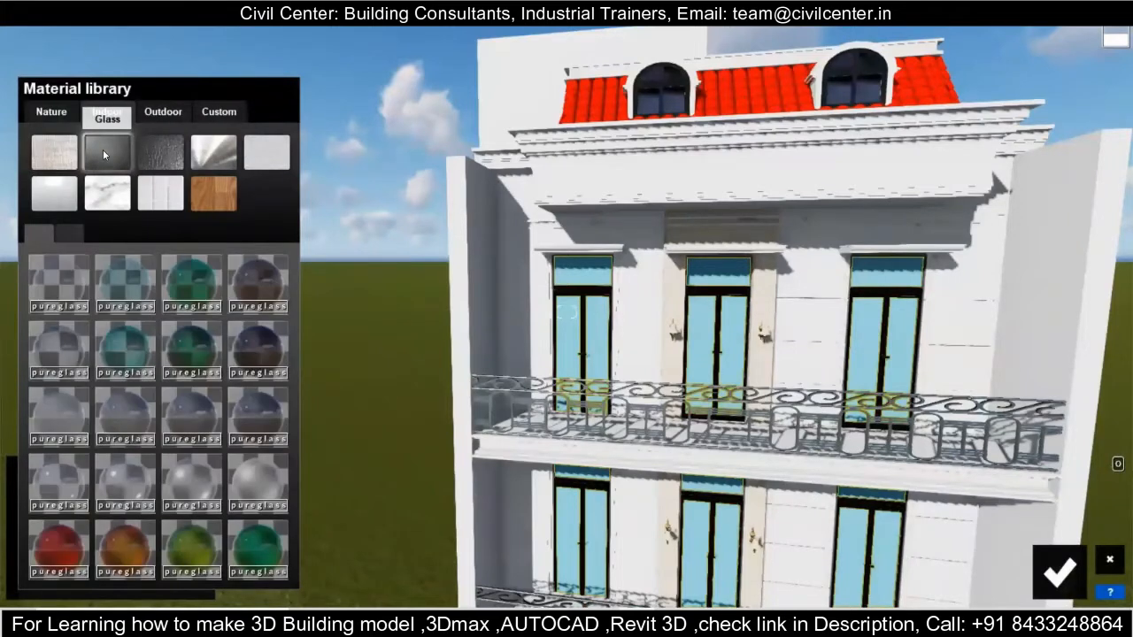
click(163, 112)
click(160, 152)
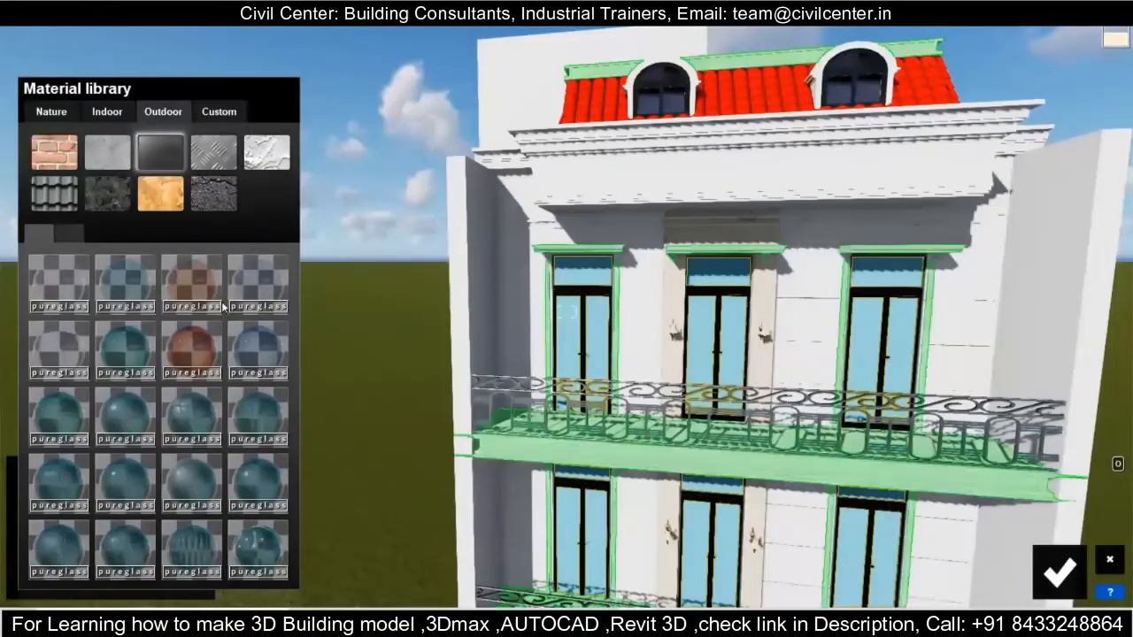
click(197, 282)
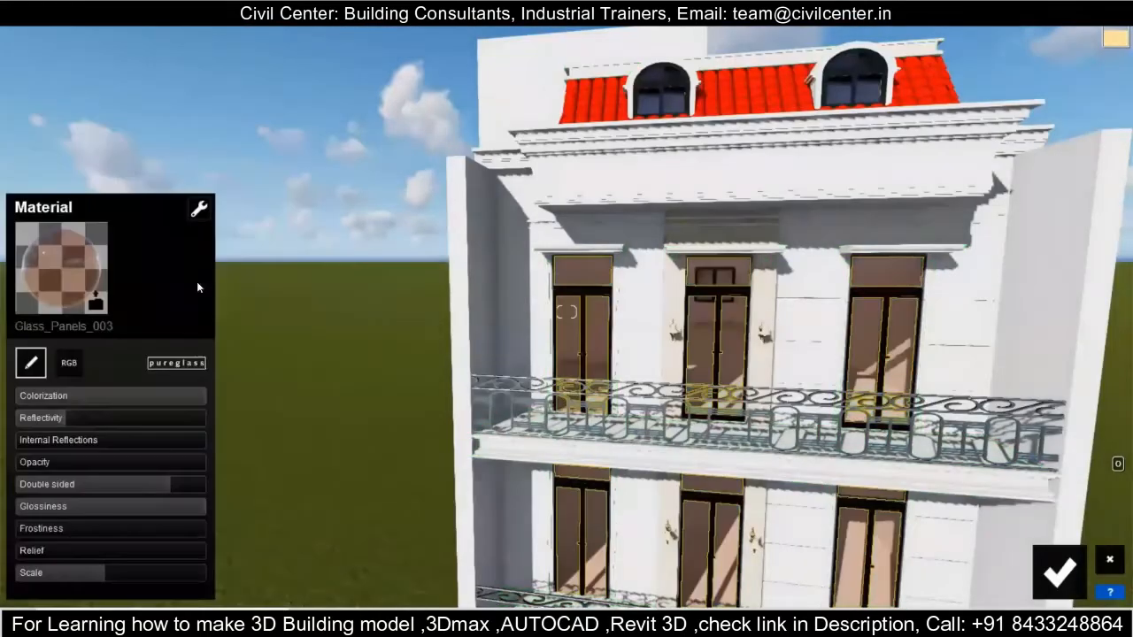
- Try a much higher reflectivity on the Glass_Panels_003 panes and check the look across the facade
drag(118, 416, 165, 418)
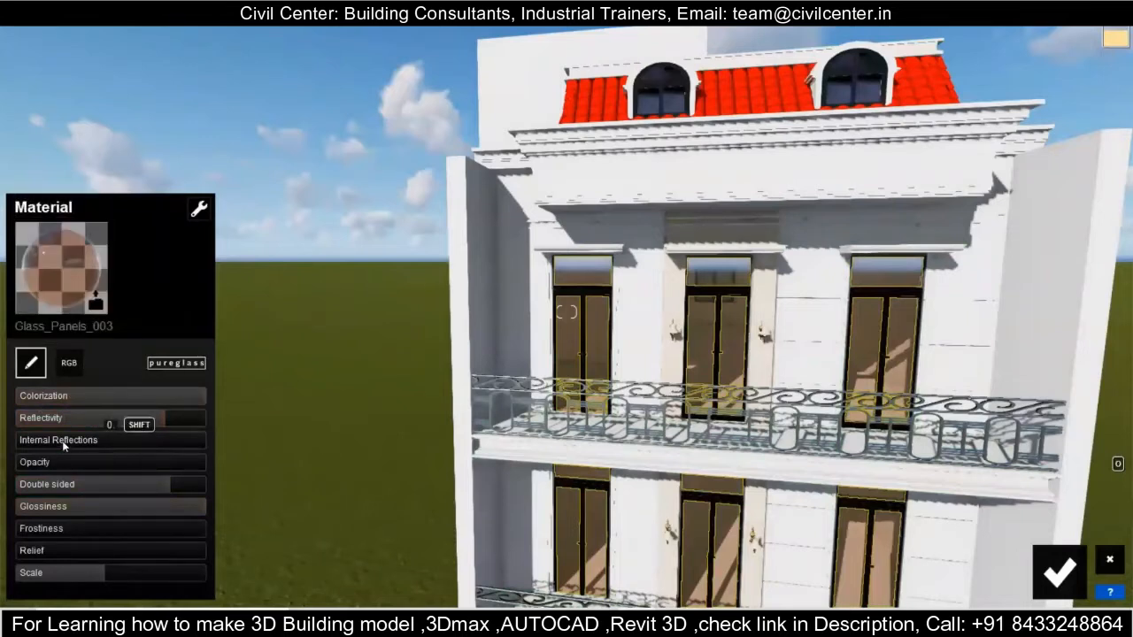
scroll(453, 415, down, 6)
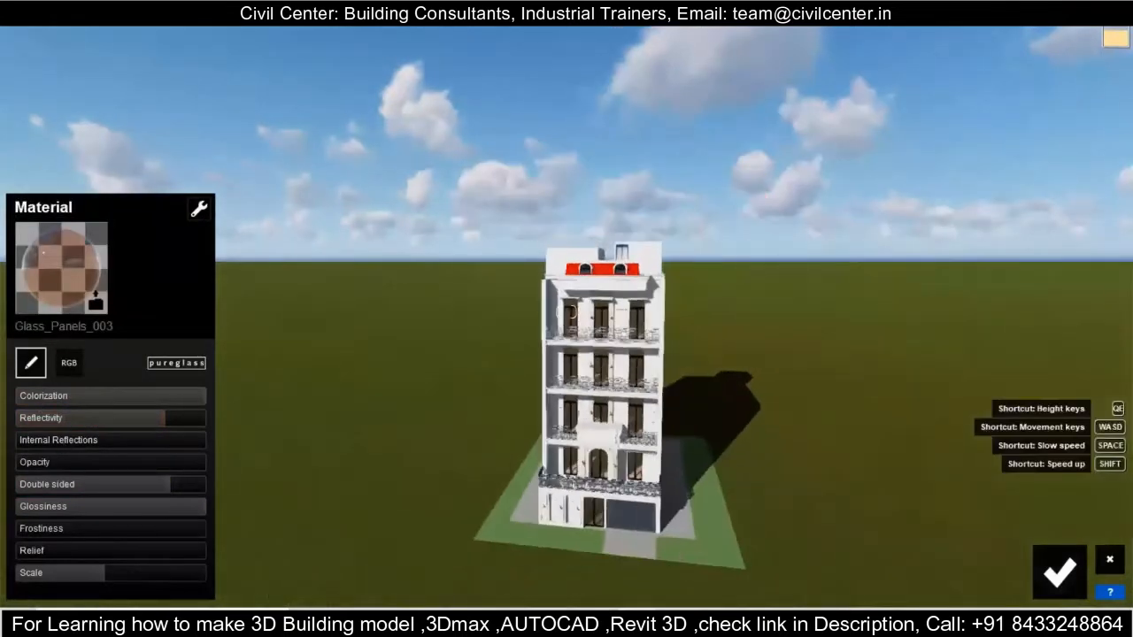
right_drag(453, 415, 523, 415)
scroll(523, 415, up, 5)
scroll(566, 354, down, 3)
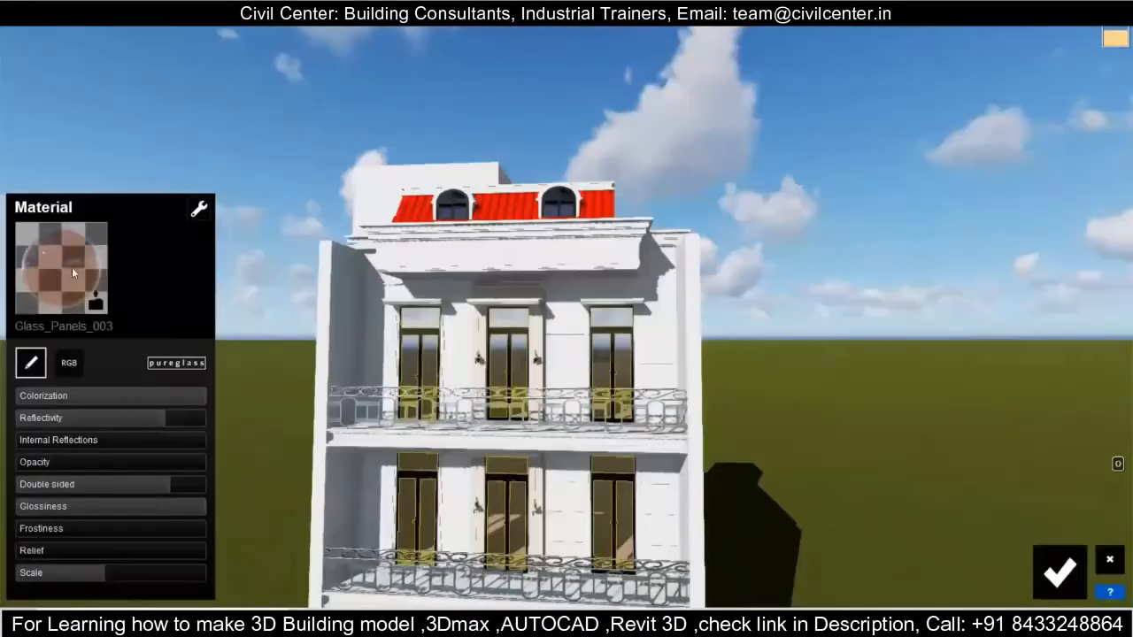
- Switch the window panes to the Glass_Panels_Volume_003 material and raise its reflectivity strongly
click(60, 265)
click(190, 278)
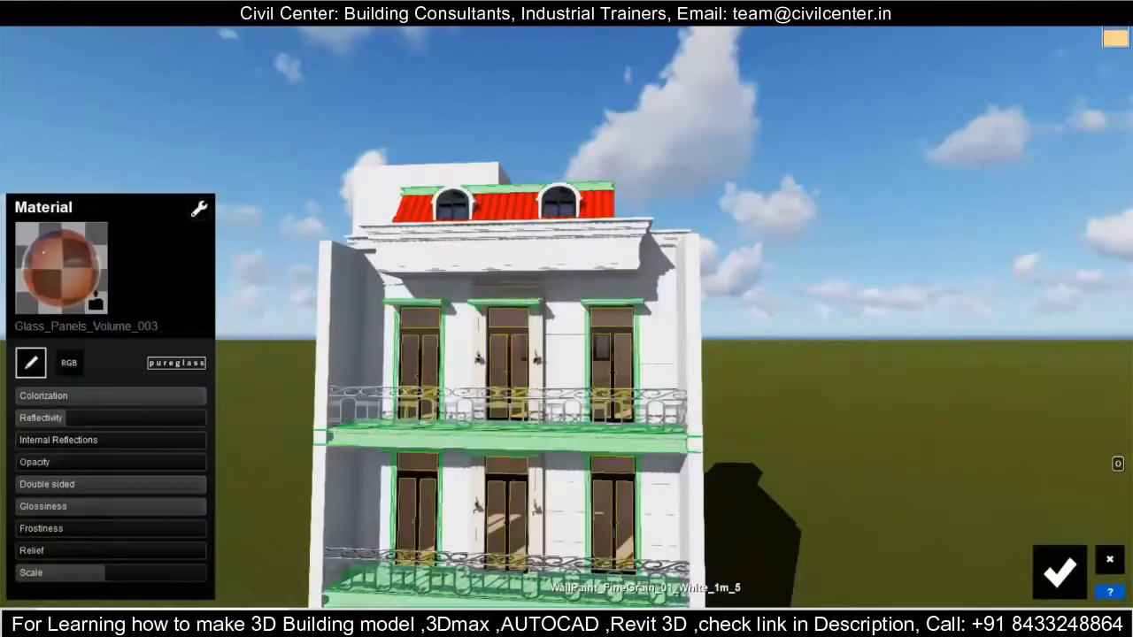
click(163, 422)
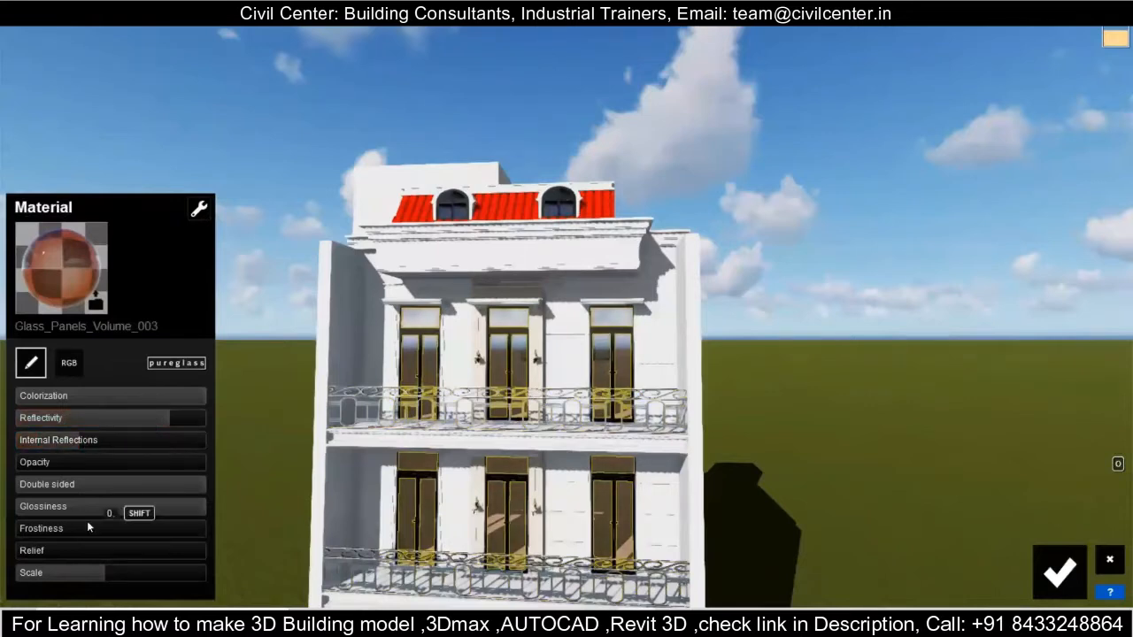
- Save the Glass_Panels_Volume_003 window material and inspect the glass and walls up close around the arched balcony door
click(1059, 571)
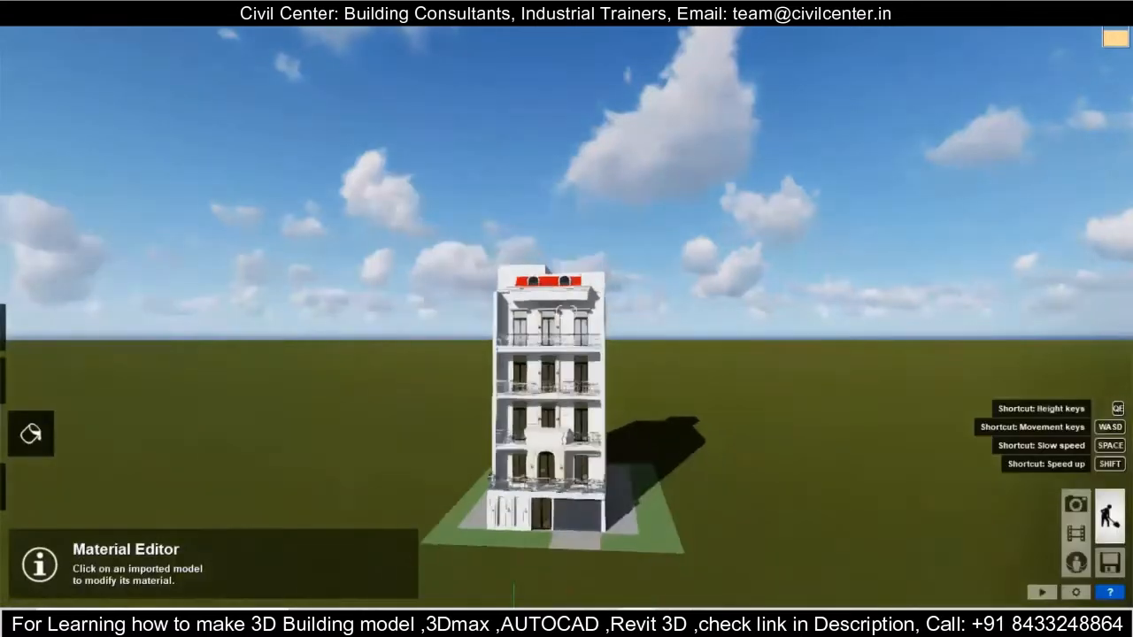
mouse_move(567, 309)
right_down()
mouse_move(533, 280)
mouse_move(590, 458)
right_up()
key(w)
scroll(573, 312, up, 3)
scroll(569, 308, down, 3)
scroll(571, 308, up, 5)
key(d)
scroll(562, 299, down, 2)
scroll(551, 289, up, 5)
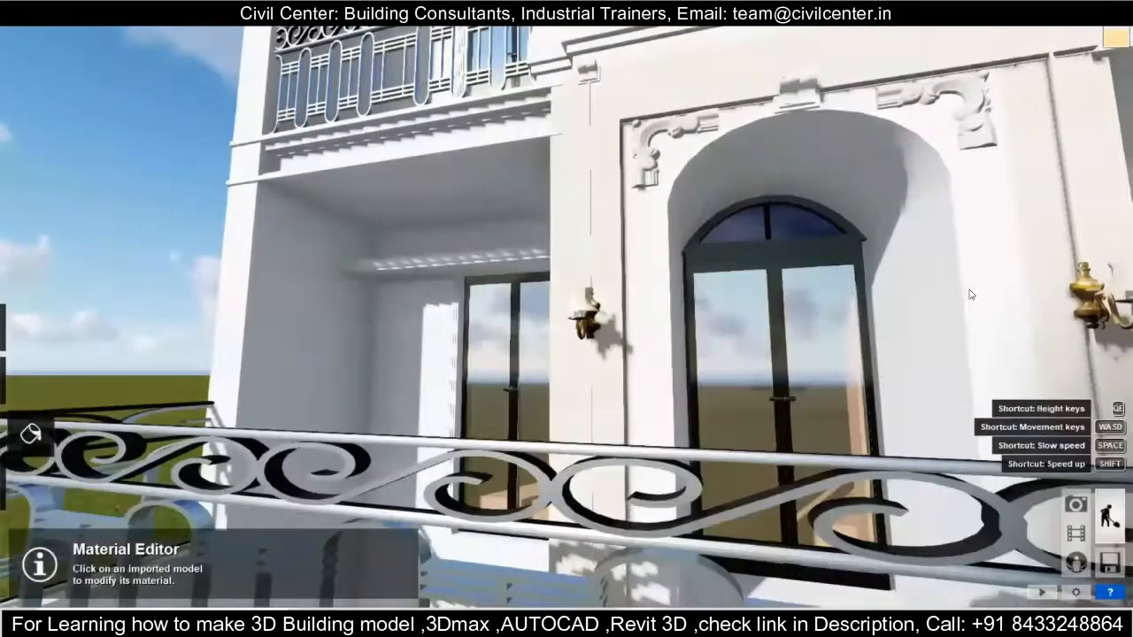
- Assign the custom Color material in white to the wall surfaces around the arched door and review the whole facade
click(939, 248)
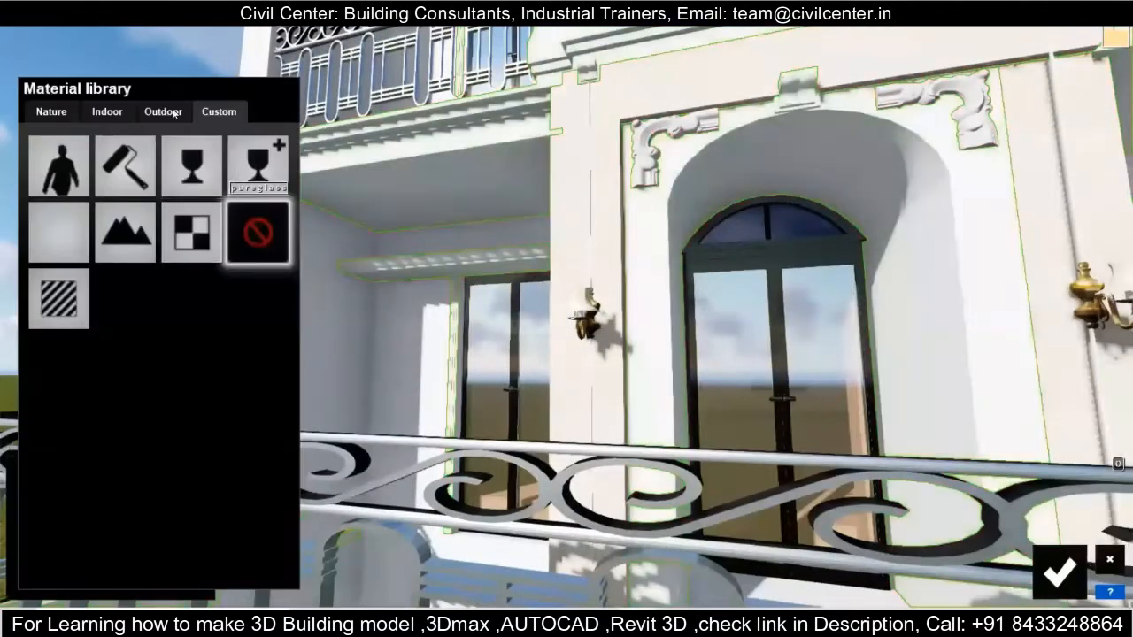
click(125, 159)
scroll(541, 276, down, 3)
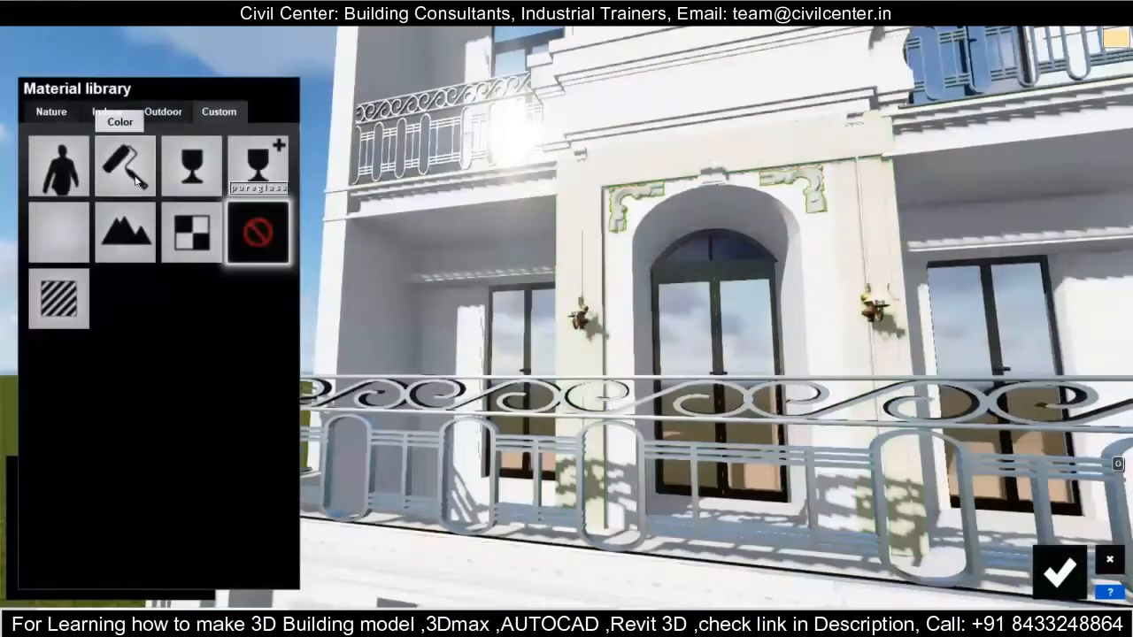
scroll(606, 283, down, 5)
scroll(605, 282, down, 5)
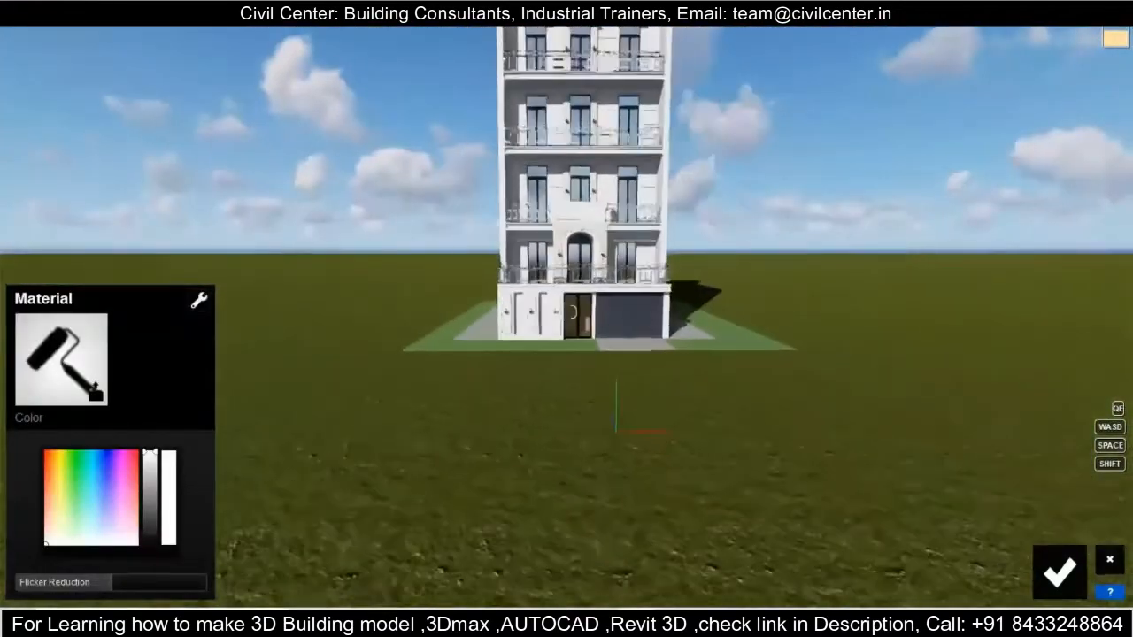
scroll(634, 342, up, 10)
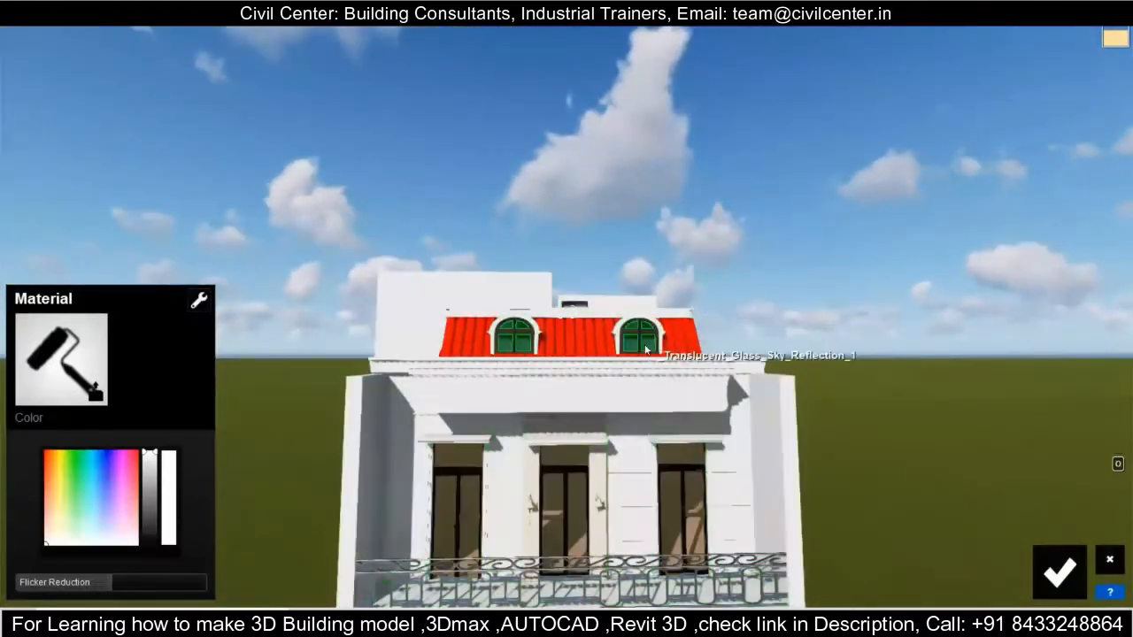
- Apply Glass_Panels_Volume_003 to the dormer window panes, raise its reflectivity to about 12.3 and save the material
click(640, 337)
click(164, 152)
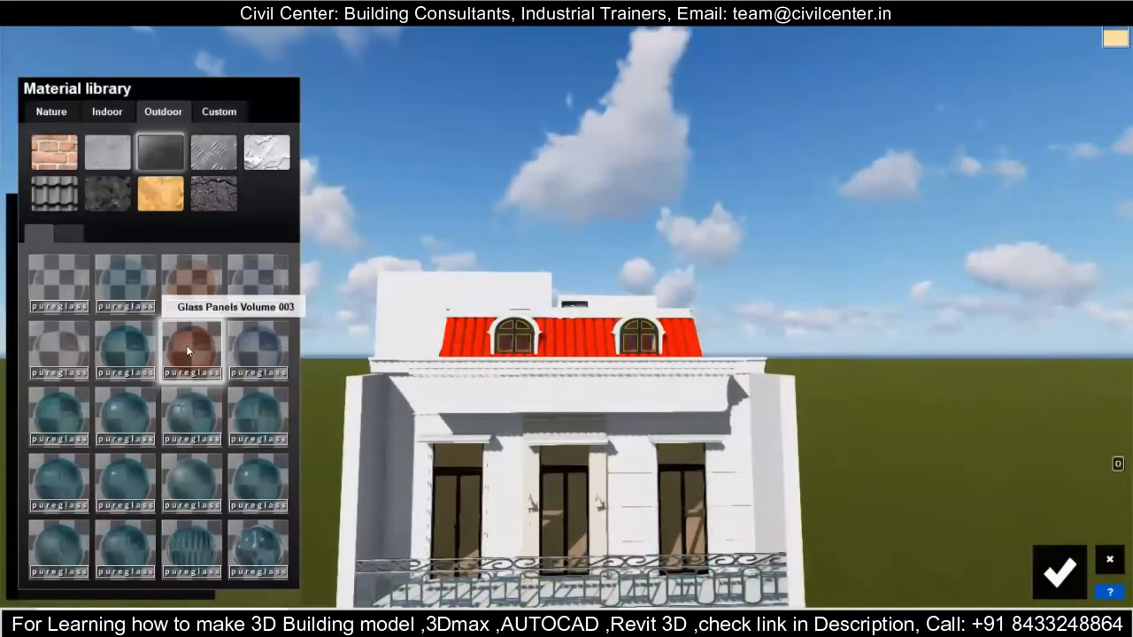
click(188, 351)
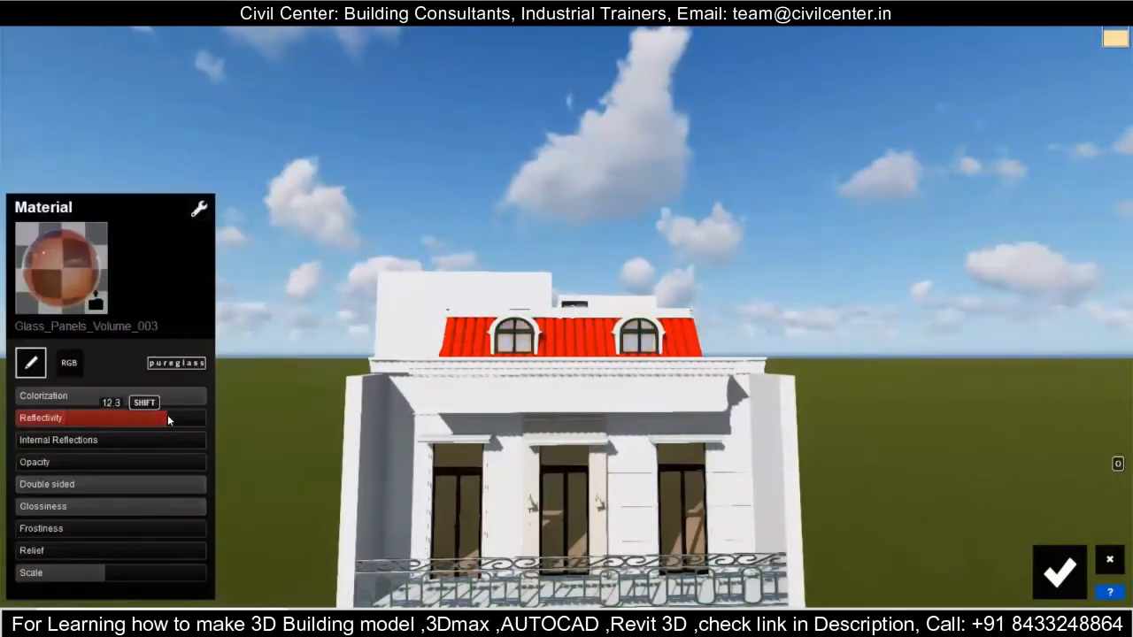
click(1060, 571)
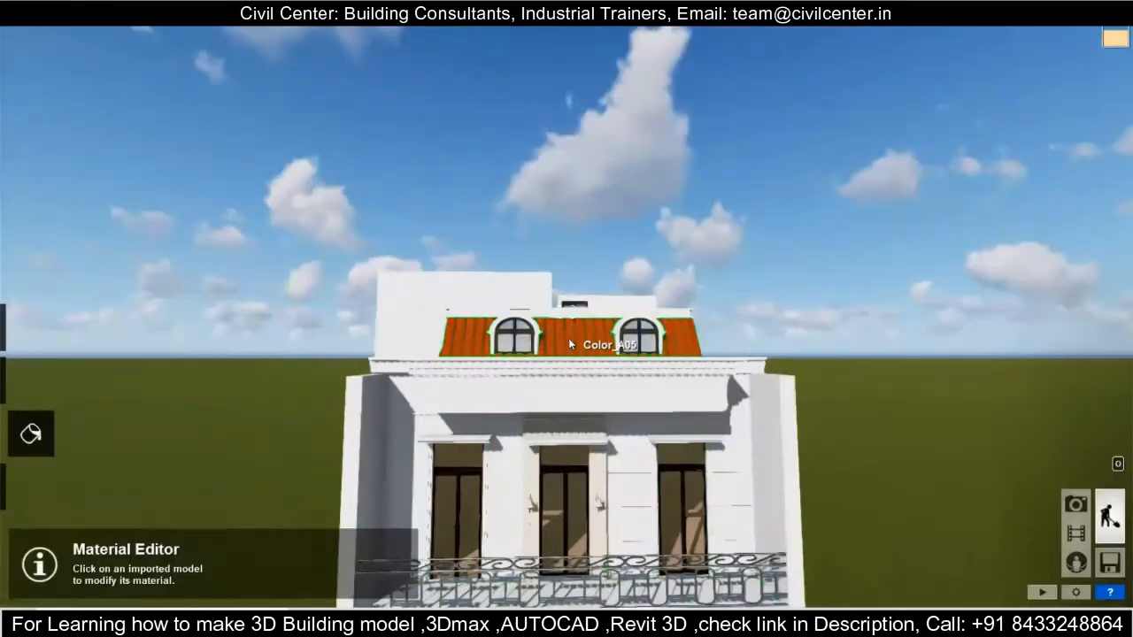
- Open the red roof's material for replacement, browse the indoor materials and examine the roof in the reference photo
click(569, 338)
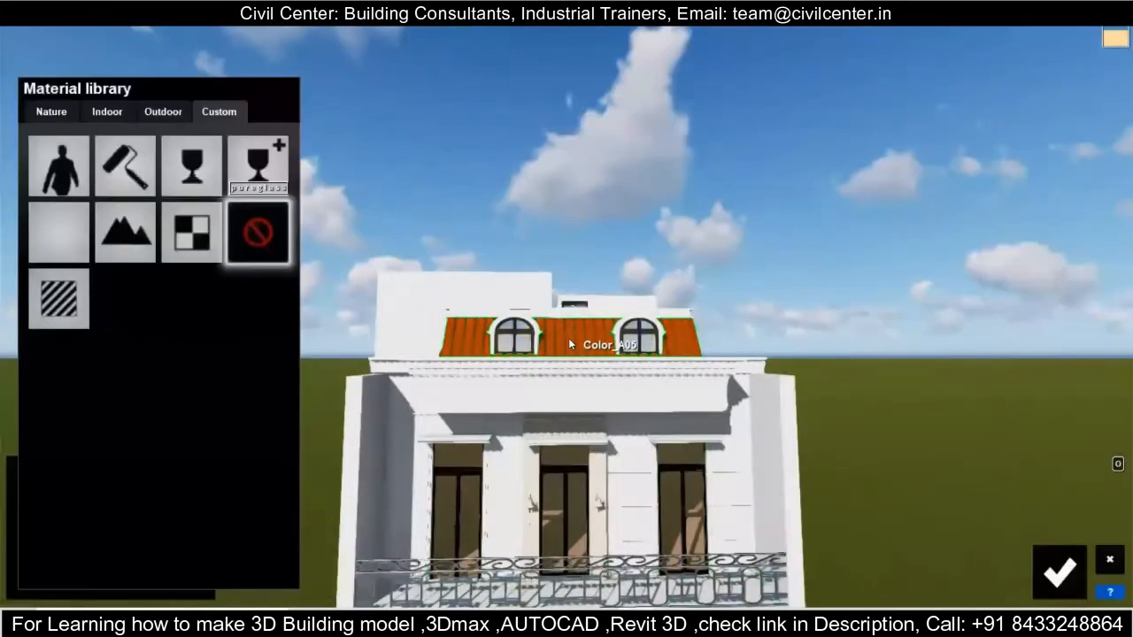
click(97, 111)
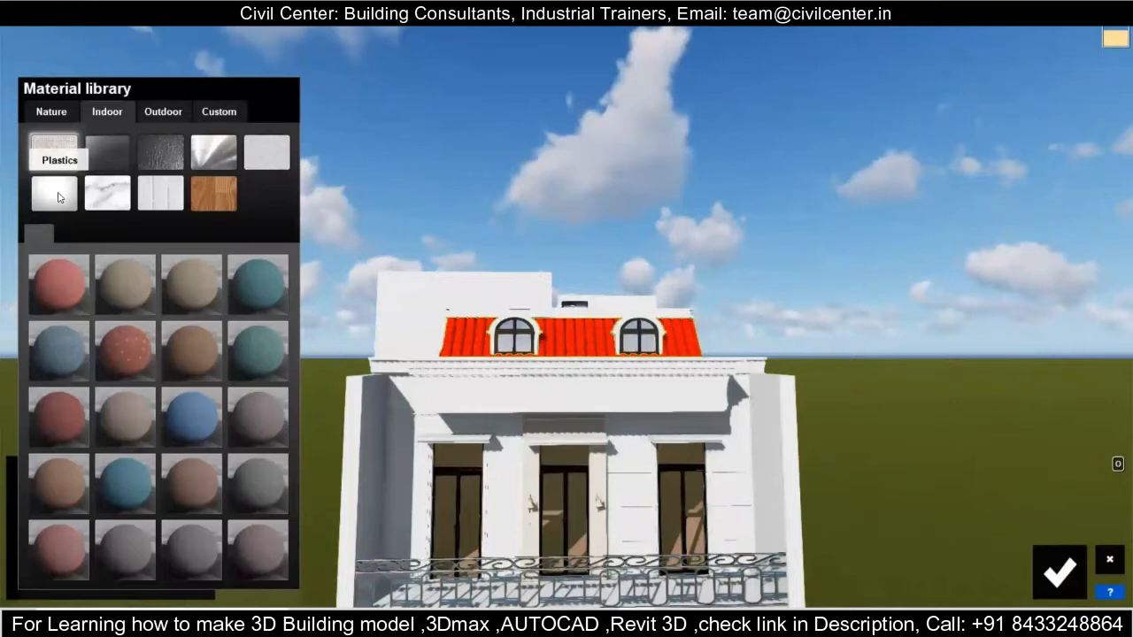
key(alt+Tab)
scroll(550, 119, up, 2)
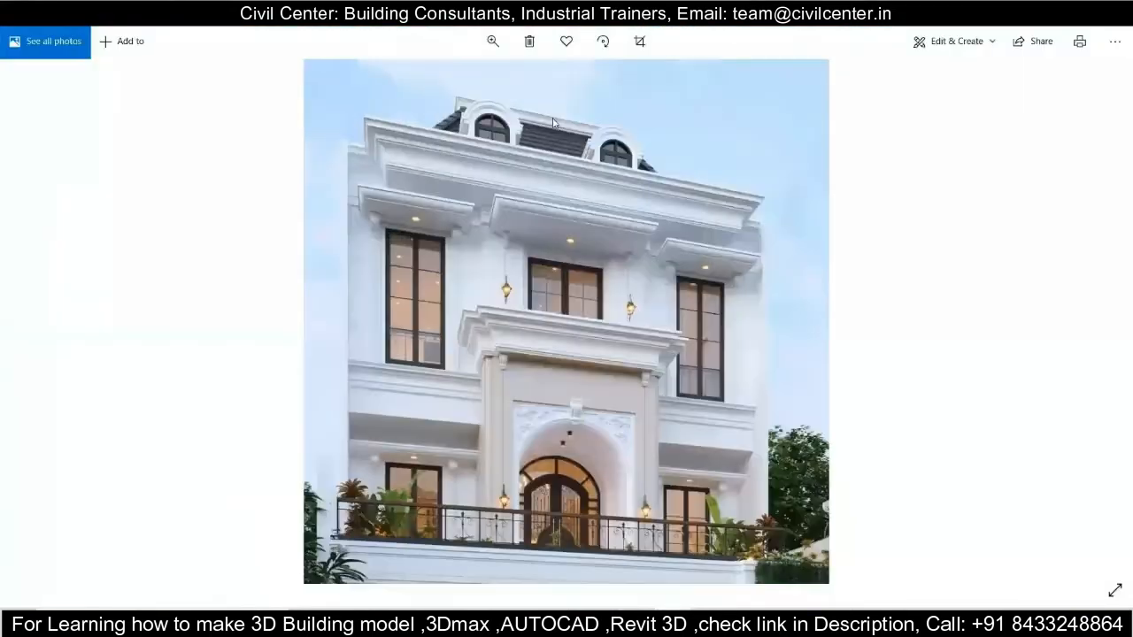
scroll(562, 133, up, 3)
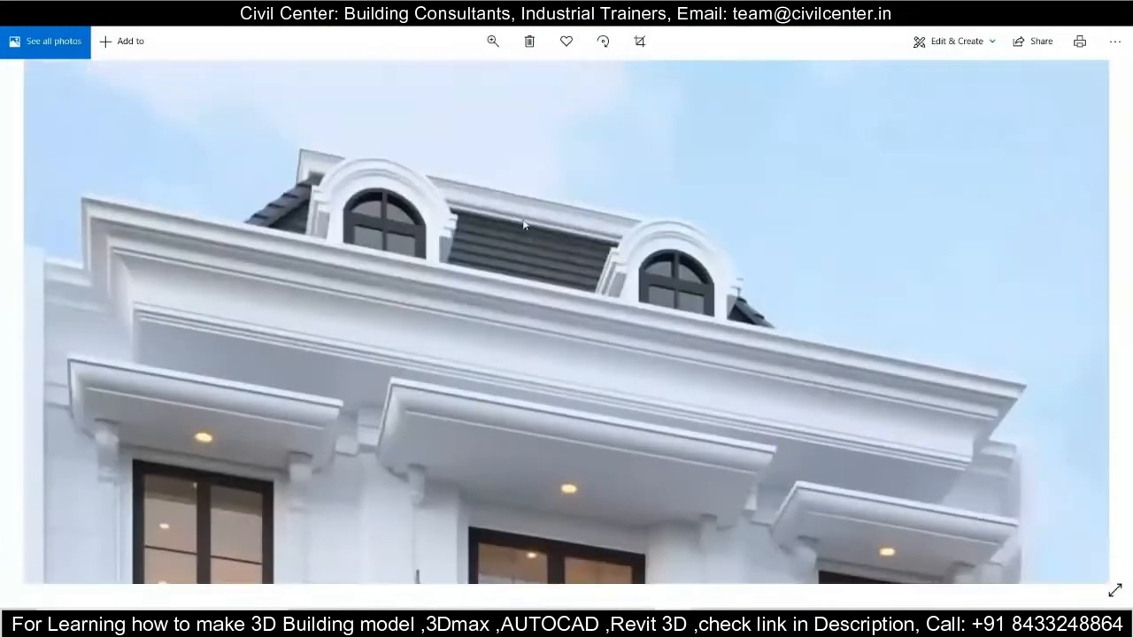
- Switch to the web browser and search Google Images for "black colour", looking through the results for a roof colour
key(alt+Tab)
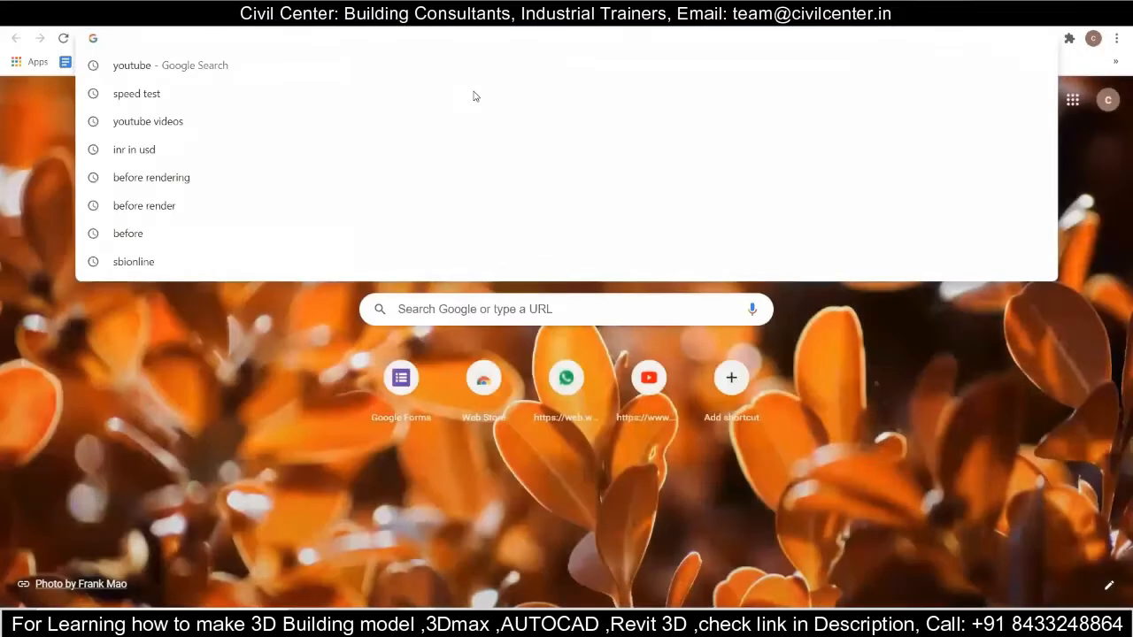
text(black colour)
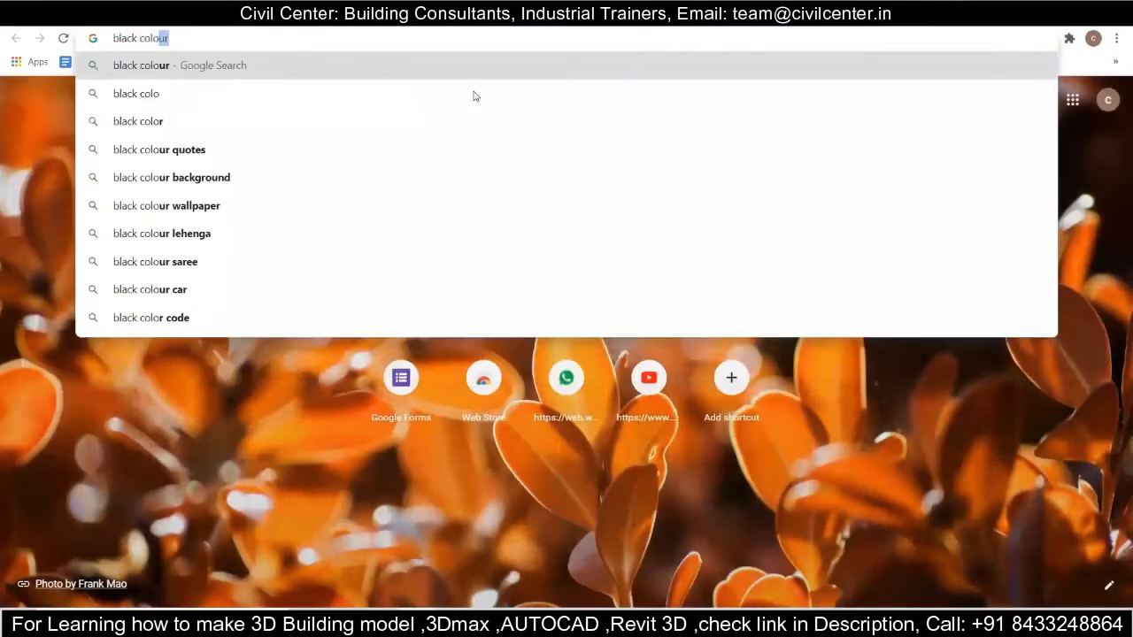
key(Return)
click(202, 147)
scroll(595, 355, down, 5)
scroll(595, 355, down, 5)
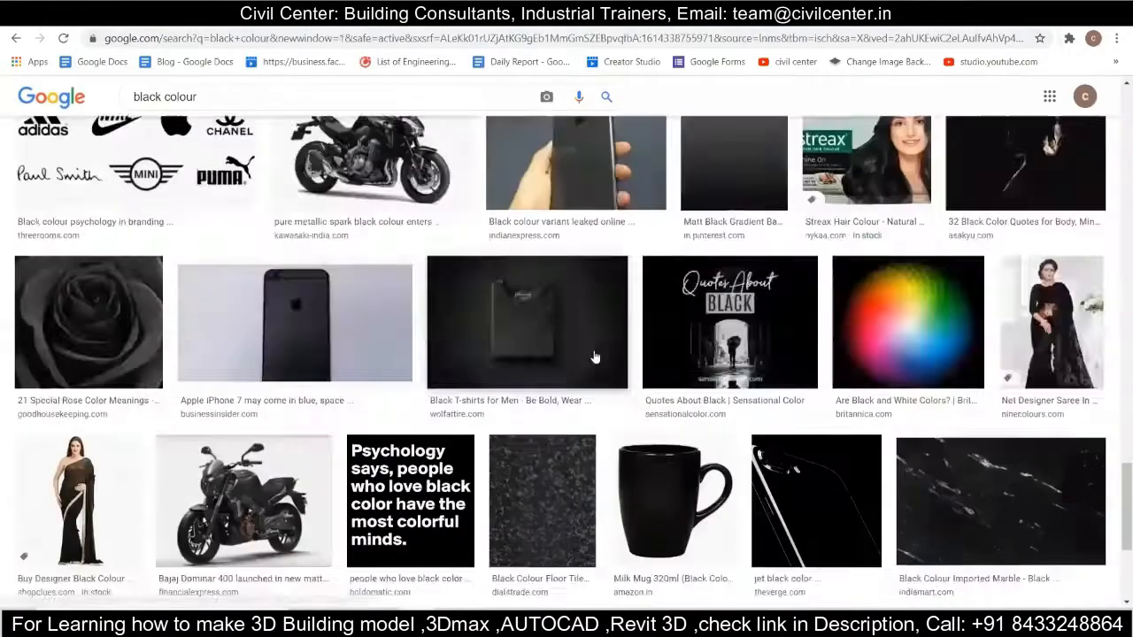
- Search Google Images for "light black colour" and preview the Shutterstock result while looking for a suitable dark swatch
key(Return)
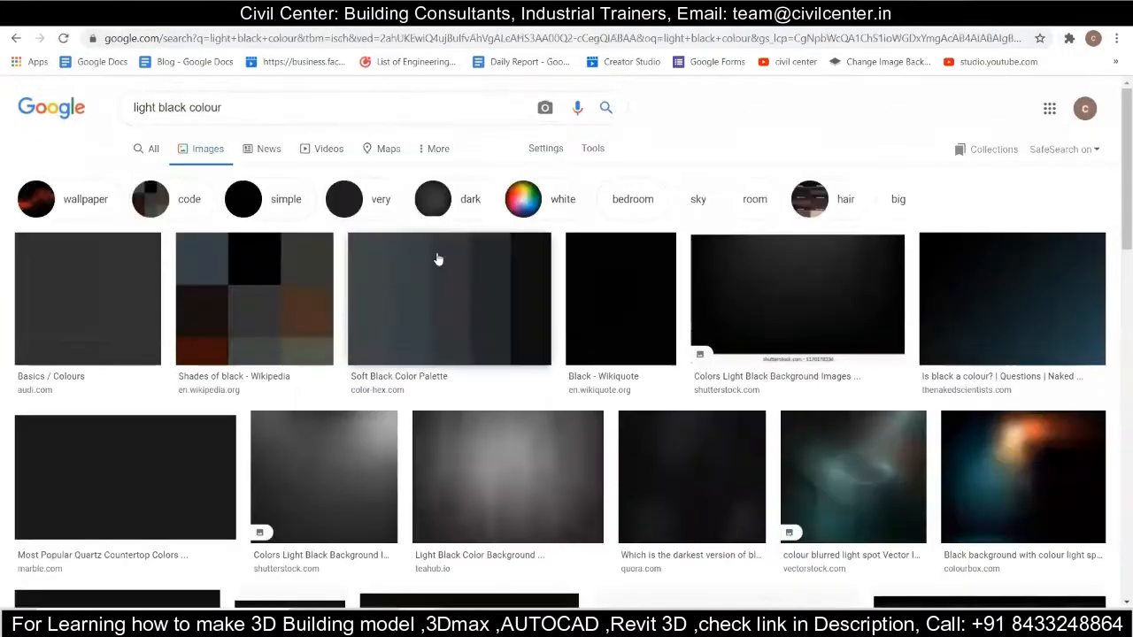
scroll(465, 297, down, 10)
scroll(468, 299, down, 10)
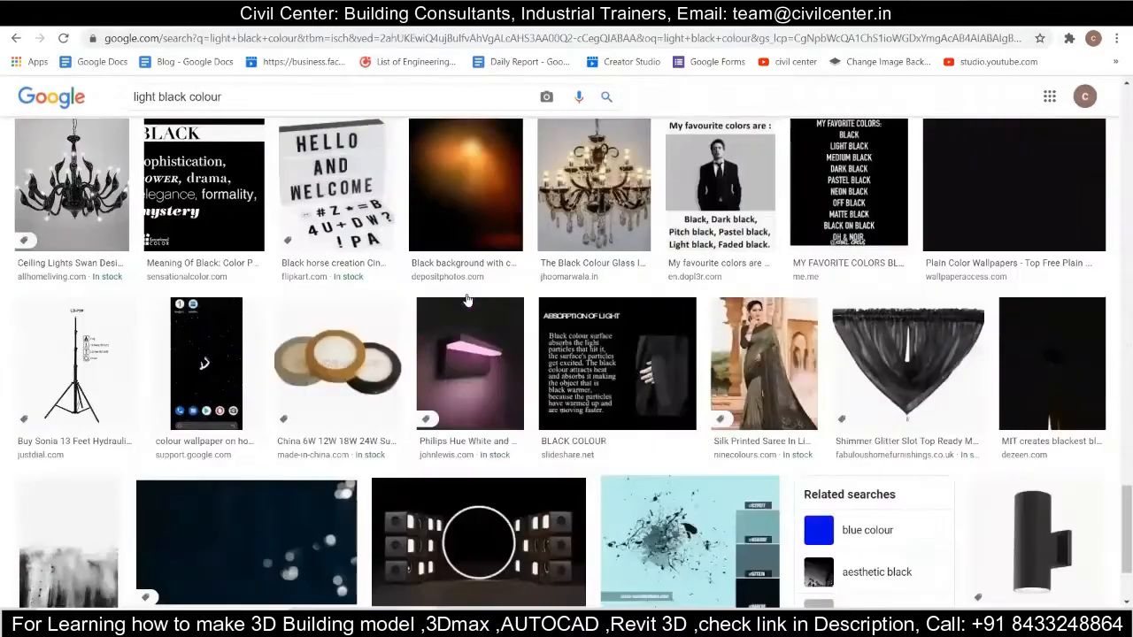
click(1006, 253)
click(218, 480)
scroll(499, 357, down, 15)
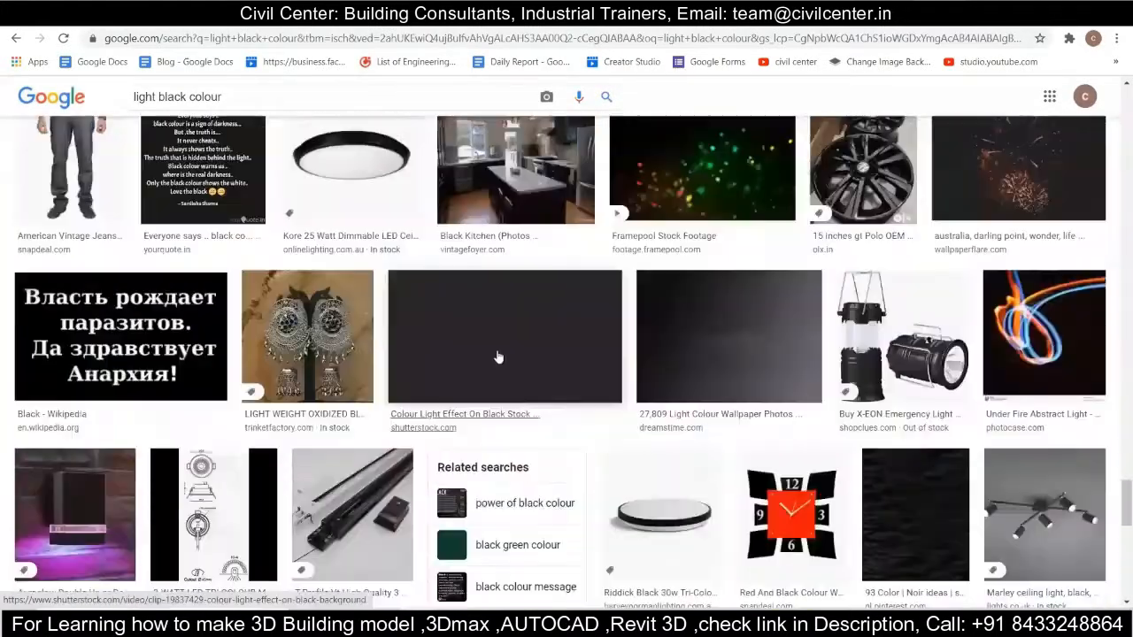
click(499, 355)
click(412, 498)
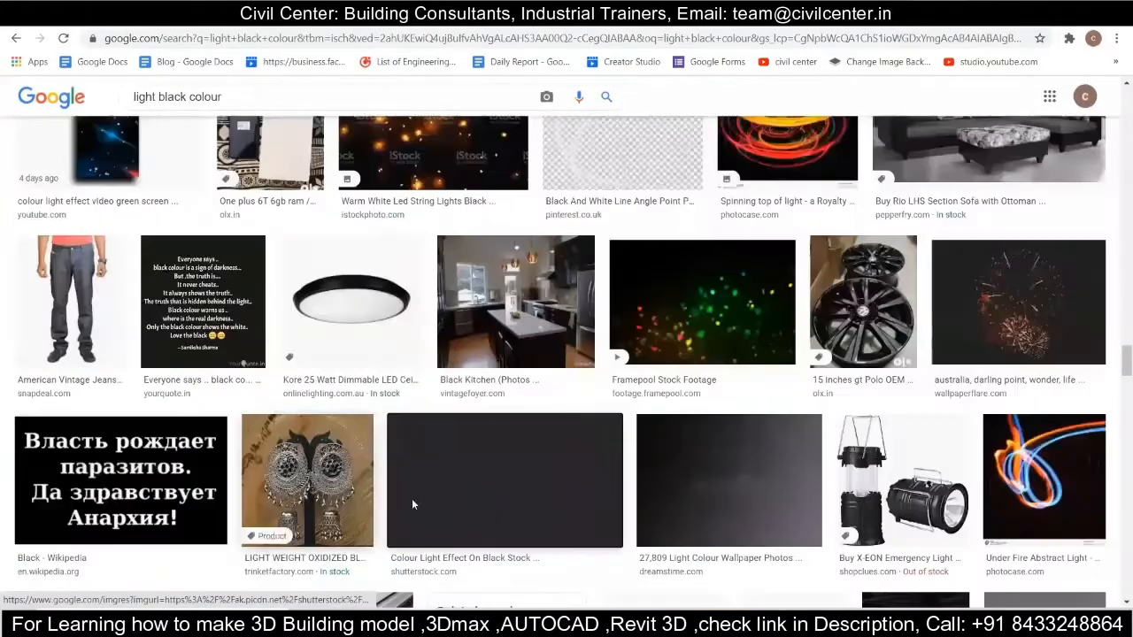
click(411, 499)
scroll(348, 413, down, 15)
scroll(347, 414, down, 15)
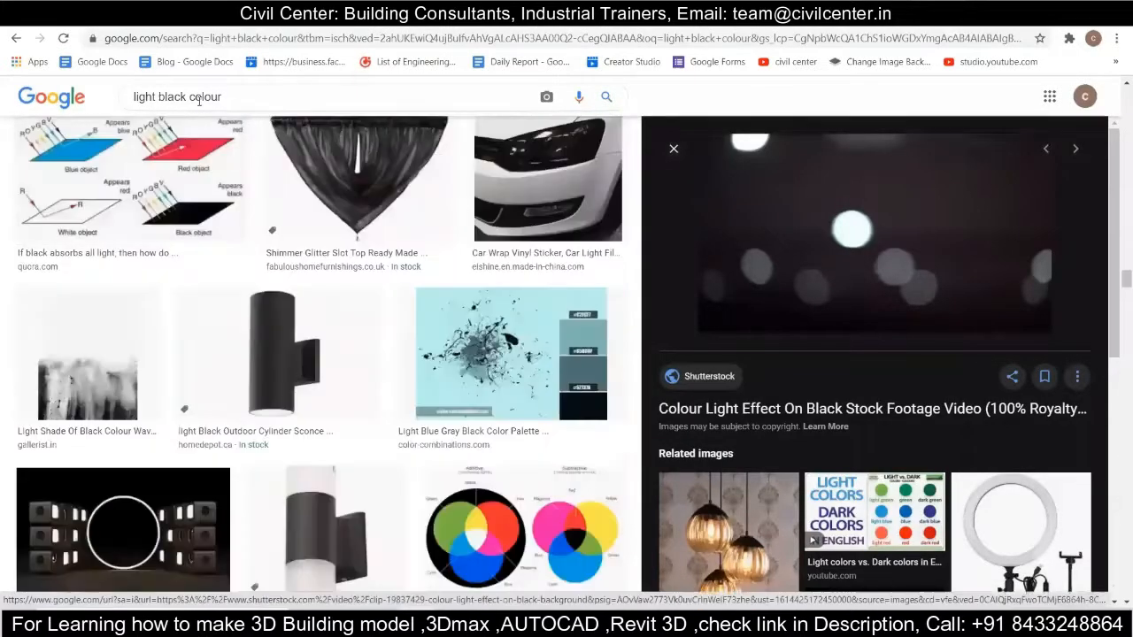
- Snip a small sample of the dark roof tiles from the reference photo and save it as 1 in the project folder
drag(186, 97, 89, 108)
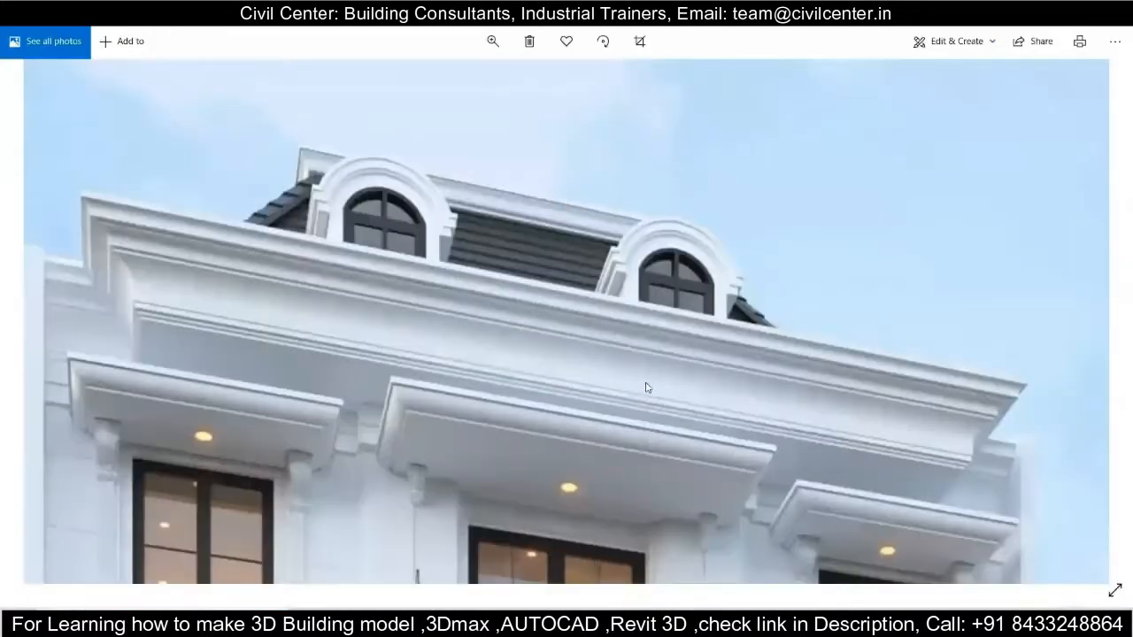
drag(532, 235, 583, 270)
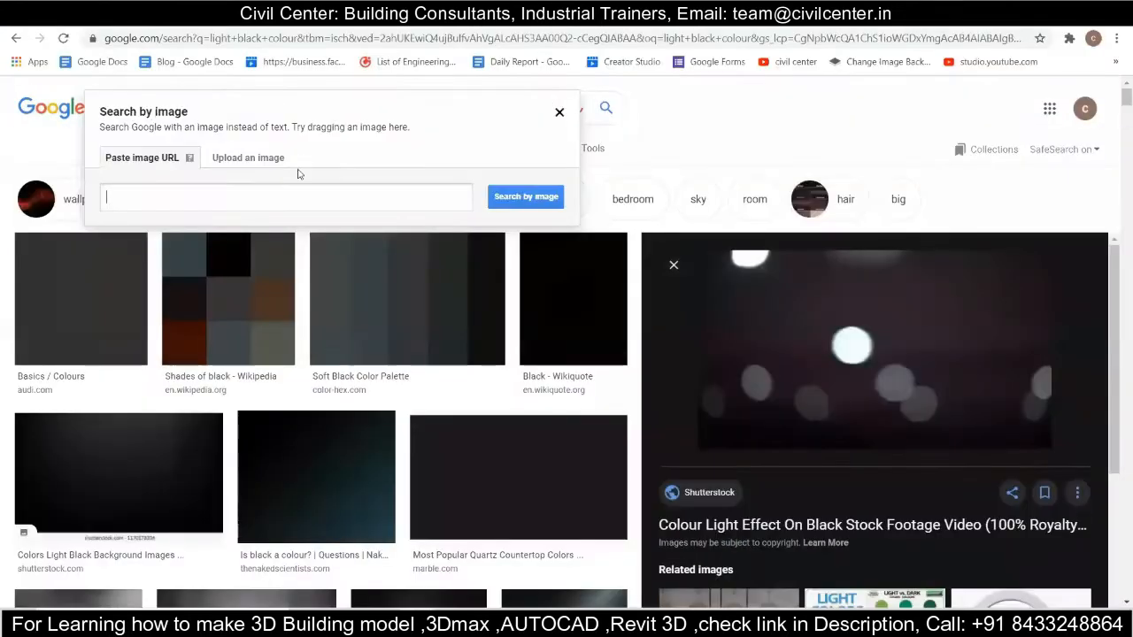
right_click(227, 196)
key(Escape)
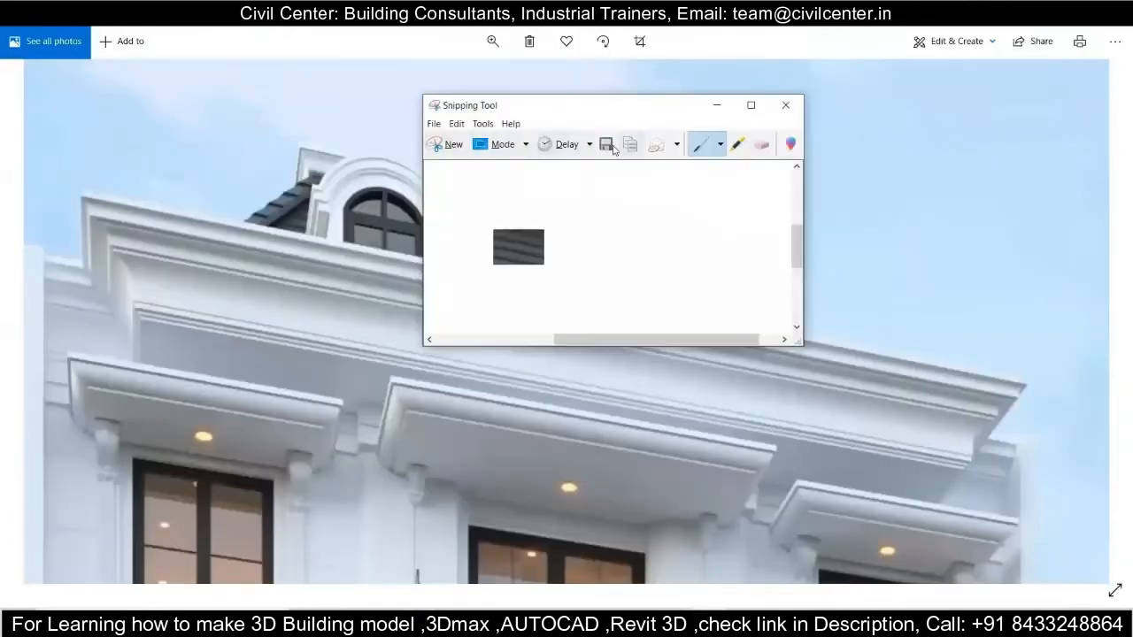
key(ctrl+s)
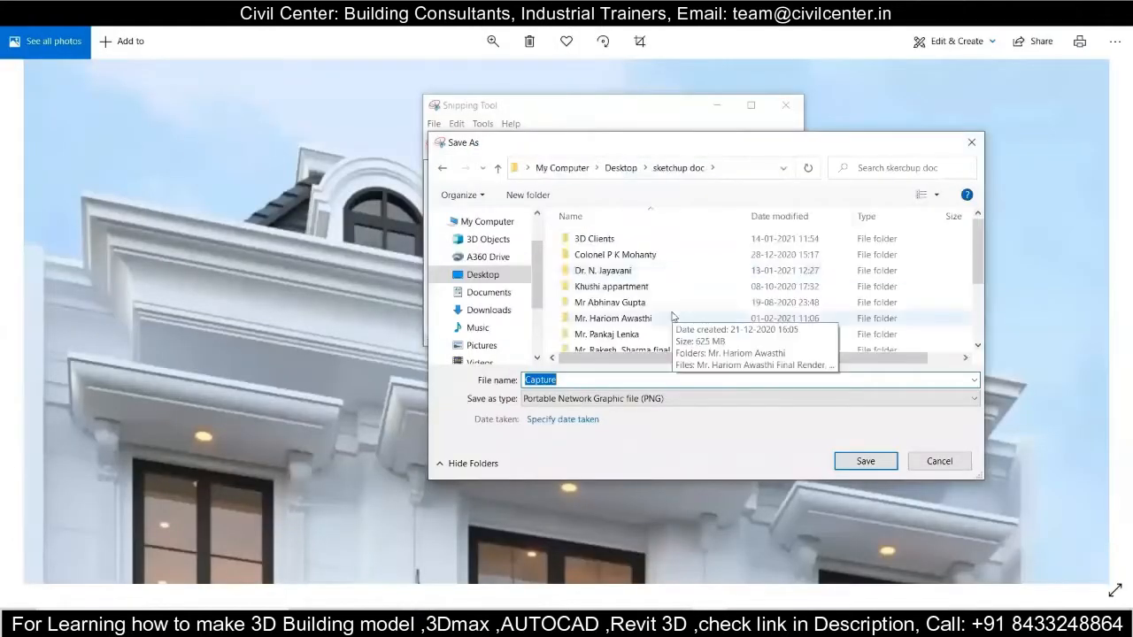
double_click(775, 334)
key(Return)
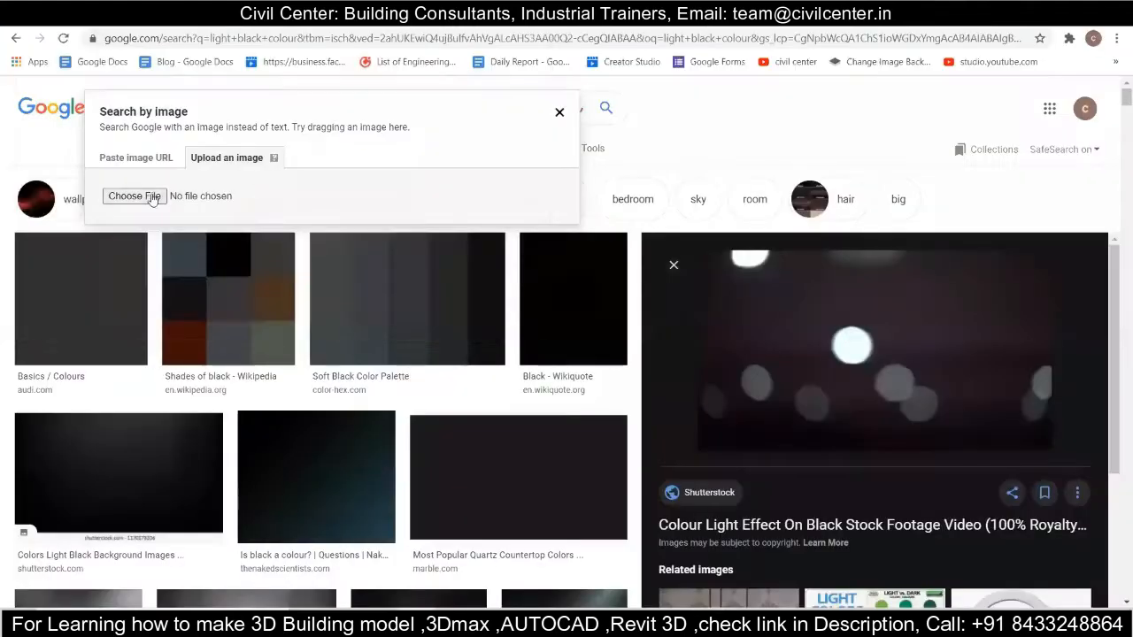
- Run a Google search by image with the saved roof sample 1 and look over the results
click(133, 195)
double_click(286, 211)
click(420, 124)
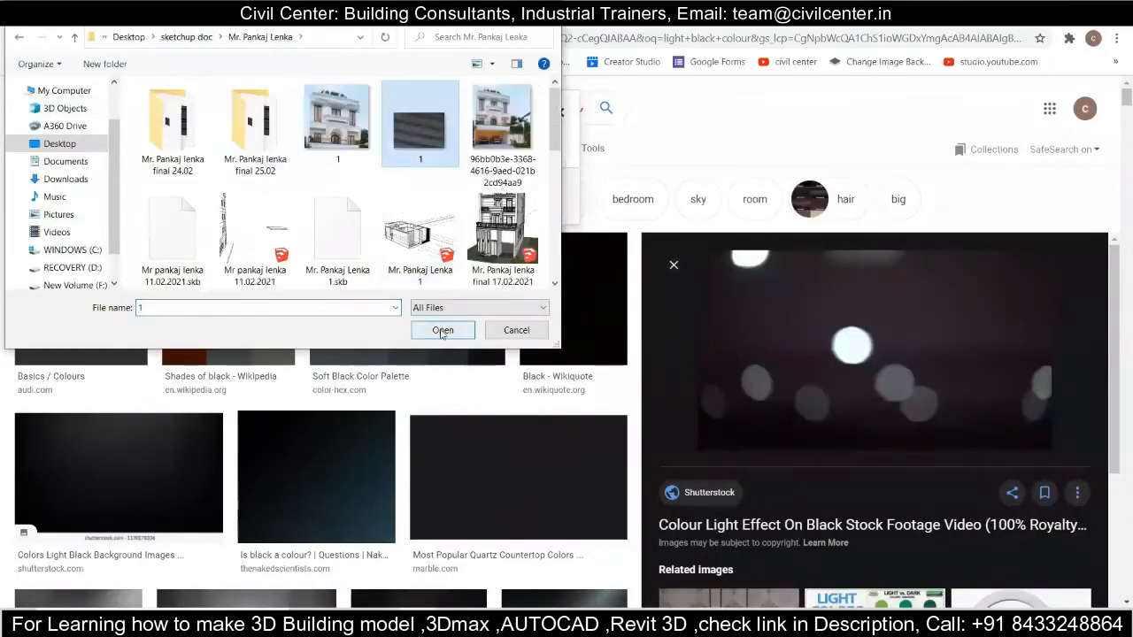
click(438, 330)
scroll(440, 313, down, 1)
scroll(416, 306, down, 3)
scroll(688, 417, up, 1)
scroll(309, 435, down, 1)
scroll(292, 417, up, 3)
scroll(291, 418, up, 1)
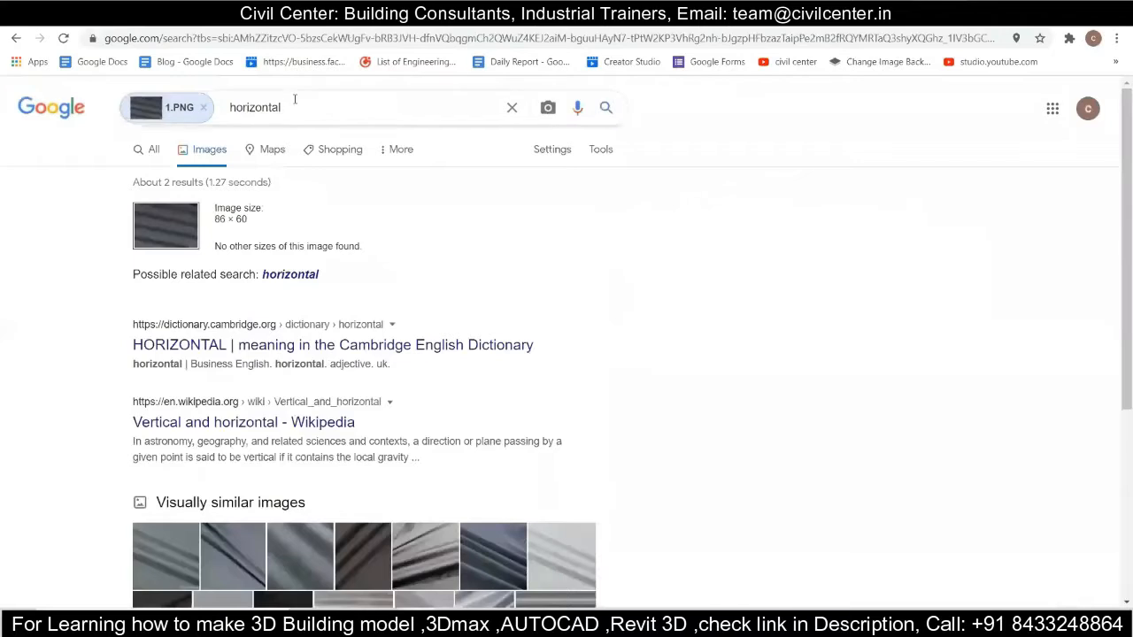
- Refine the image search with the word "colour" and open the visually similar dark swatches
double_click(257, 107)
text(colour)
key(Return)
scroll(418, 425, down, 3)
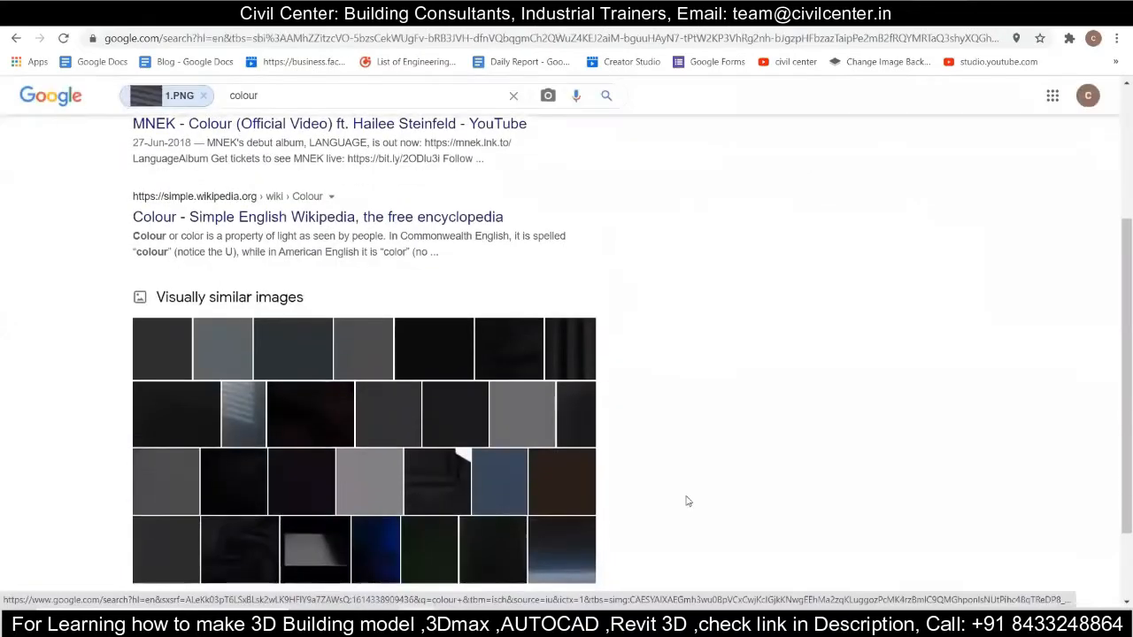
click(462, 432)
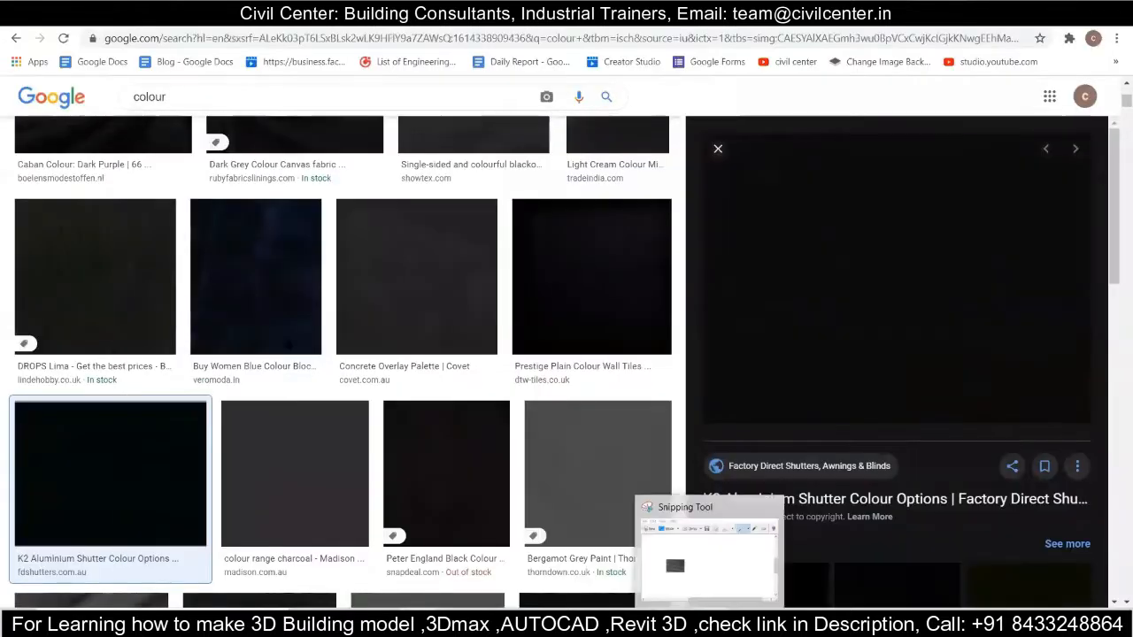
- Snip the black area of the K2 Aluminium Shutter Colour Options image and save it as the PNG file black
click(663, 531)
drag(726, 175, 1032, 391)
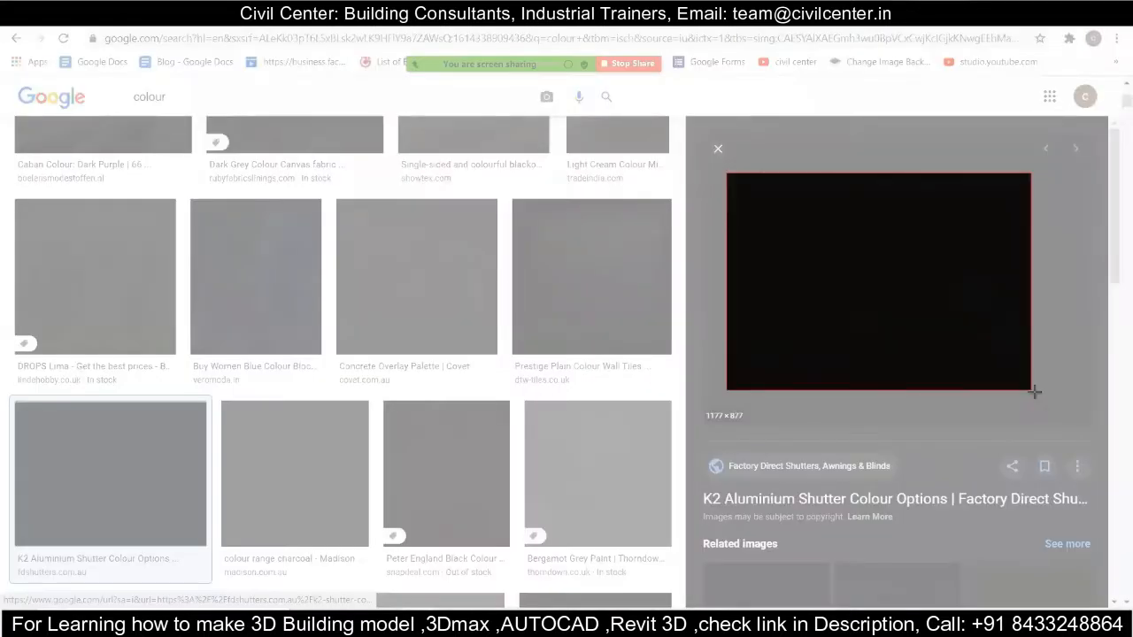
click(828, 91)
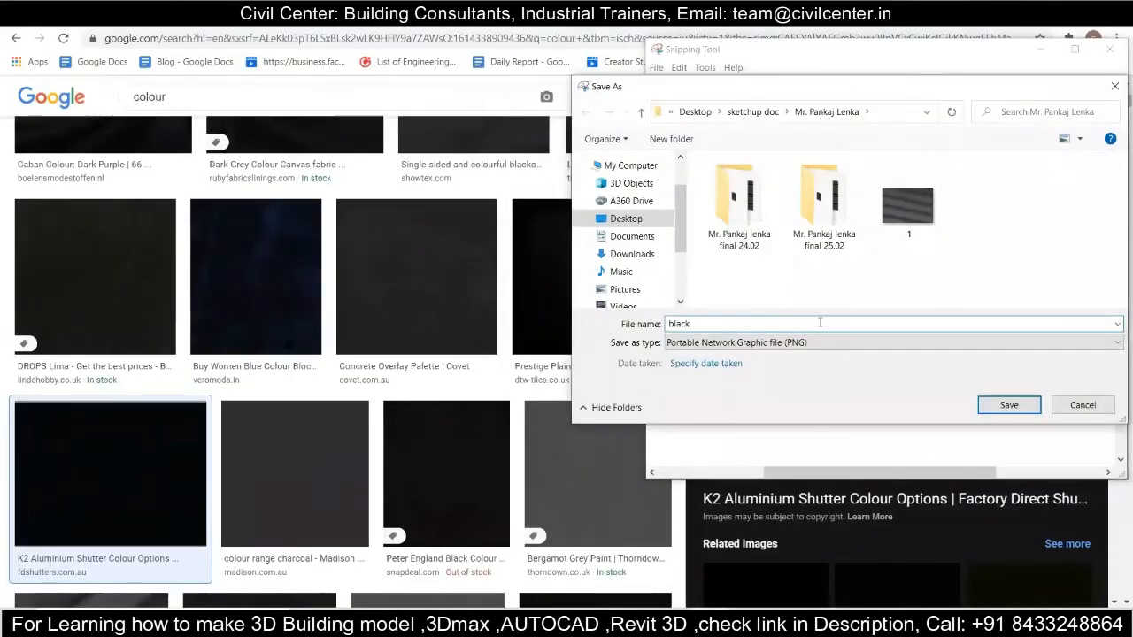
click(1008, 404)
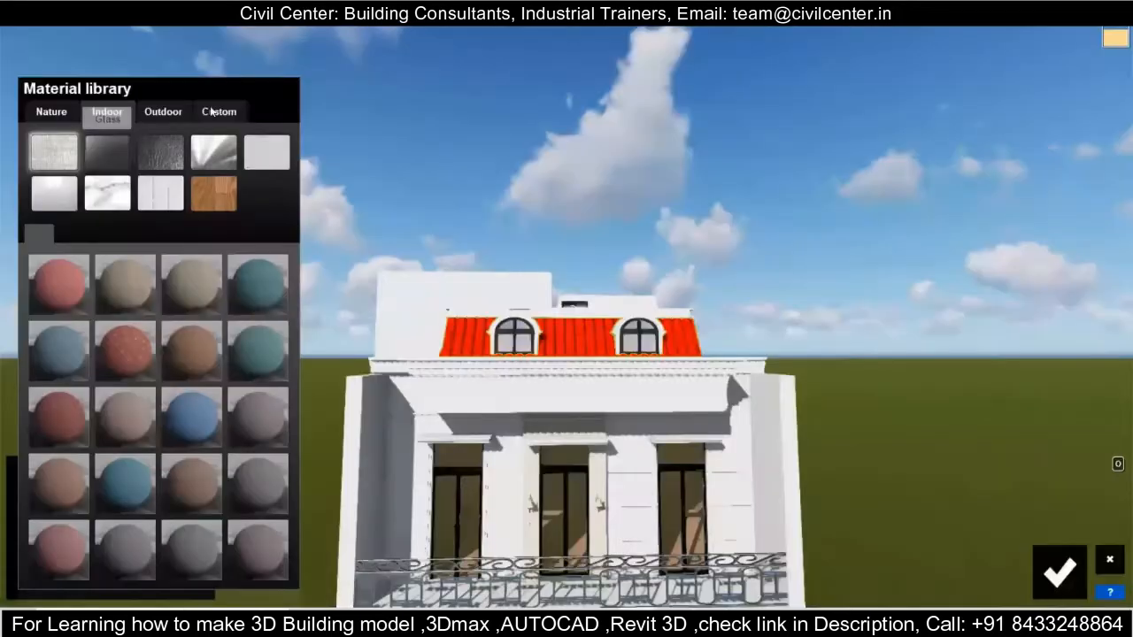
- Give the roof tiles the custom Standard material in Lumion and load the image black as its texture
click(219, 111)
click(59, 298)
click(137, 336)
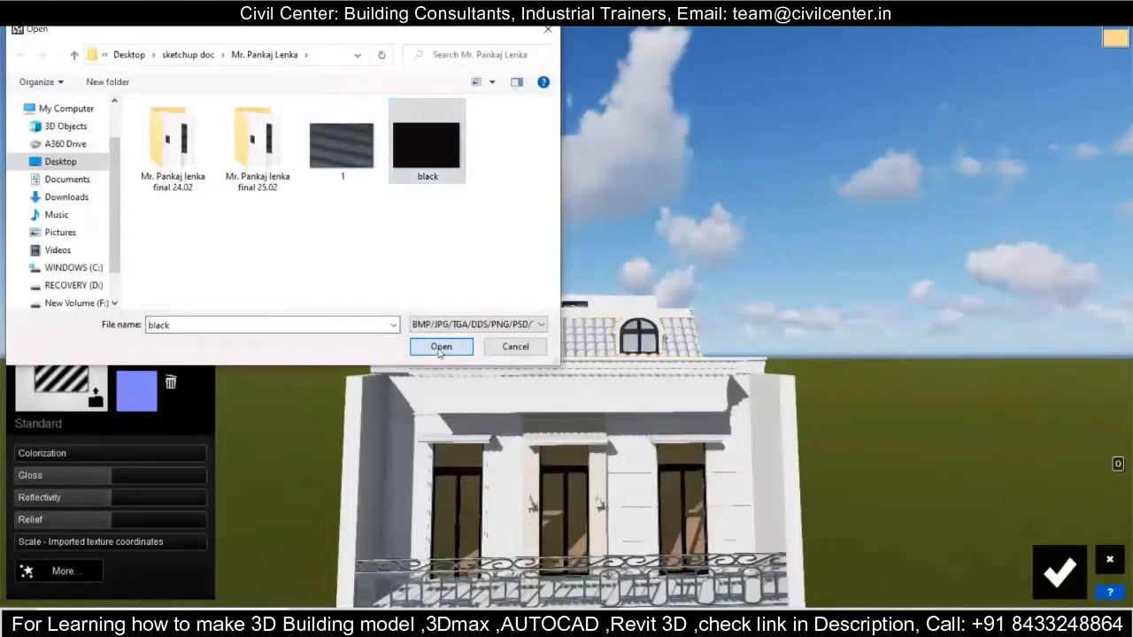
click(203, 416)
scroll(1075, 574, up, 5)
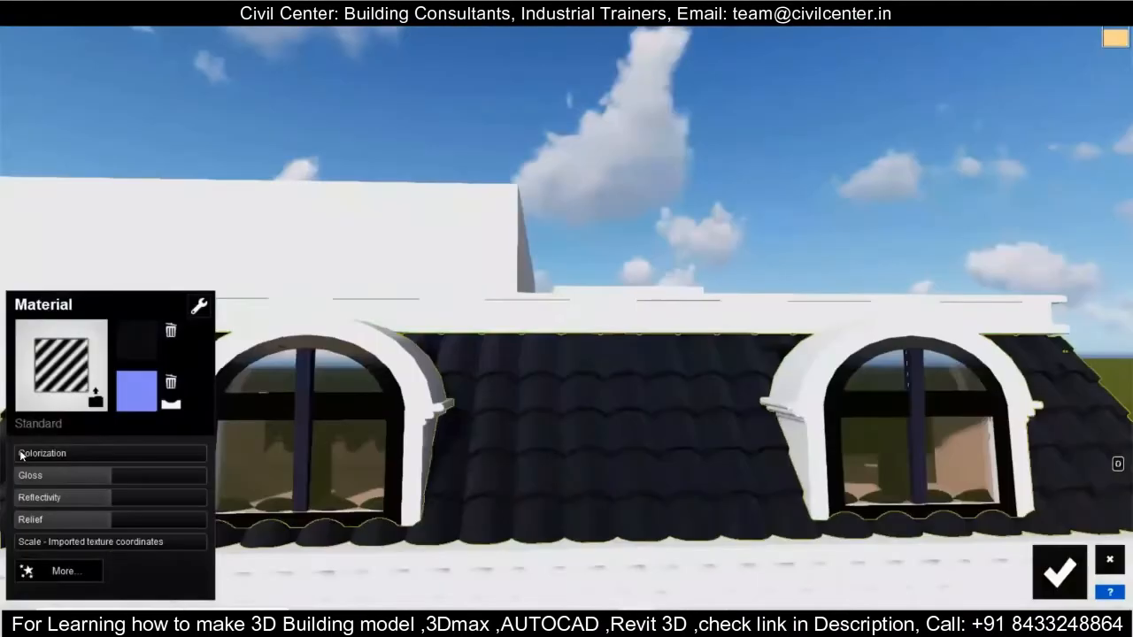
- Adjust the colorization tint of the black roof tile material and save the change
click(24, 453)
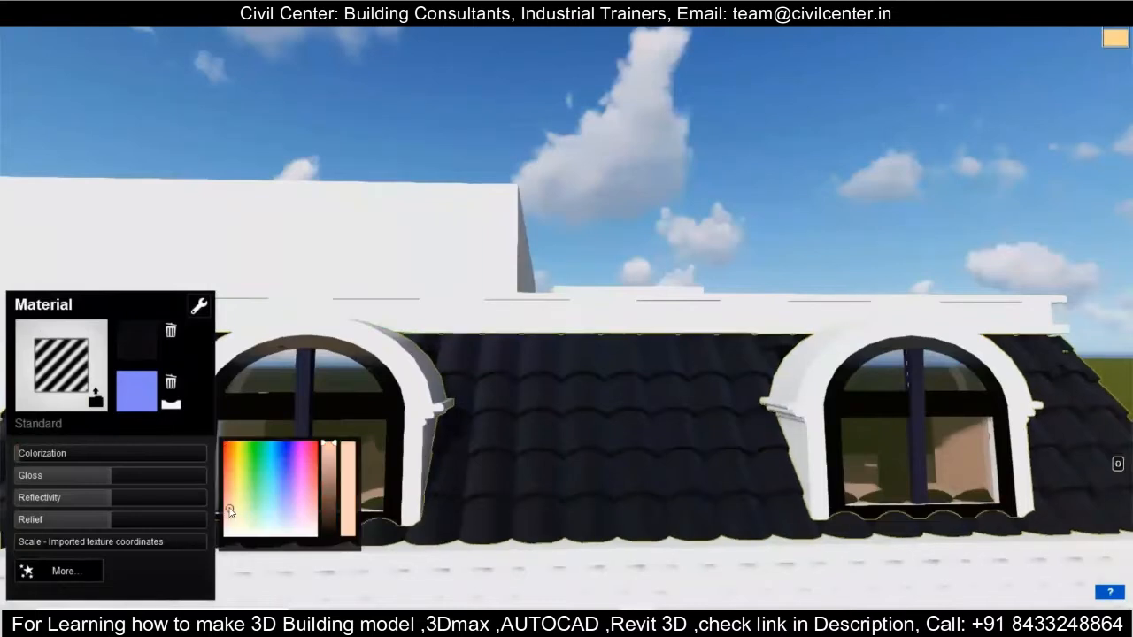
click(334, 453)
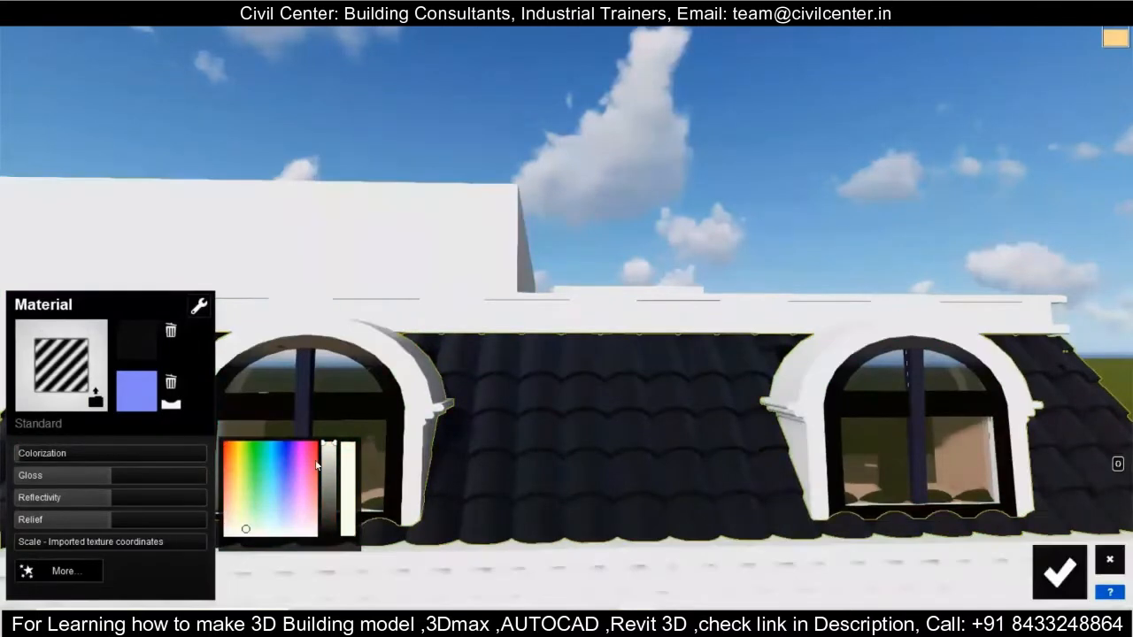
click(340, 482)
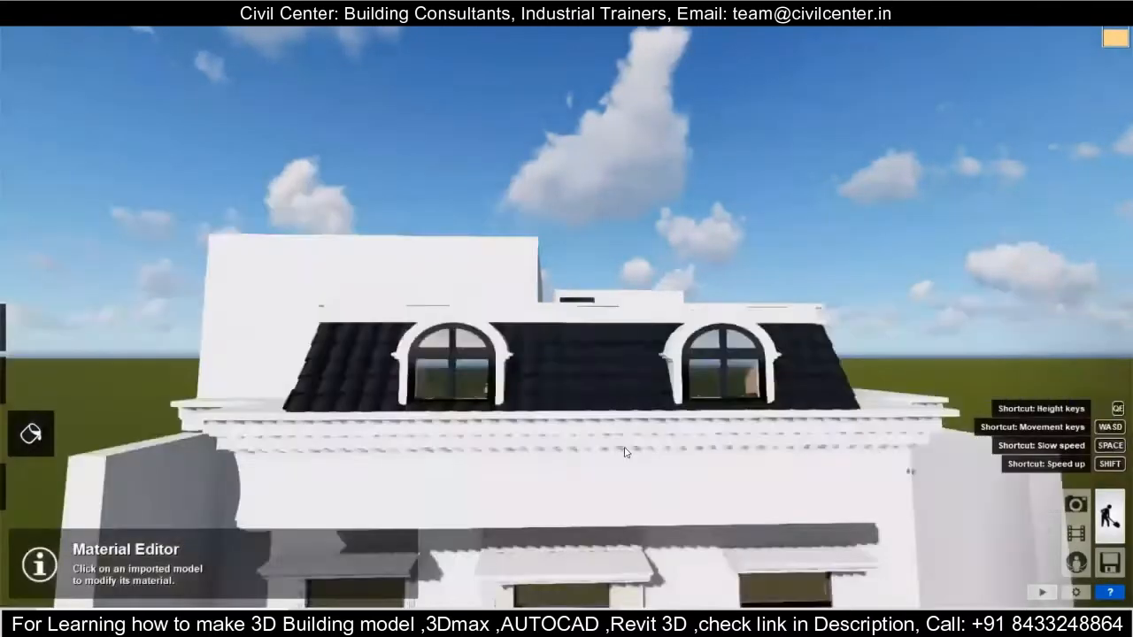
- Select the wall surround of the arched entrance for material editing
key(s)
key(s)
key(d)
key(a)
right_drag(812, 386, 580, 421)
key(w)
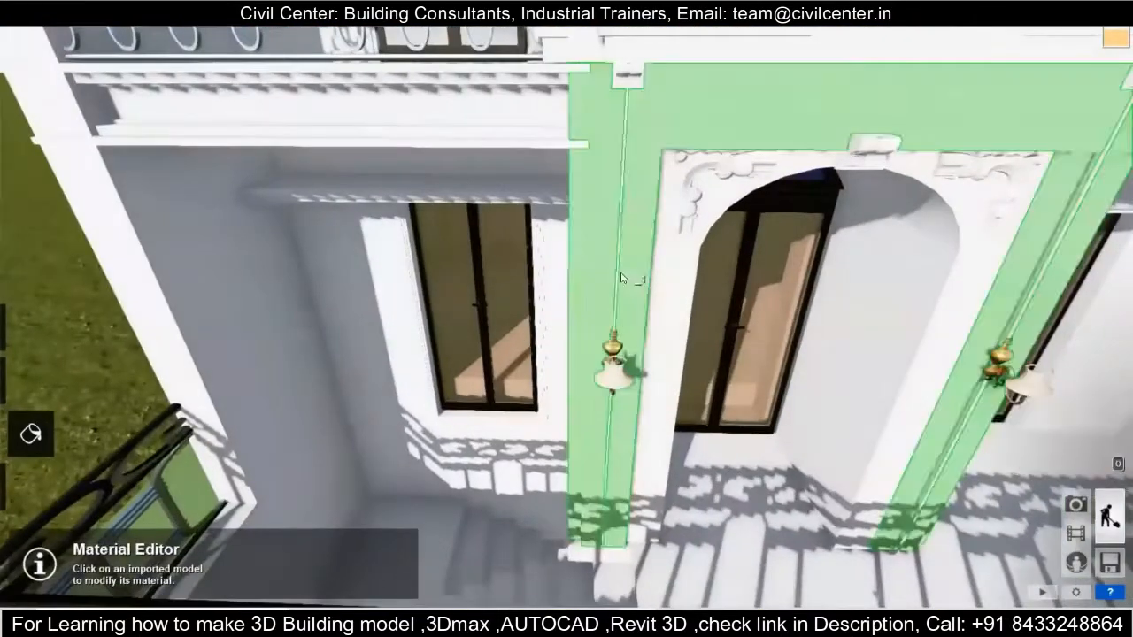
key(s)
click(622, 281)
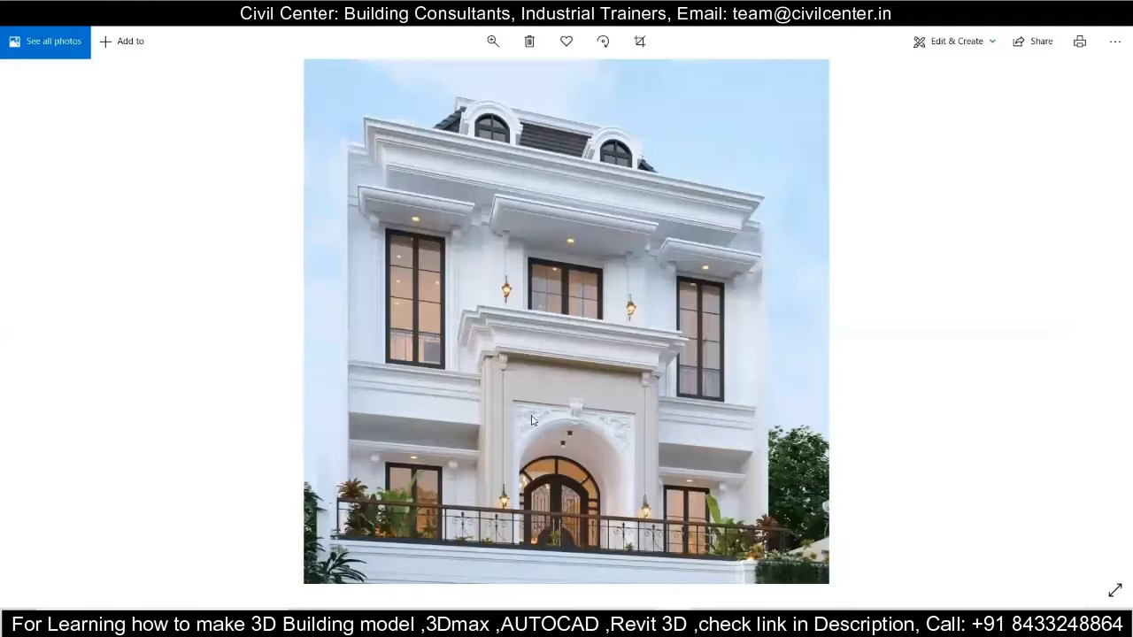
- Save a wall colour snip from the reference photo as 2 and give the entrance surround the Standard material in Lumion
scroll(524, 419, up, 3)
click(679, 601)
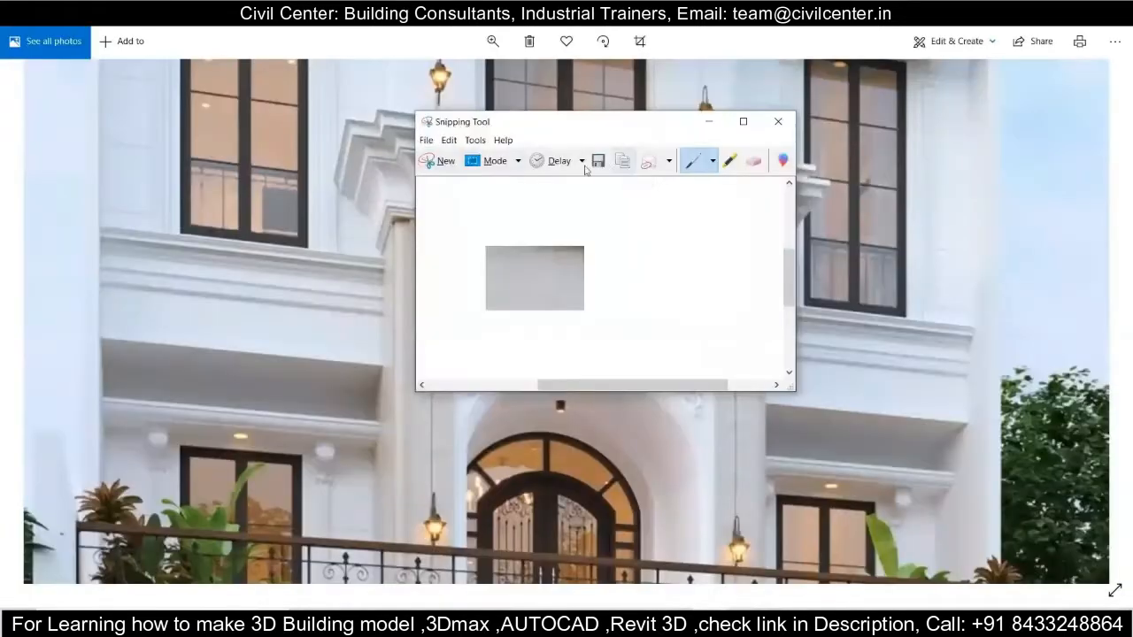
click(598, 161)
click(855, 478)
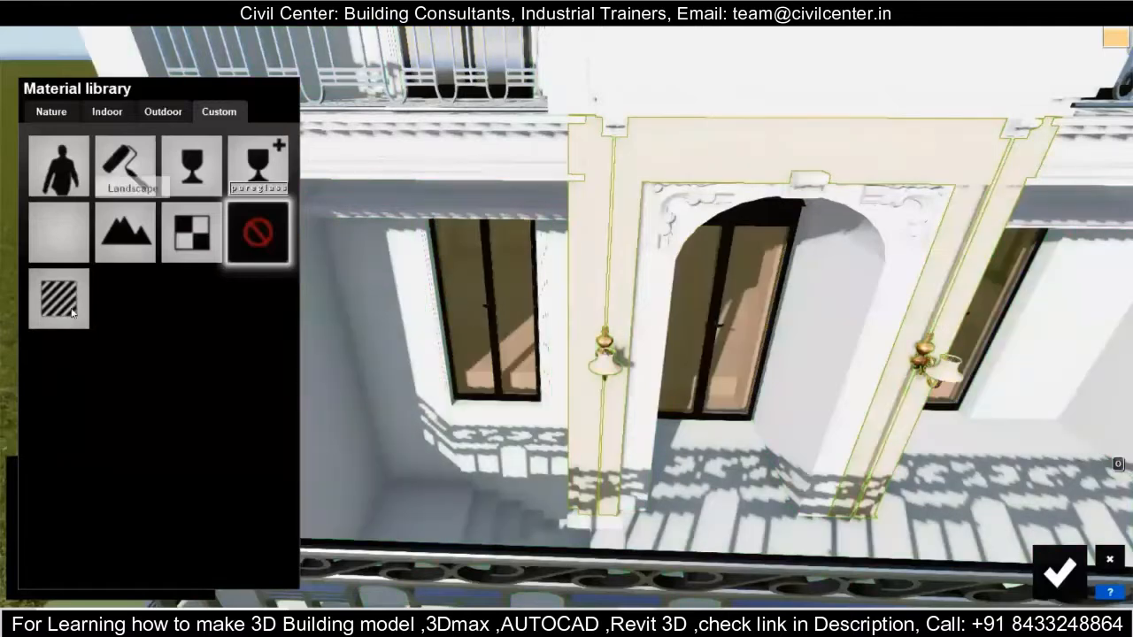
click(73, 312)
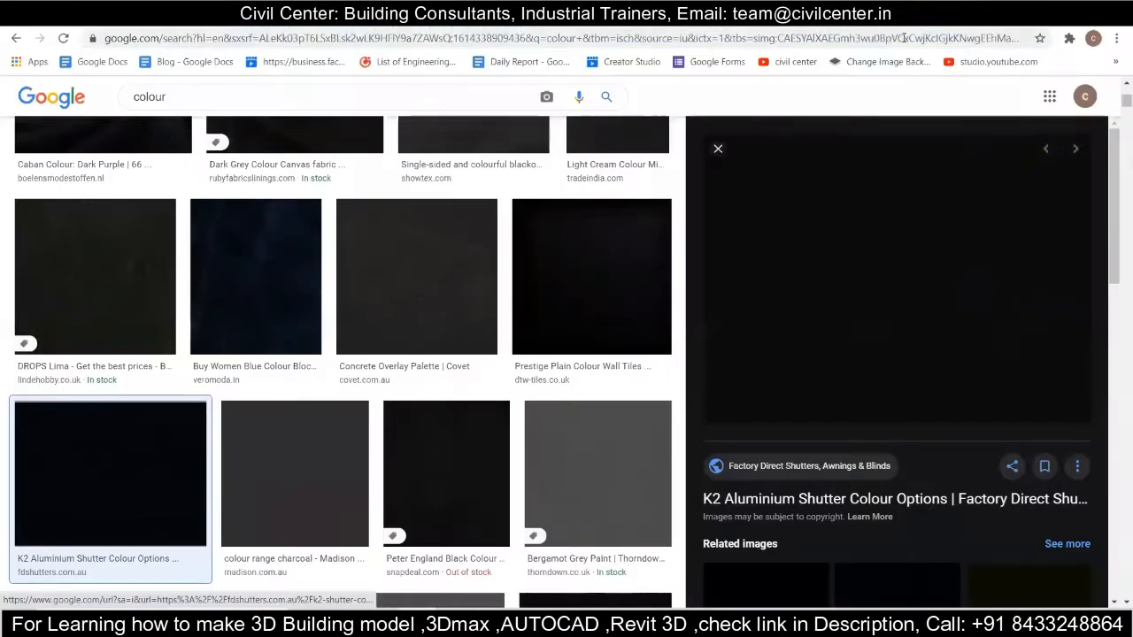
- Switch to the browser and open the exterior wall textures page of the Asian Paints website
click(213, 38)
text(a)
key(Return)
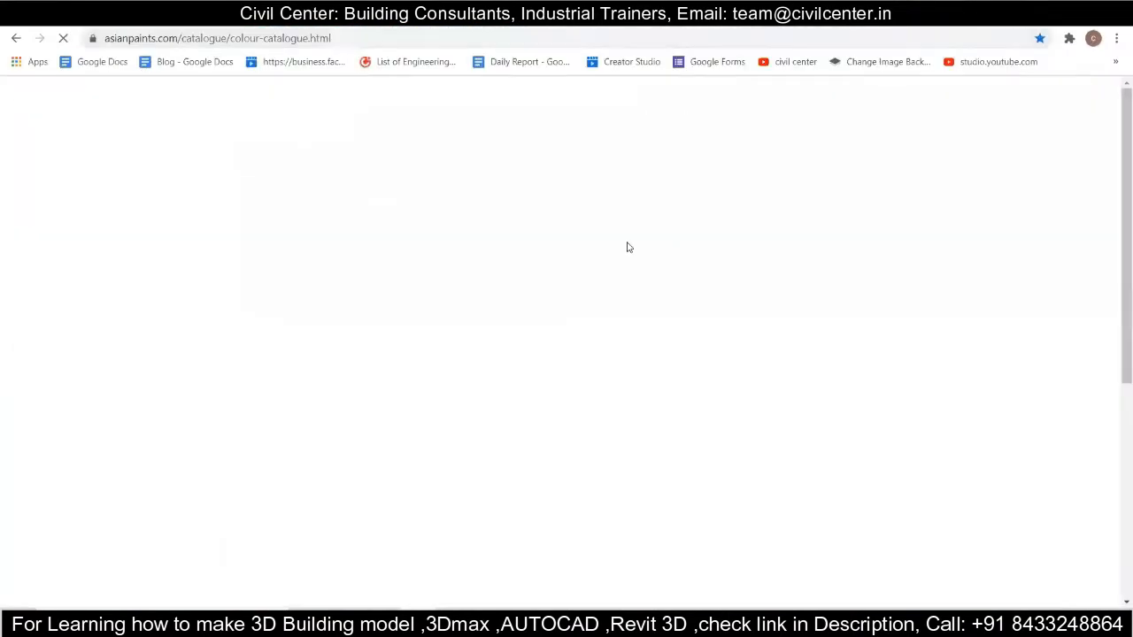
click(390, 180)
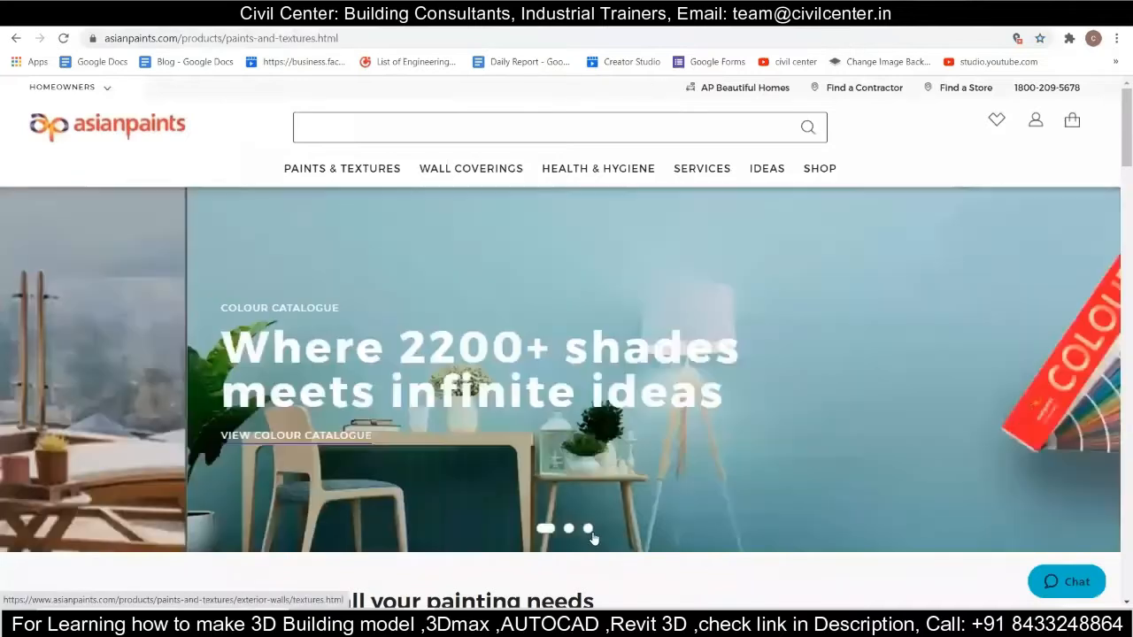
mouse_move(375, 181)
click(389, 300)
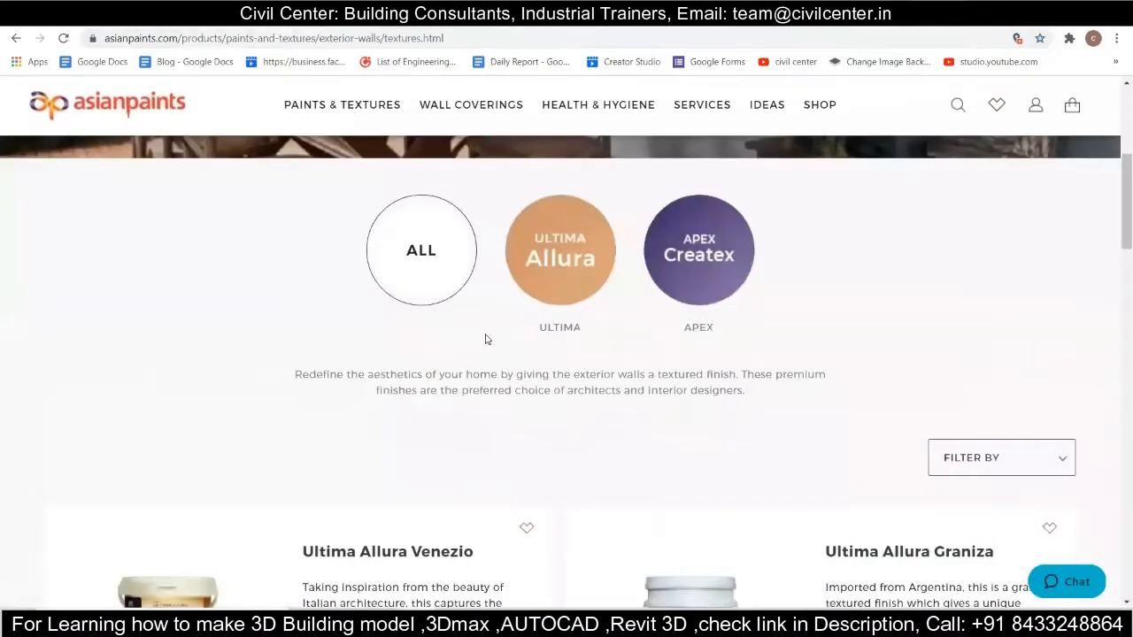
- Look through the exterior textures and open the Ultima Allura Venezio catalogue
scroll(481, 328, down, 10)
scroll(478, 327, up, 4)
scroll(452, 461, down, 5)
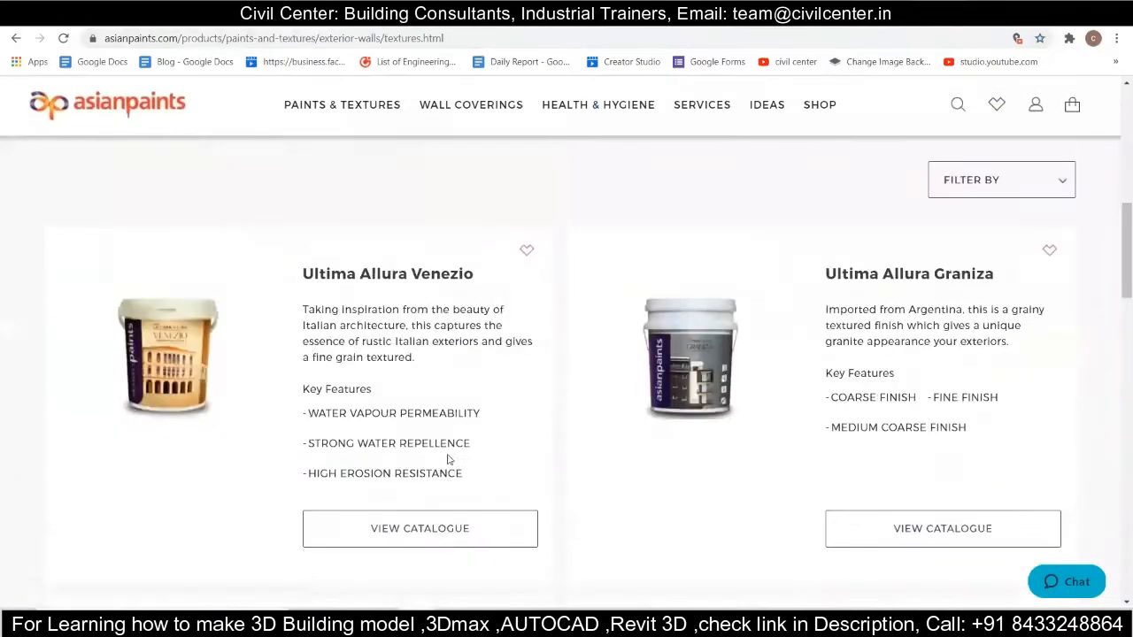
click(443, 512)
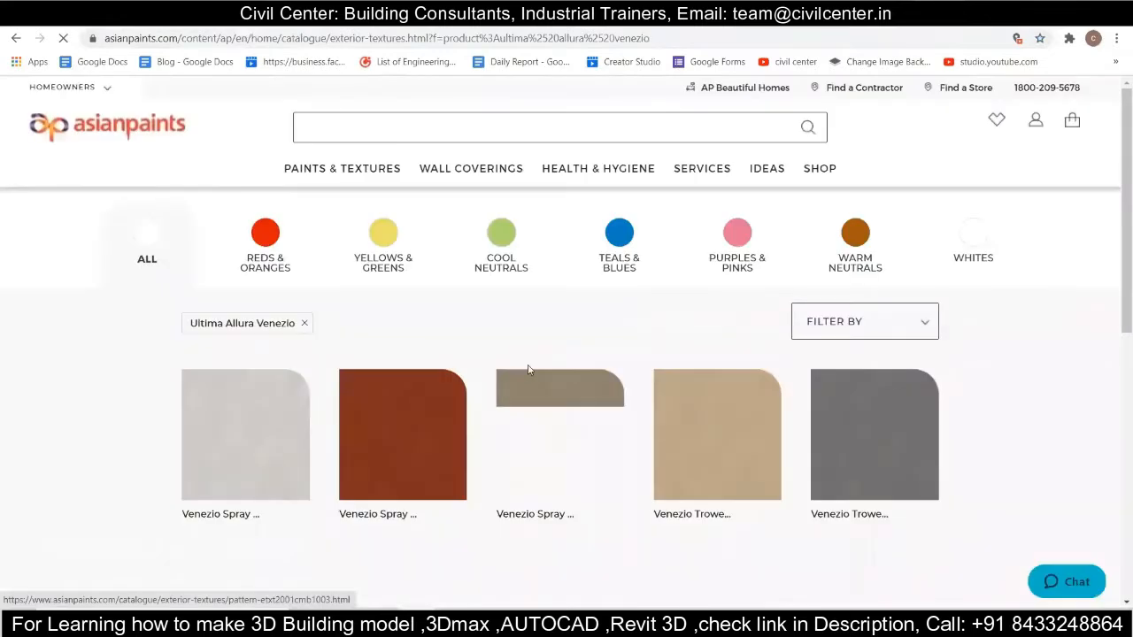
scroll(600, 337, down, 5)
scroll(729, 461, up, 5)
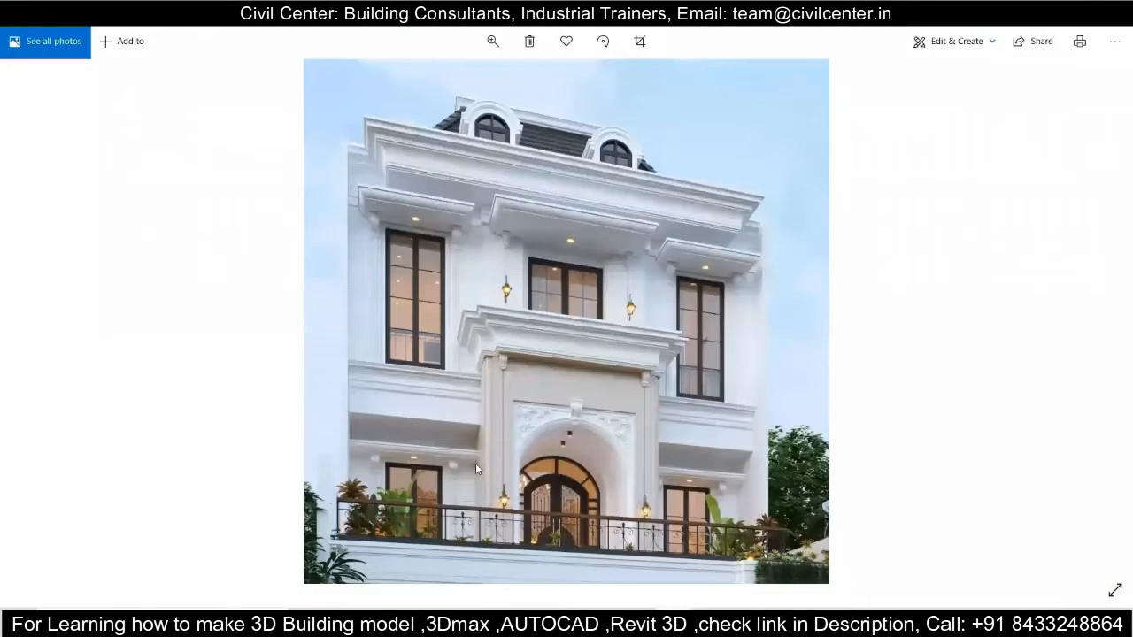
- Check the entrance colour in the reference photo and open the beige Venezio Trowel Finish with the Fennel Seed top coat
scroll(475, 463, up, 3)
scroll(494, 427, down, 1)
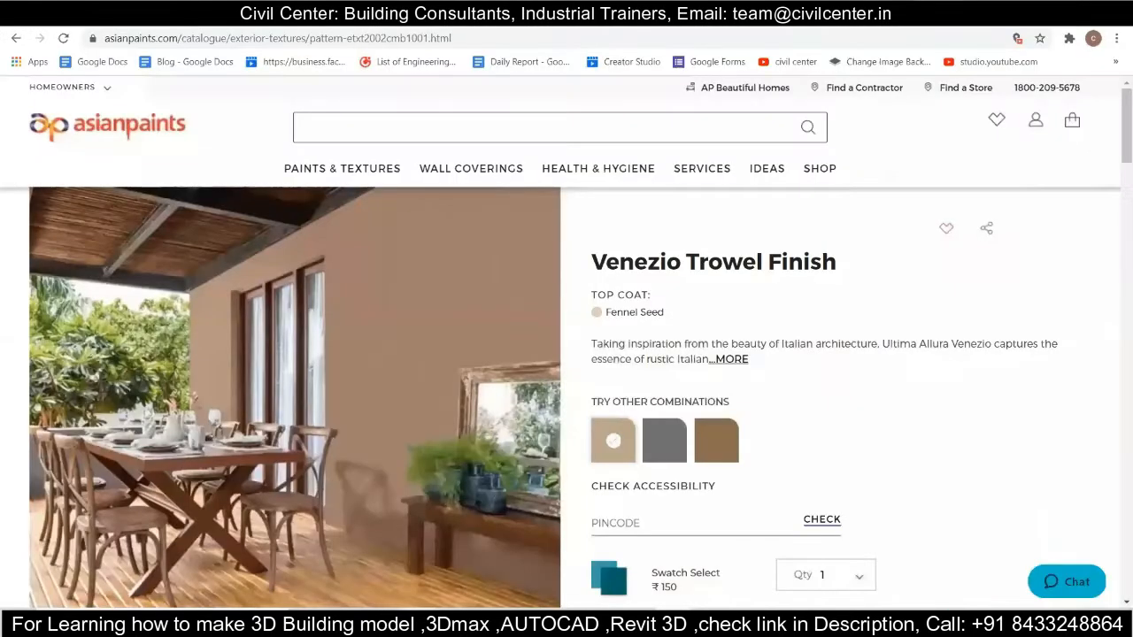
scroll(390, 474, down, 3)
scroll(390, 475, up, 3)
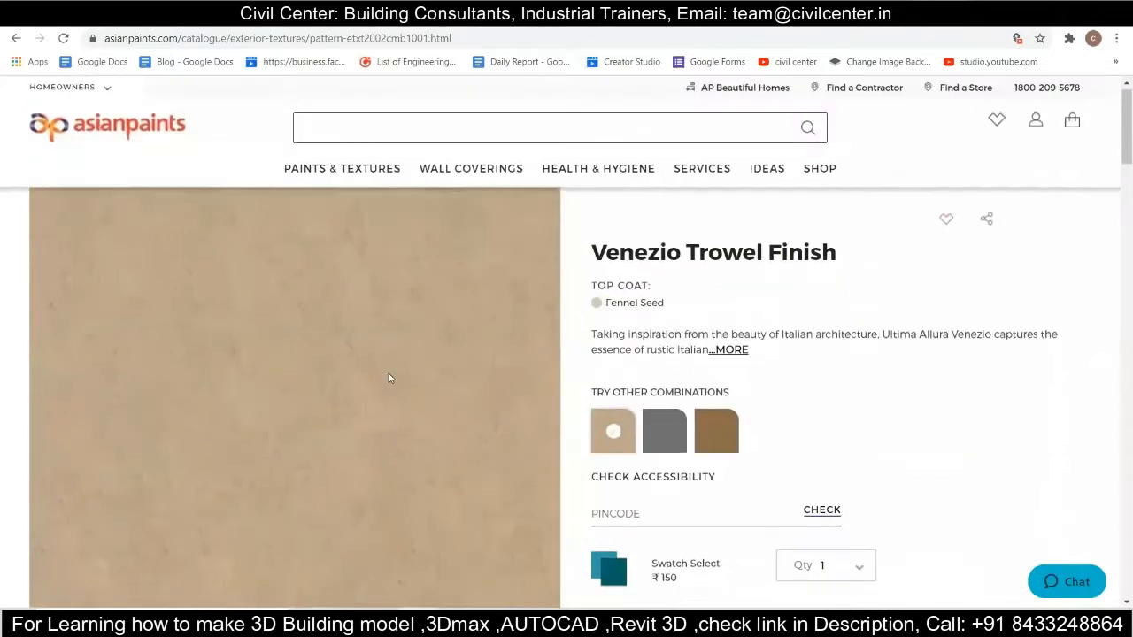
- Snip the beige Venezio Trowel Finish swatch and save it as the PNG file Venezoi Trowel Finish
click(440, 161)
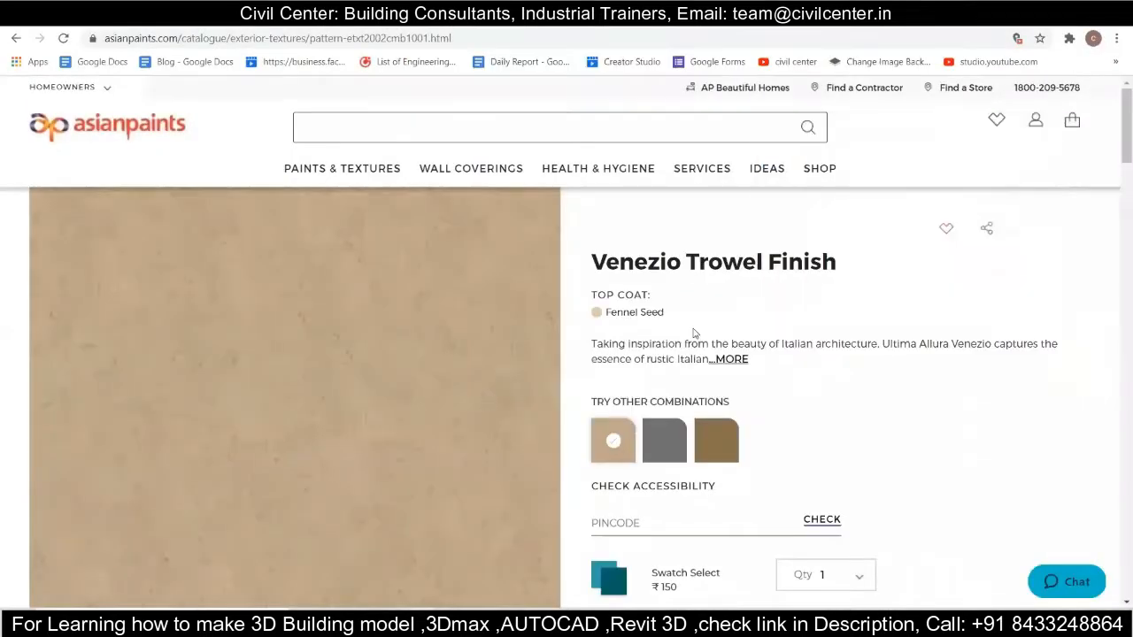
drag(88, 215, 482, 584)
click(202, 62)
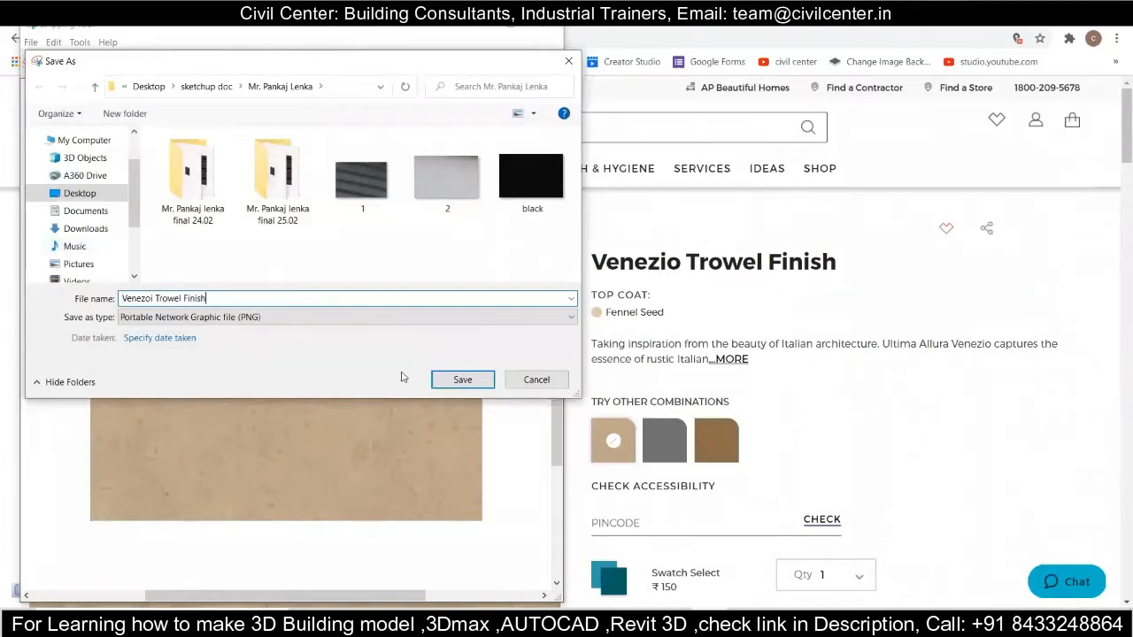
click(462, 379)
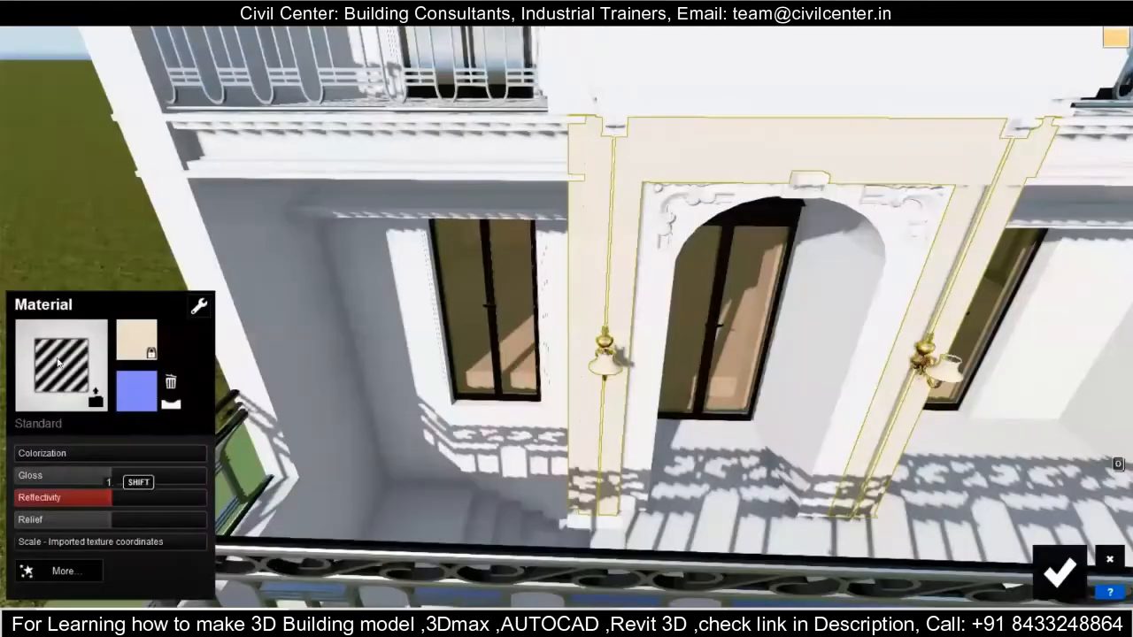
- Load the image Venezoi Trowel Finish as the texture of the entrance surround's Standard material in Lumion
click(57, 361)
click(56, 299)
click(137, 344)
click(173, 247)
click(440, 347)
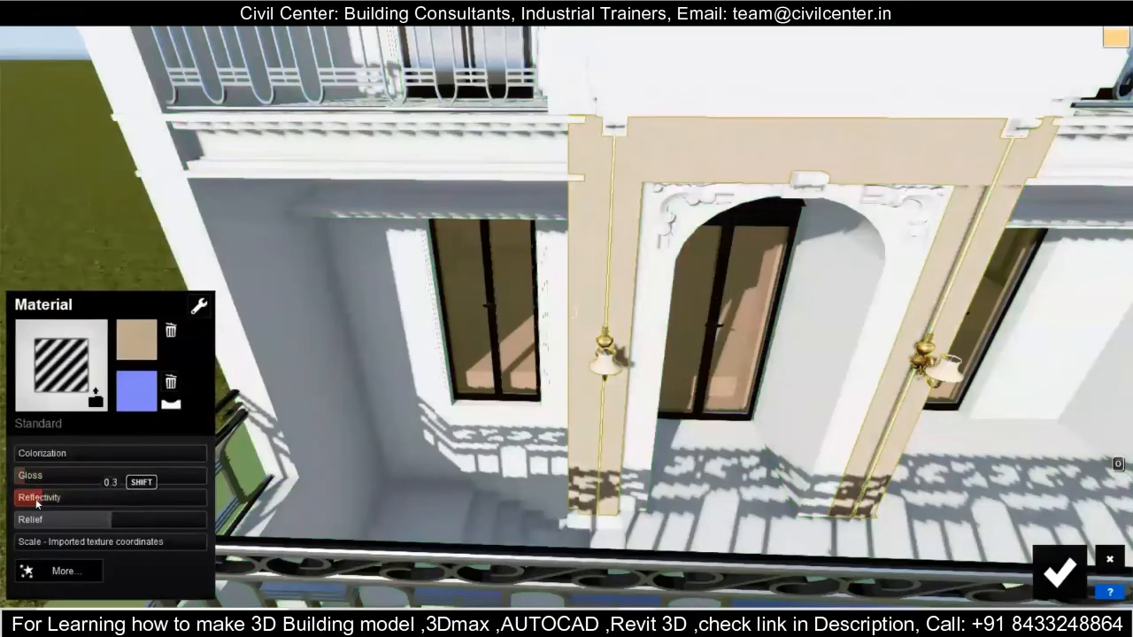
- Lower the surround material's gloss and relief, set its reflectivity to about 0.3, and save the material
key(s)
right_drag(602, 403, 612, 301)
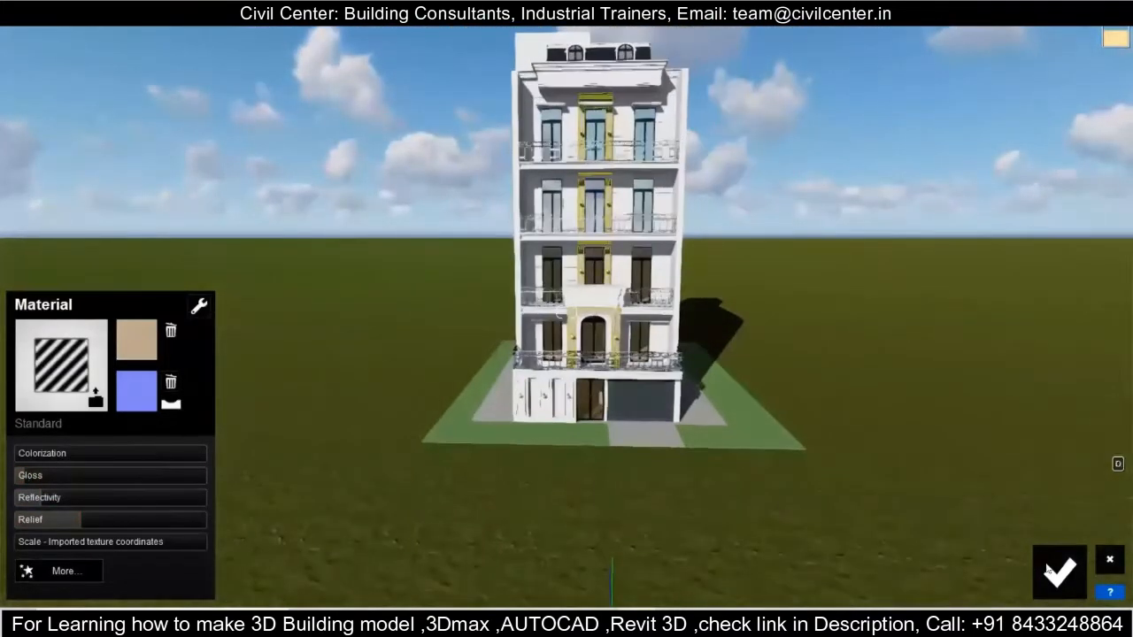
click(1059, 571)
- Compare the whole building's materials with the reference photo from several viewpoints
key(w)
key(s)
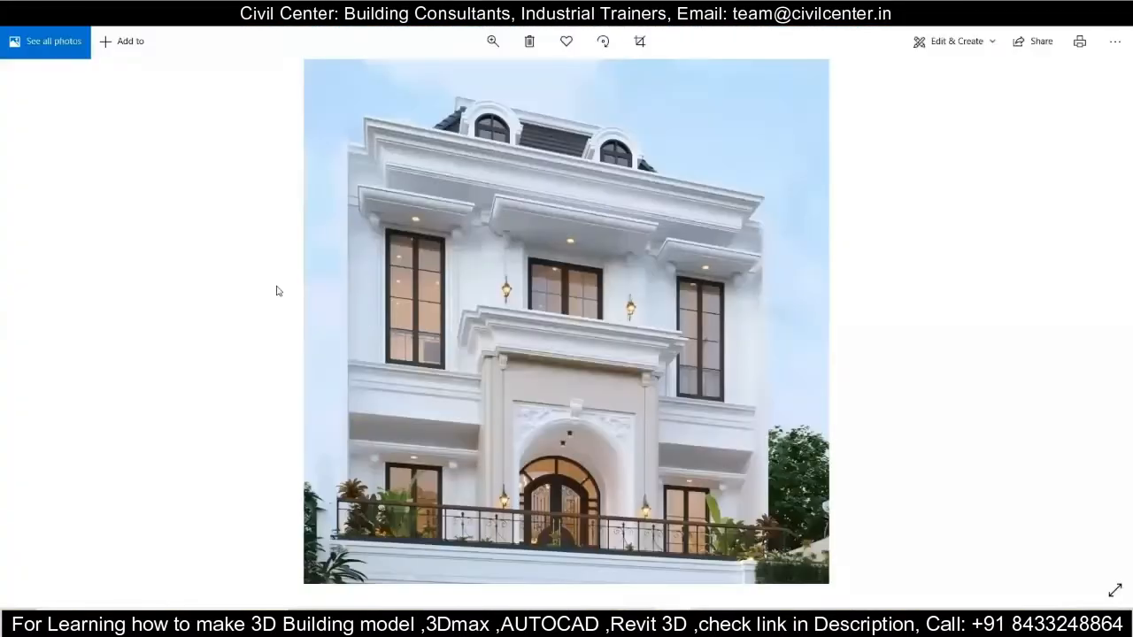
key(Right)
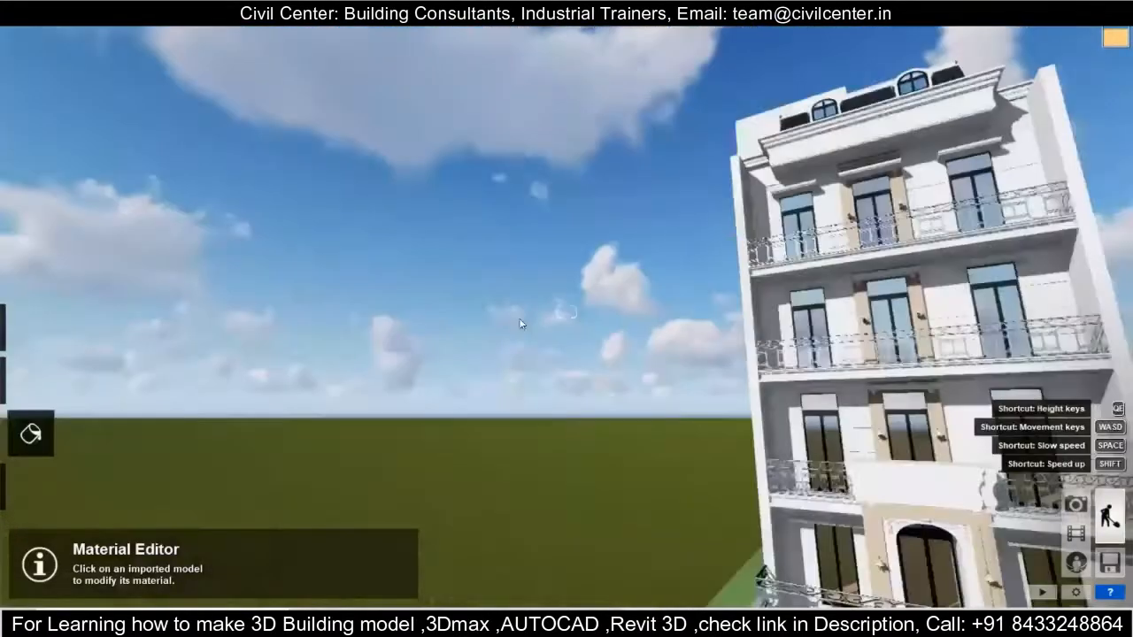
right_drag(518, 317, 680, 391)
key(s)
mouse_move(567, 313)
right_down()
mouse_move(594, 303)
mouse_move(552, 295)
mouse_move(608, 331)
mouse_move(615, 314)
mouse_move(555, 303)
right_up()
key(s)
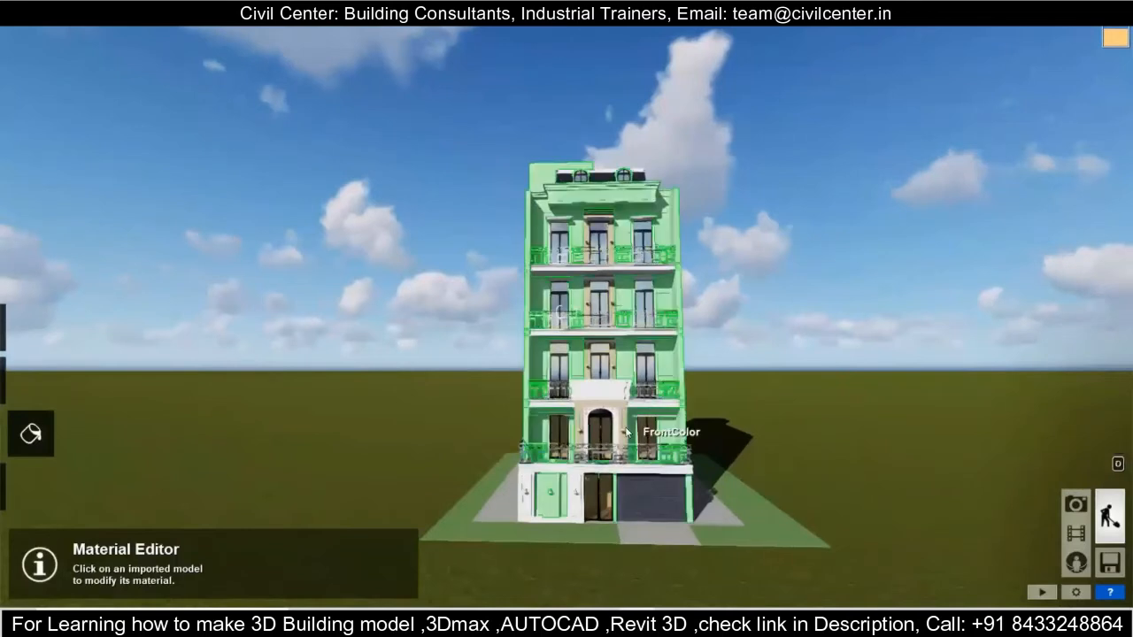
right_drag(755, 433, 791, 462)
key(a)
key(d)
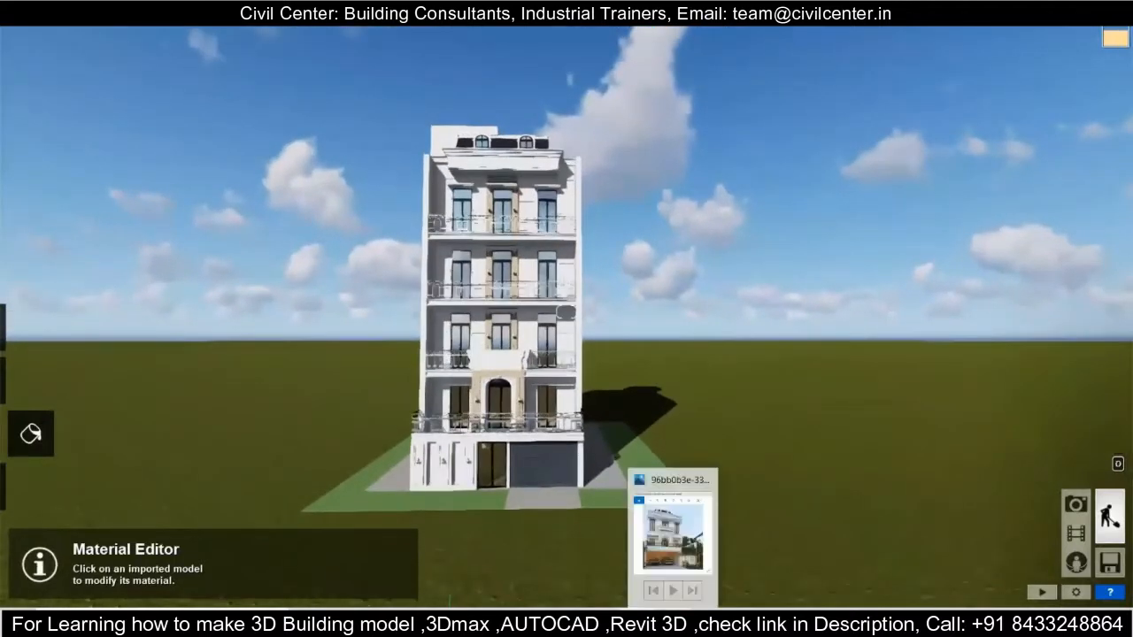
- Show the reference photo in a small window beside the model and compare the full facades
click(668, 603)
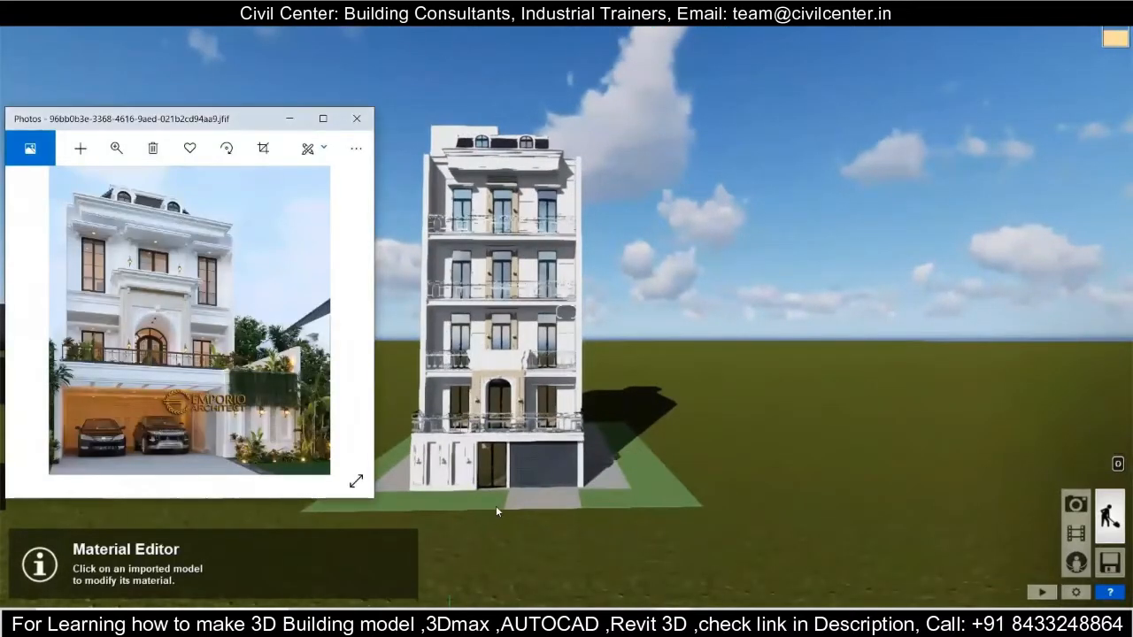
right_drag(494, 512, 759, 631)
key(d)
key(alt+Tab)
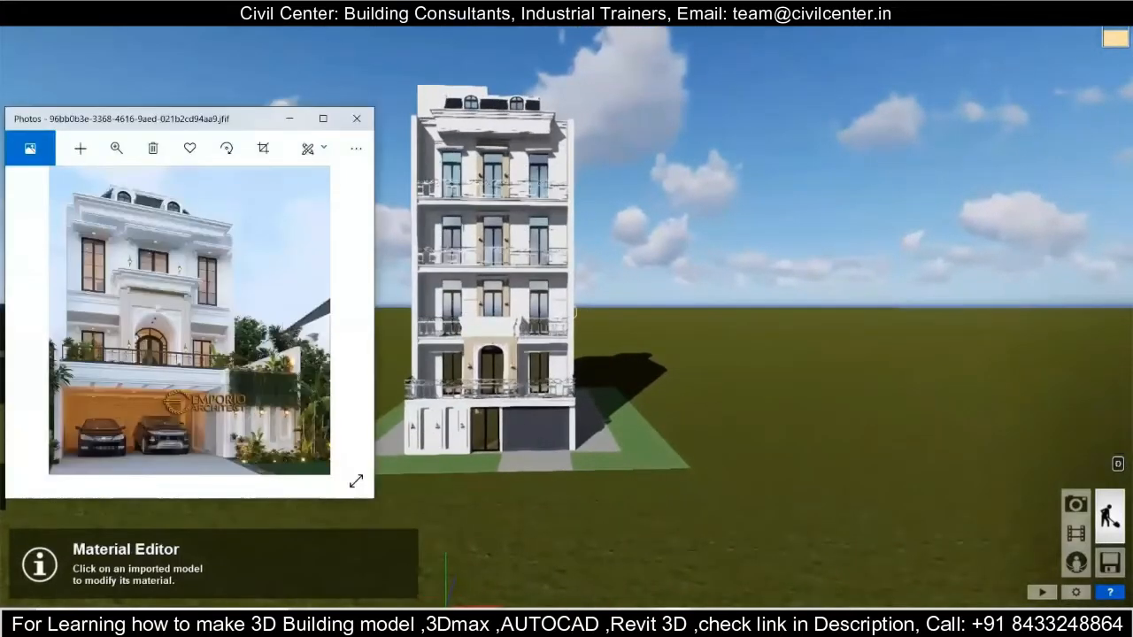
click(631, 429)
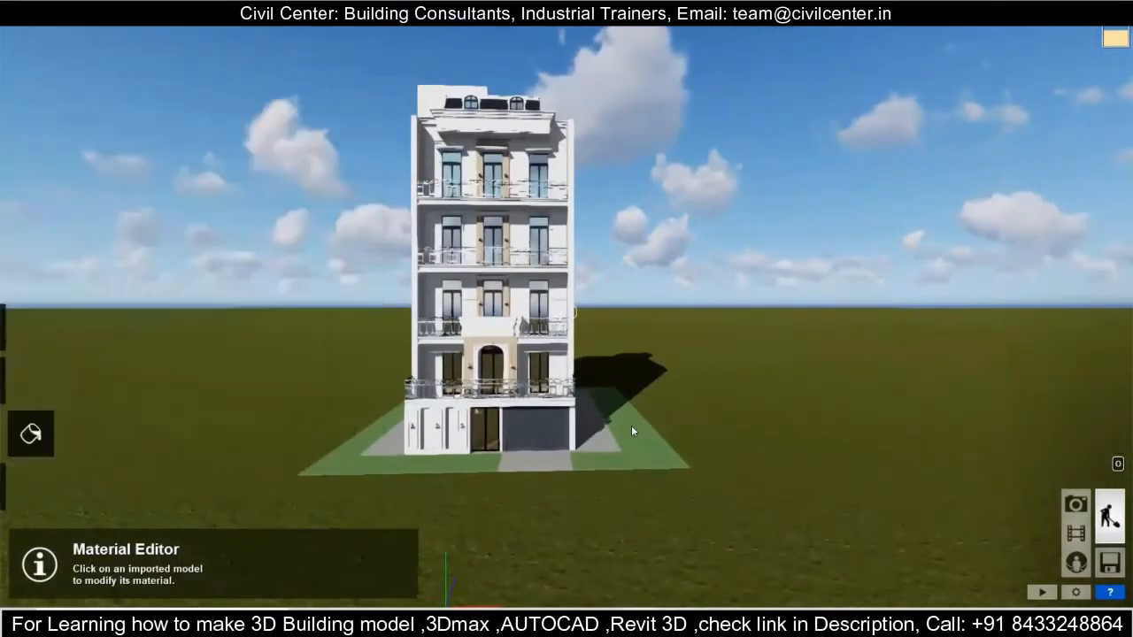
- Select the green ground strip around the building for material editing
key(w)
mouse_move(644, 431)
right_down()
mouse_move(683, 432)
mouse_move(646, 430)
right_up()
key(a)
key(d)
right_drag(566, 314, 602, 308)
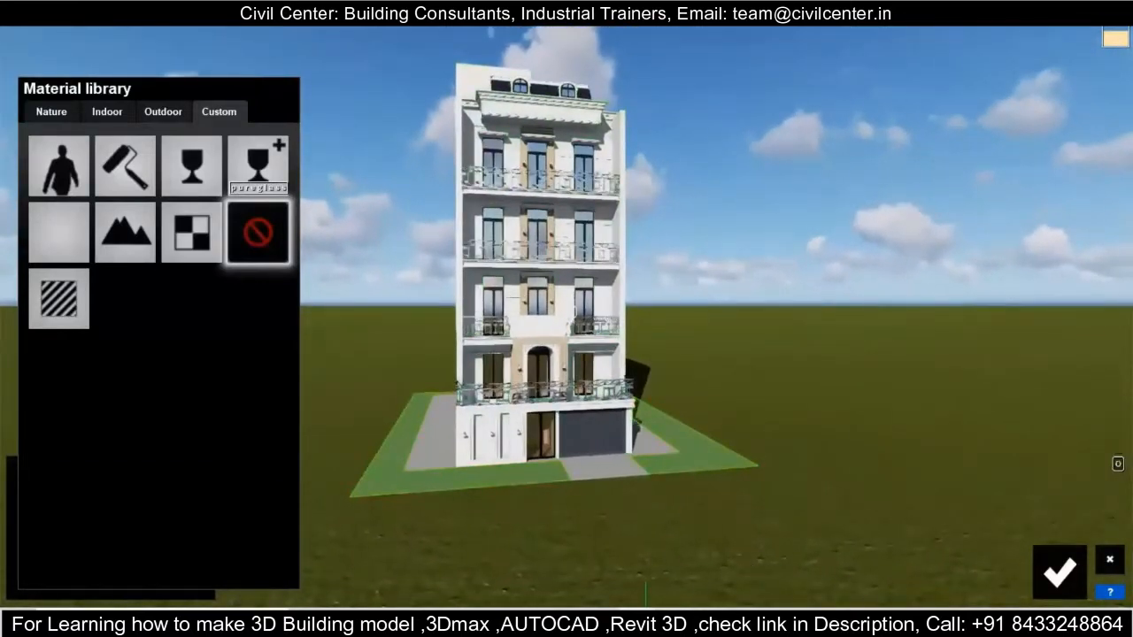
key(alt+Tab)
key(alt+Tab)
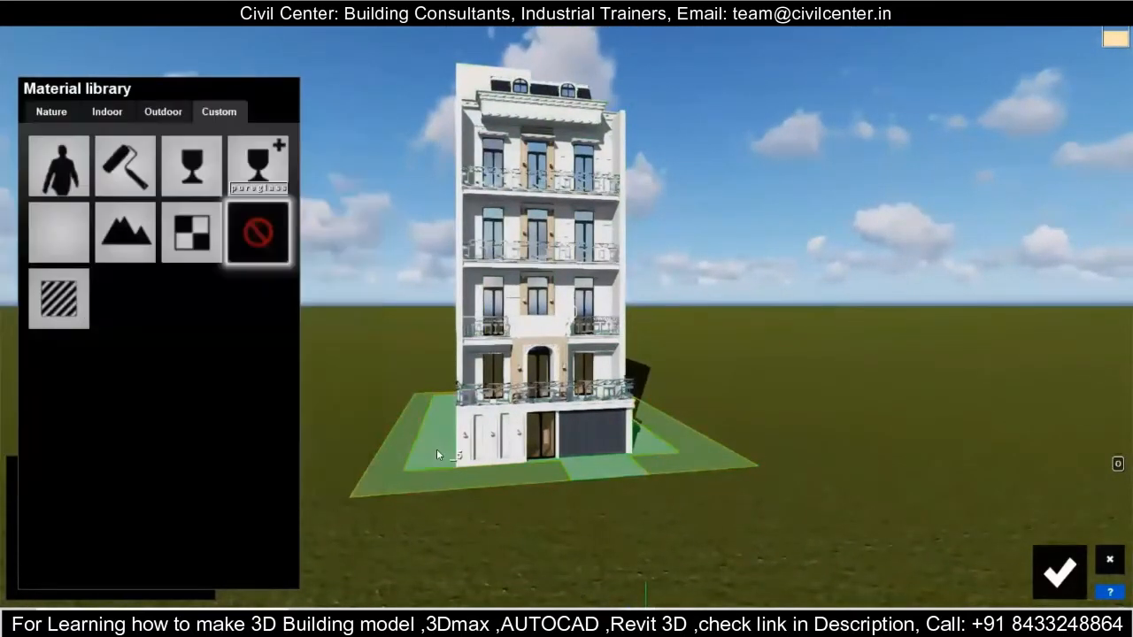
- Try the indoor marble Marble_001_DDDS_1024 on the ground strip around the building
click(108, 112)
click(100, 205)
click(55, 295)
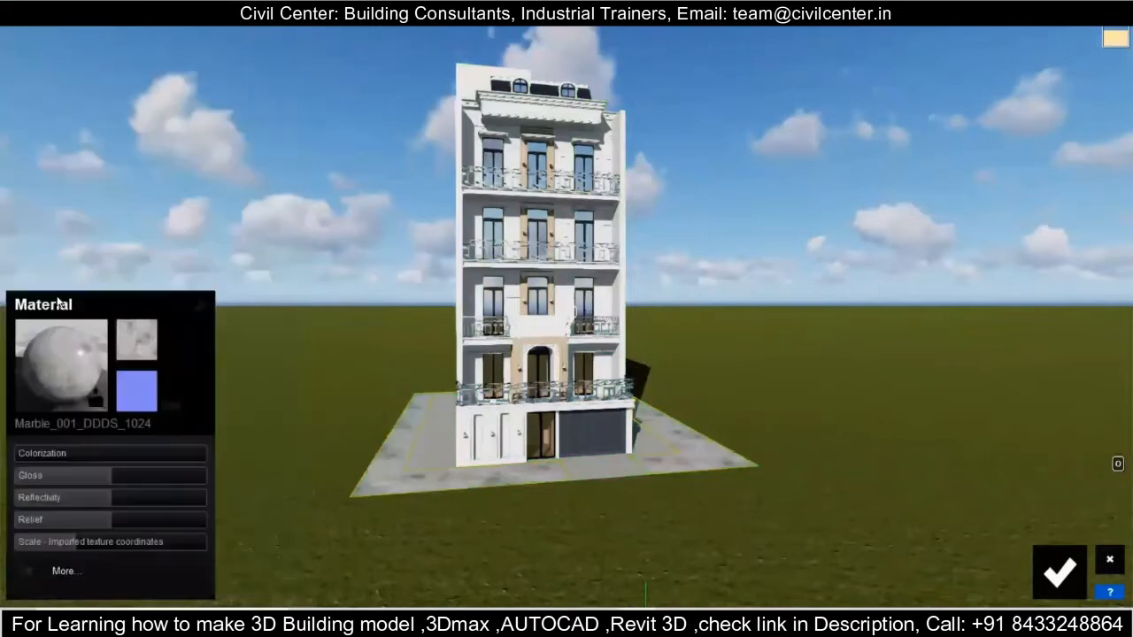
click(52, 372)
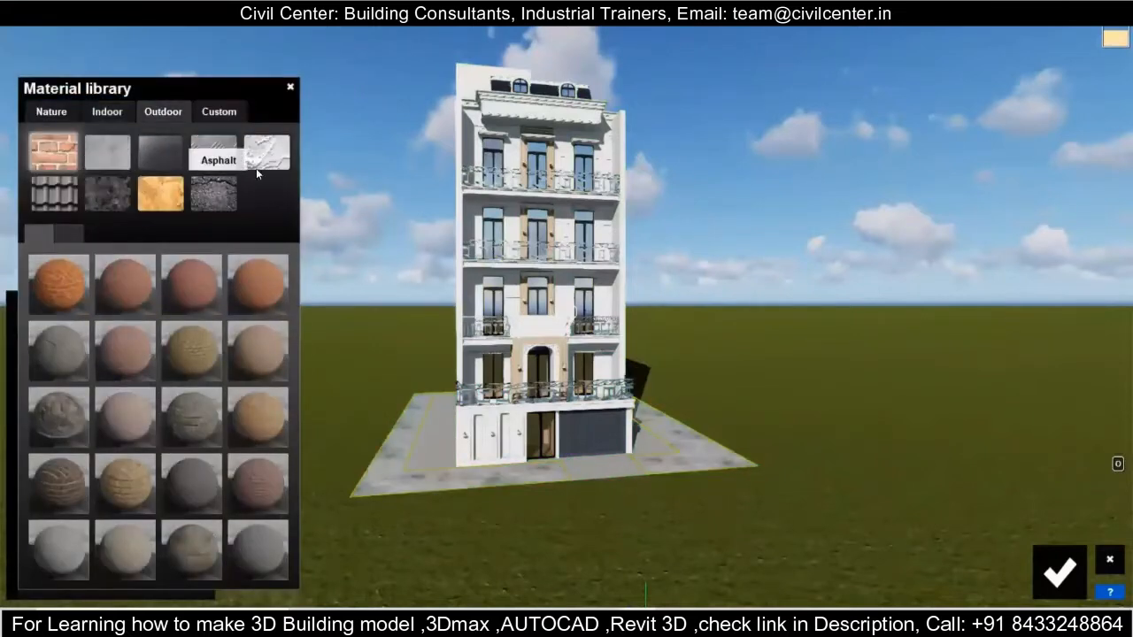
- Try outdoor stone materials on the ground strip around the building, settling on Pavement_Stone_004_DDDS_1024
click(114, 181)
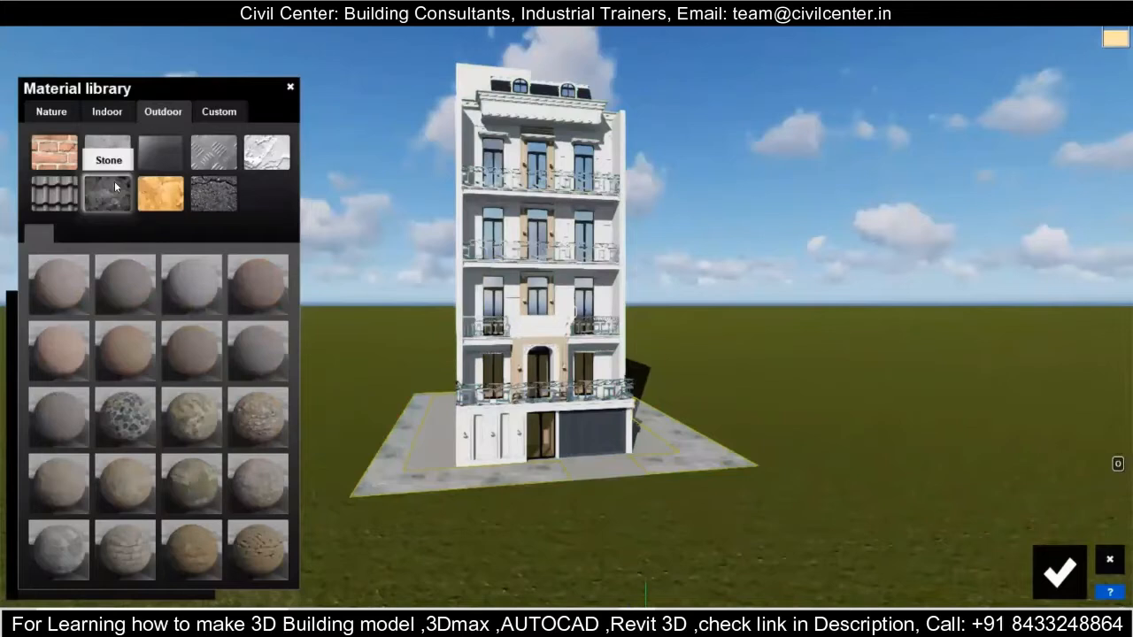
click(58, 279)
click(50, 359)
click(160, 112)
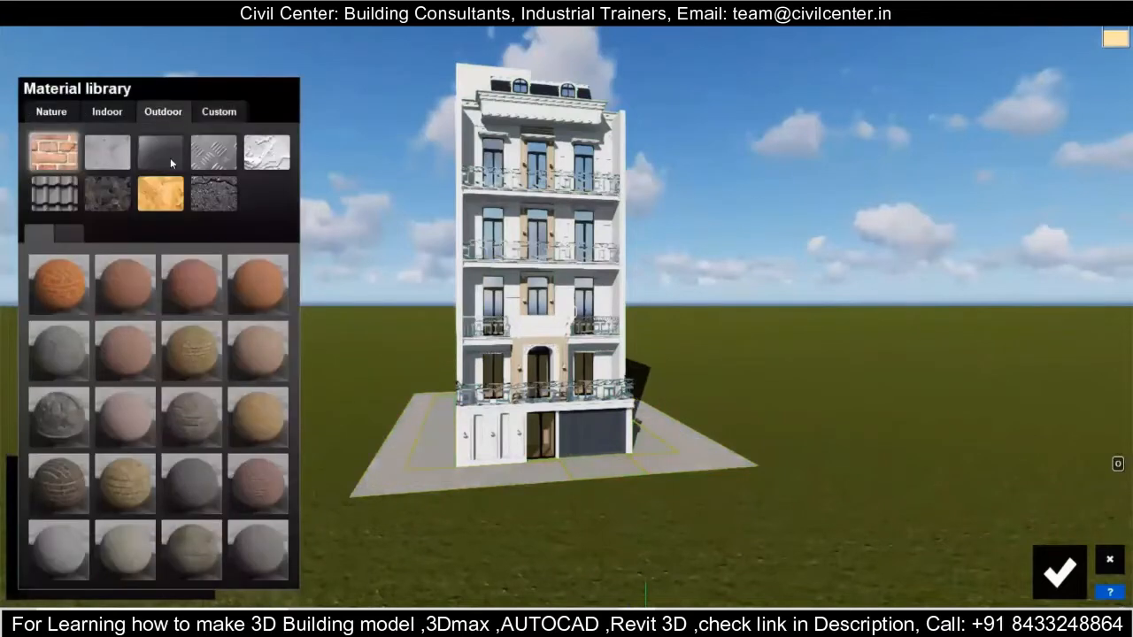
click(107, 193)
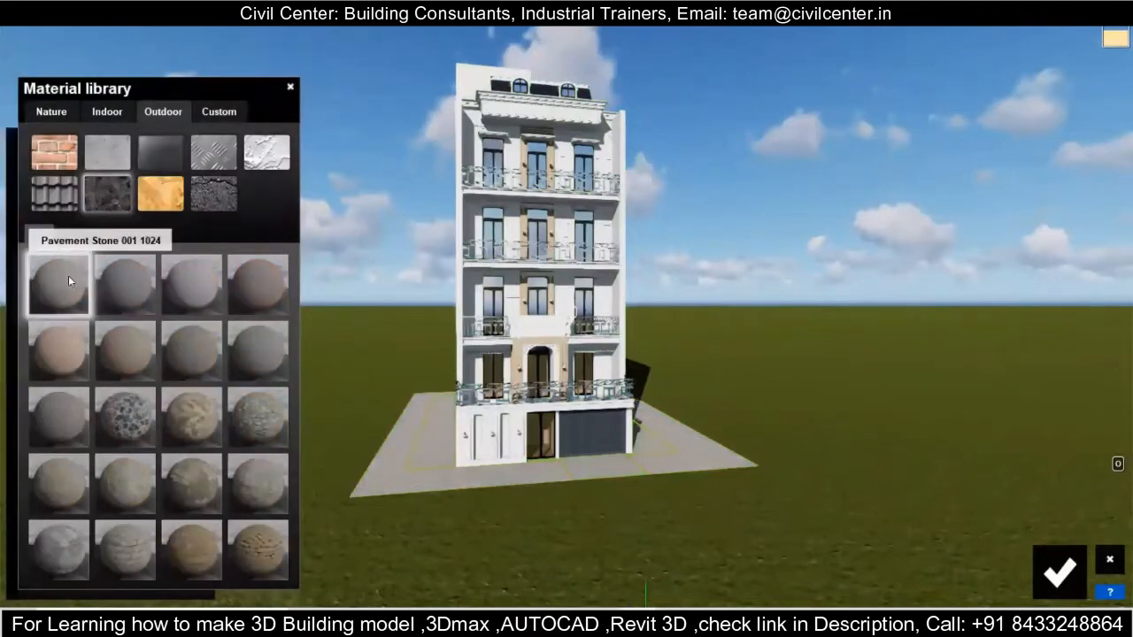
click(189, 299)
click(55, 356)
- Examine the pavement stone texture up close beside the lamp-lit wall panels and compare it with the reference photo
right_drag(359, 452, 390, 468)
key(w)
key(s)
key(w)
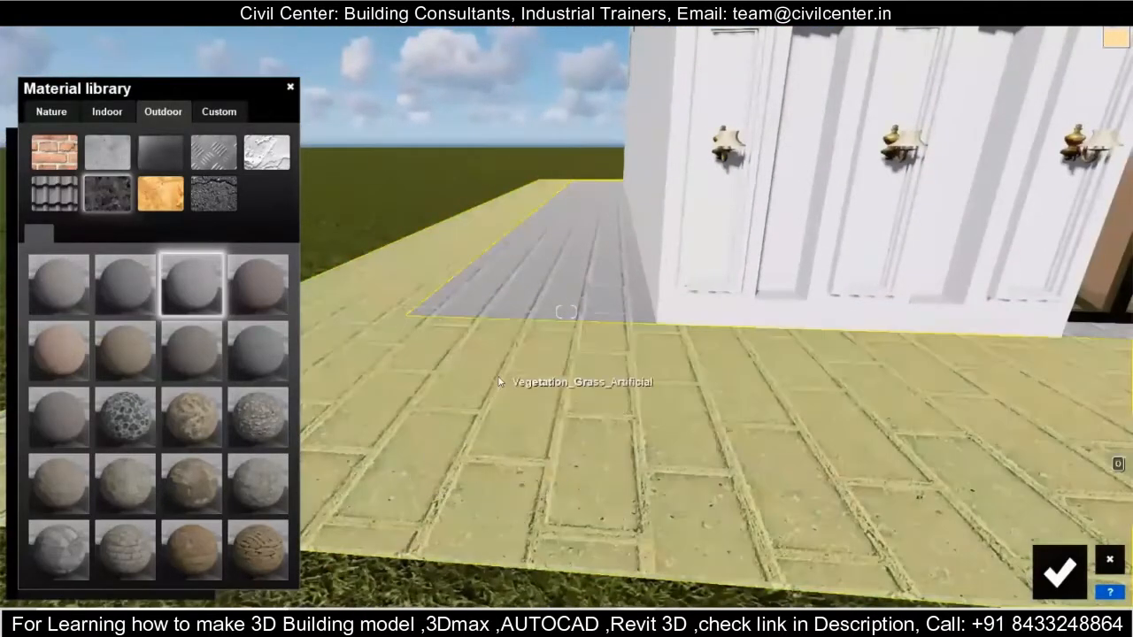
key(alt+Tab)
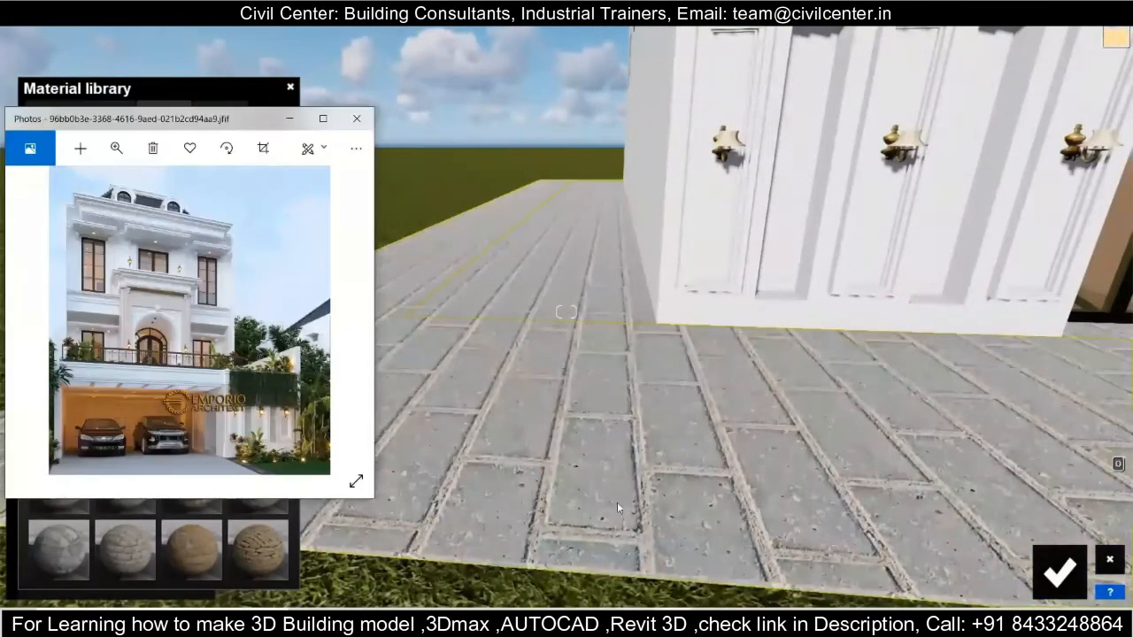
click(621, 584)
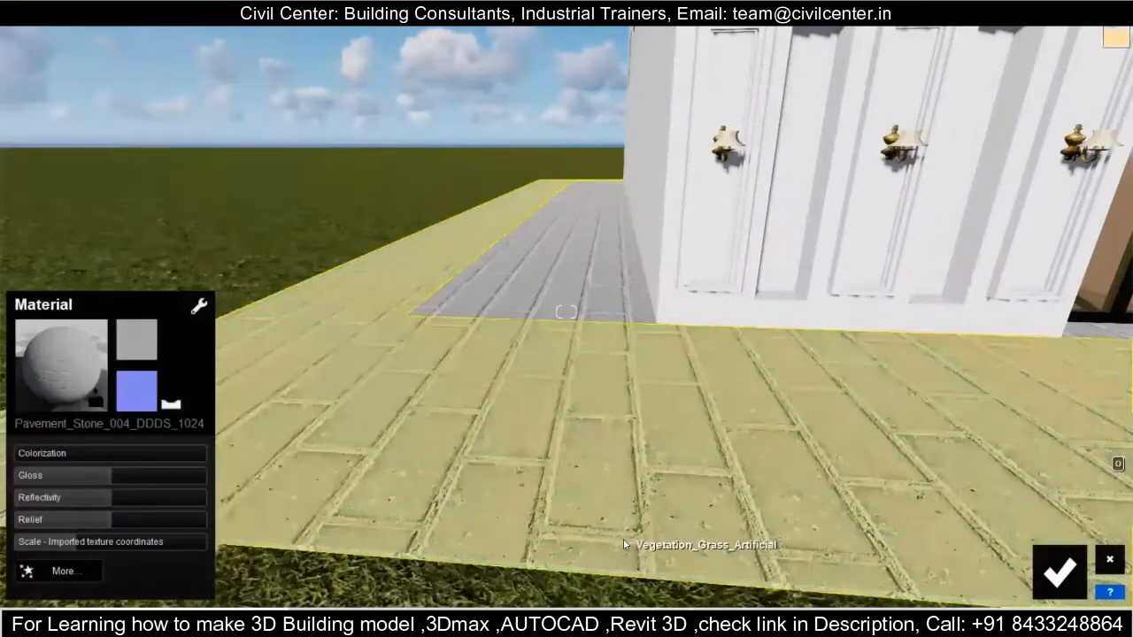
- Try grass materials from the Nature library on the ground strip and apply Ground_027_DDDS_2048
scroll(575, 354, down, 5)
click(571, 348)
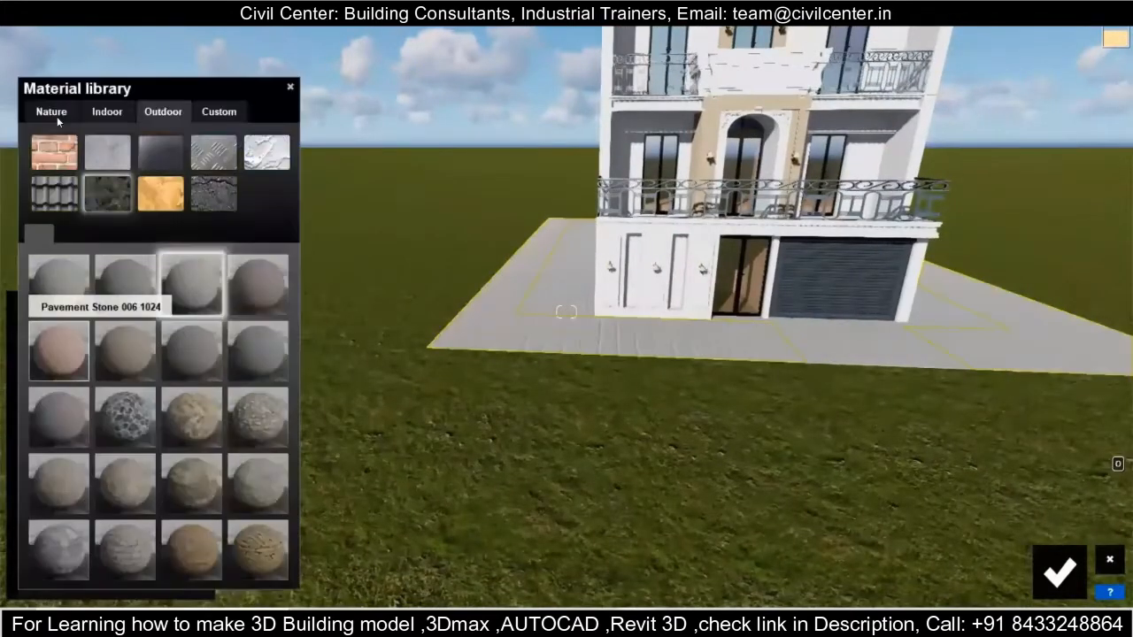
click(52, 154)
click(198, 360)
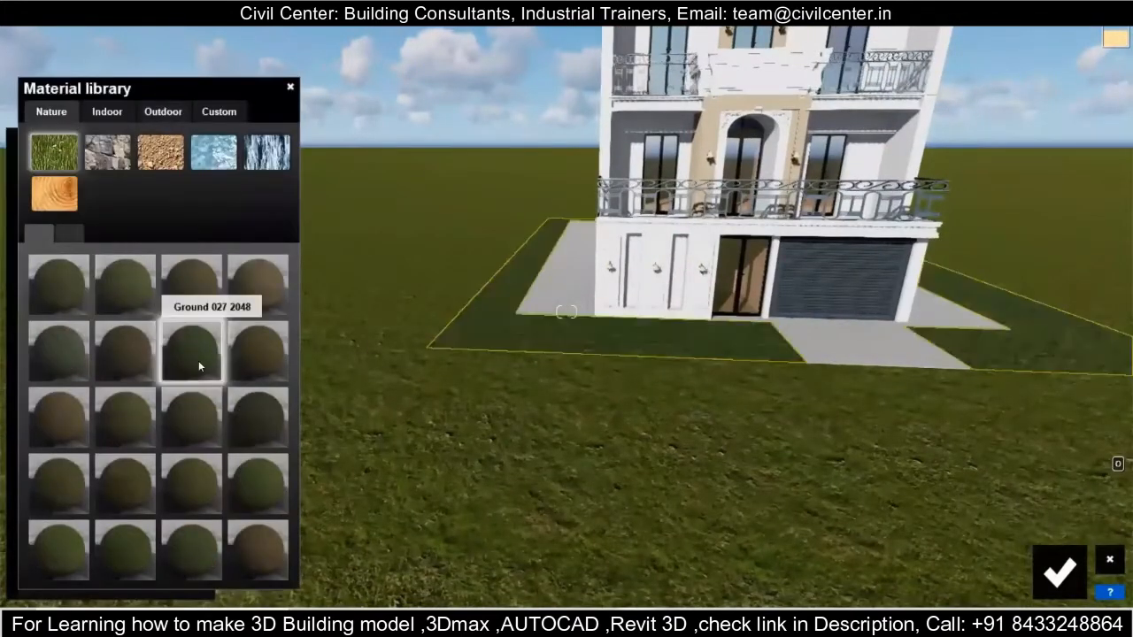
key(a)
click(124, 422)
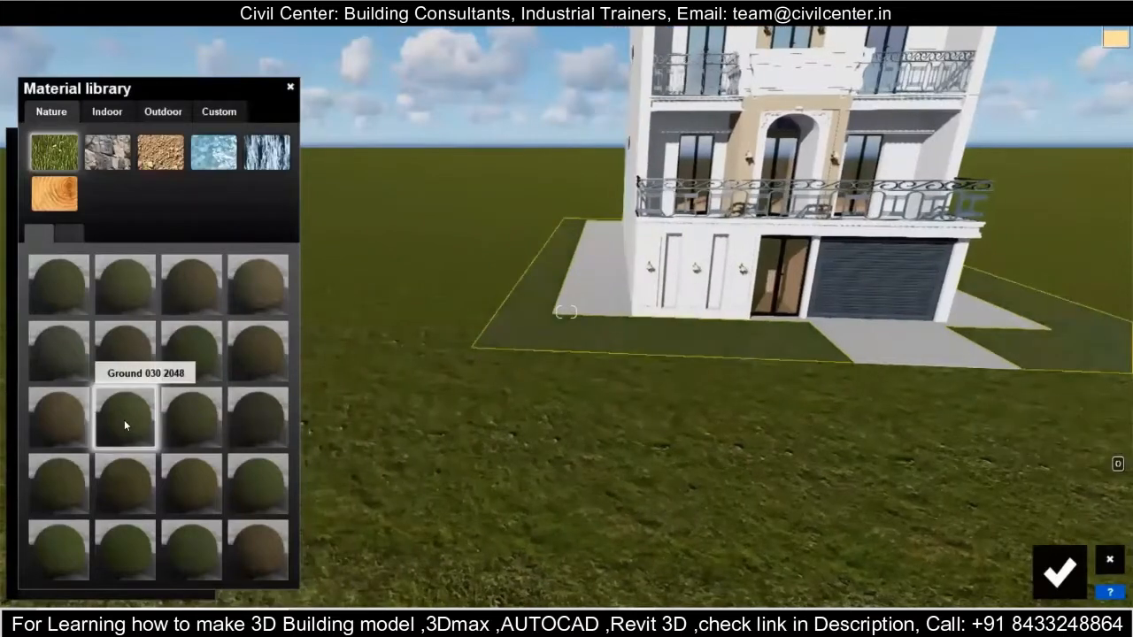
click(65, 302)
click(186, 369)
click(550, 489)
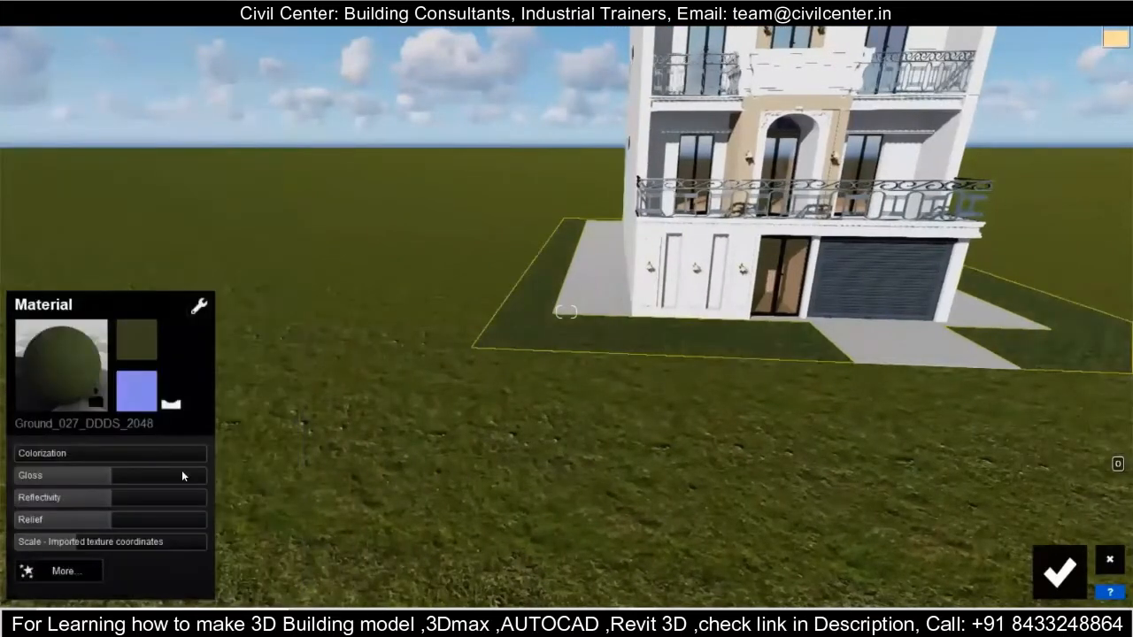
click(1059, 573)
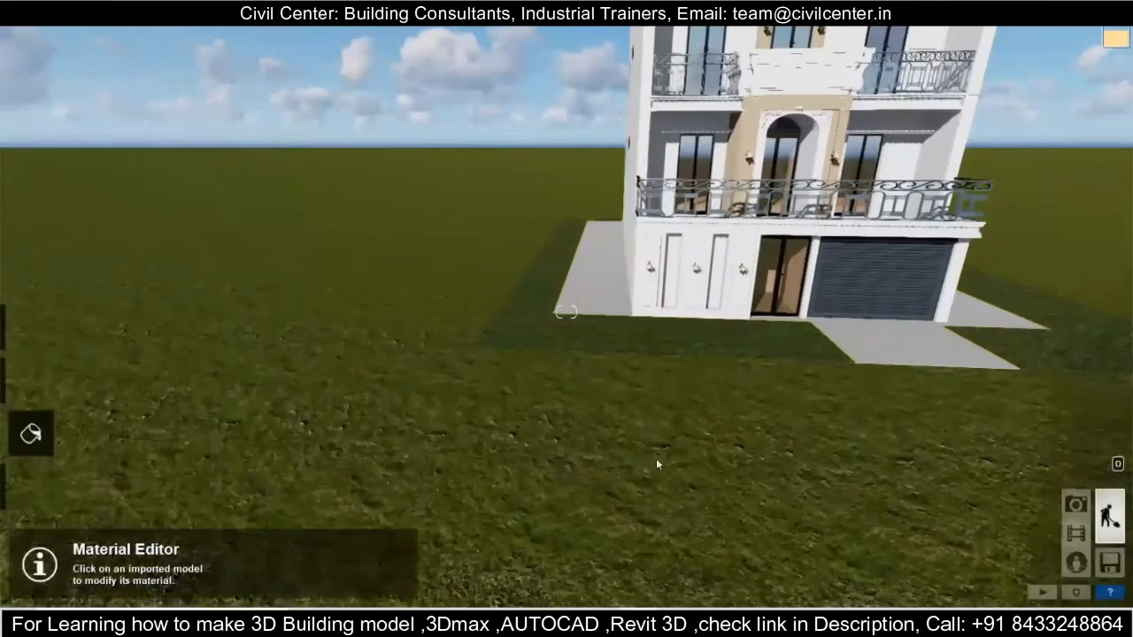
- Frame the whole building from the front in Photo mode and store the view as Photo 1
key(s)
right_drag(658, 463, 683, 412)
key(s)
right_drag(567, 311, 565, 248)
key(w)
key(w)
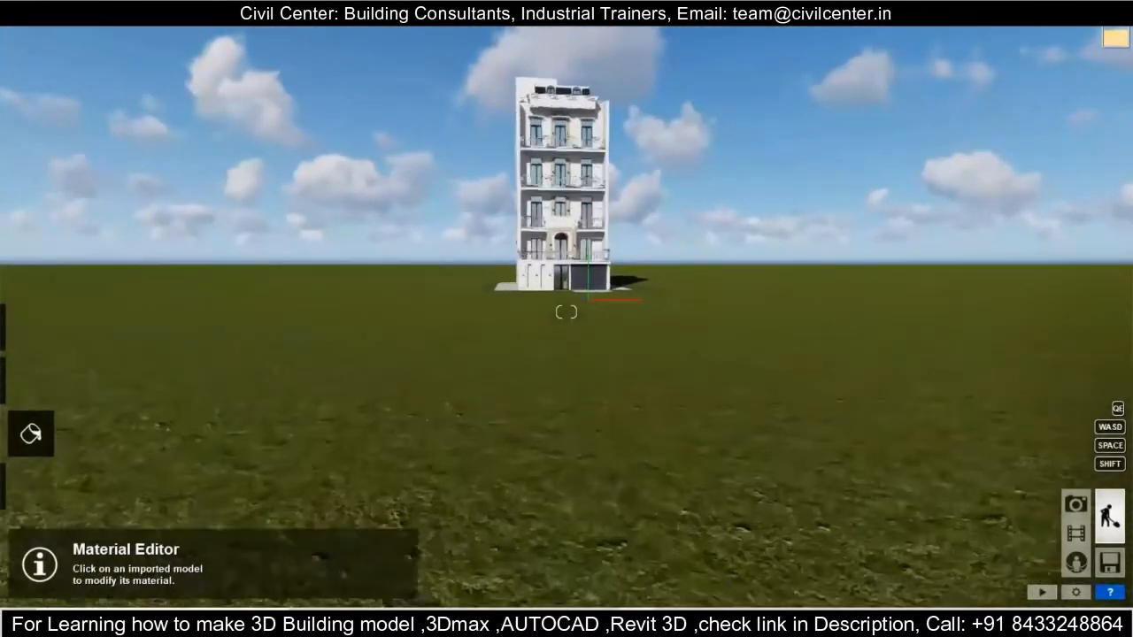
key(s)
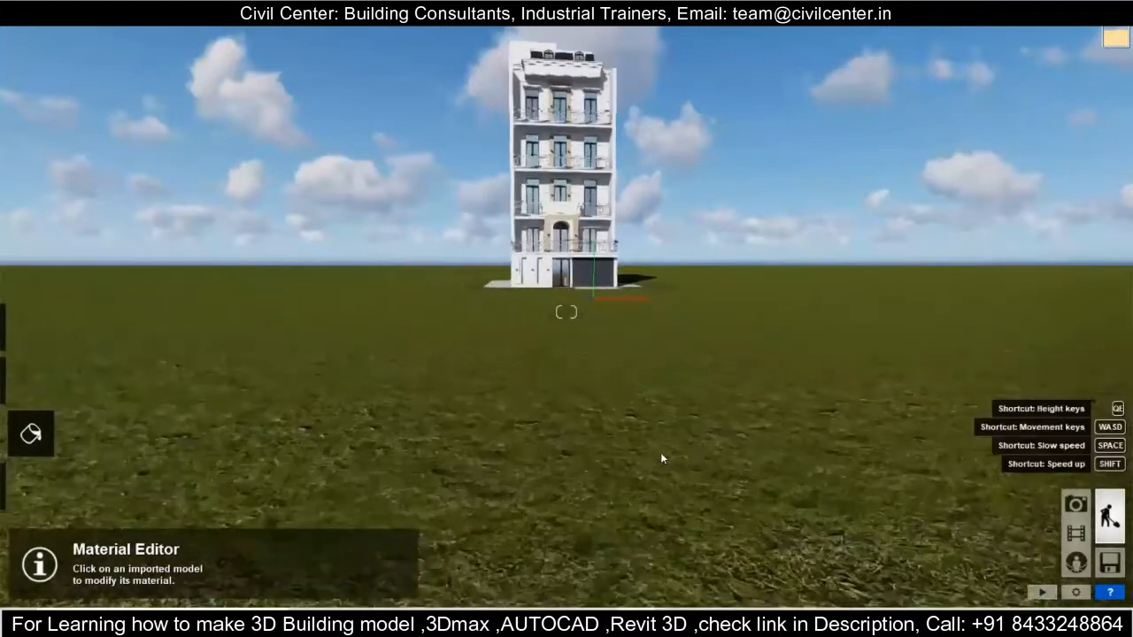
click(1085, 508)
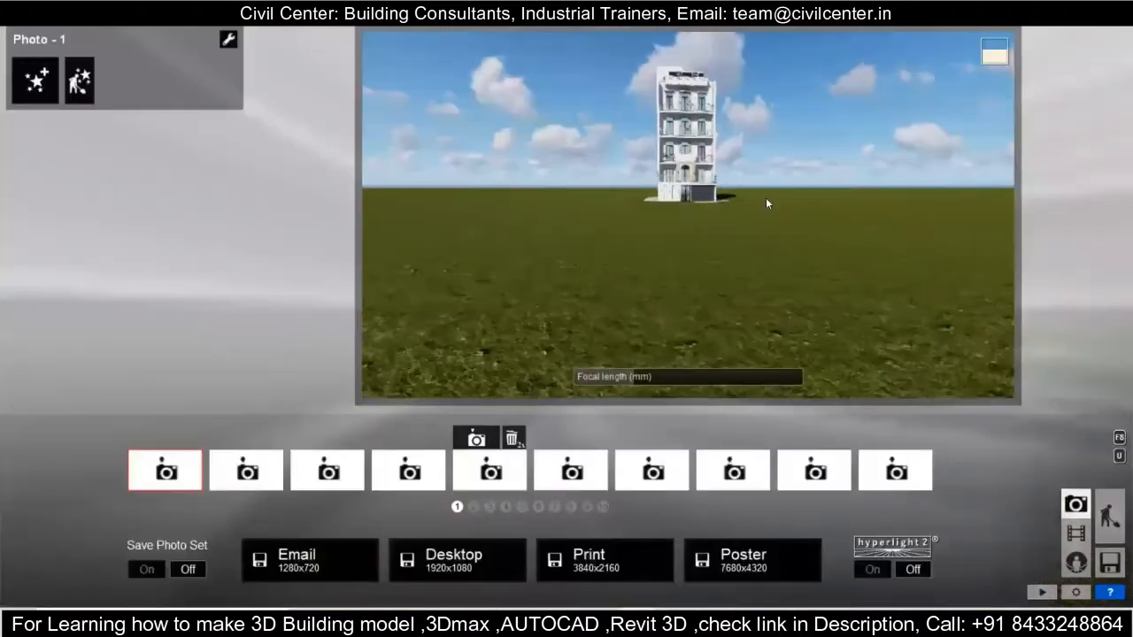
key(w)
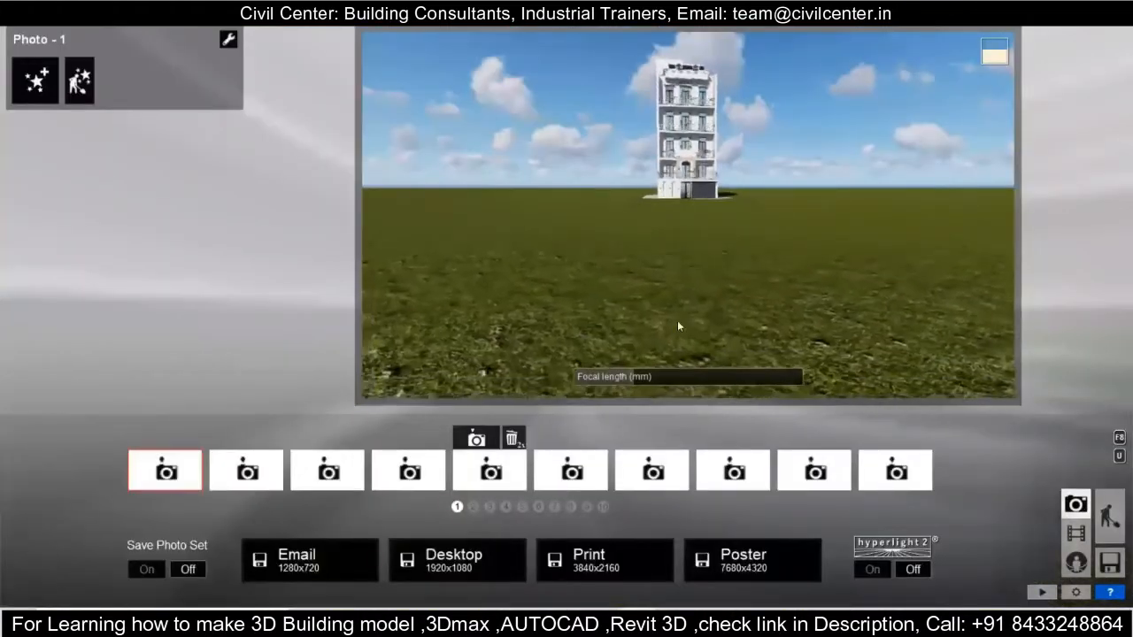
key(w)
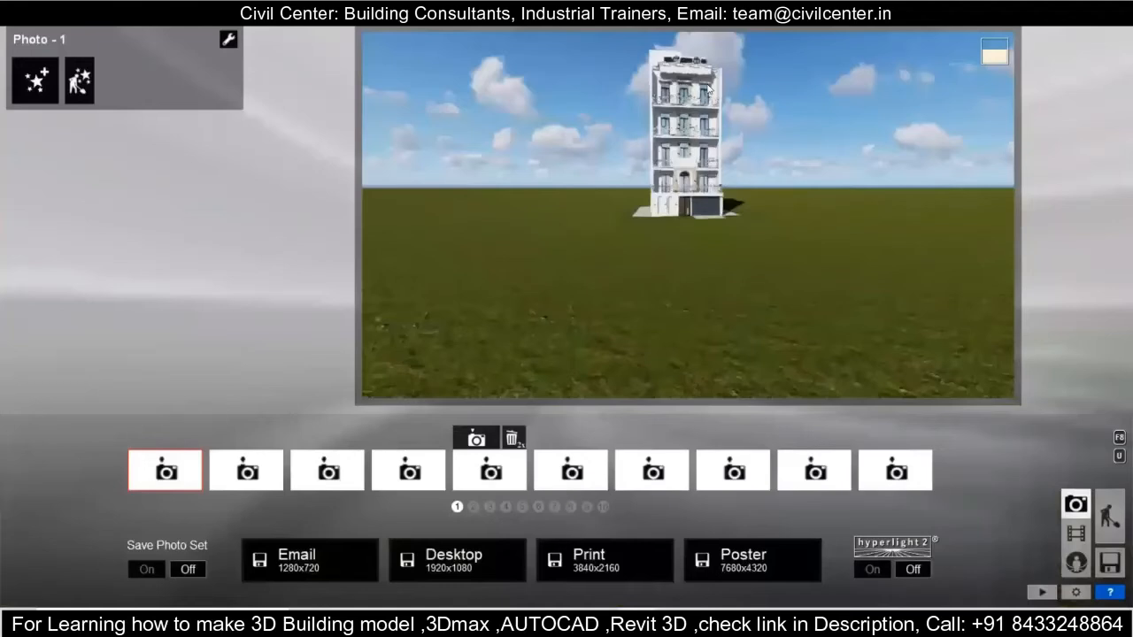
key(w)
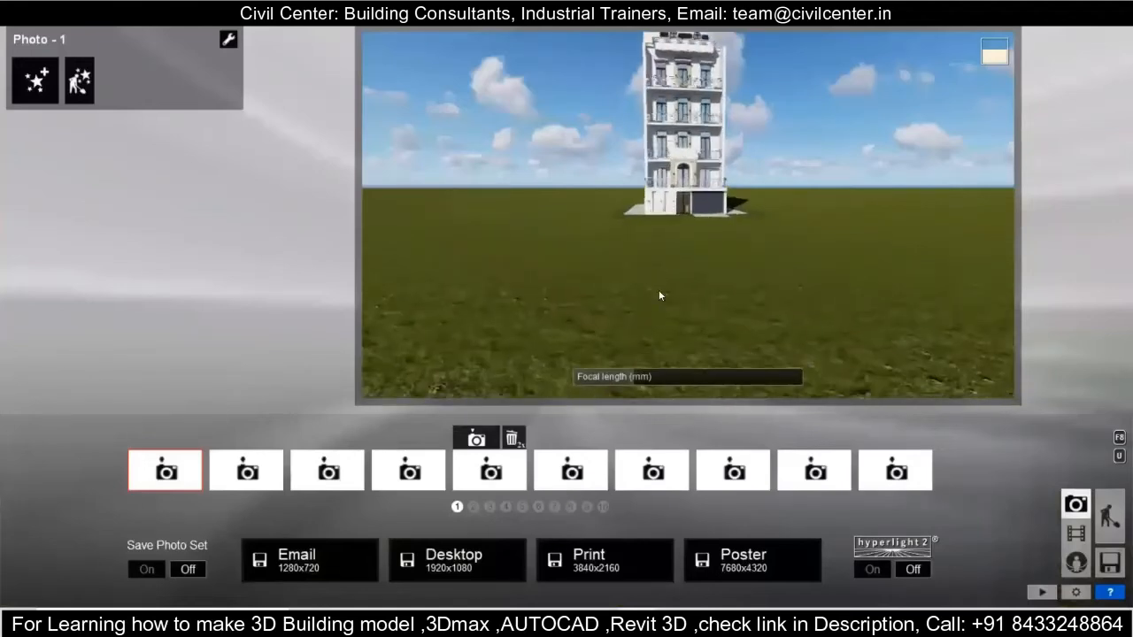
right_drag(677, 198, 696, 217)
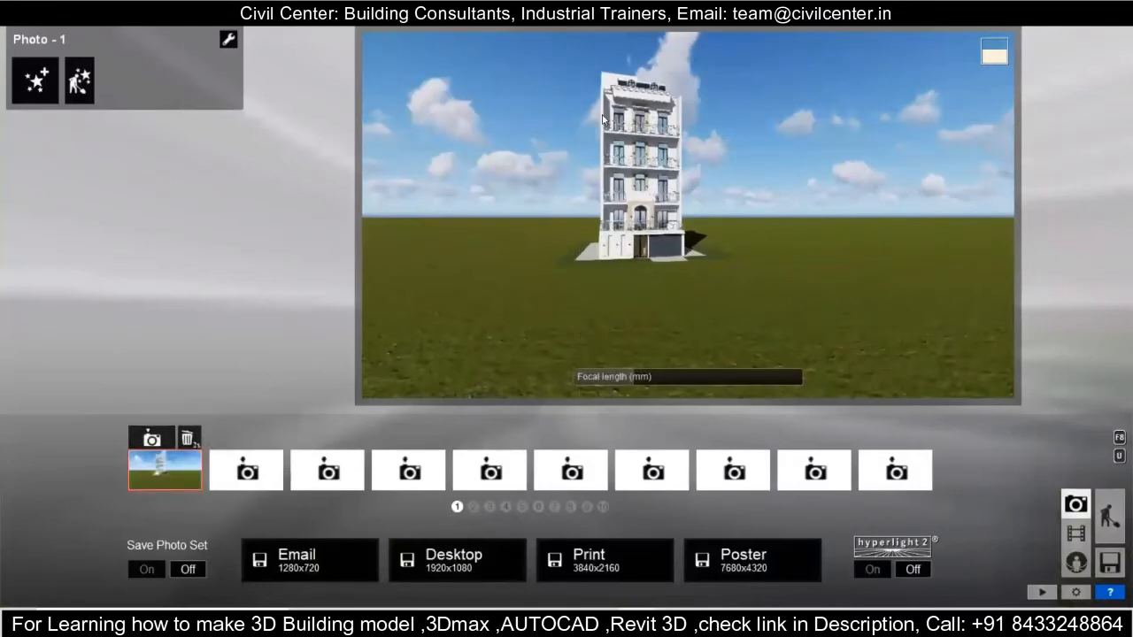
- Reframe the building from slightly closer in the photo preview for a second photo
key(w)
mouse_move(577, 44)
right_down()
mouse_move(493, 104)
mouse_move(559, 34)
mouse_move(579, 44)
right_up()
key(a)
mouse_move(584, 129)
right_down()
mouse_move(553, 126)
mouse_move(569, 131)
right_up()
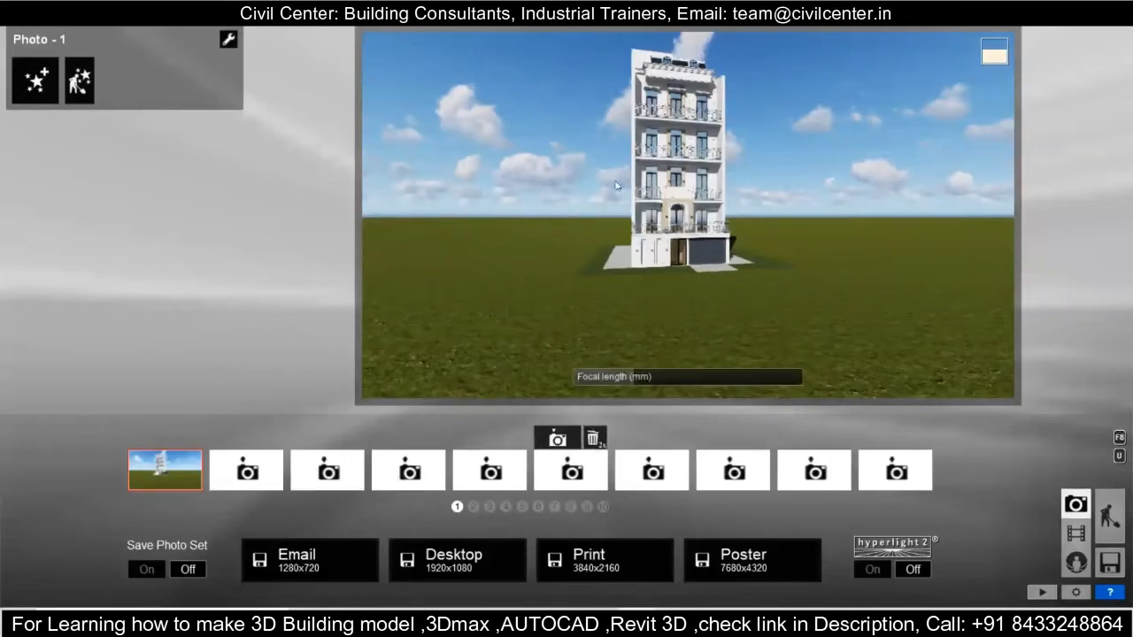
- Add the 2-Point Perspective effect and store a view from a higher viewpoint as Photo 2
click(35, 81)
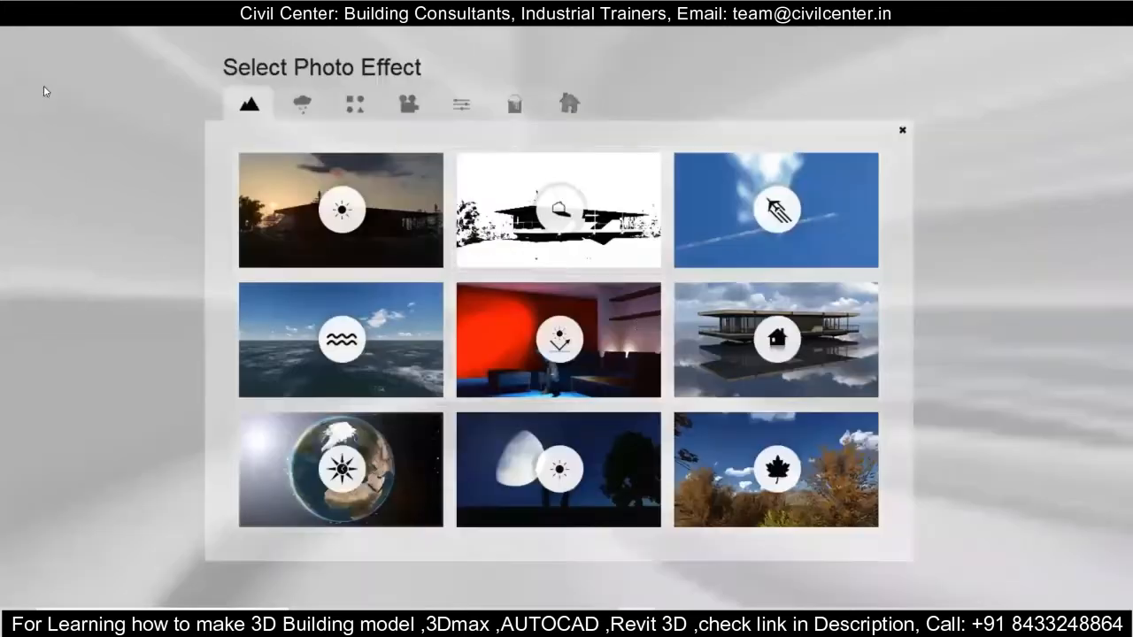
click(408, 103)
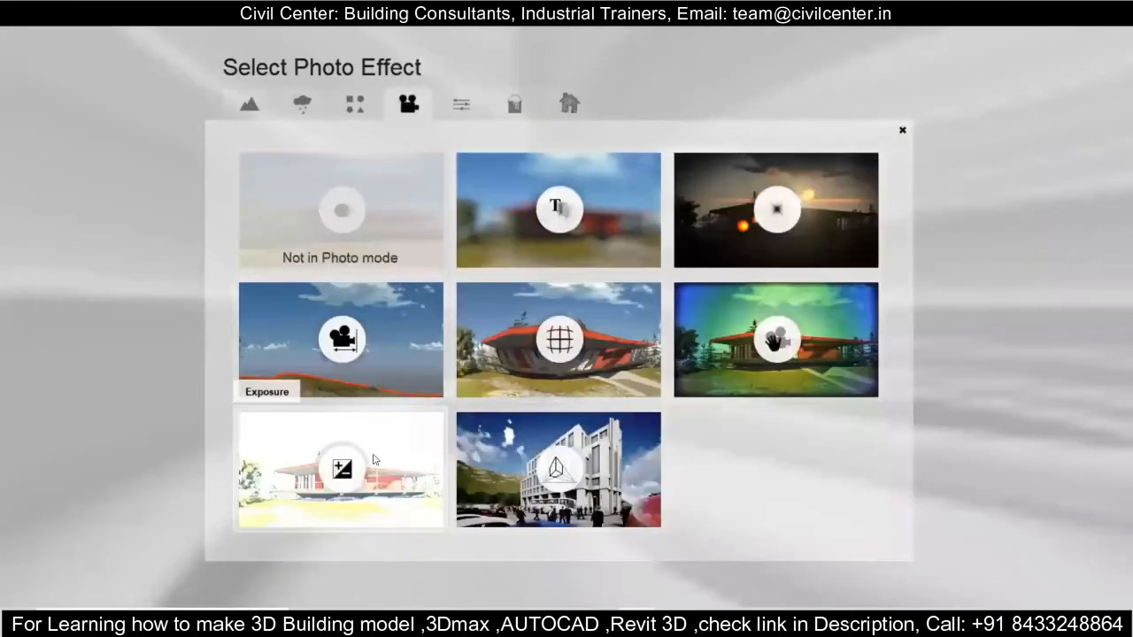
click(563, 358)
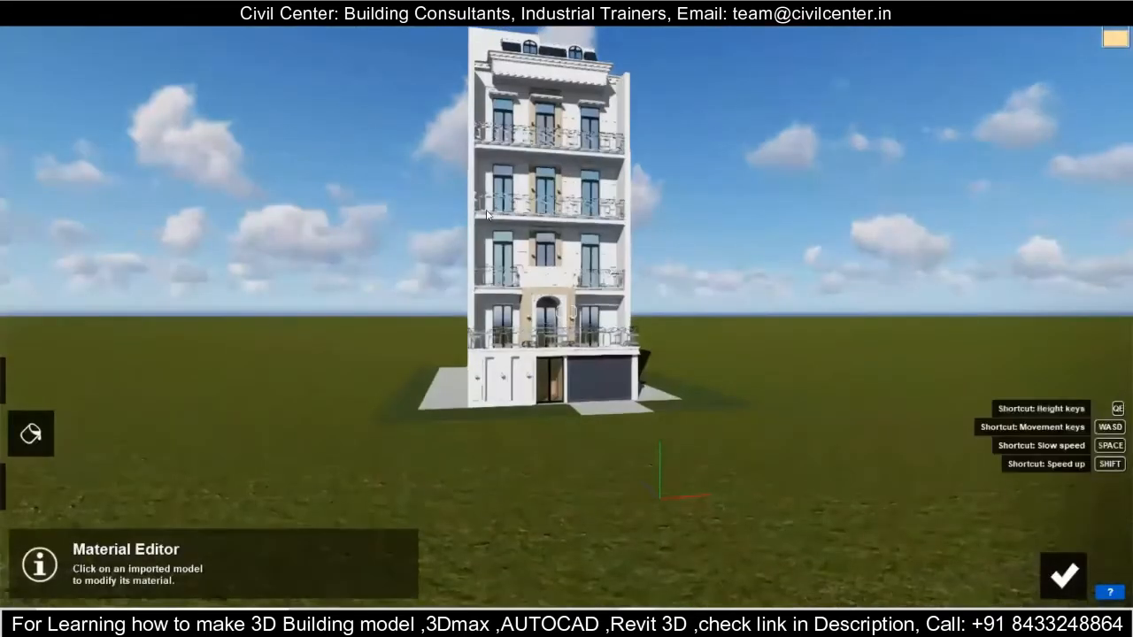
key(q)
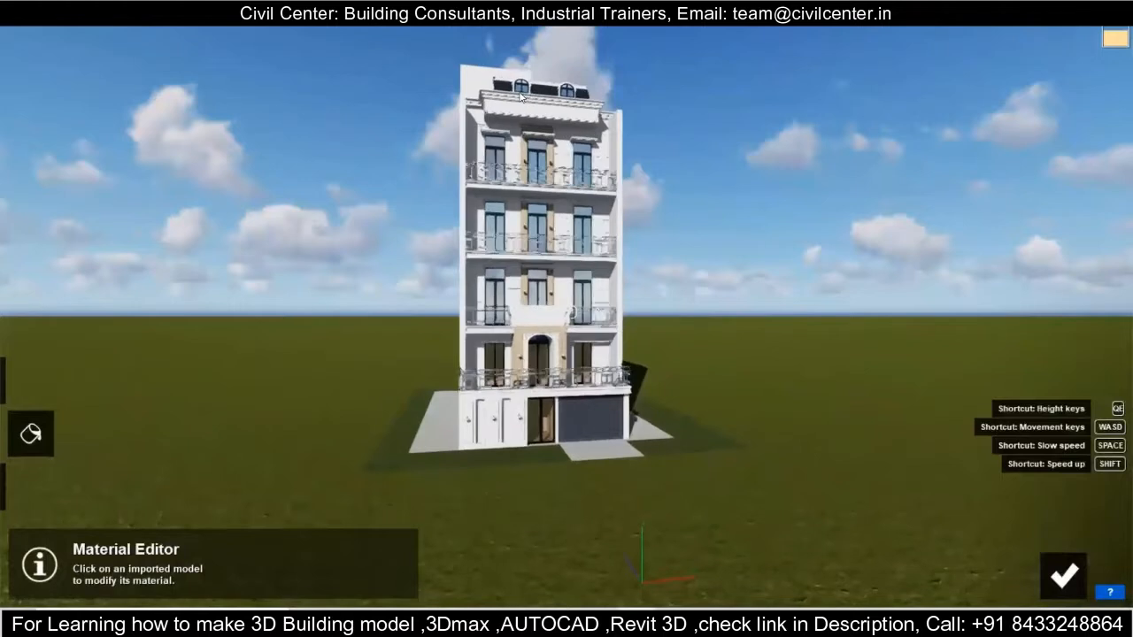
click(1049, 575)
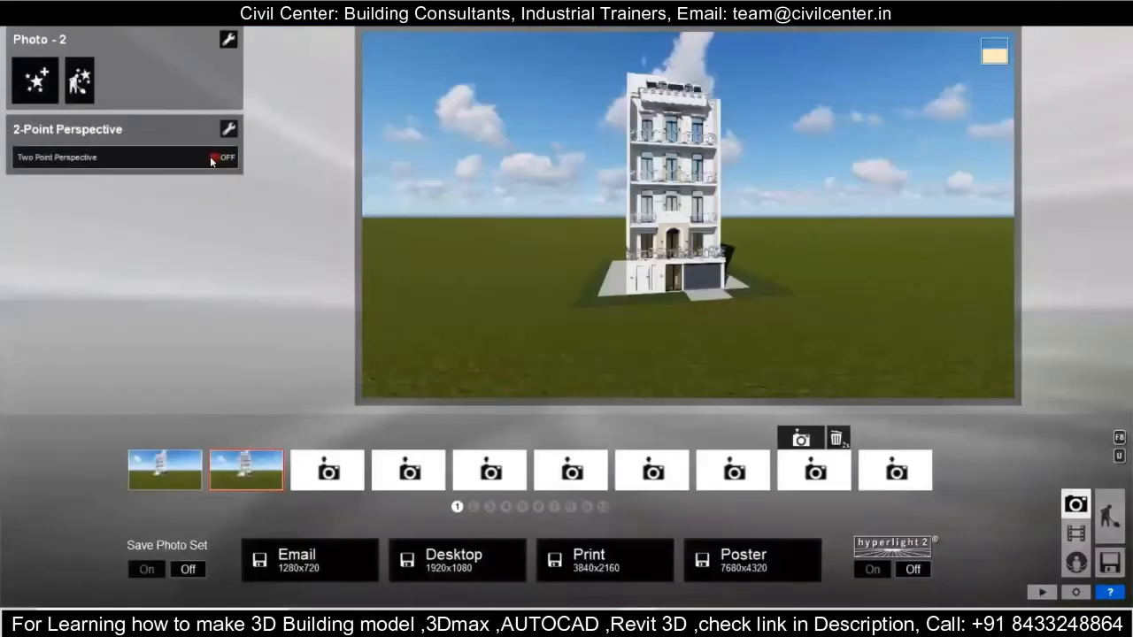
- Render Photo 2 at the Desktop size of 1920x1080 and save it as a JPG file in the client's folder
click(457, 558)
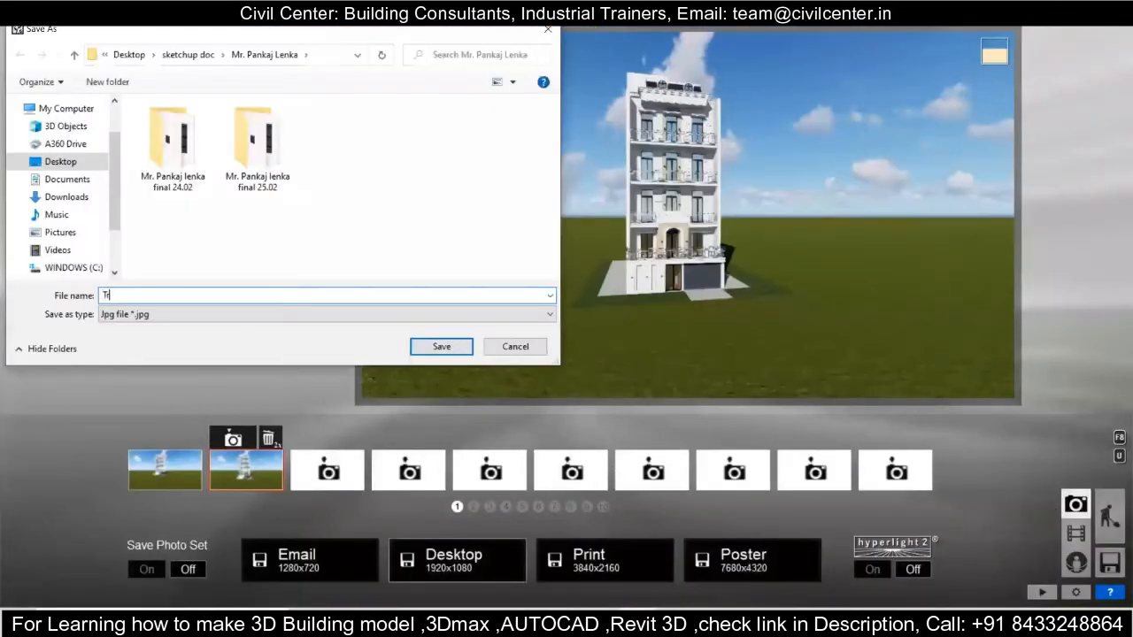
click(450, 340)
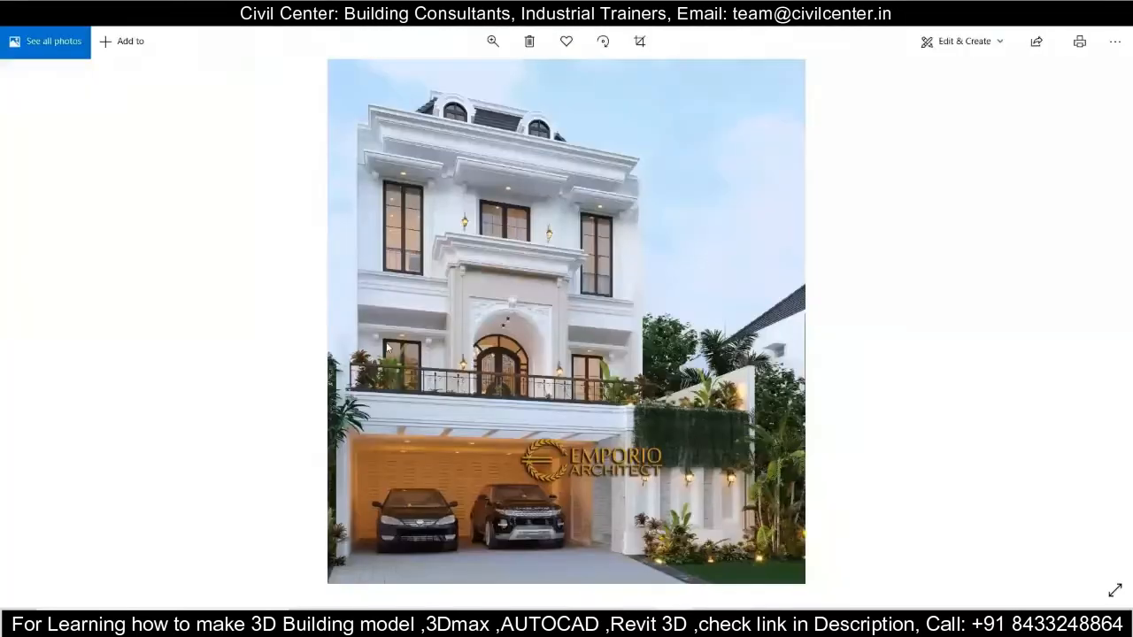
- Examine the entrance, balcony and wall lamps in the reference photo and compare them with the model's lower floors up close
scroll(387, 347, up, 3)
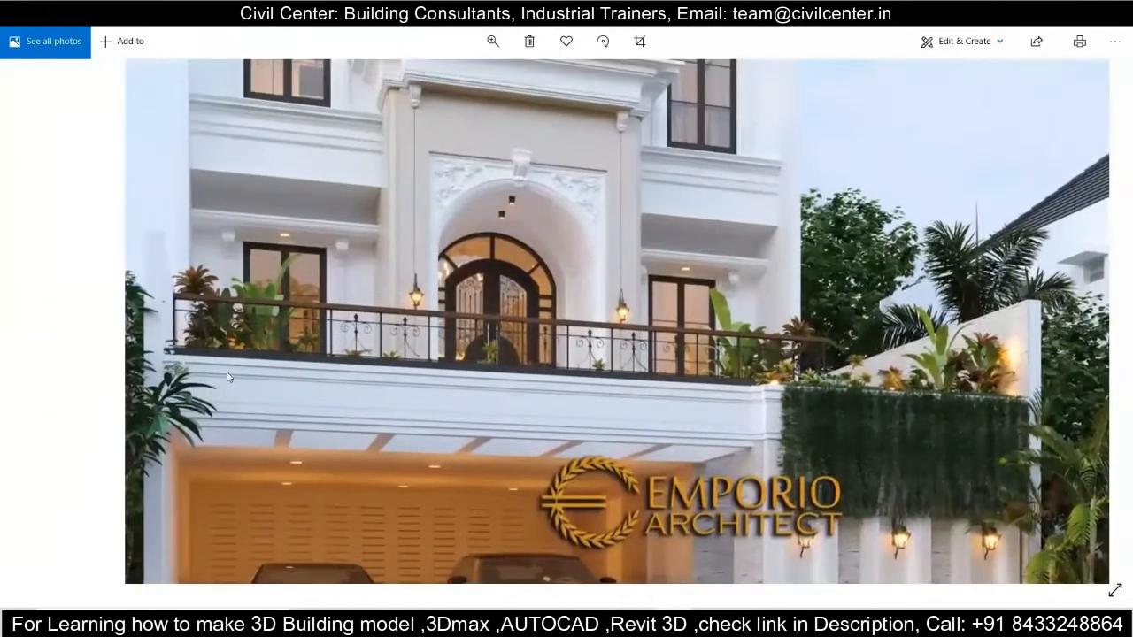
scroll(126, 329, down, 2)
scroll(133, 334, down, 1)
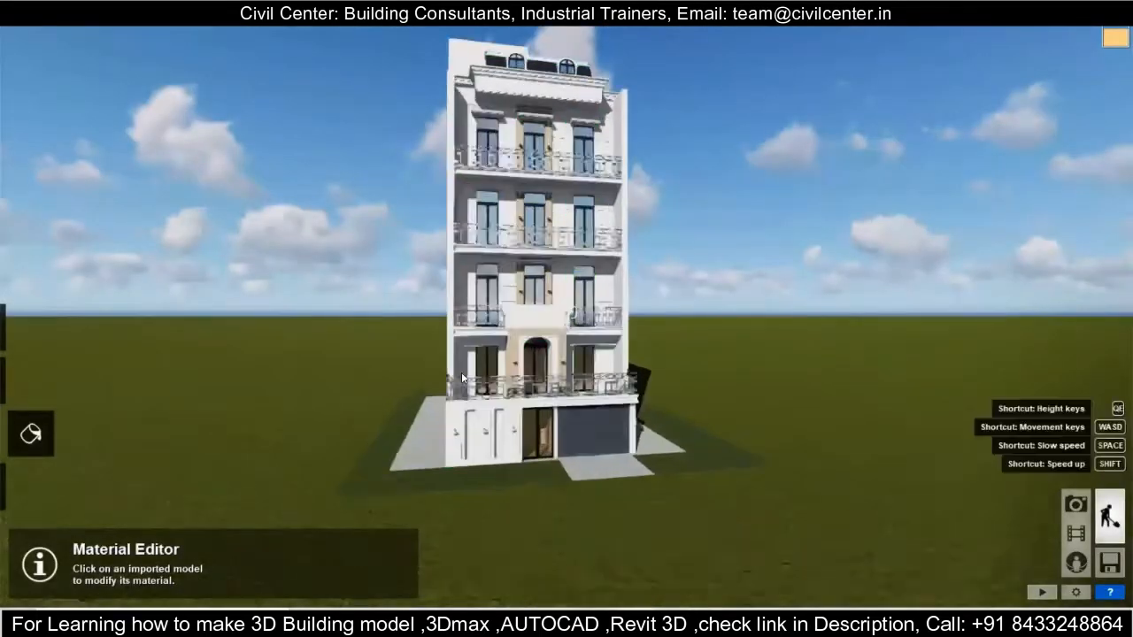
scroll(461, 378, up, 3)
scroll(324, 461, up, 4)
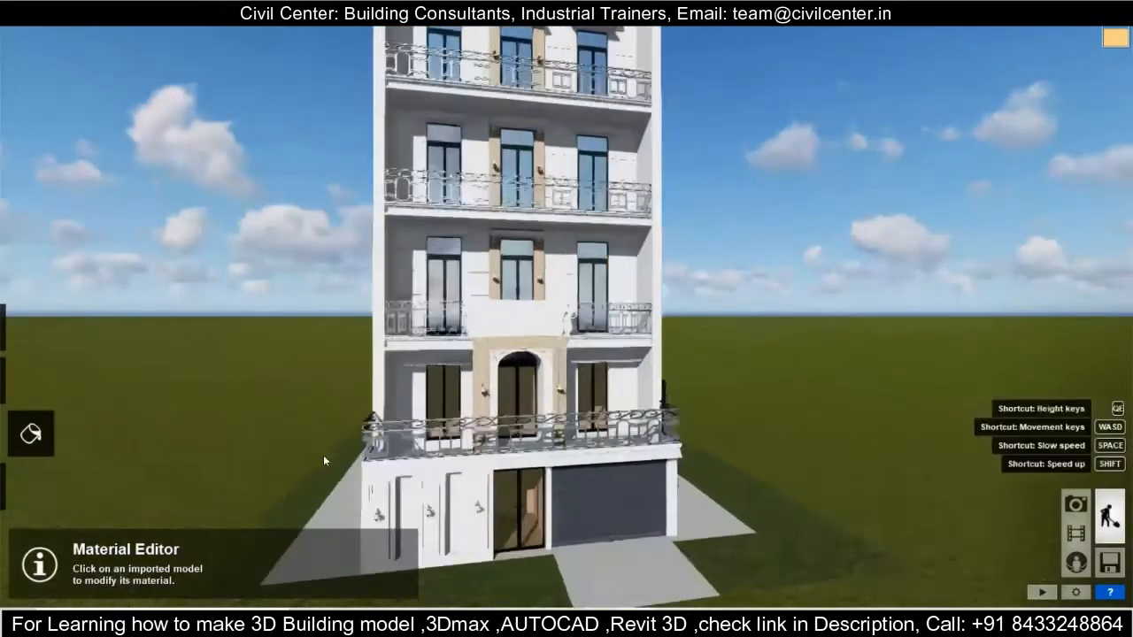
right_drag(324, 460, 718, 559)
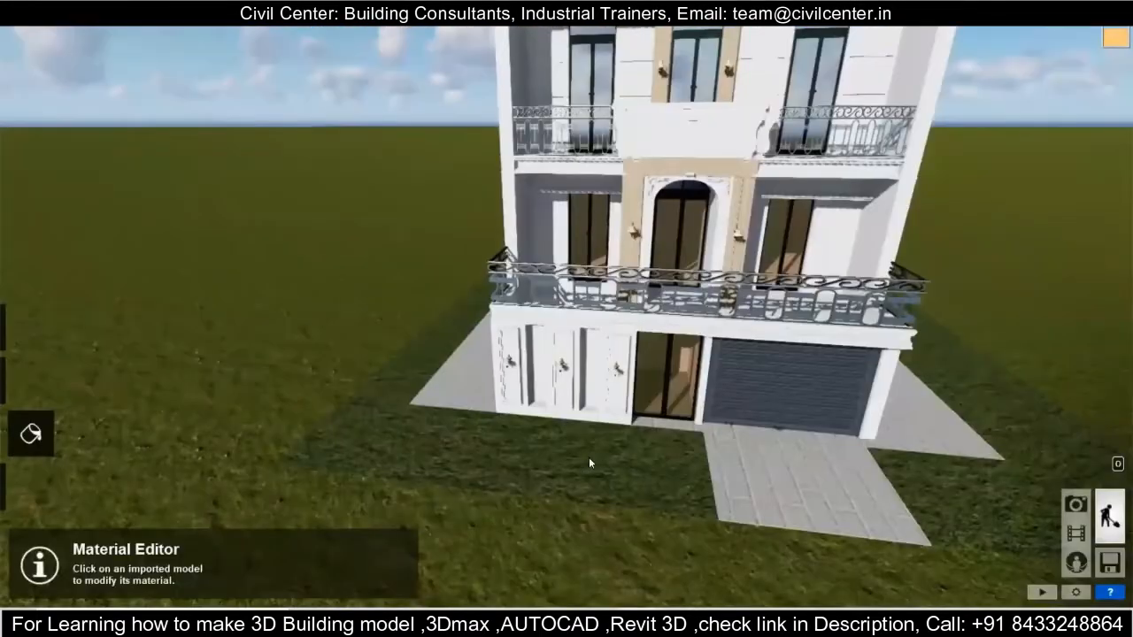
scroll(451, 506, up, 4)
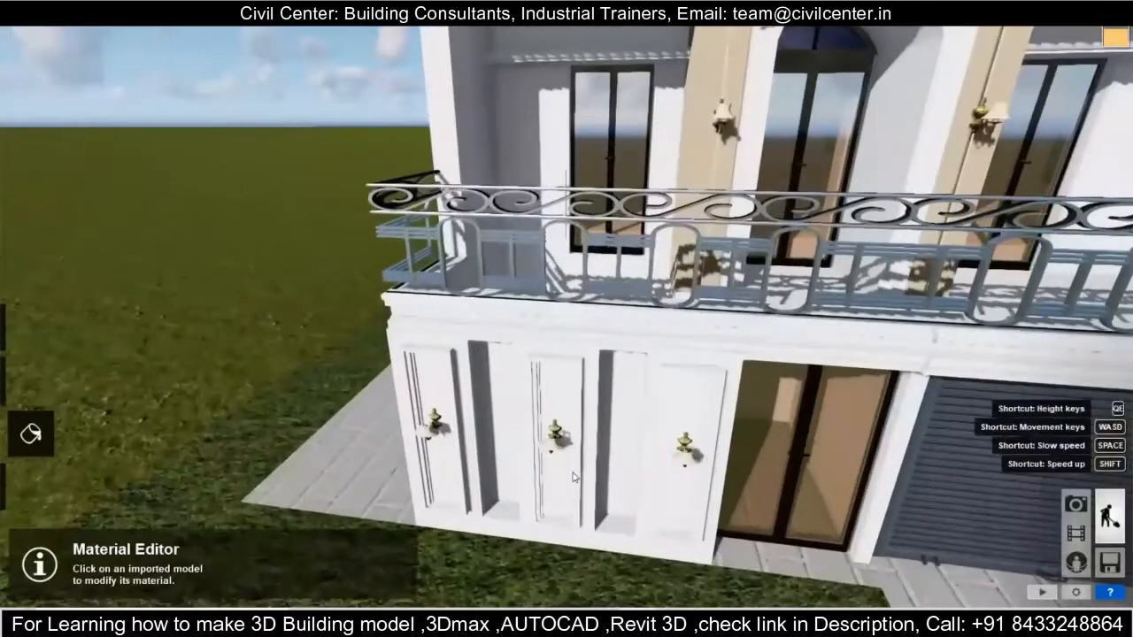
right_drag(429, 440, 591, 354)
scroll(566, 311, up, 3)
right_drag(567, 311, 566, 367)
mouse_move(32, 432)
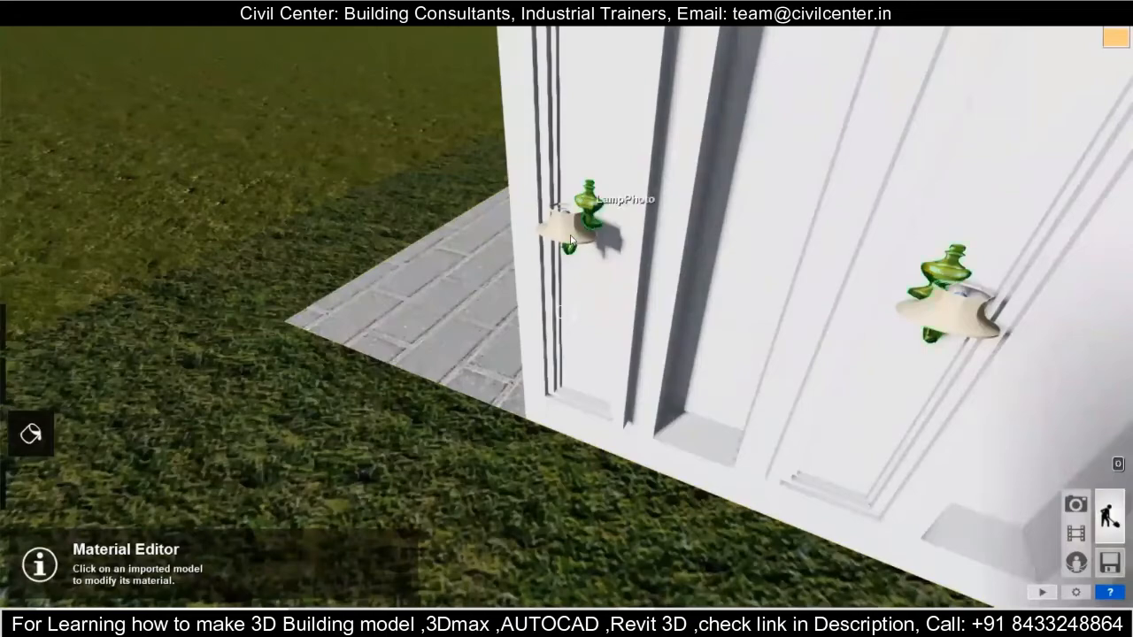
scroll(567, 228, up, 3)
right_drag(567, 311, 452, 312)
scroll(566, 311, down, 5)
scroll(566, 312, down, 3)
scroll(564, 311, up, 5)
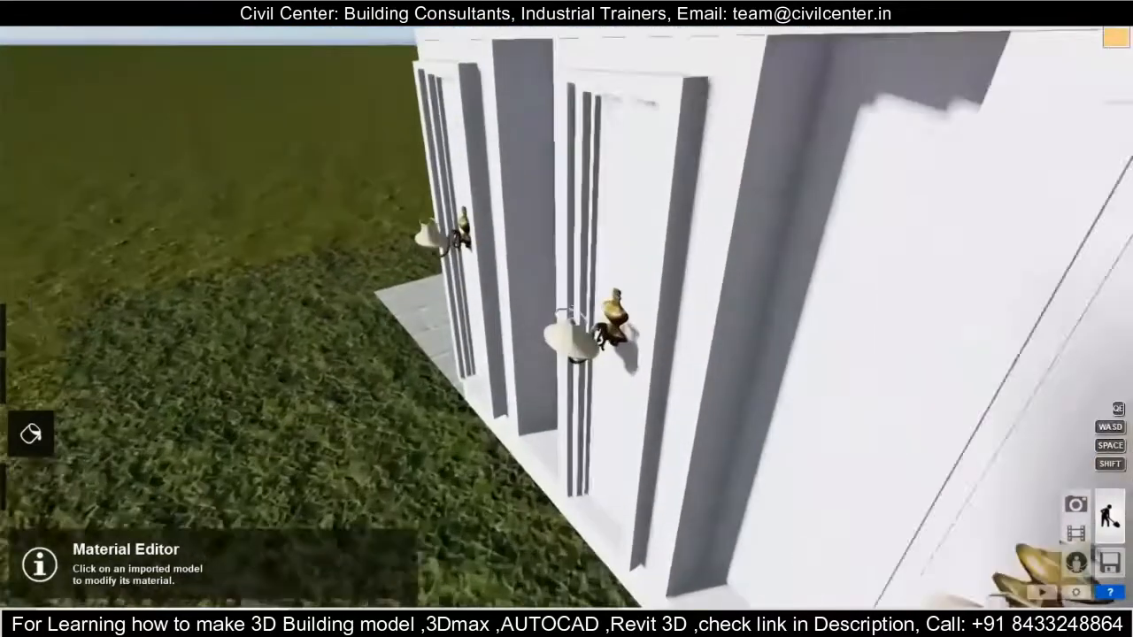
scroll(562, 312, down, 3)
click(569, 345)
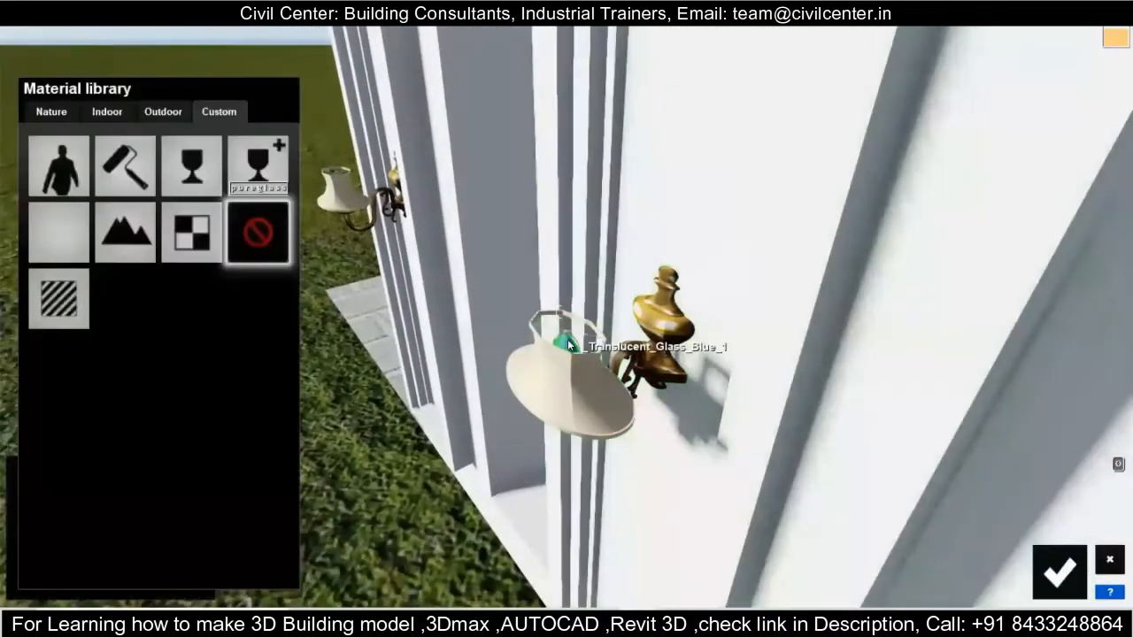
click(163, 112)
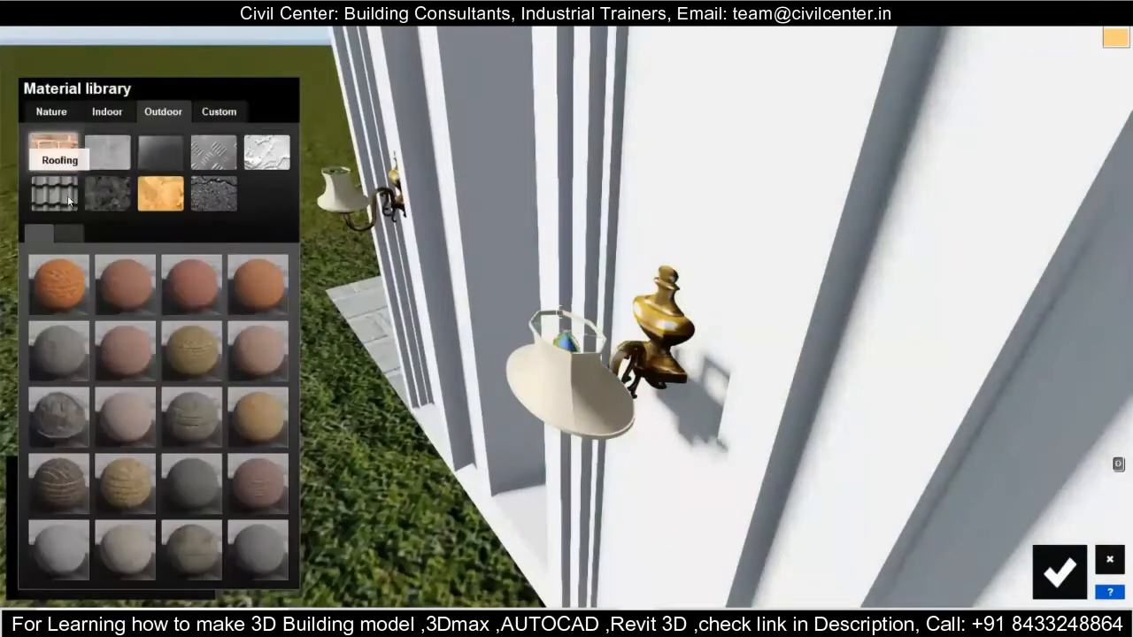
click(51, 112)
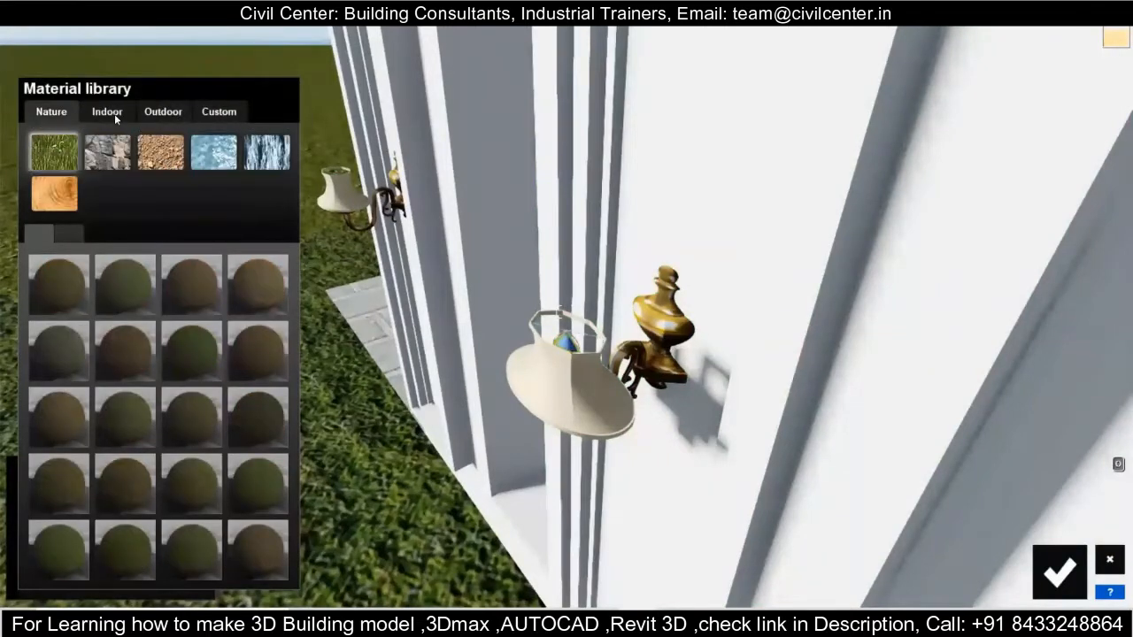
click(219, 112)
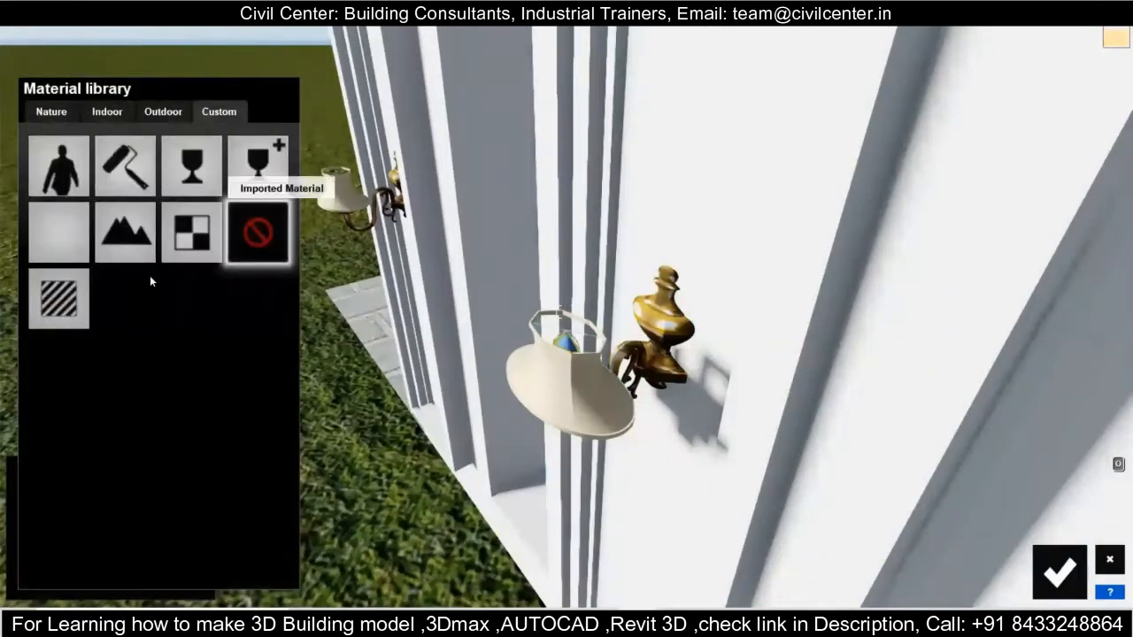
click(333, 342)
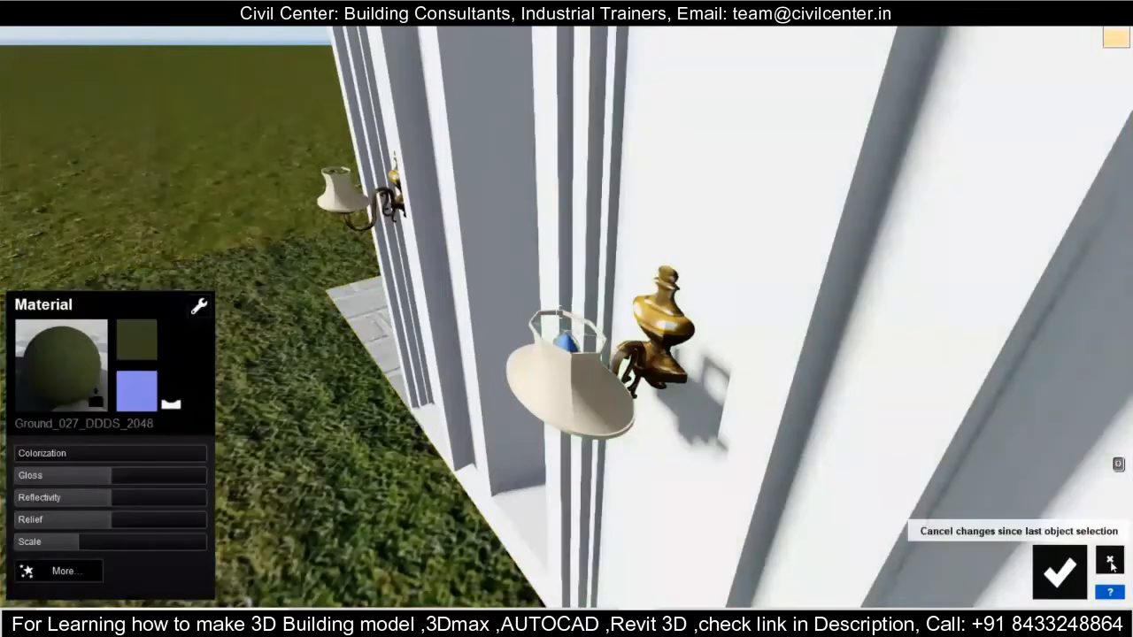
click(1109, 559)
- Look through all categories of the Effects Library, including Leaves
click(31, 486)
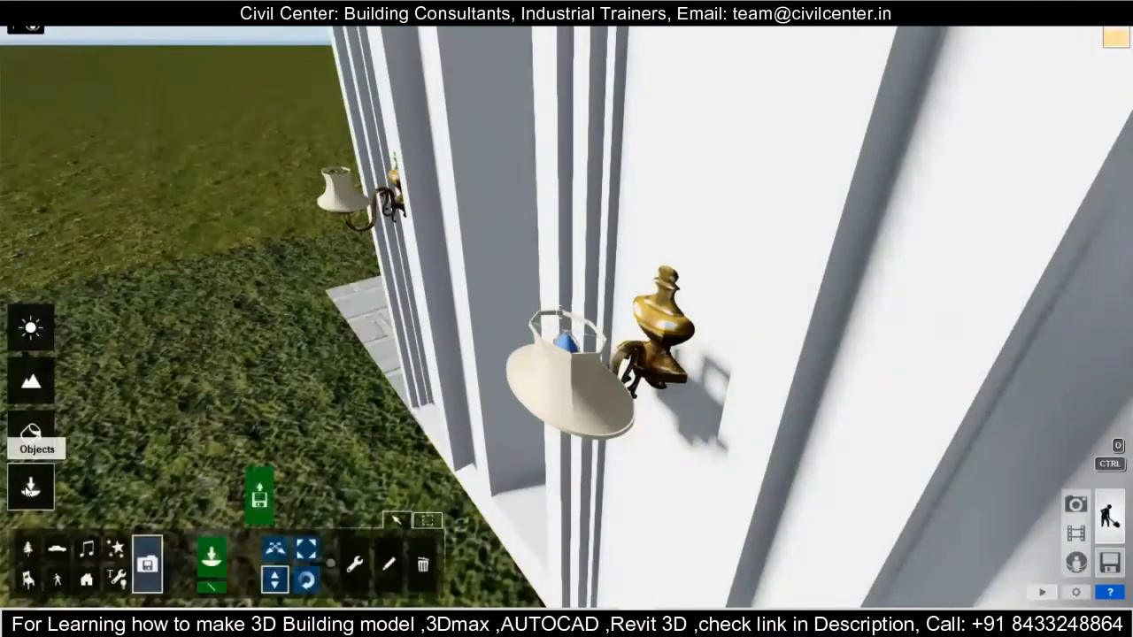
click(116, 549)
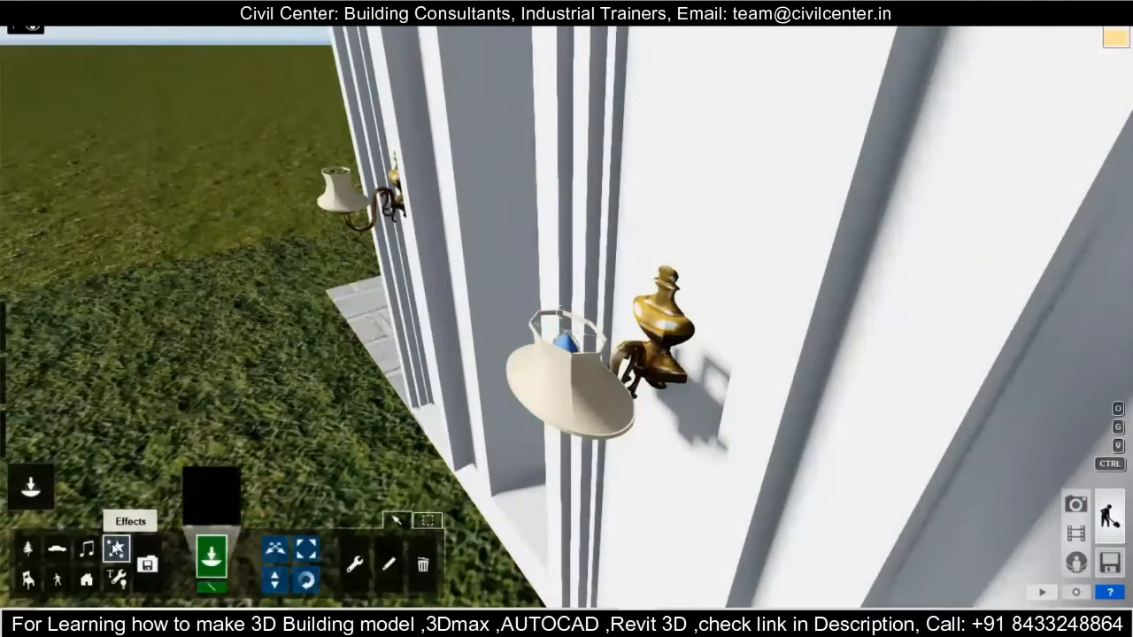
click(287, 150)
click(340, 152)
click(393, 150)
click(446, 150)
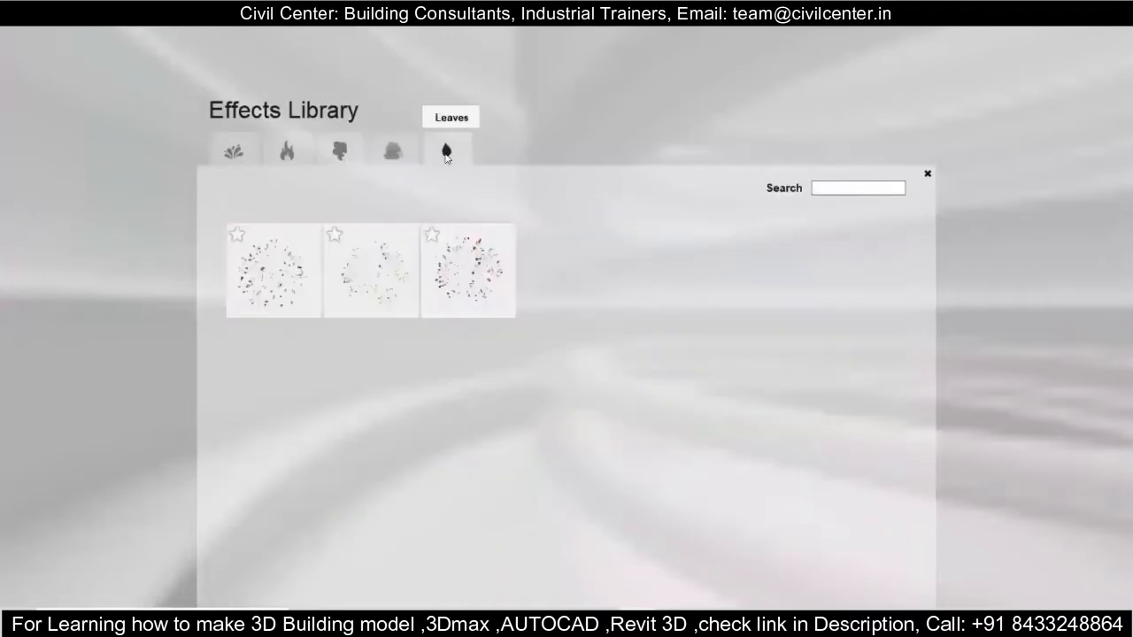
click(233, 151)
click(262, 190)
click(927, 174)
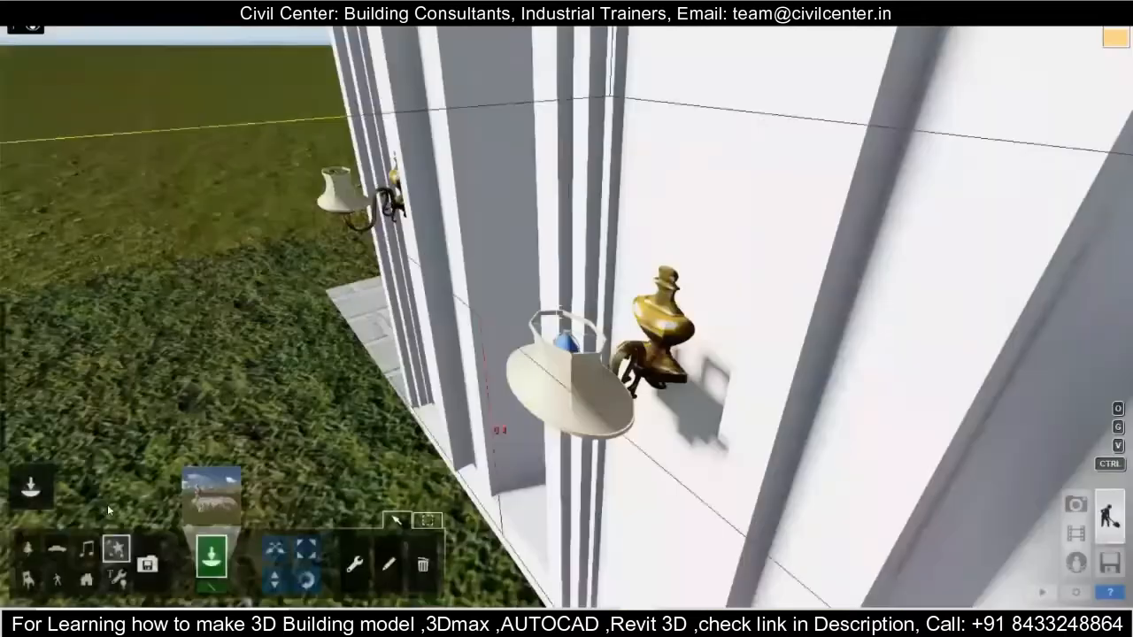
- Place the first, soft white OmniLight from the Lights And Utilities Library on the bulb inside a ground-floor wall lamp's shade
click(116, 576)
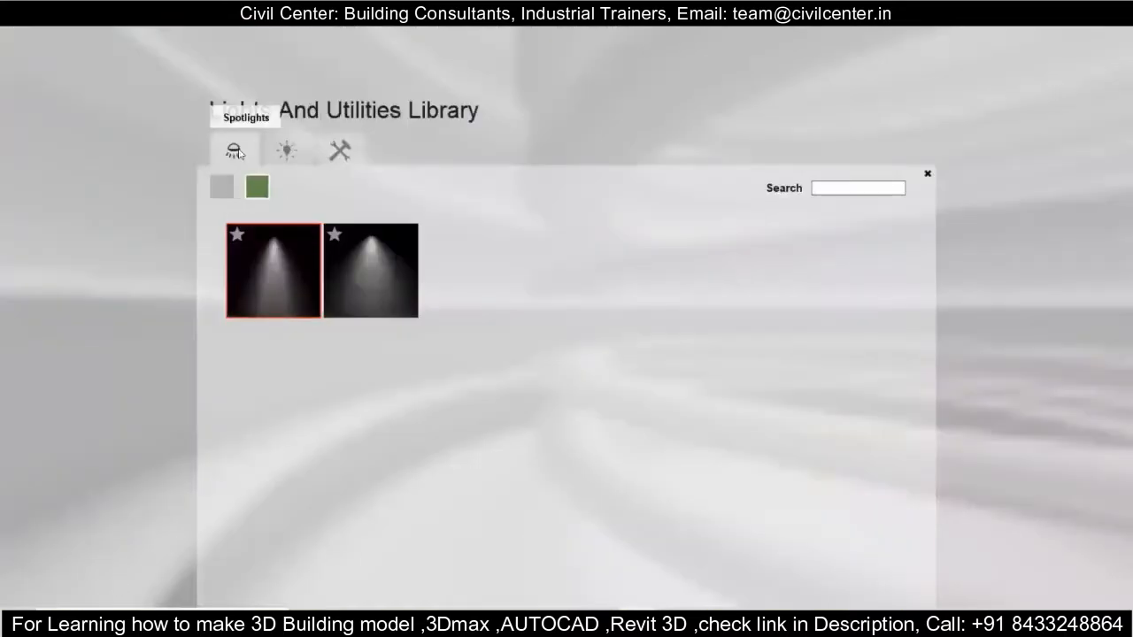
click(286, 149)
click(340, 148)
click(286, 149)
click(235, 151)
click(251, 190)
click(225, 188)
click(286, 151)
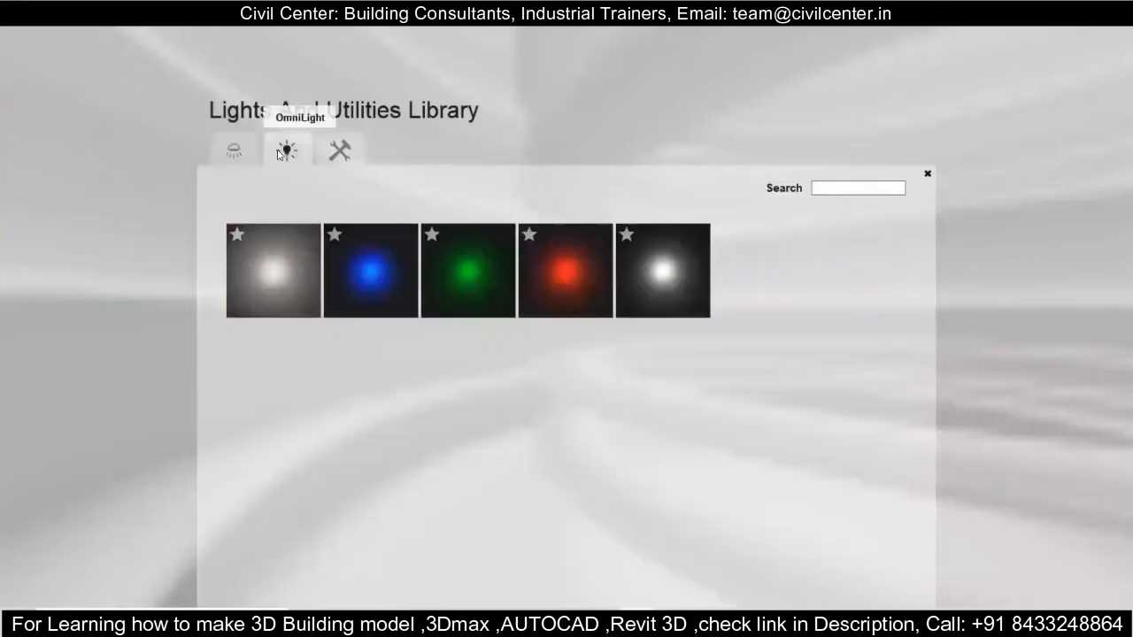
click(271, 285)
click(569, 346)
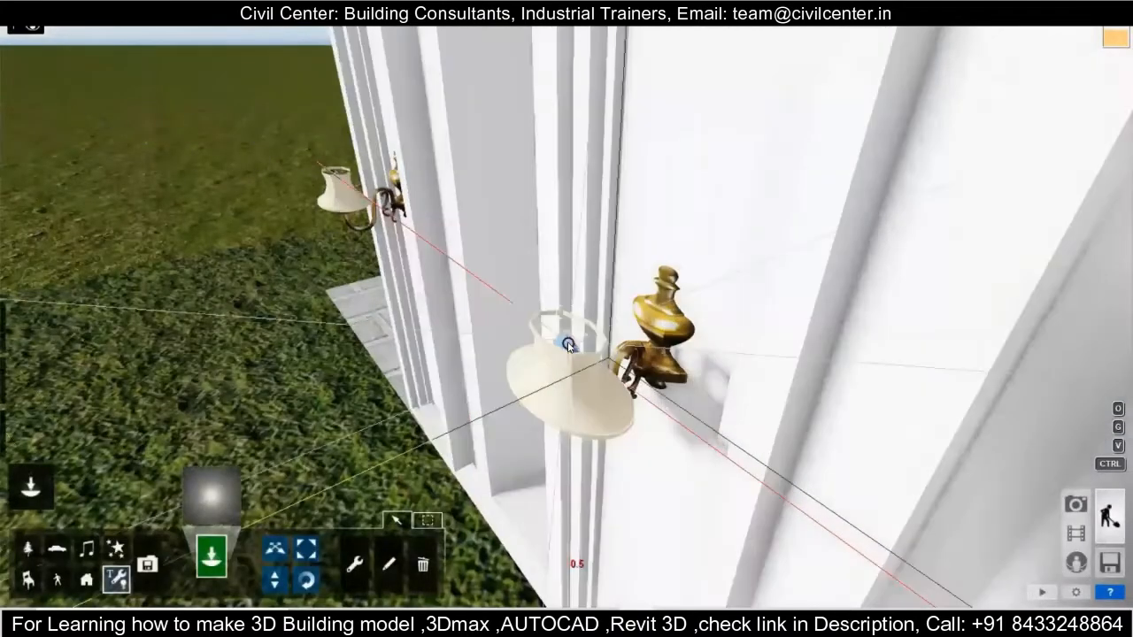
key(w)
key(s)
key(s)
key(w)
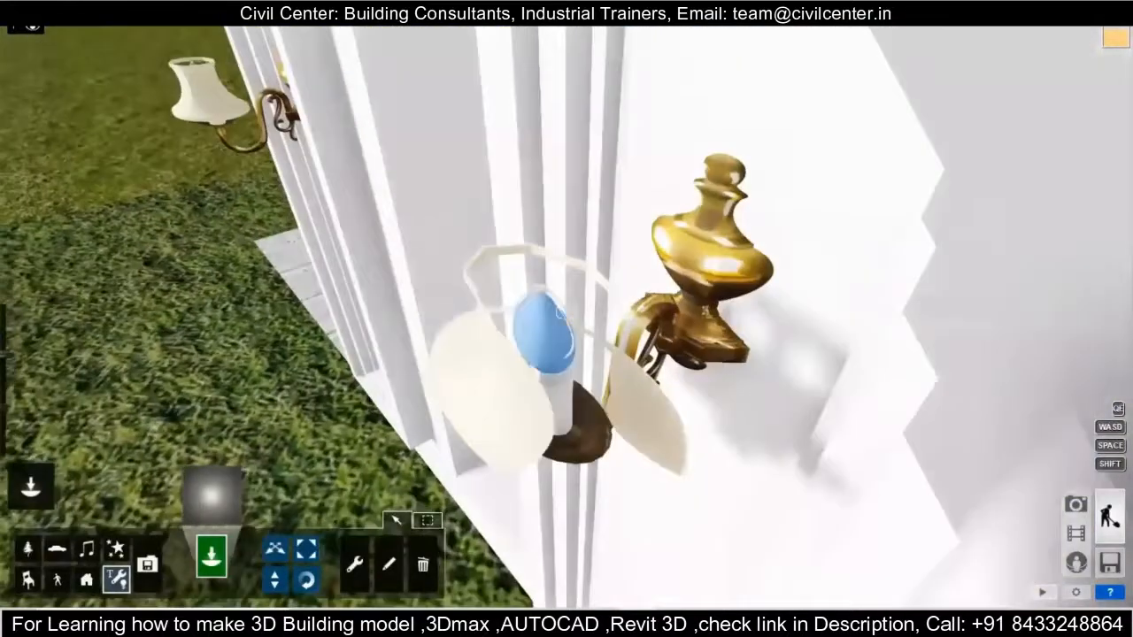
click(558, 314)
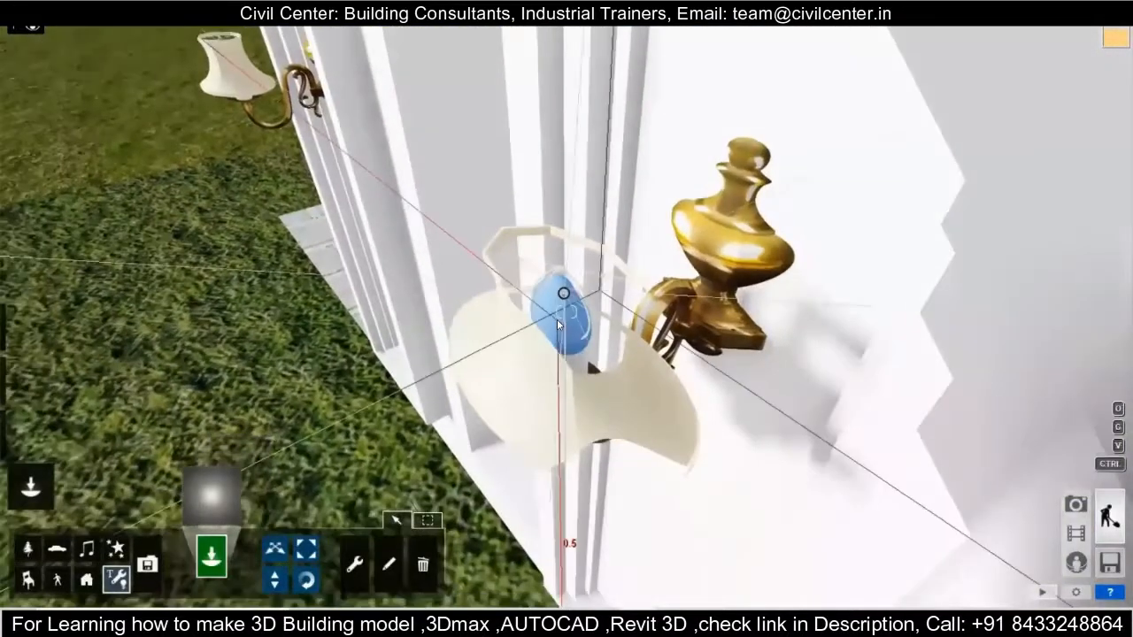
- Place a second soft white OmniLight on the bulb of the neighbouring ground-floor wall lamp
key(s)
key(d)
key(w)
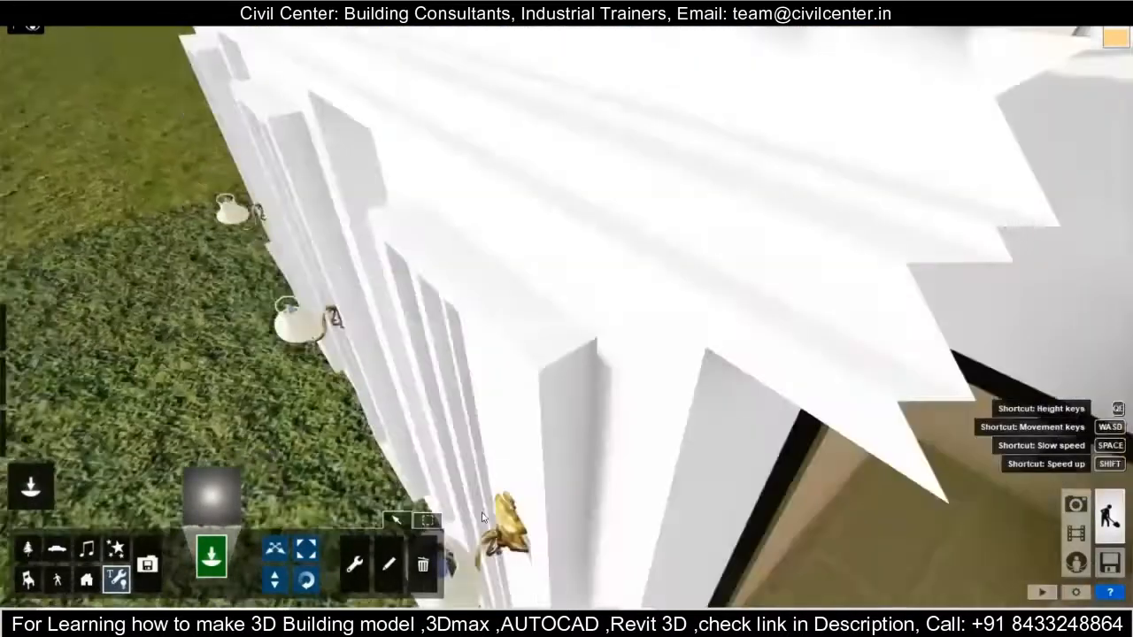
key(s)
key(a)
key(d)
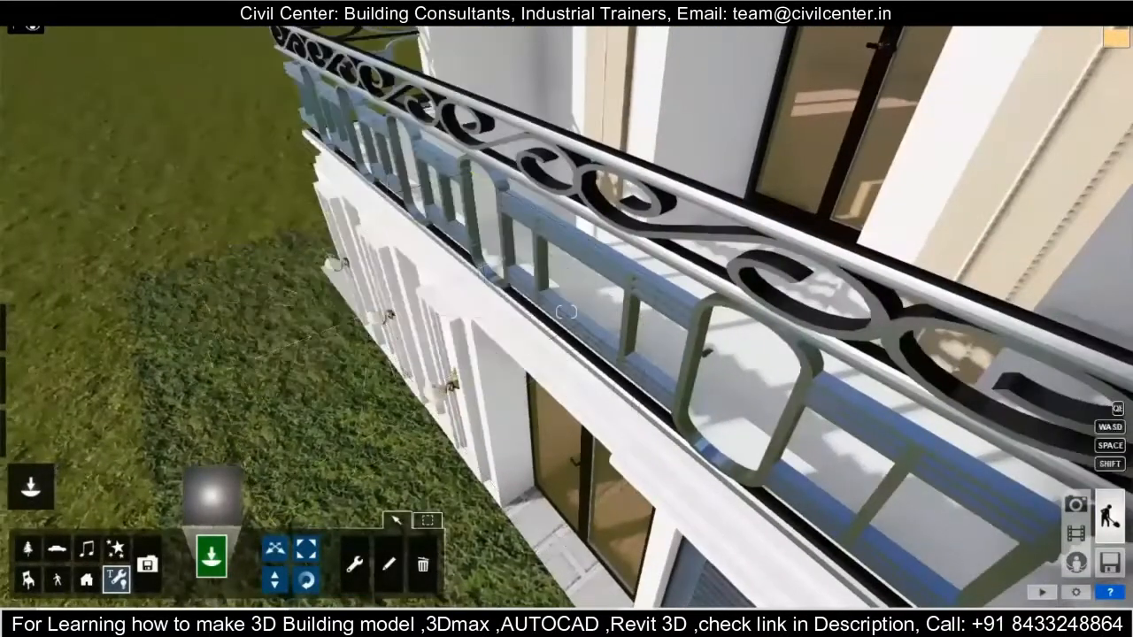
right_drag(454, 559, 372, 571)
right_drag(451, 478, 507, 418)
key(w)
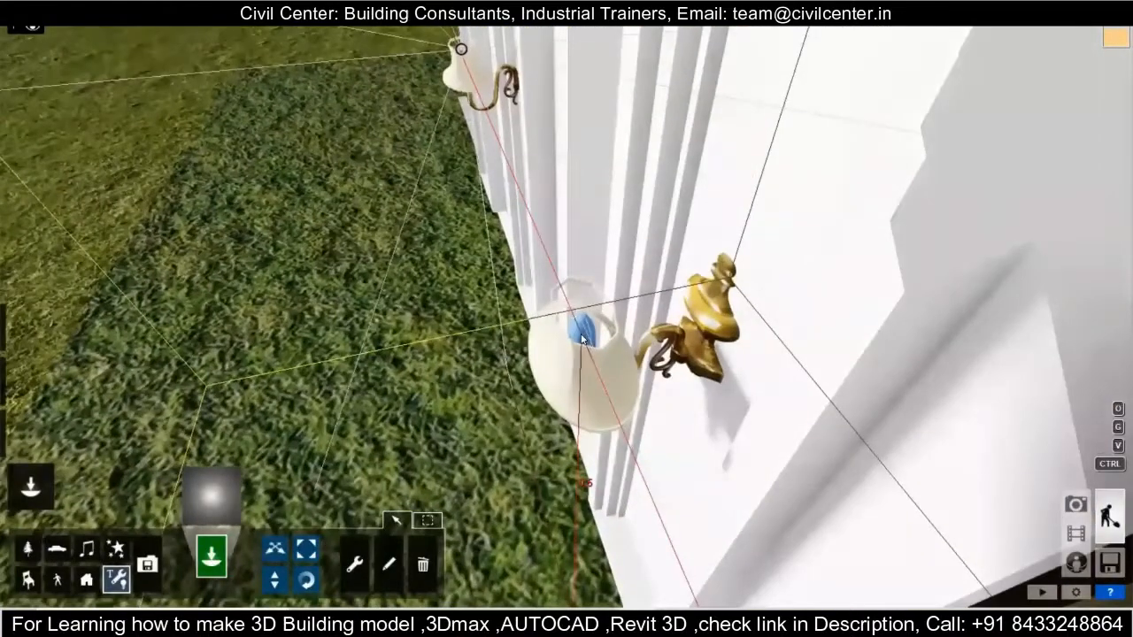
click(582, 339)
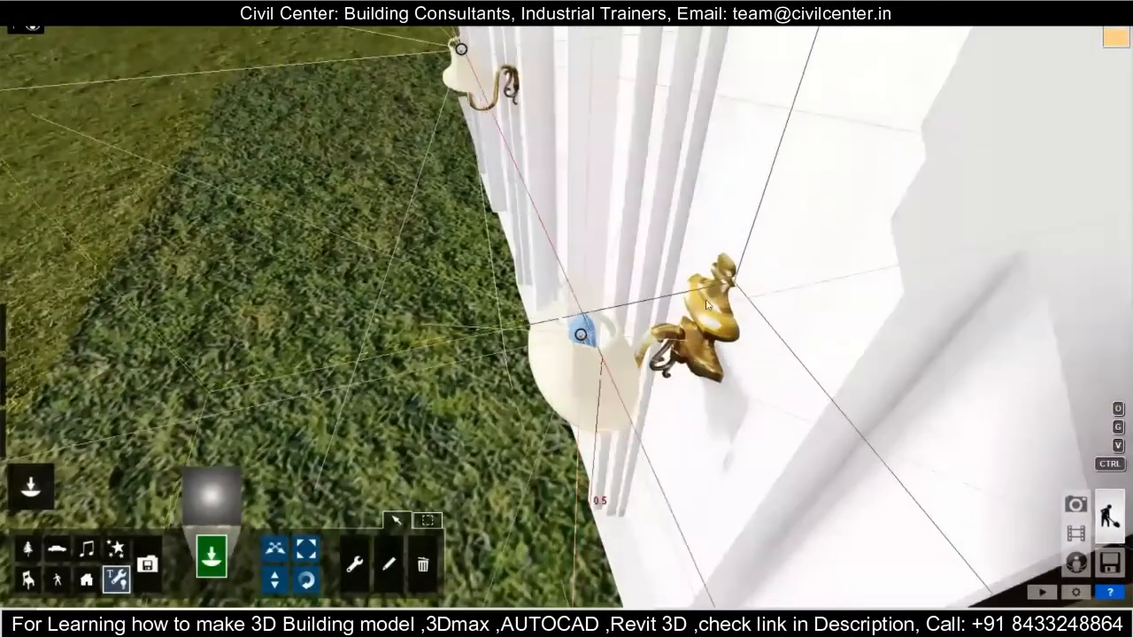
- Turn the scene to night by lowering the sun height to its minimum, with the whole building in view
key(shift+s)
key(a)
right_drag(566, 311, 610, 343)
key(w)
key(s)
key(a)
key(w)
right_drag(434, 389, 441, 373)
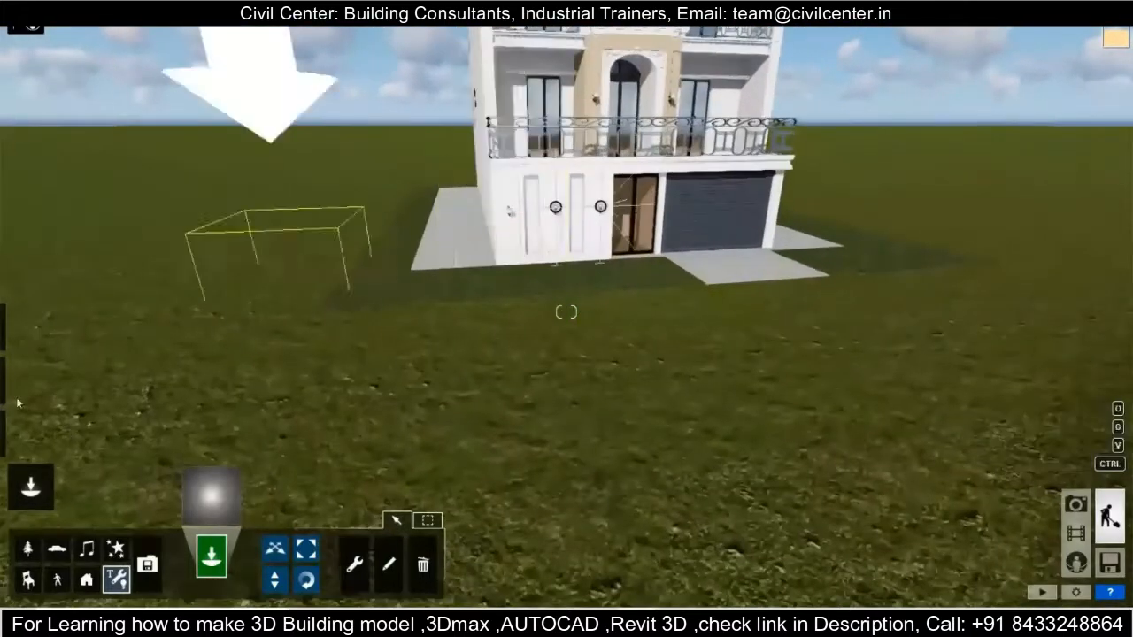
click(30, 326)
drag(119, 593, 103, 599)
key(s)
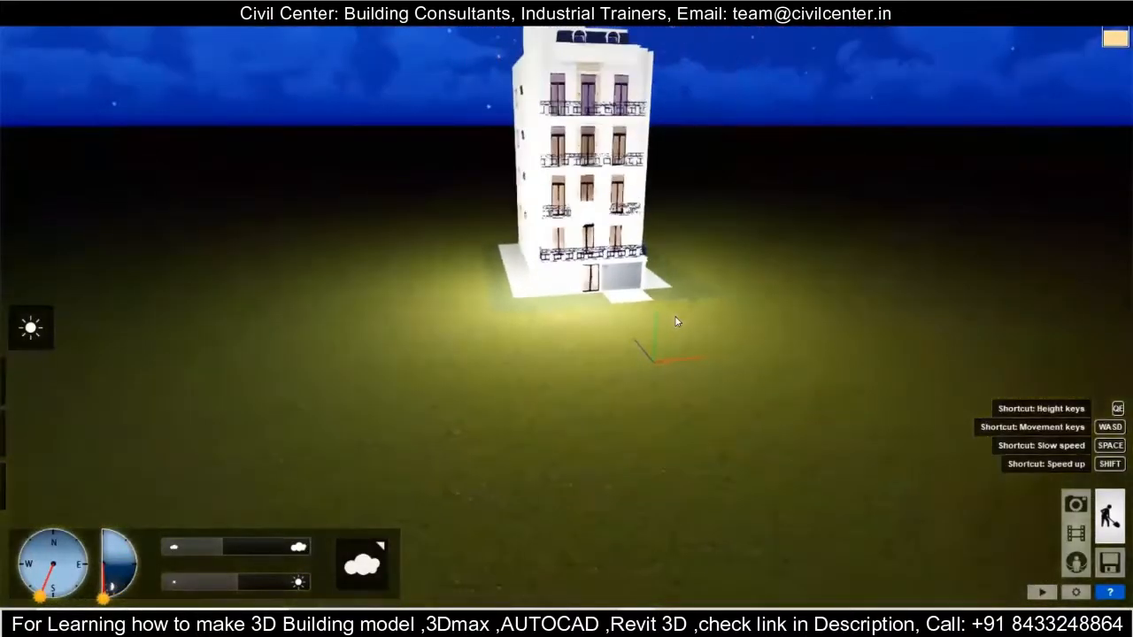
mouse_move(32, 435)
click(31, 491)
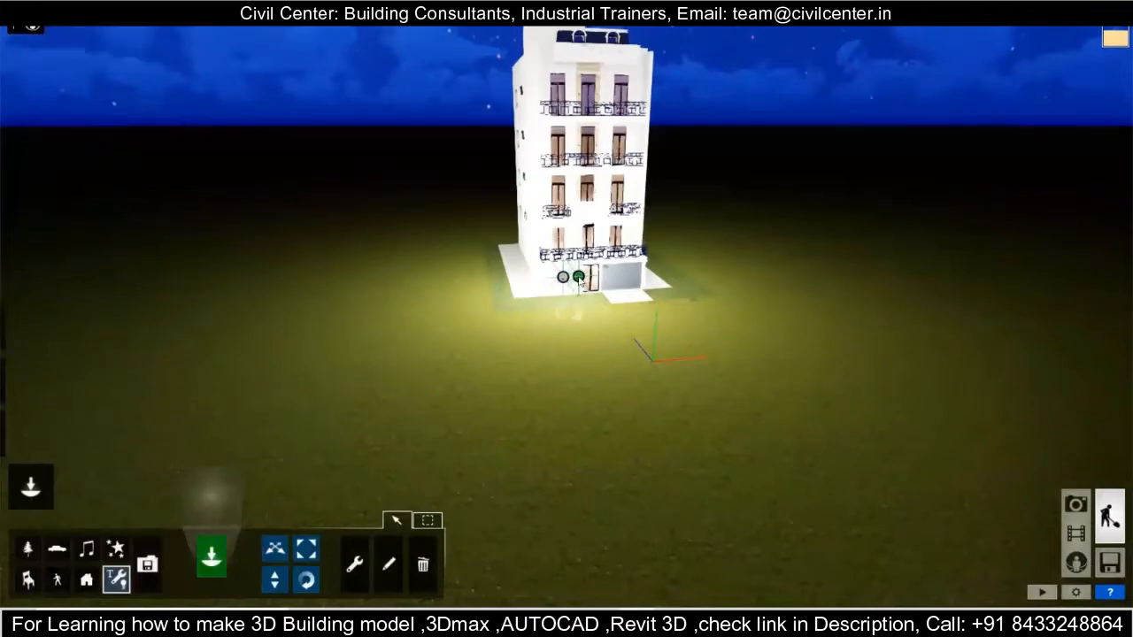
click(213, 495)
click(267, 259)
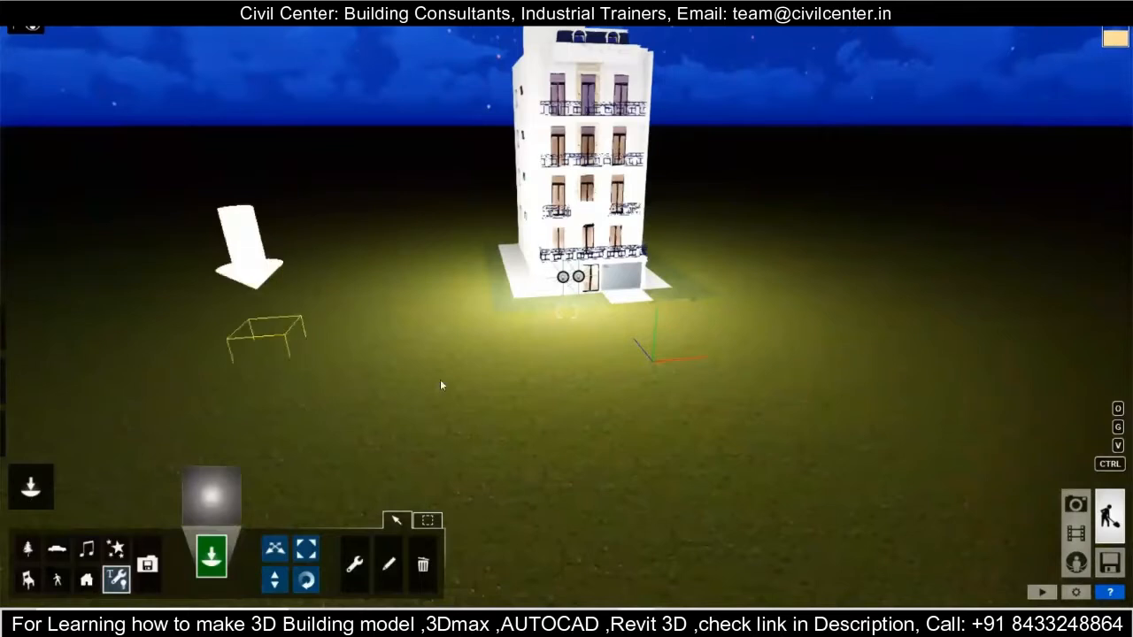
key(s)
mouse_move(570, 337)
right_down()
mouse_move(563, 256)
mouse_move(567, 314)
mouse_move(551, 283)
mouse_move(569, 273)
mouse_move(571, 347)
right_up()
key(w)
key(d)
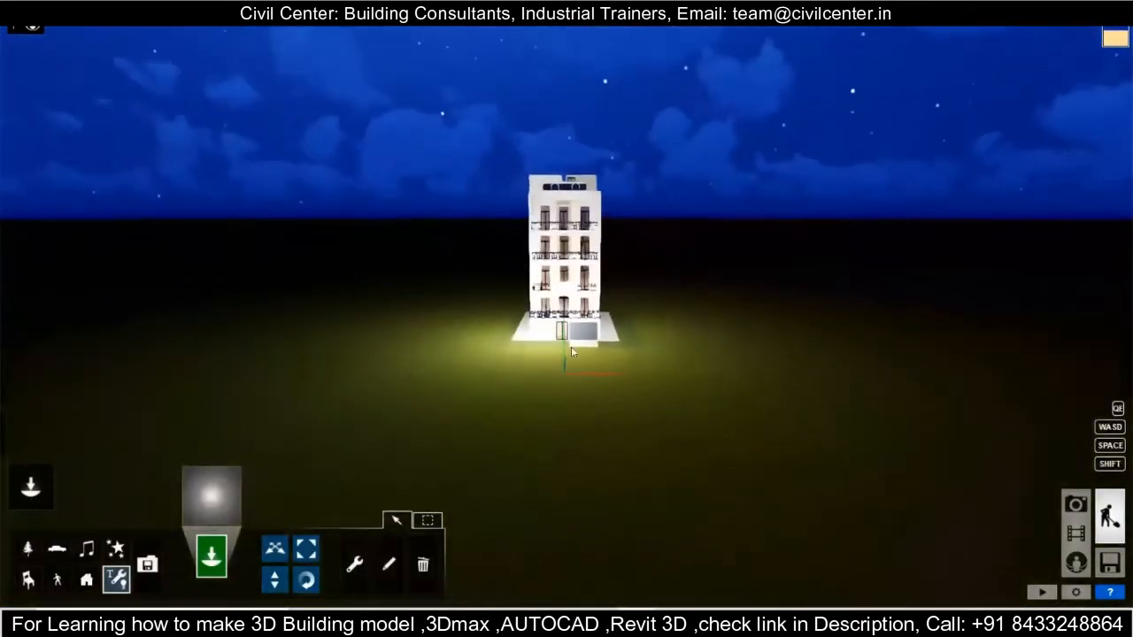
- Choose the fifth OmniLight, the small white one, and place it in the wall lamp beside the top floor's central balcony door
click(116, 578)
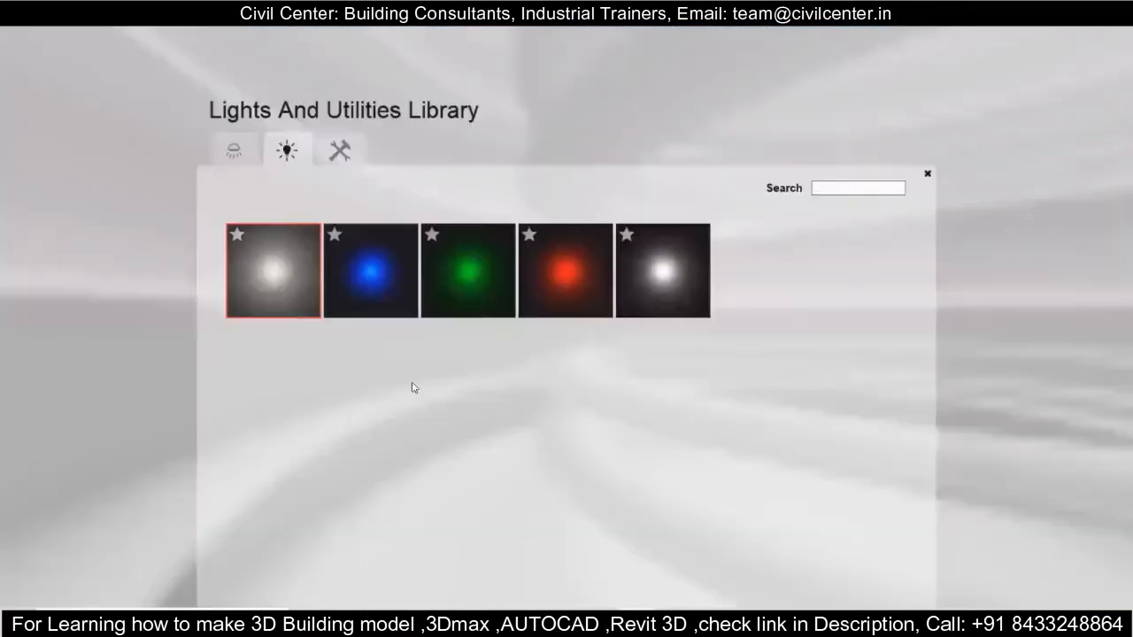
click(663, 270)
key(w)
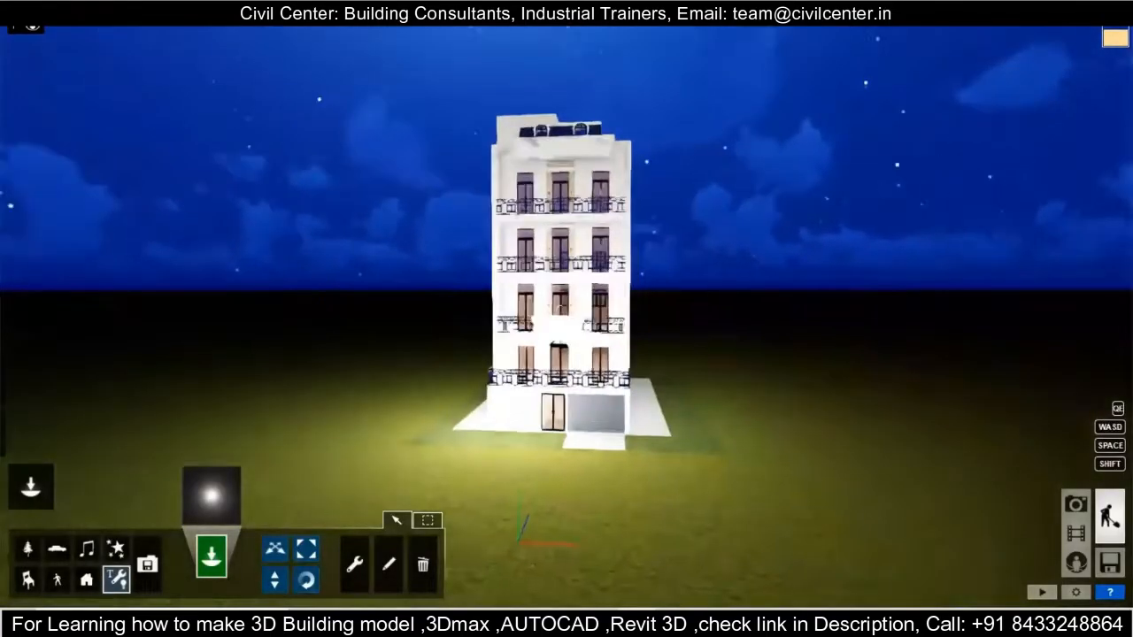
right_drag(561, 307, 561, 257)
key(shift+w)
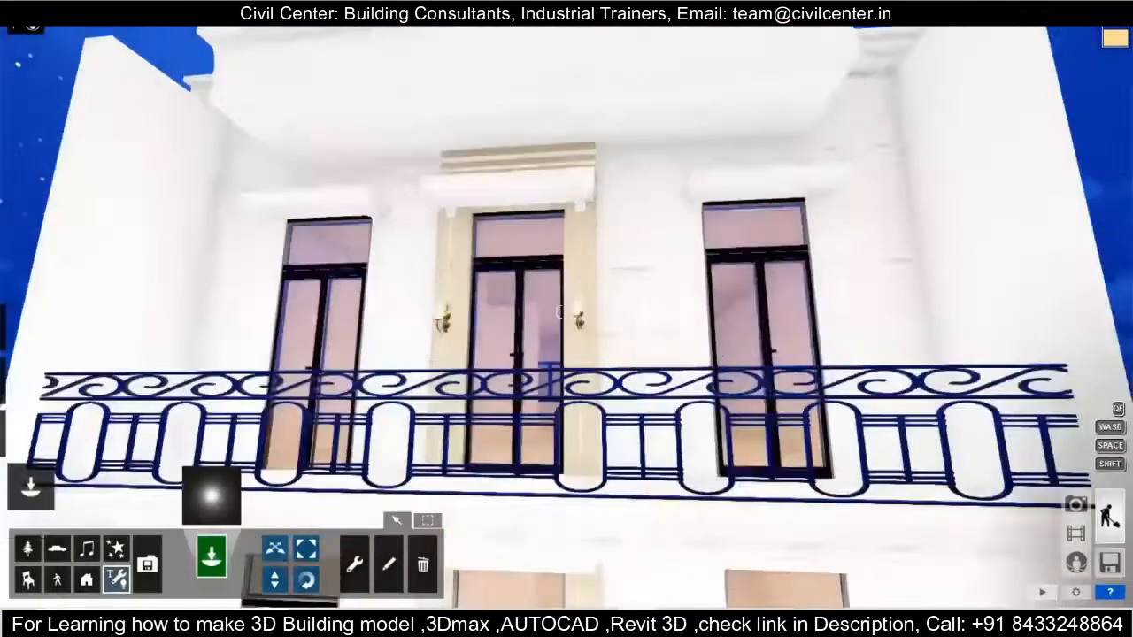
key(w)
key(s)
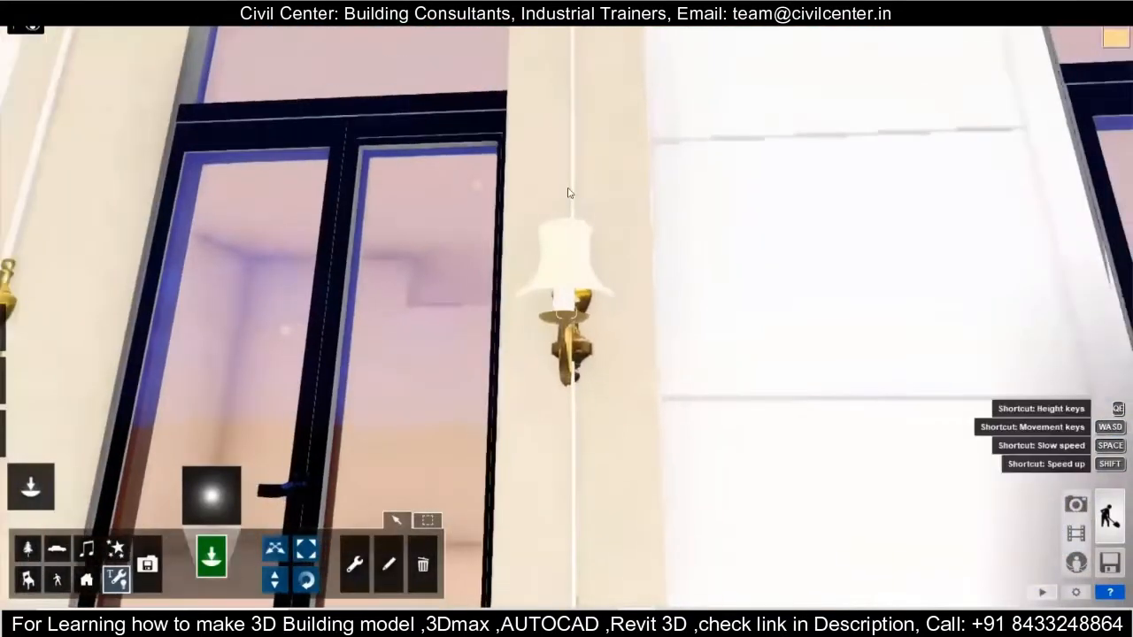
click(565, 285)
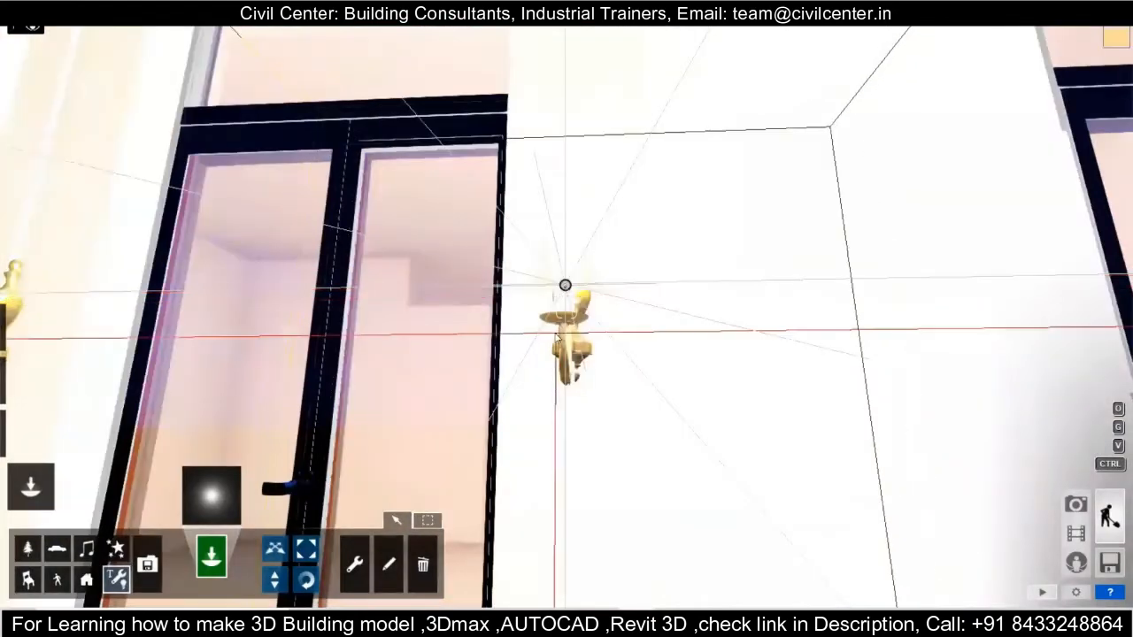
- Delete the omni lights placed at the ground-floor wall lamps
key(shift+s)
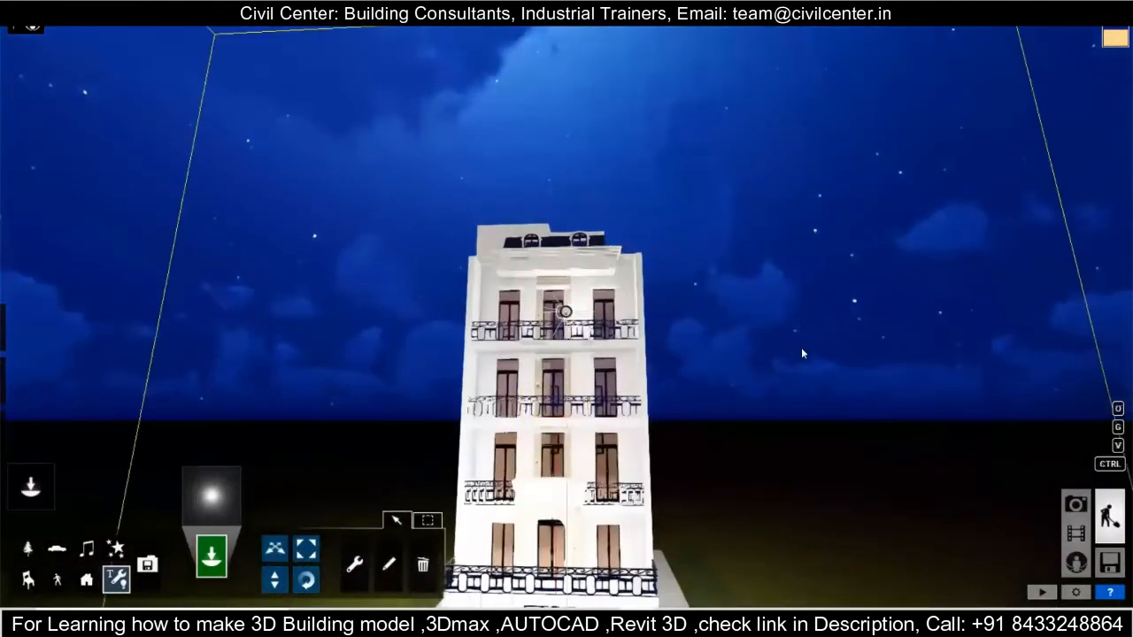
key(s)
click(422, 565)
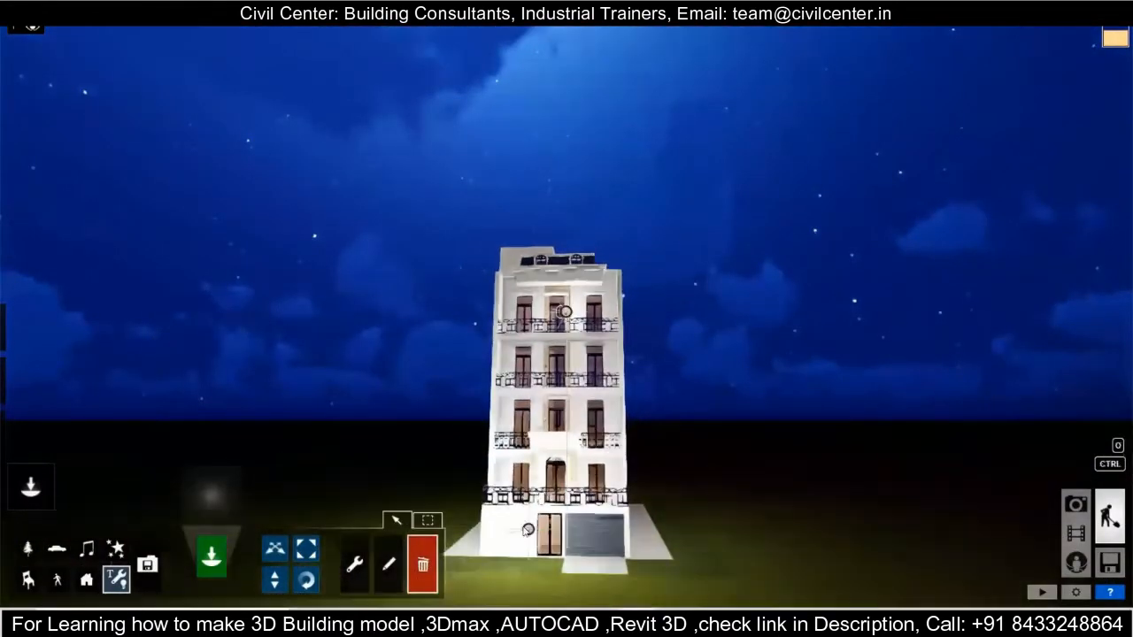
click(529, 527)
key(s)
right_drag(576, 488, 584, 378)
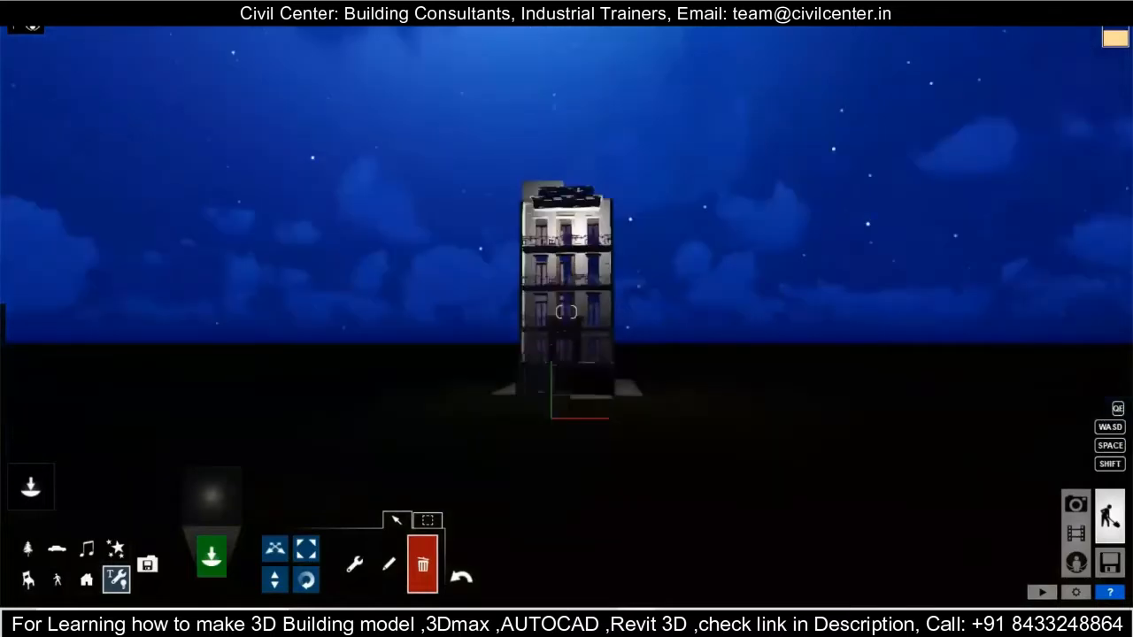
- Try a narrow-beam spotlight from the light library beside the central window on the floor above the arched entrance
click(212, 503)
click(663, 271)
click(212, 500)
click(233, 151)
click(257, 187)
click(221, 195)
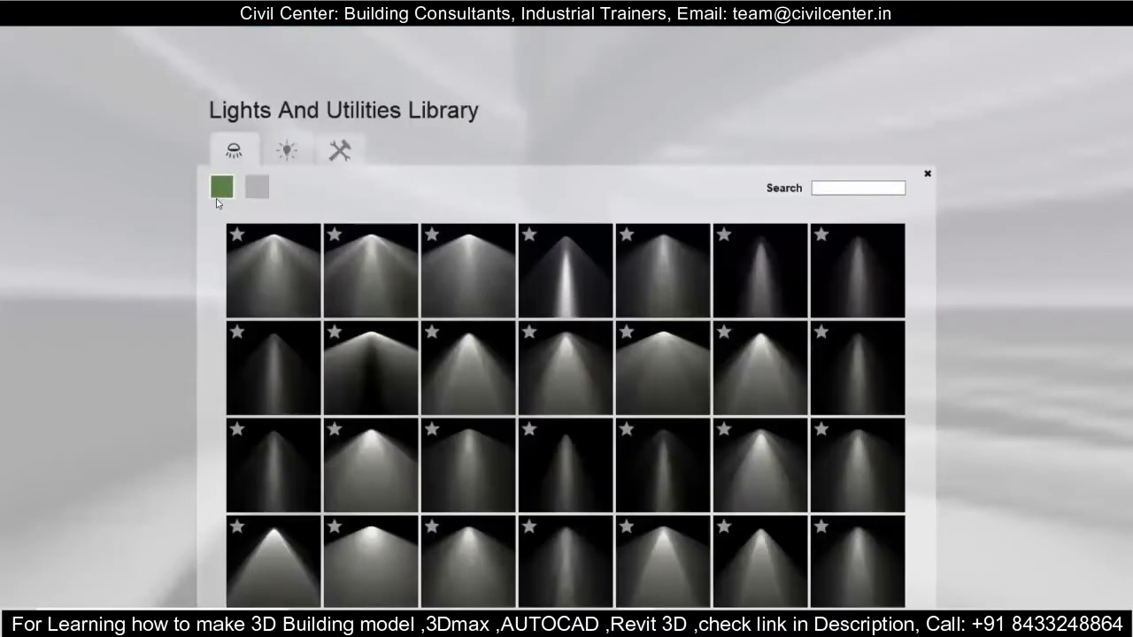
click(564, 460)
key(w)
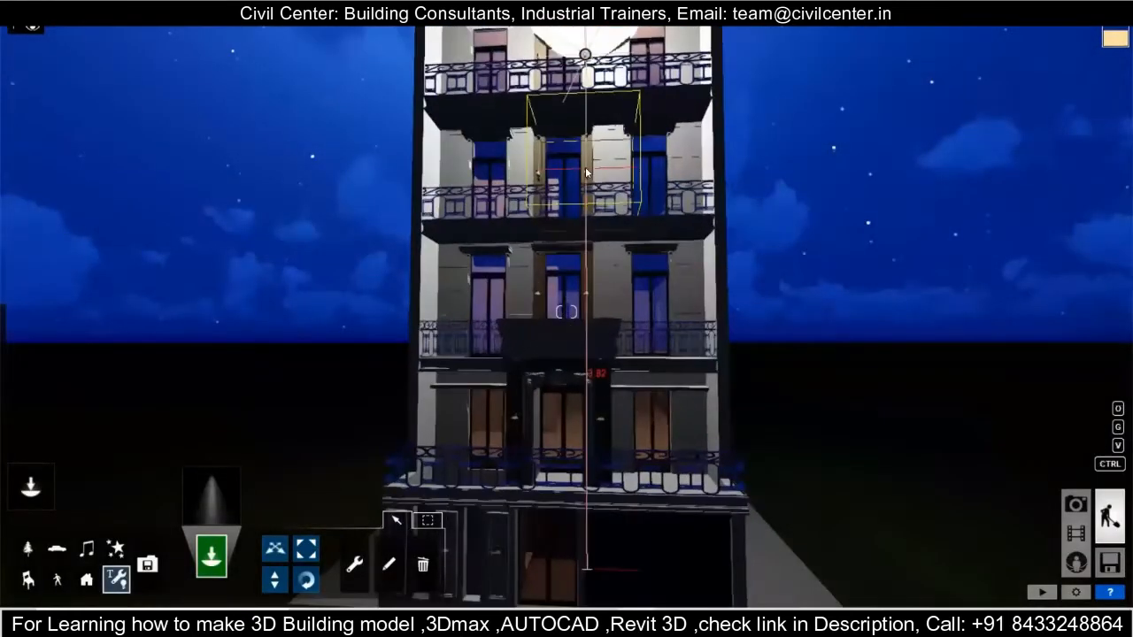
key(w)
mouse_move(585, 166)
right_down()
mouse_move(591, 97)
mouse_move(602, 156)
right_up()
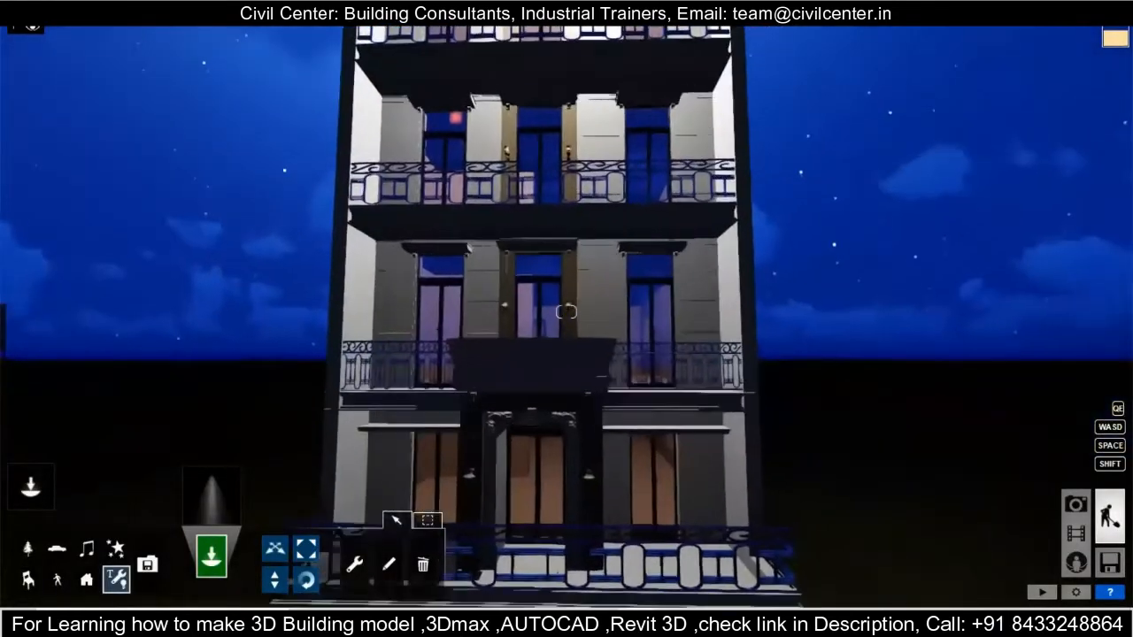
click(565, 310)
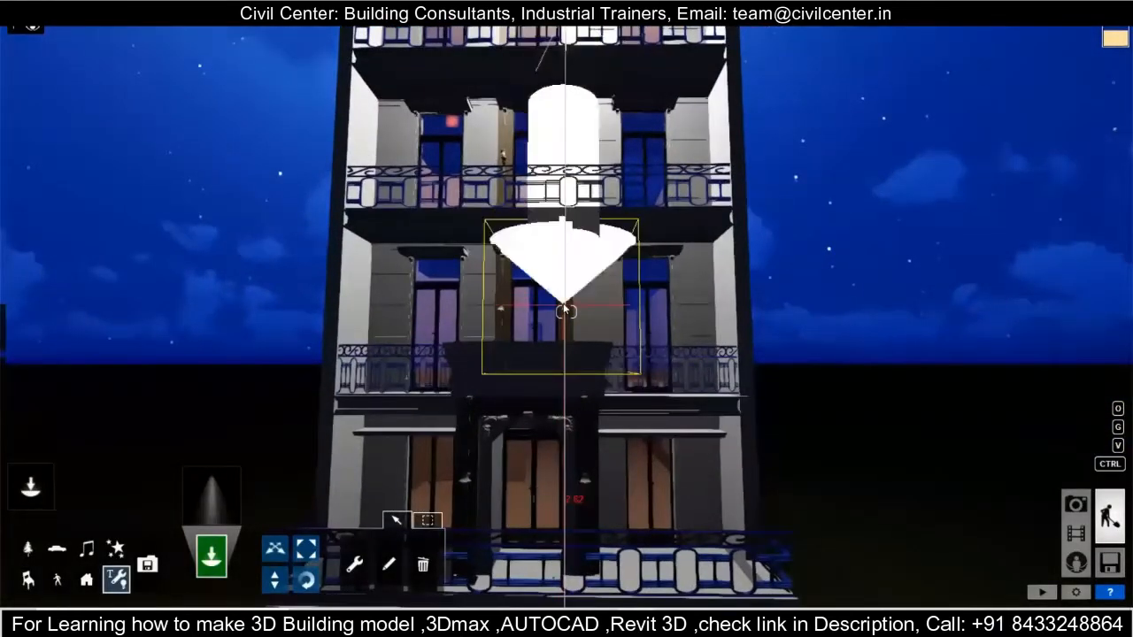
- Delete the light placed beside the top floor's central balcony door, leaving the facade without test lights
click(423, 566)
key(s)
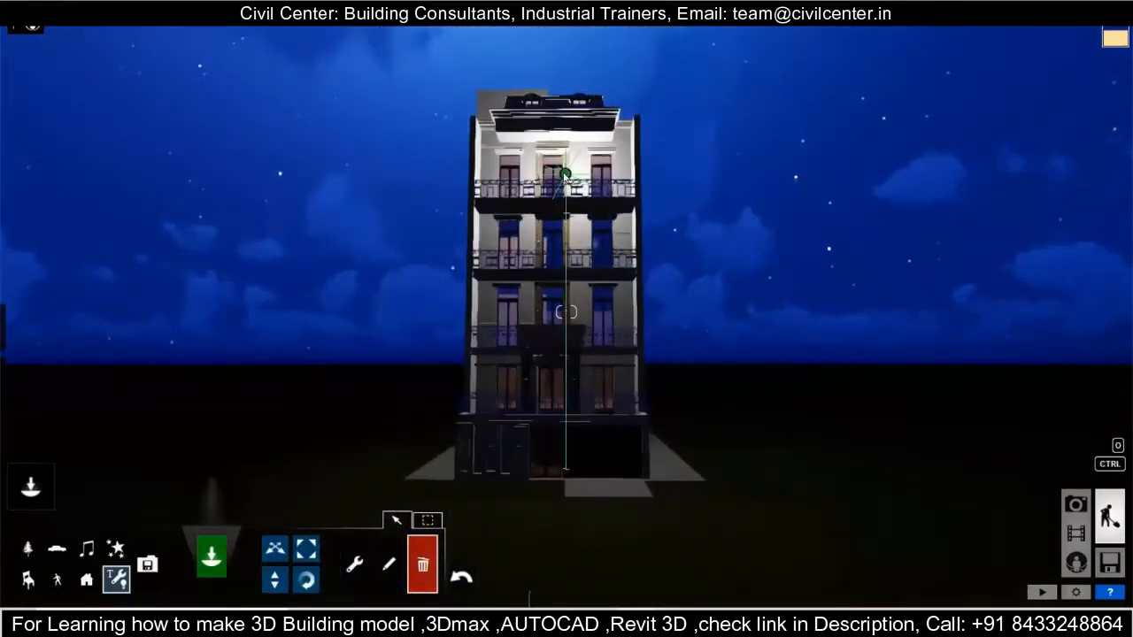
click(565, 174)
- Return the scene to daylight by raising the sun, set the cloud amount to about half and the sun brightness to about 0.4
mouse_move(30, 486)
click(20, 336)
drag(129, 584, 136, 548)
scroll(537, 429, down, 3)
scroll(536, 428, up, 1)
drag(196, 583, 178, 587)
mouse_move(224, 547)
mouse_down()
mouse_move(274, 547)
mouse_move(178, 547)
mouse_move(241, 546)
mouse_up()
drag(191, 579, 218, 580)
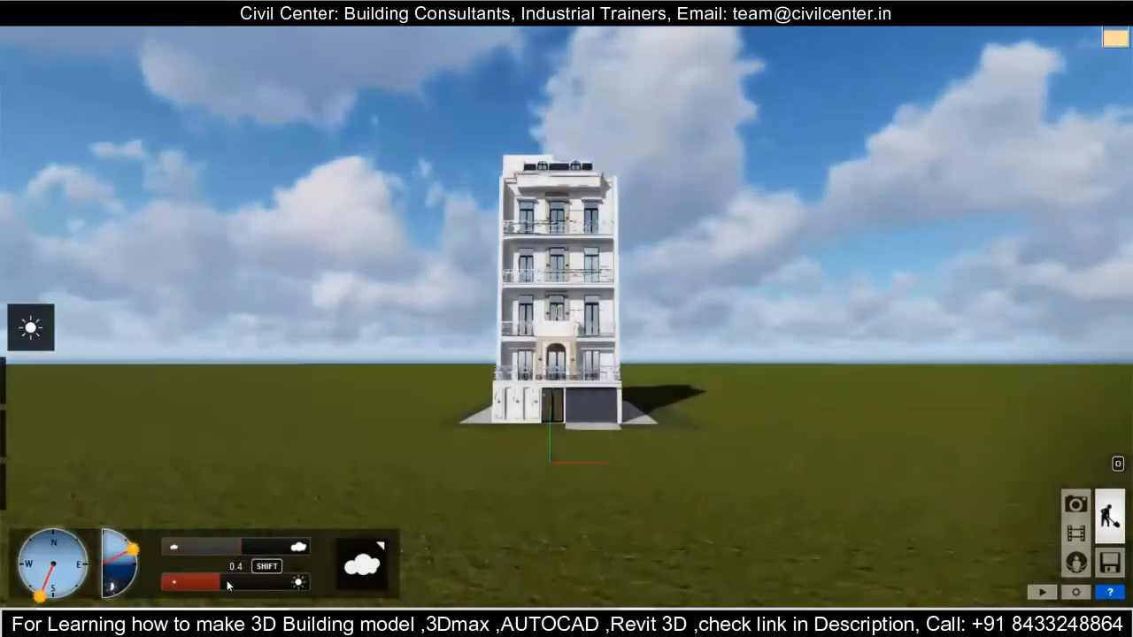
- Browse the Plants category of the Nature Library and compare it with the balcony planting in the reference photo
click(31, 434)
click(30, 549)
click(217, 487)
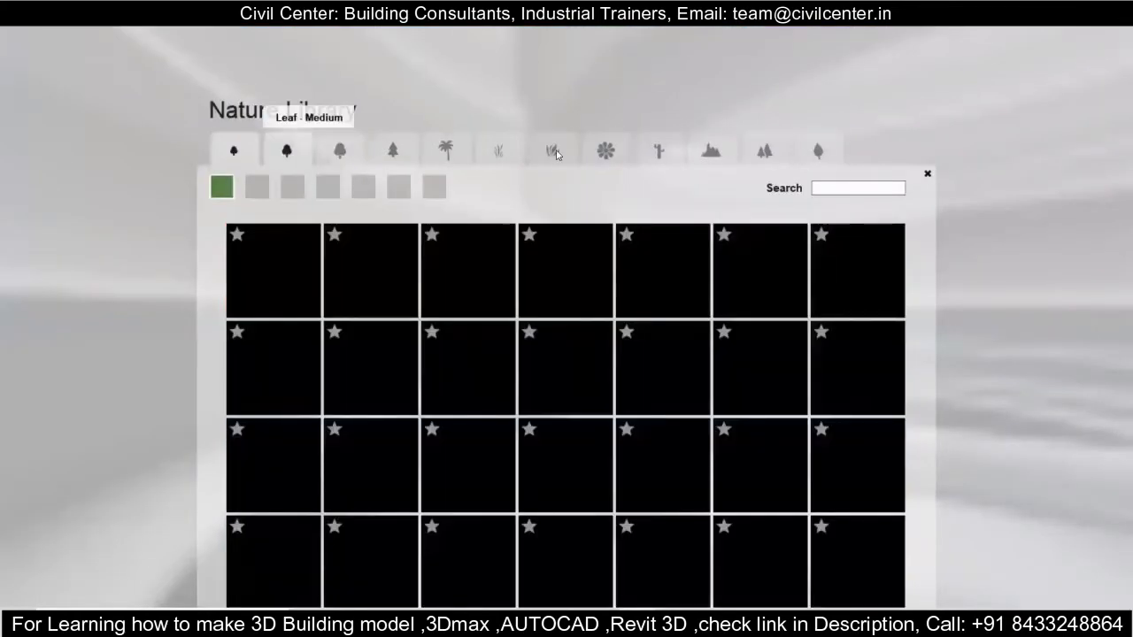
click(556, 153)
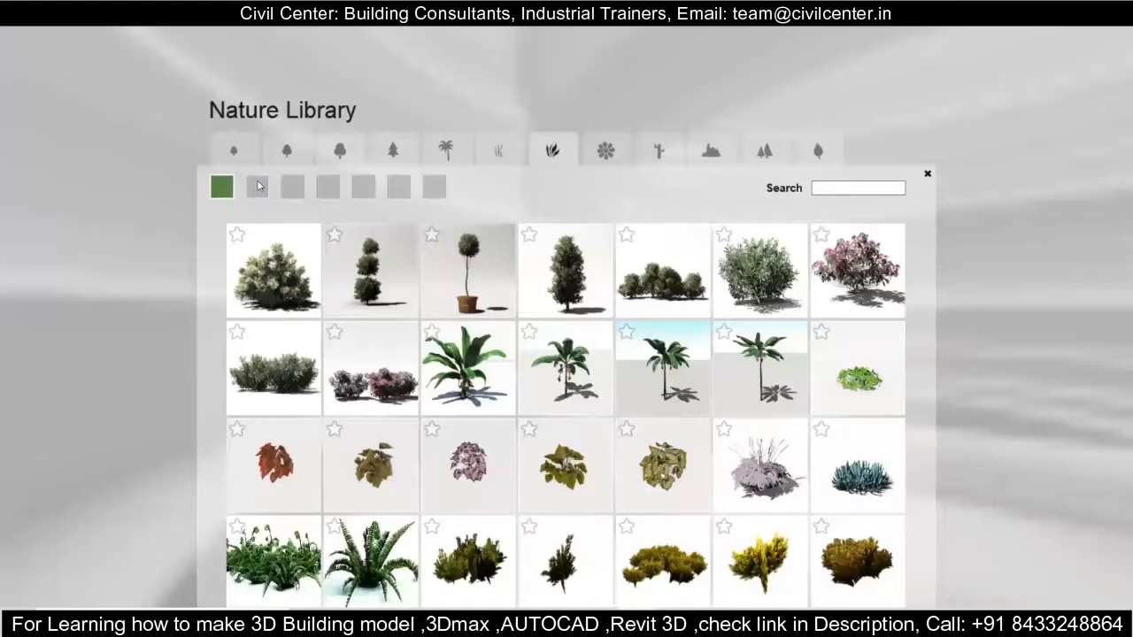
click(258, 185)
click(292, 187)
click(330, 188)
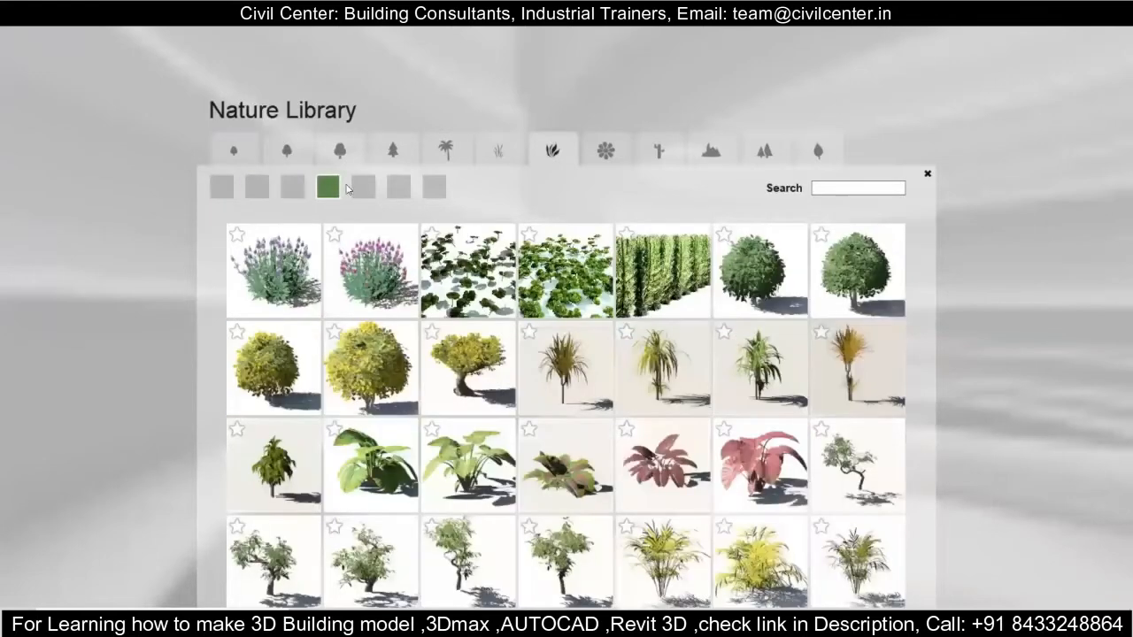
click(364, 186)
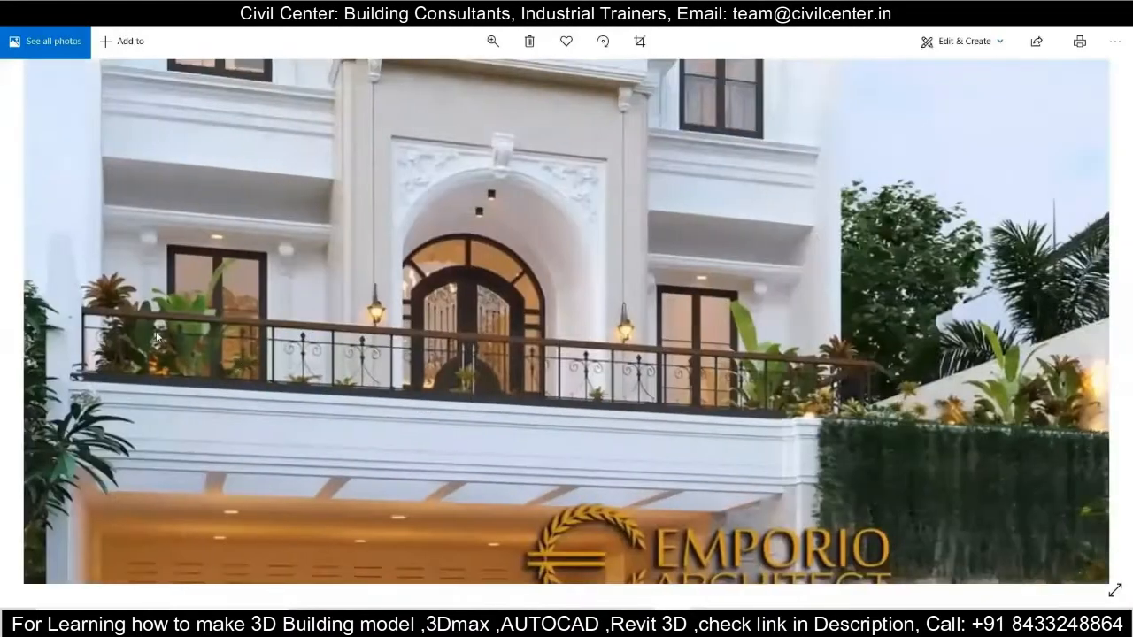
scroll(157, 336, up, 3)
mouse_move(682, 611)
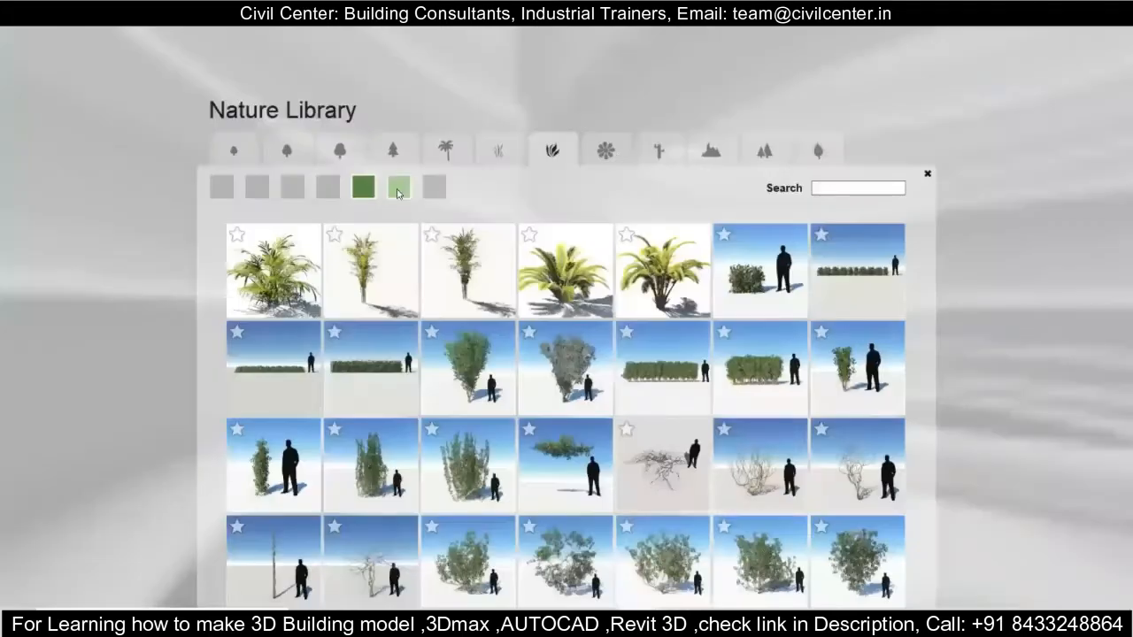
click(398, 187)
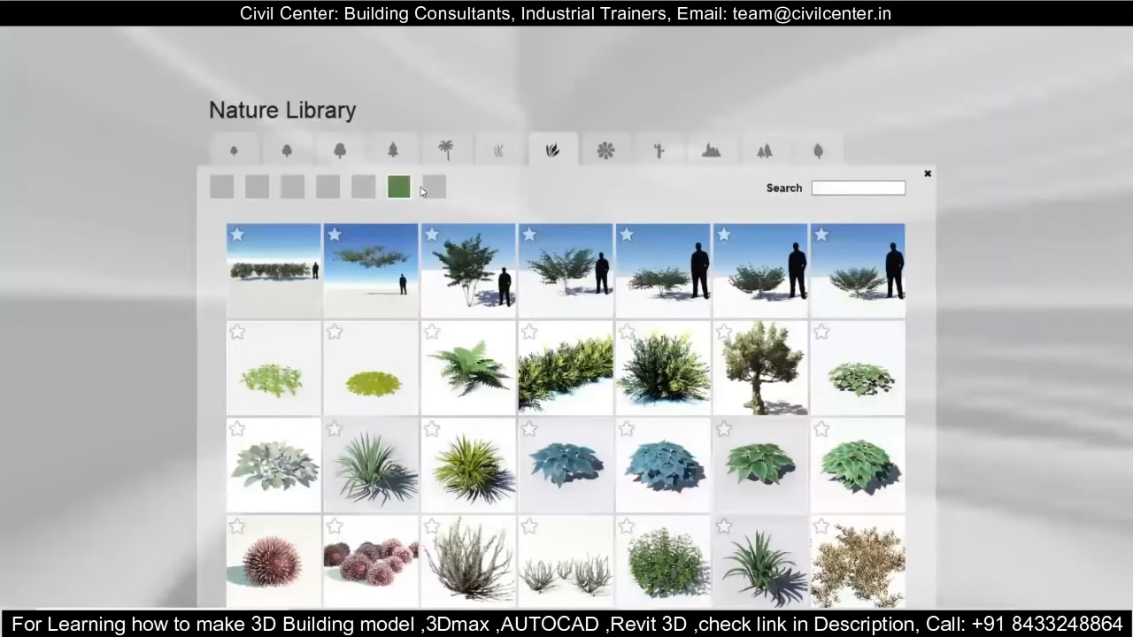
click(438, 188)
click(229, 186)
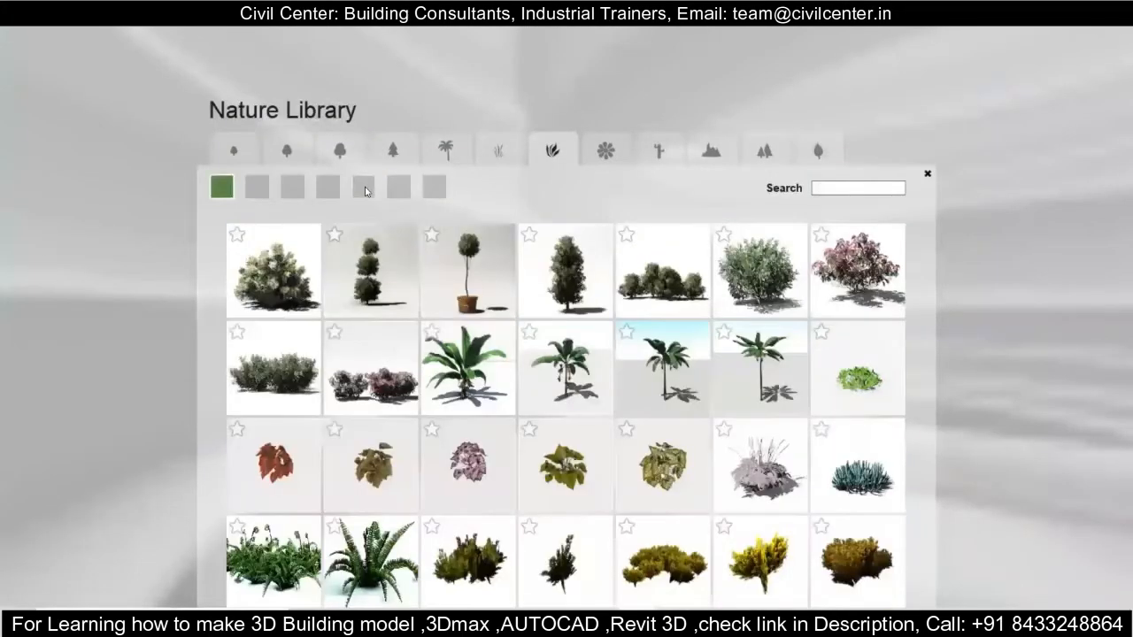
- Examine the grasses and the Leaf - Large trees in the Nature Library for suitable planting
click(501, 152)
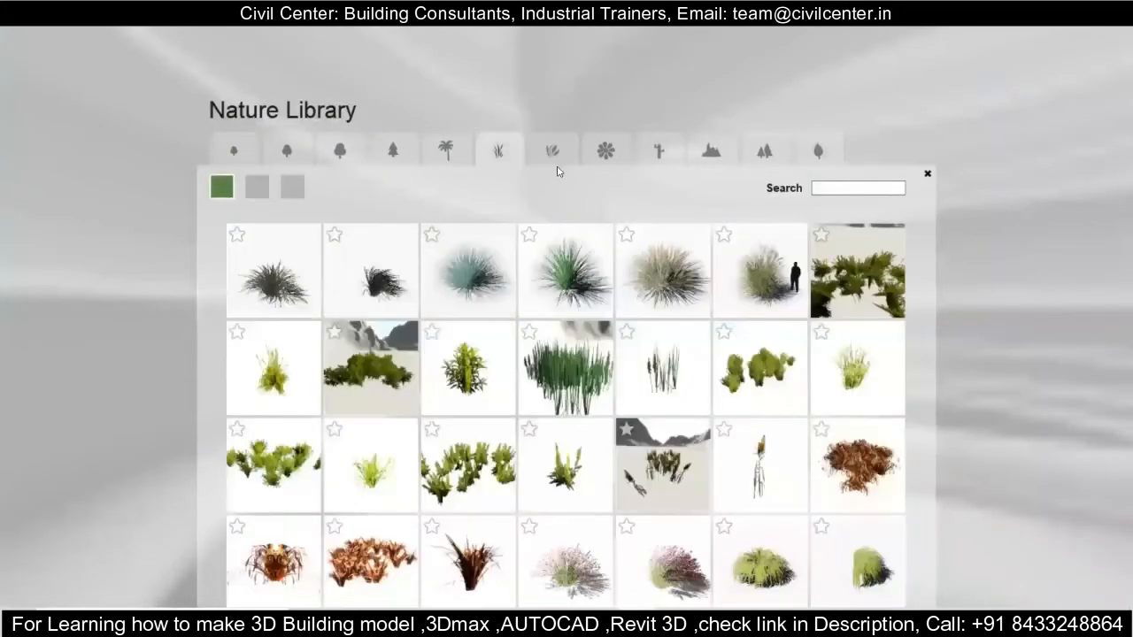
click(260, 189)
click(293, 186)
click(497, 152)
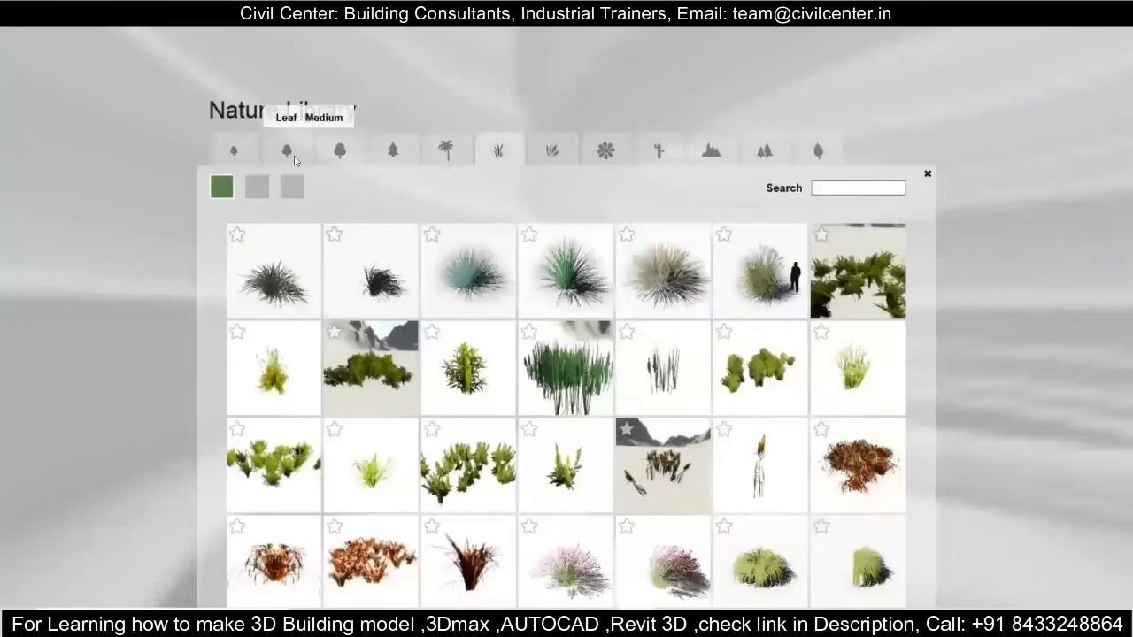
click(337, 152)
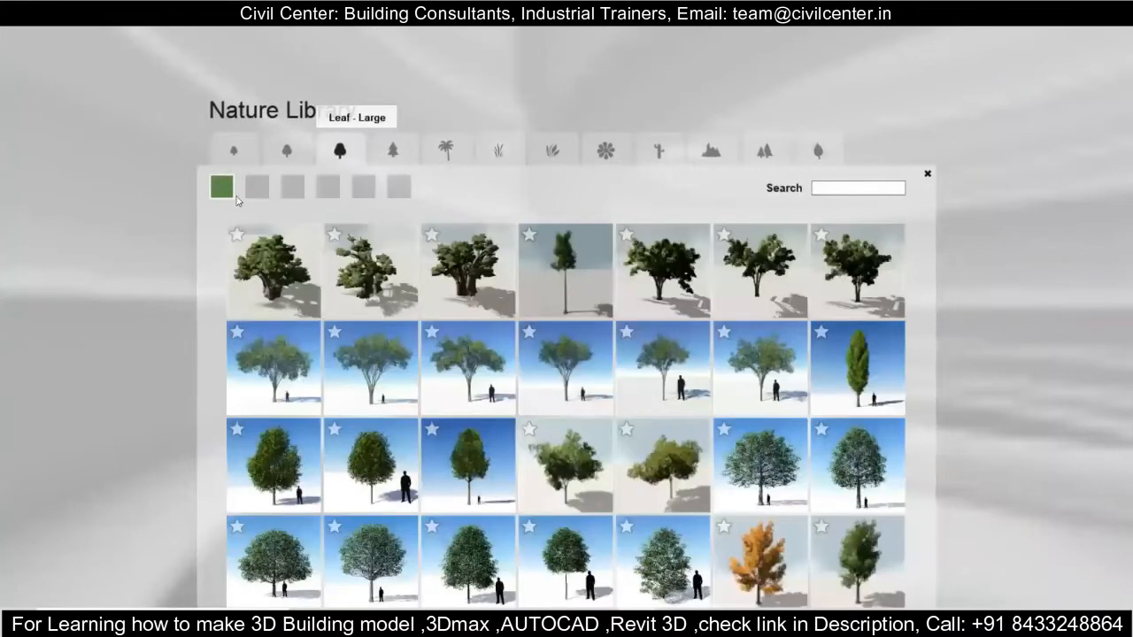
click(258, 186)
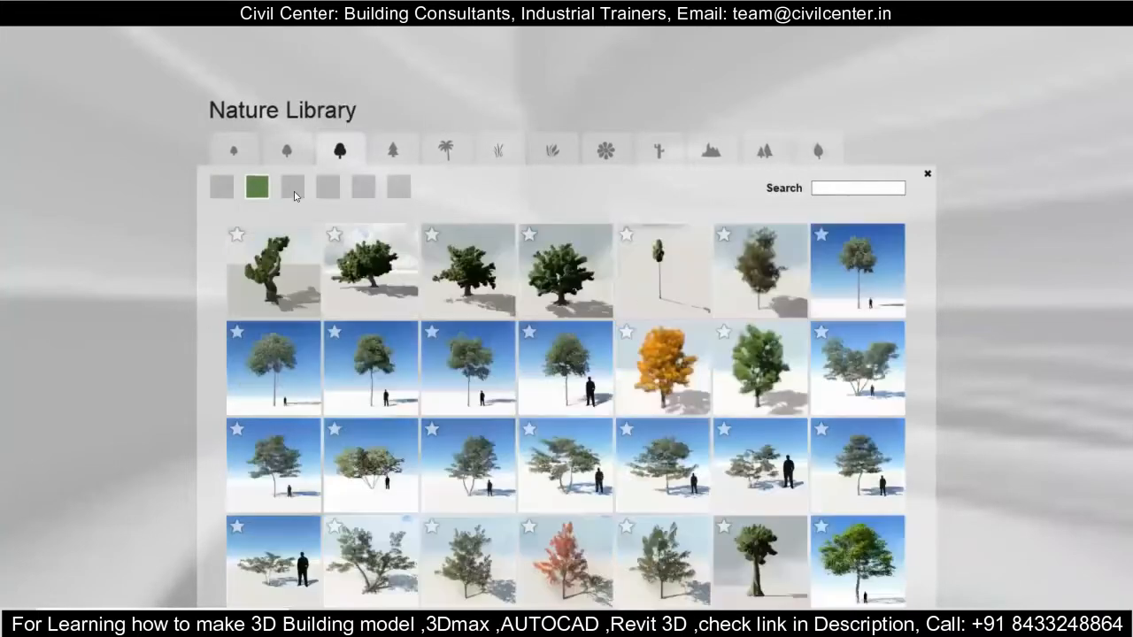
click(292, 187)
click(328, 187)
click(363, 187)
click(398, 187)
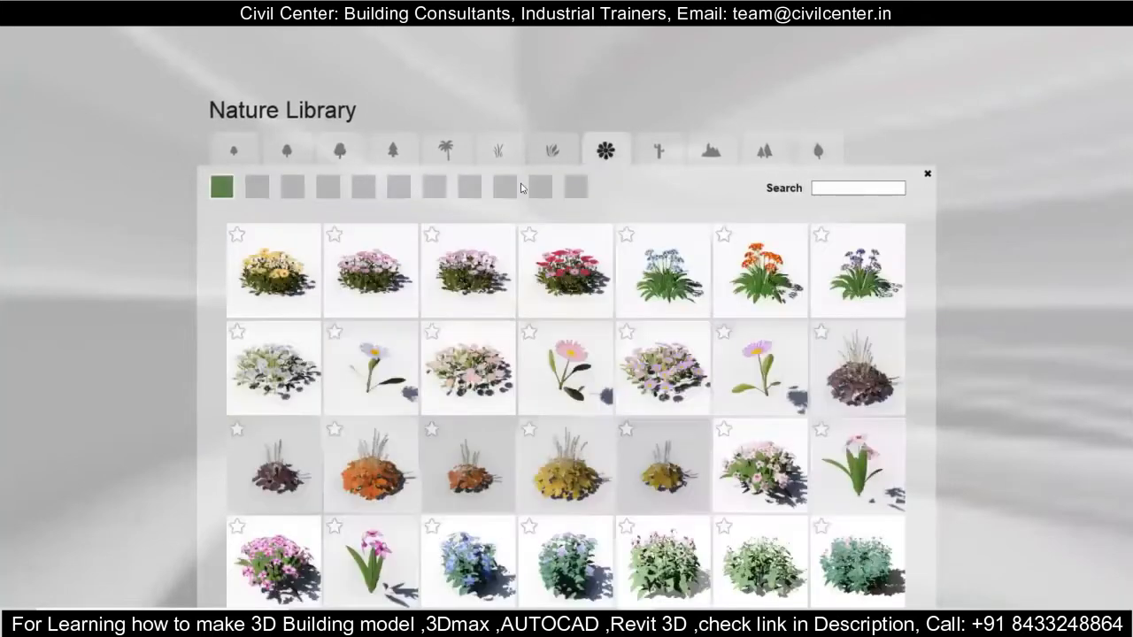
- Look through the pages of flowers in the Nature Library for suitable balcony planting
click(256, 187)
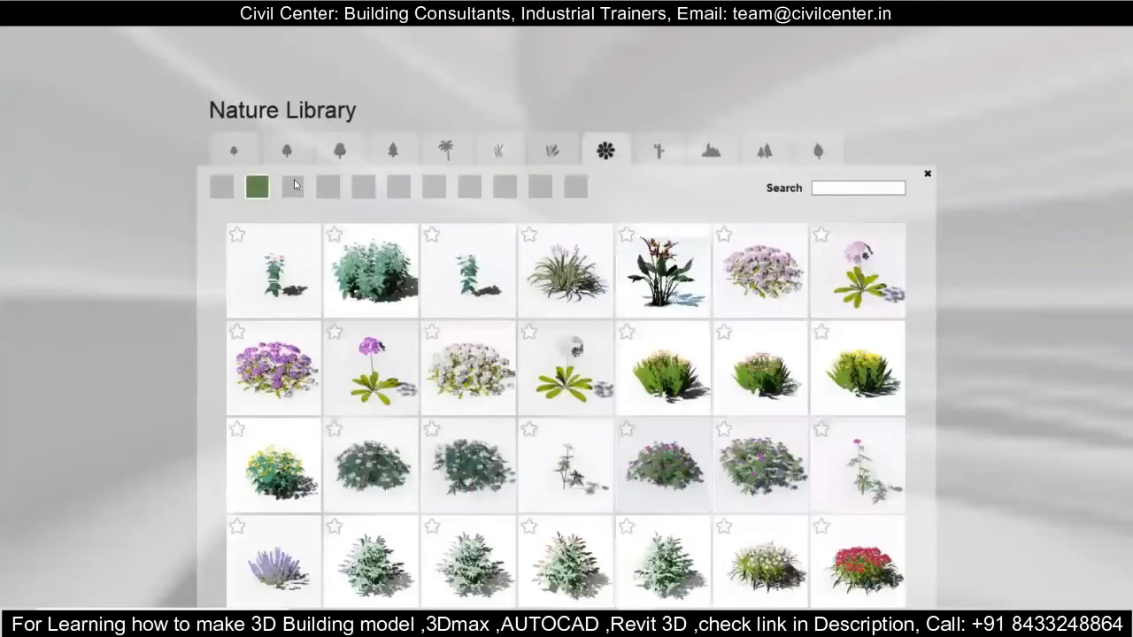
click(293, 187)
click(328, 187)
click(364, 187)
click(399, 187)
click(434, 187)
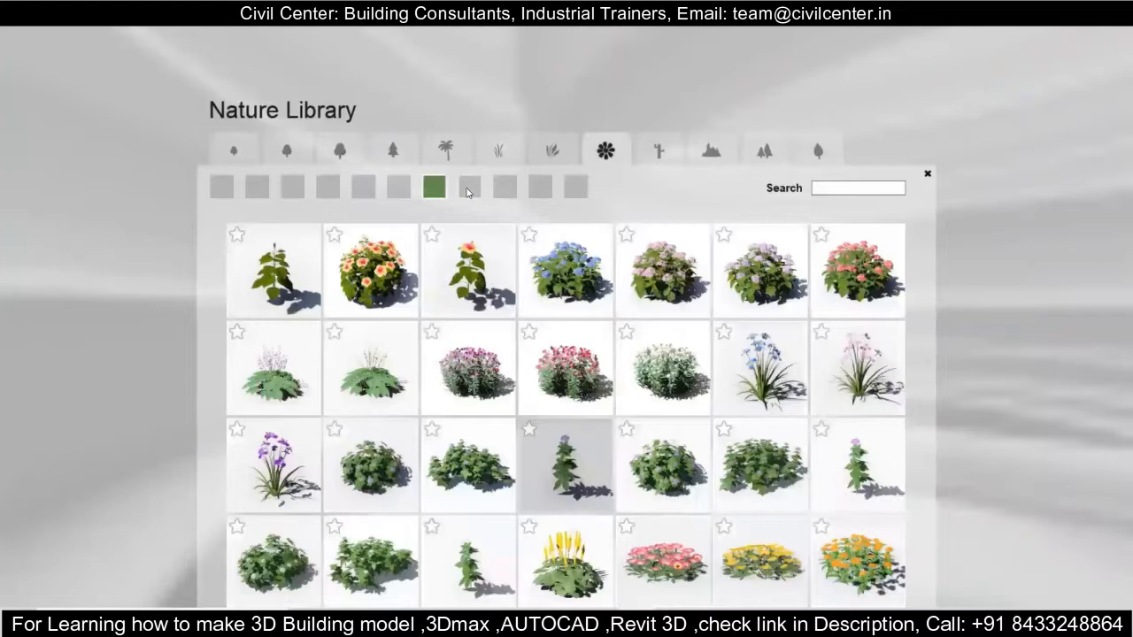
click(469, 187)
click(504, 186)
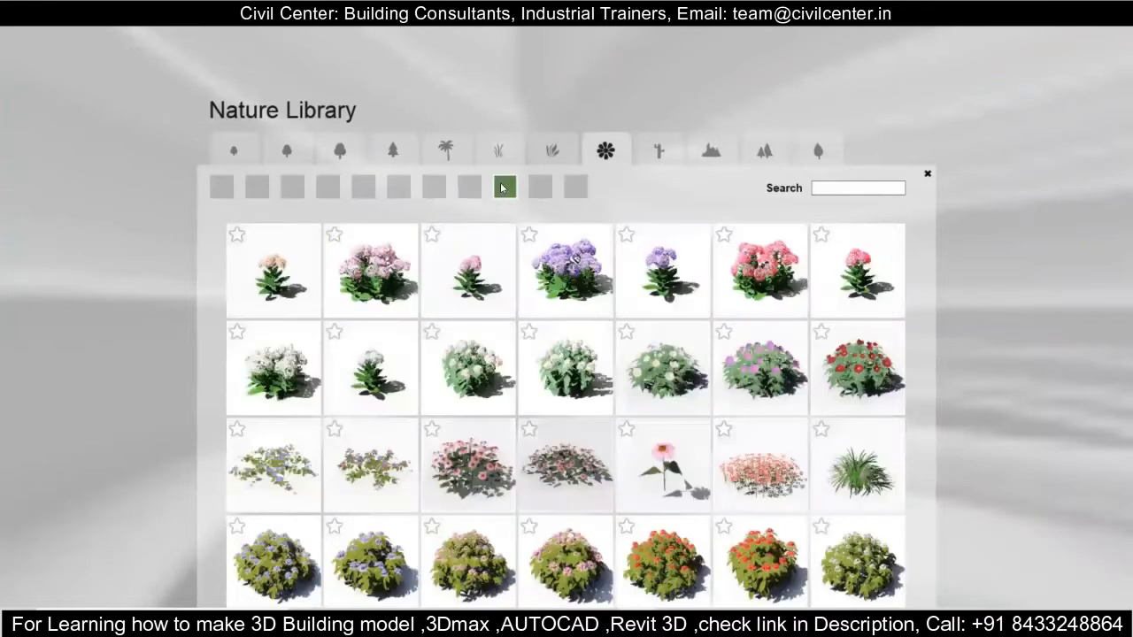
click(540, 187)
click(221, 186)
click(257, 187)
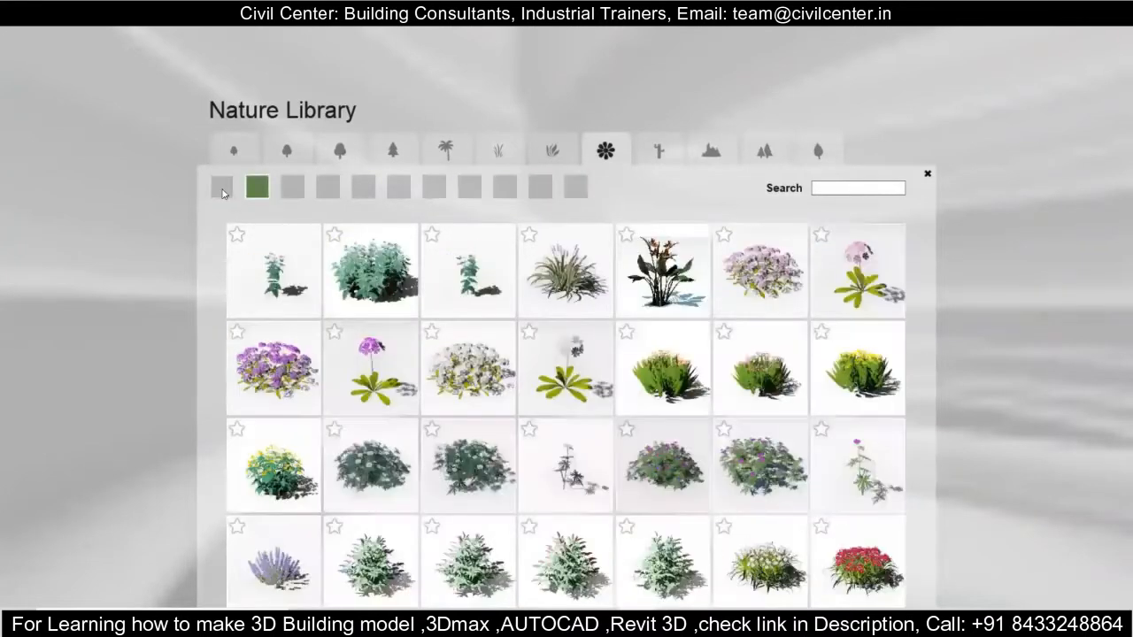
- Examine the cactus, Rocks, Clusters and leaf categories of the Nature Library, ending back at the Plants and flowers
click(666, 152)
click(709, 154)
click(763, 152)
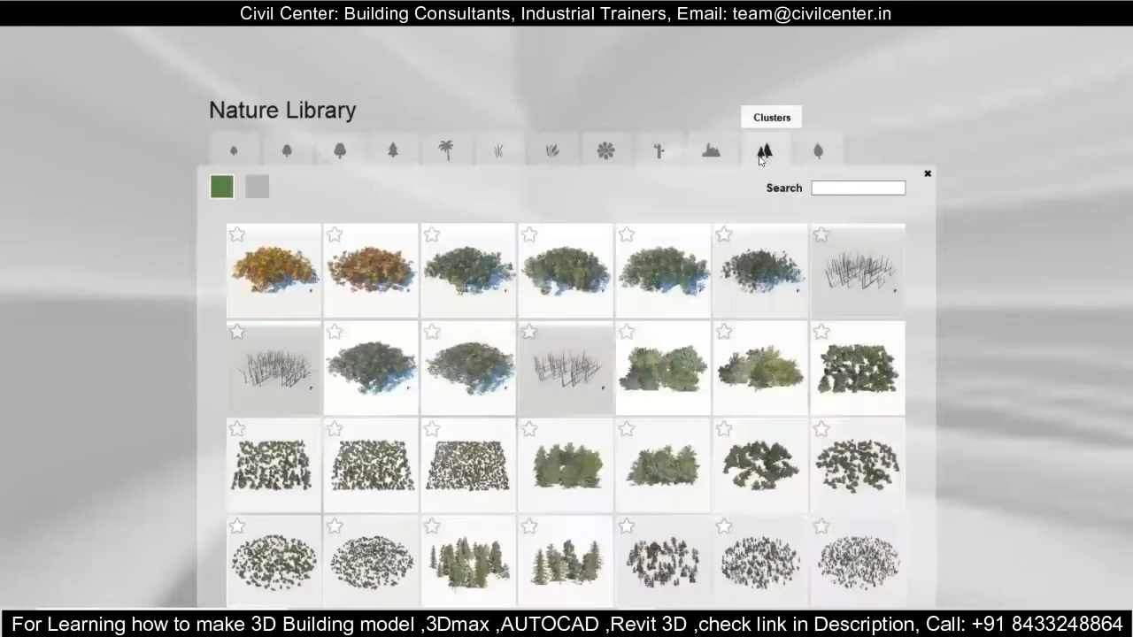
click(818, 152)
click(764, 152)
click(256, 188)
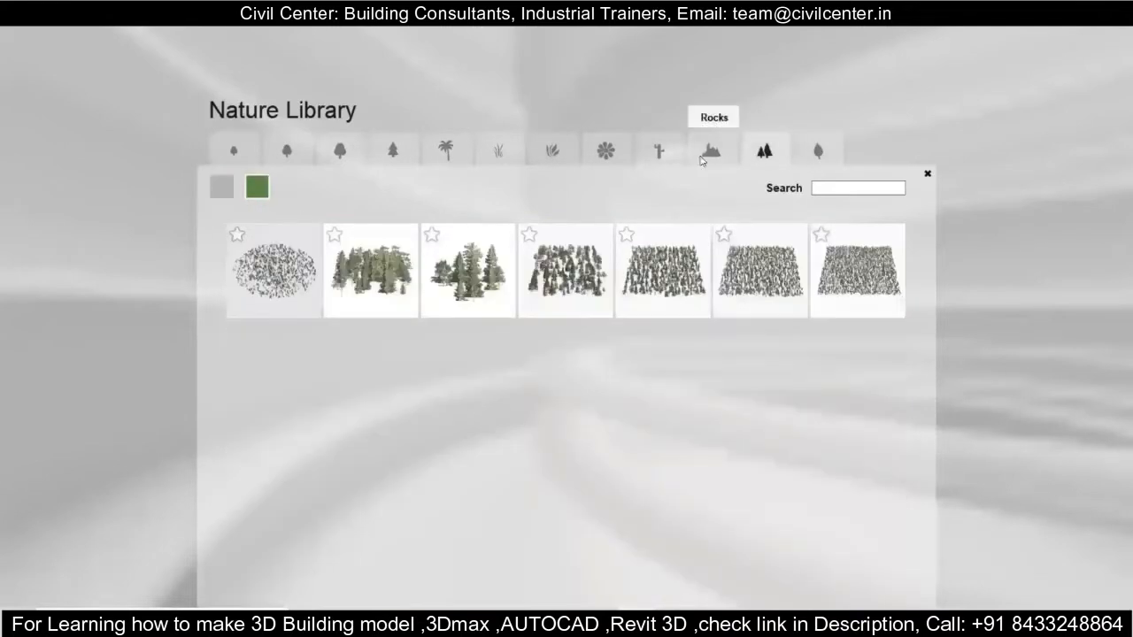
click(706, 161)
click(257, 188)
click(659, 152)
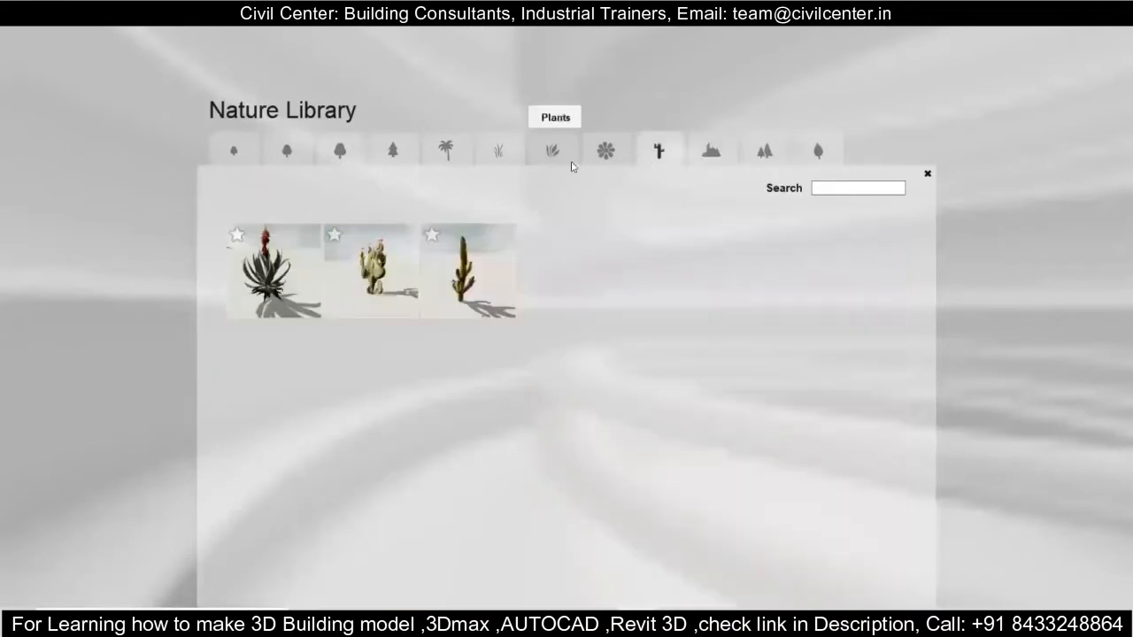
click(605, 152)
click(552, 154)
click(586, 164)
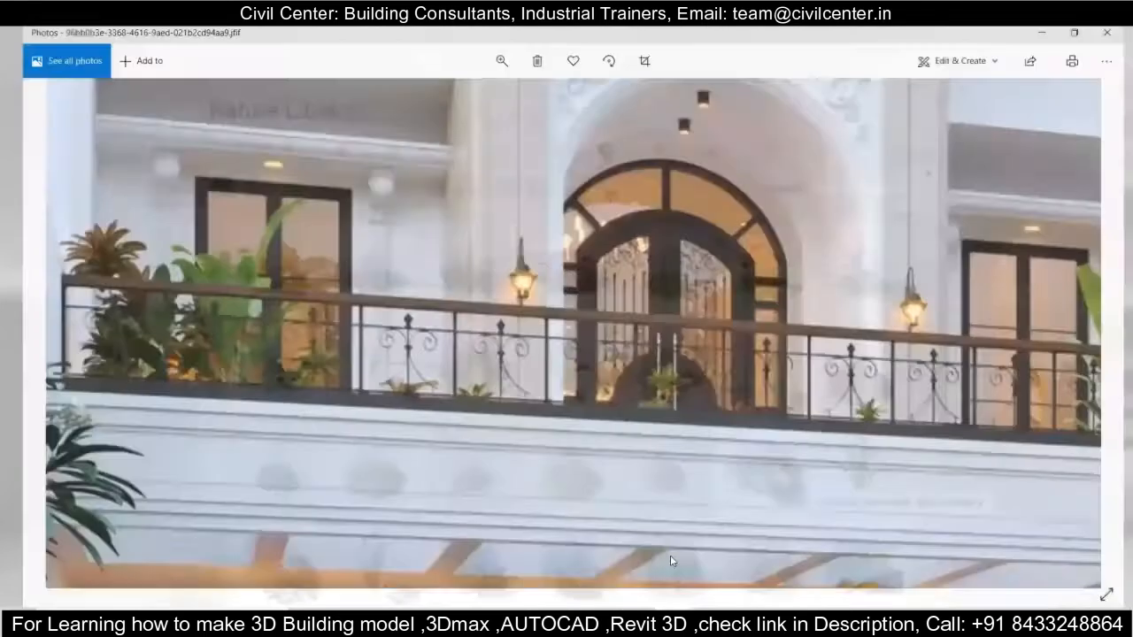
- Check the green wall in the reference photo and try placing the tall climbing hedge from Plants at the building's front
scroll(885, 374, up, 2)
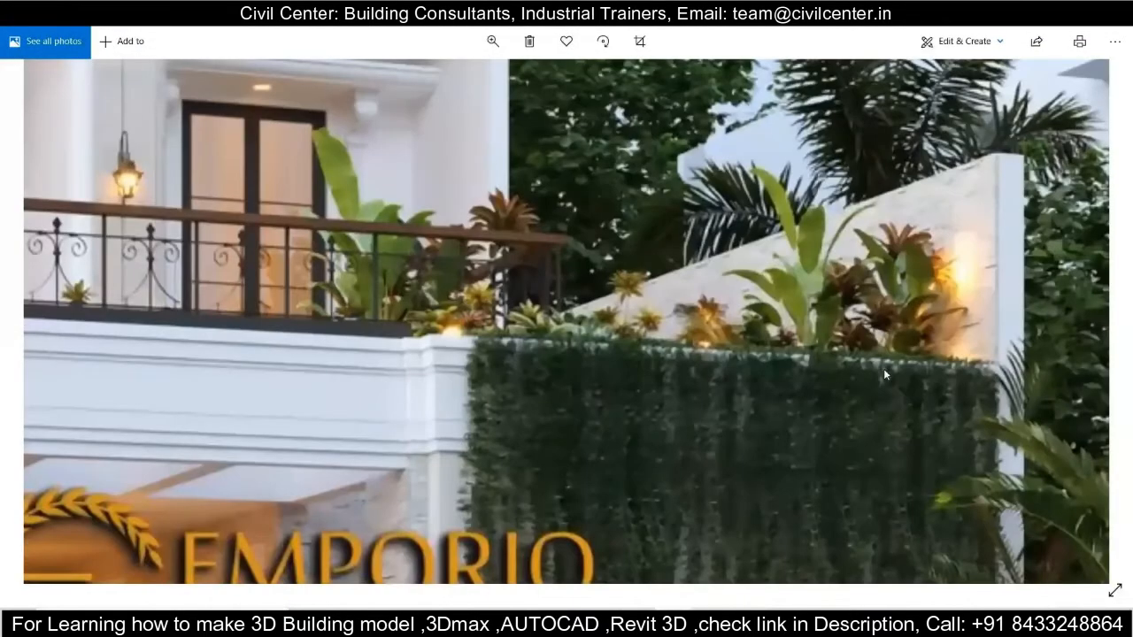
scroll(748, 425, down, 2)
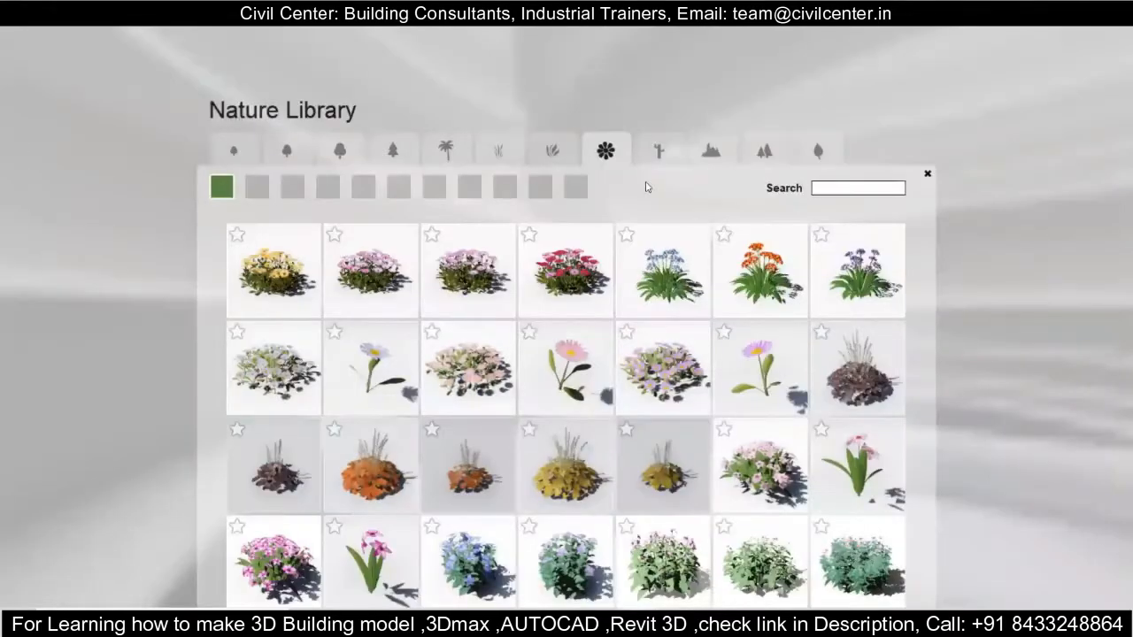
click(550, 152)
click(258, 187)
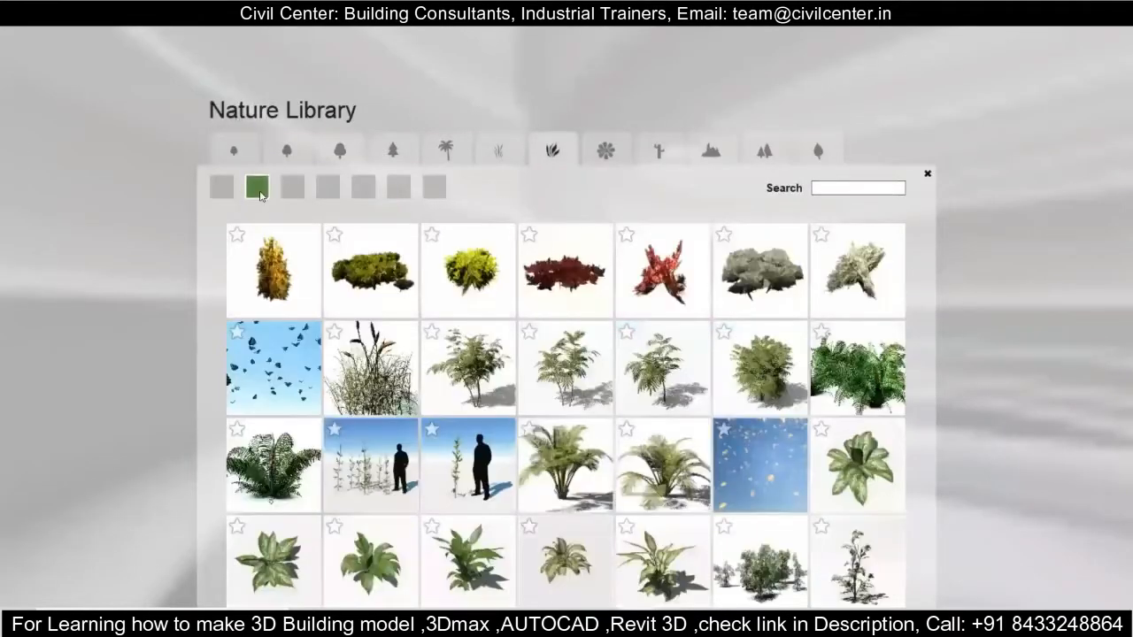
click(292, 188)
click(329, 188)
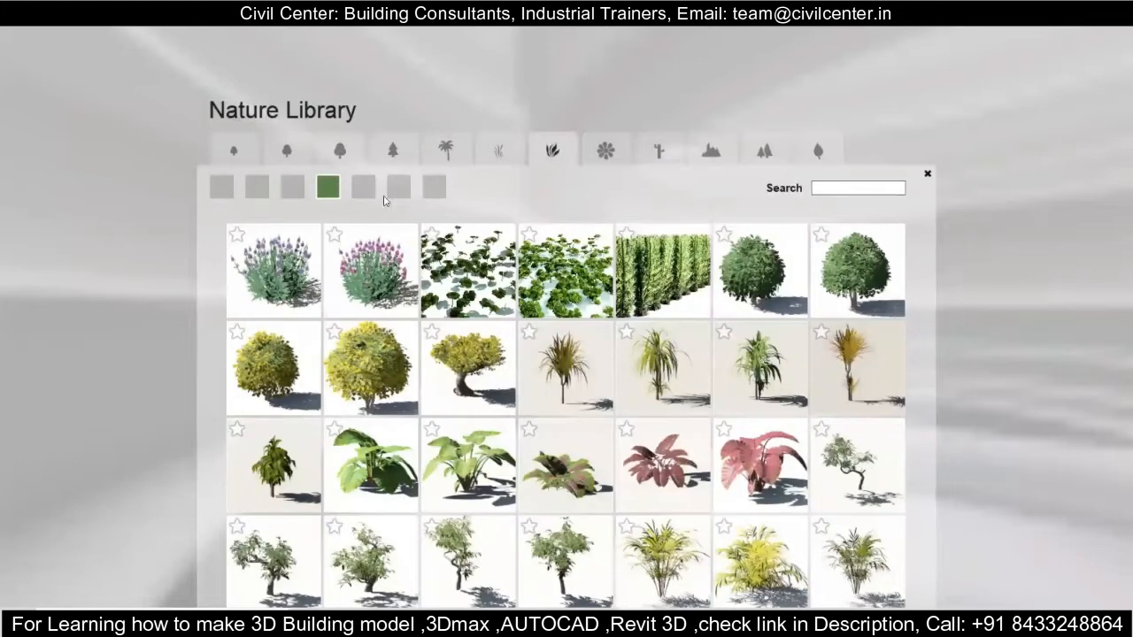
click(647, 278)
scroll(476, 400, up, 4)
right_drag(475, 400, 397, 503)
scroll(464, 354, up, 5)
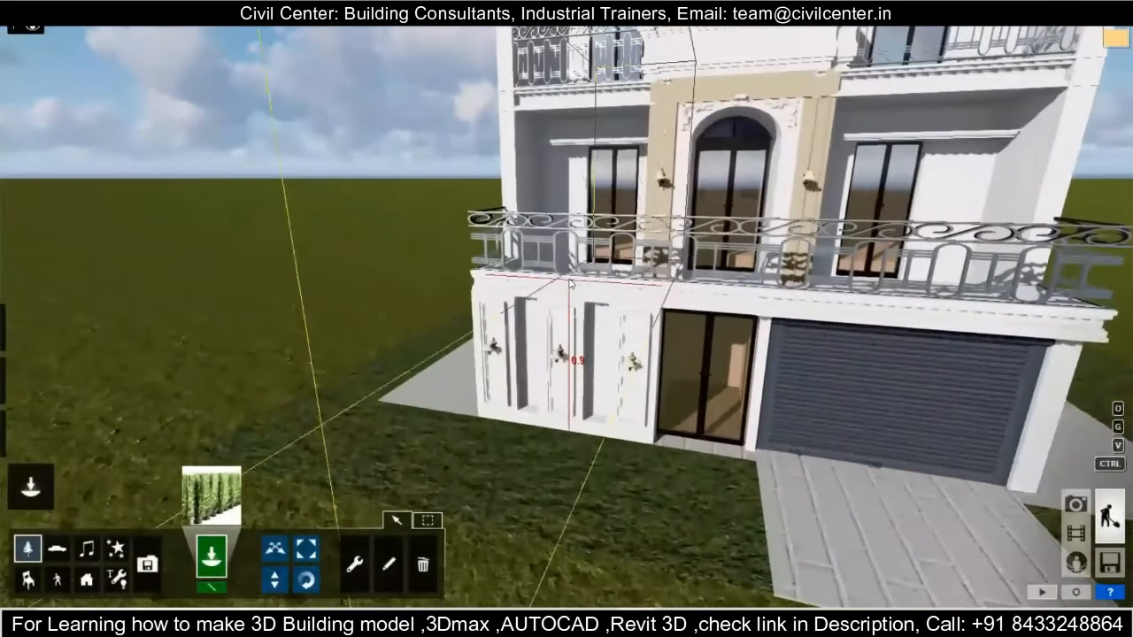
click(366, 315)
right_drag(367, 316, 374, 274)
key(Delete)
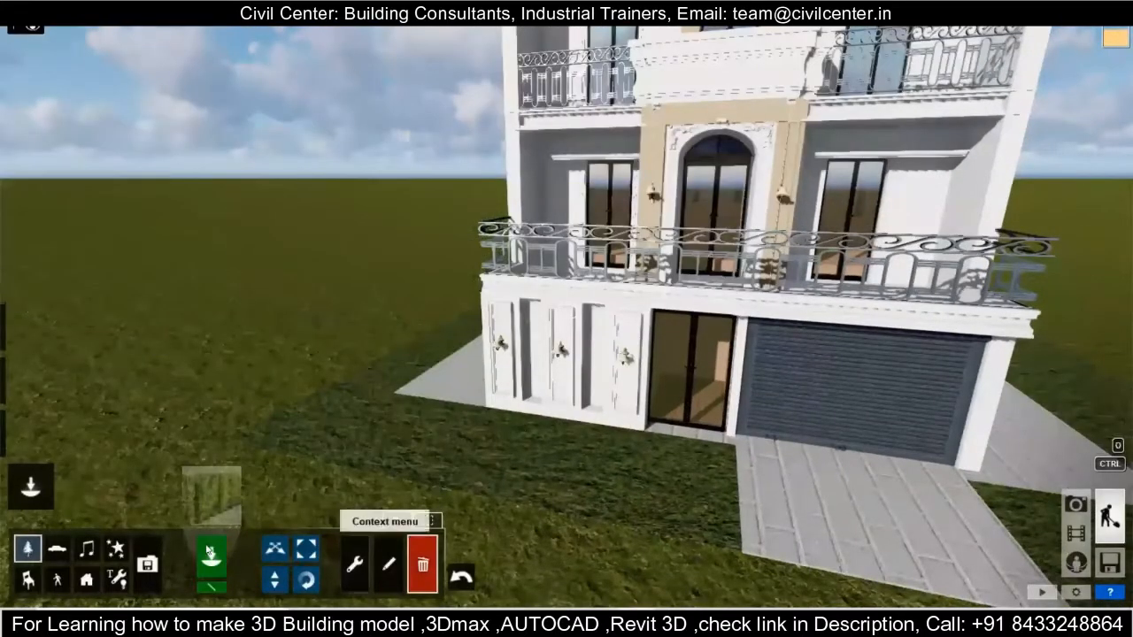
- Look through the first four pages of flowers in the Nature Library and check the balcony plants in the reference photo
click(210, 551)
click(606, 150)
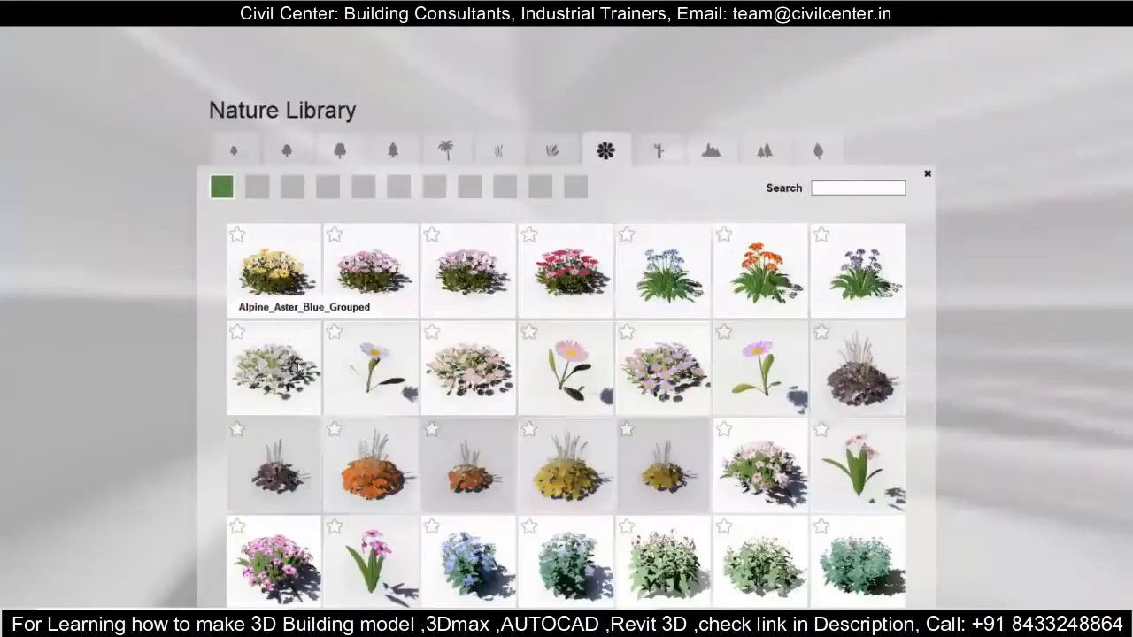
click(258, 187)
click(292, 187)
click(326, 189)
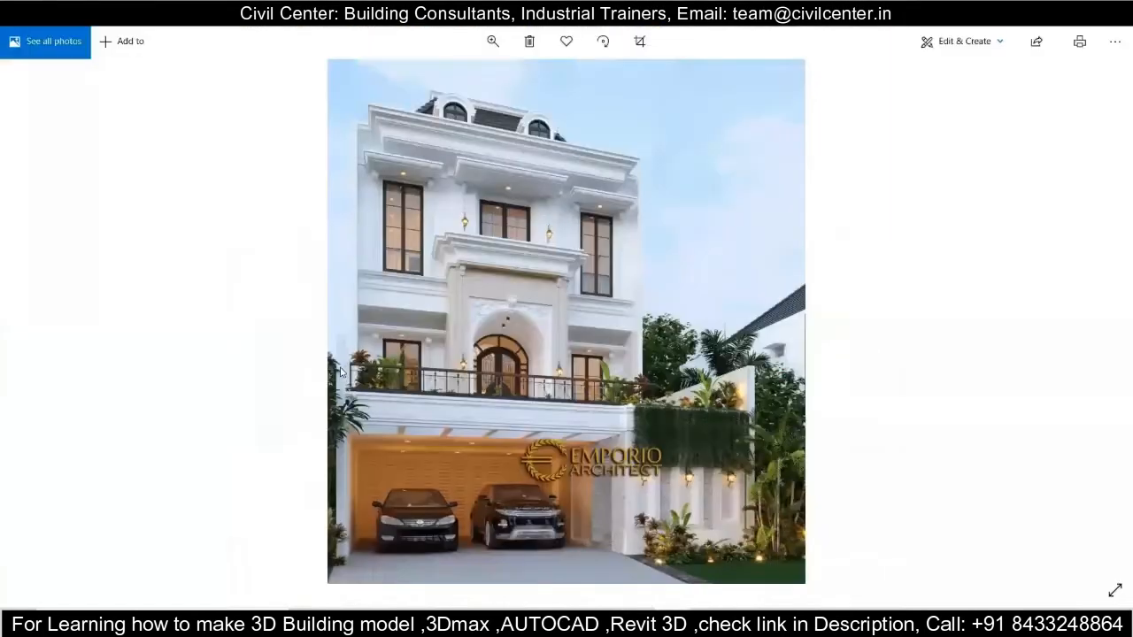
ctrl+scroll(173, 345, up, 3)
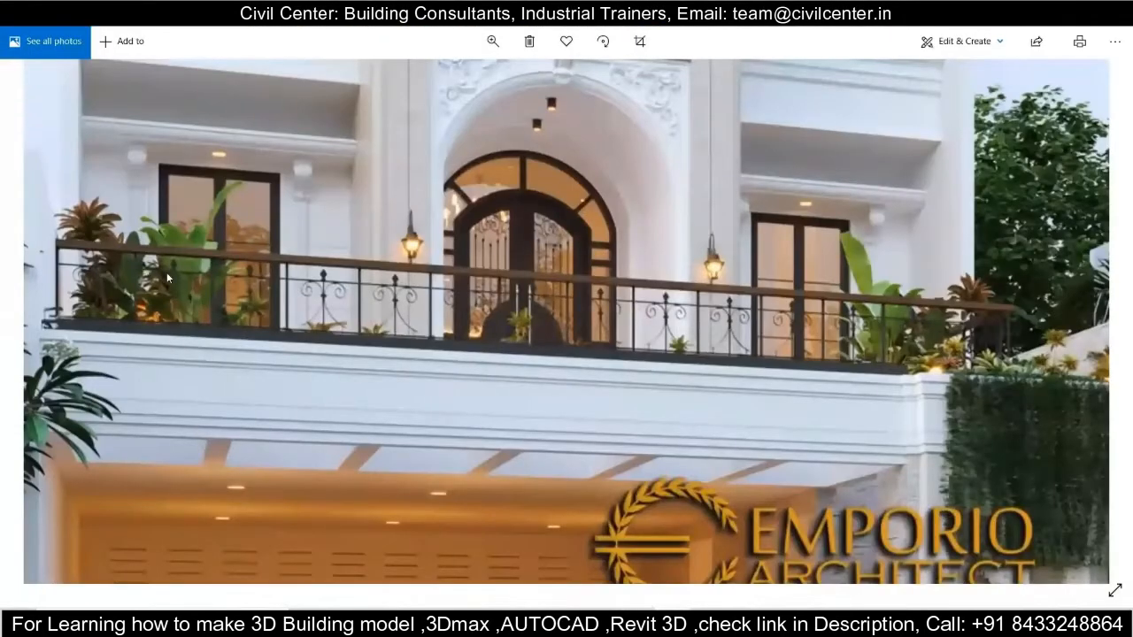
ctrl+scroll(167, 277, down, 2)
ctrl+scroll(797, 308, down, 2)
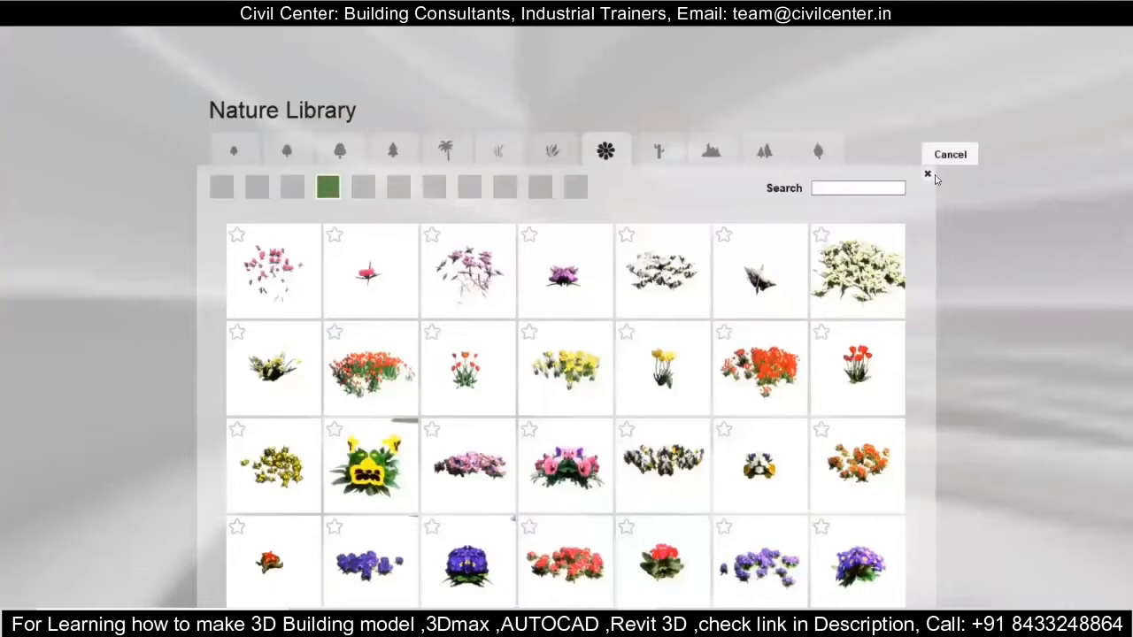
click(934, 176)
- Examine the building's front from afar and up close, including the lowest balcony, the arched doorway and its wall lamps
scroll(726, 289, down, 4)
middle_drag(726, 288, 807, 248)
scroll(834, 286, up, 4)
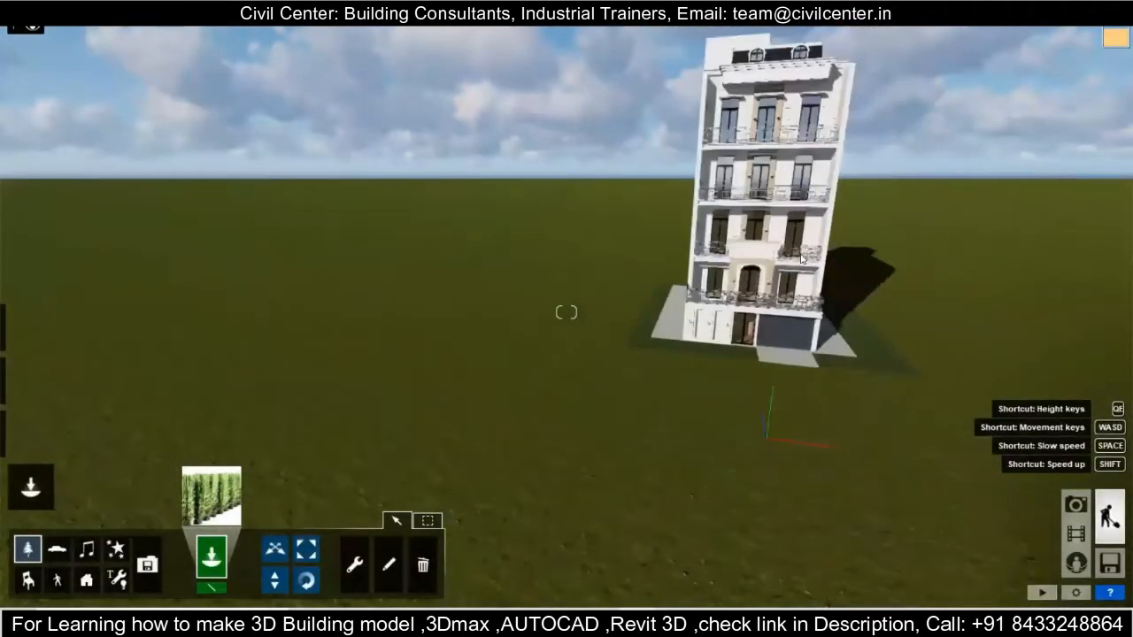
scroll(808, 248, down, 1)
scroll(736, 296, up, 4)
right_drag(735, 296, 574, 304)
scroll(573, 304, up, 3)
scroll(573, 304, up, 3)
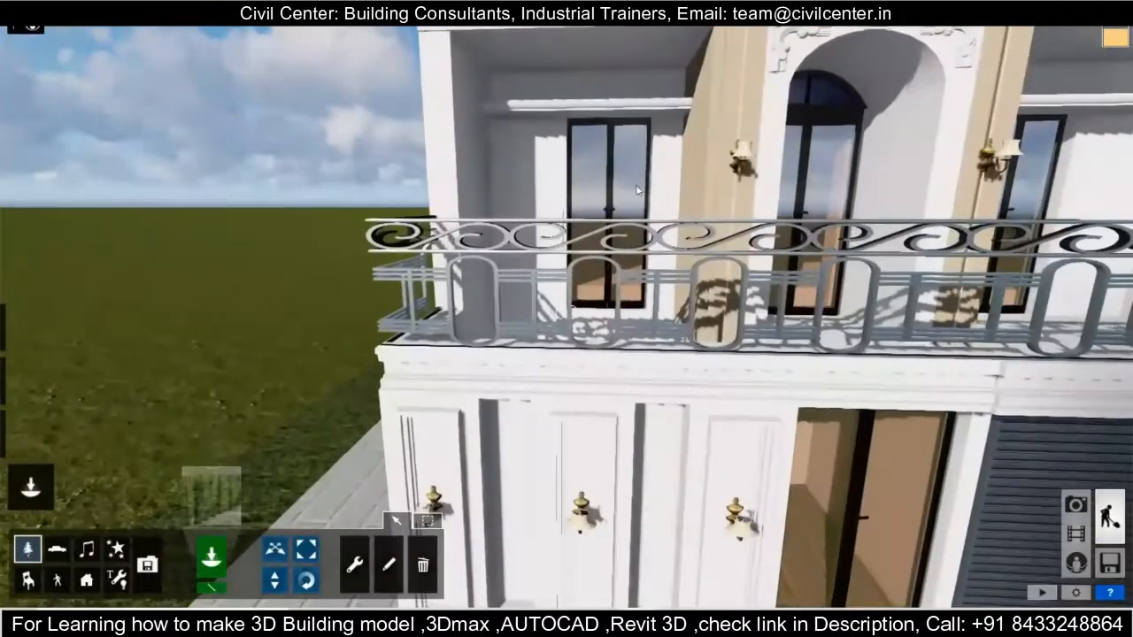
scroll(705, 270, down, 5)
scroll(705, 270, down, 5)
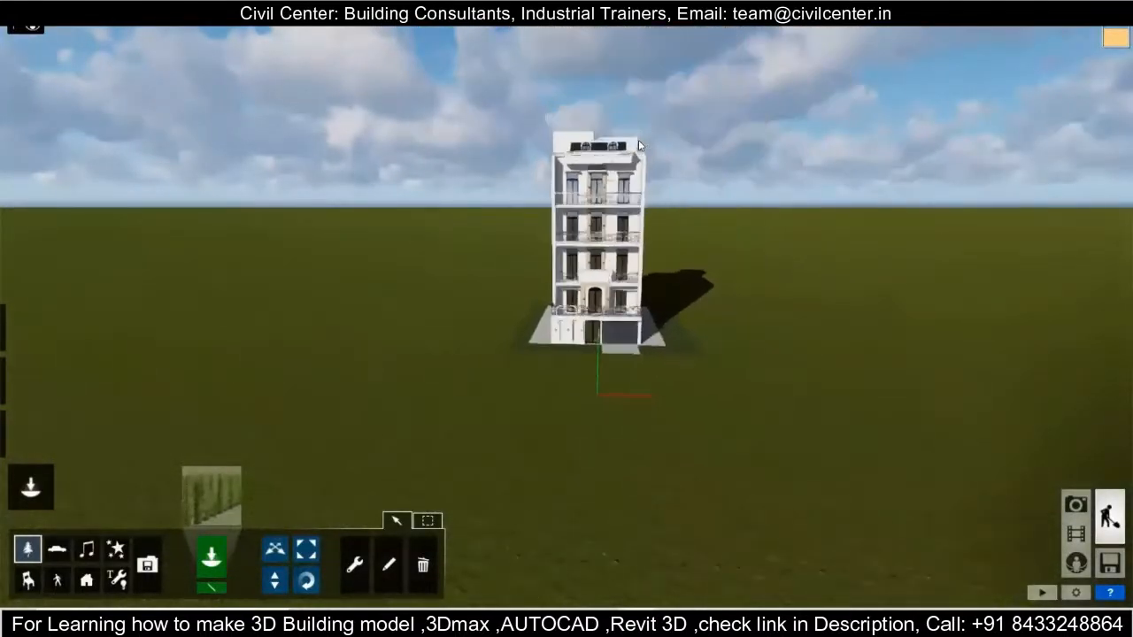
scroll(575, 236, up, 2)
scroll(575, 237, down, 3)
right_drag(575, 237, 573, 312)
scroll(573, 312, up, 4)
scroll(573, 312, up, 5)
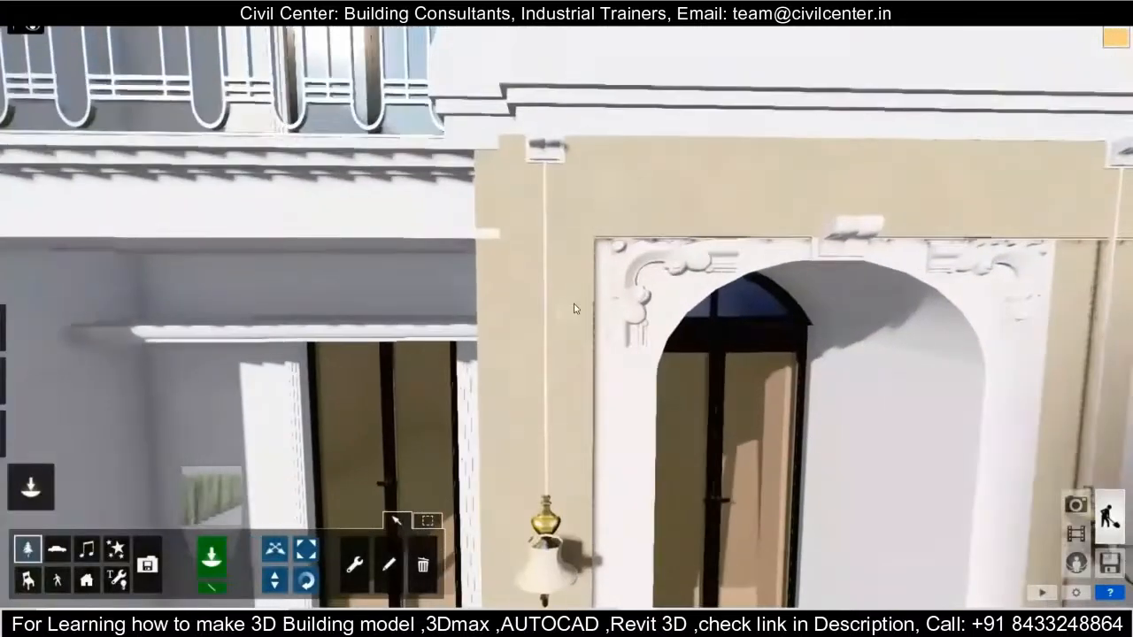
scroll(576, 309, down, 3)
- Adjust the sun height and set the sun brightness to 0.2 to soften the light on the facade
click(30, 326)
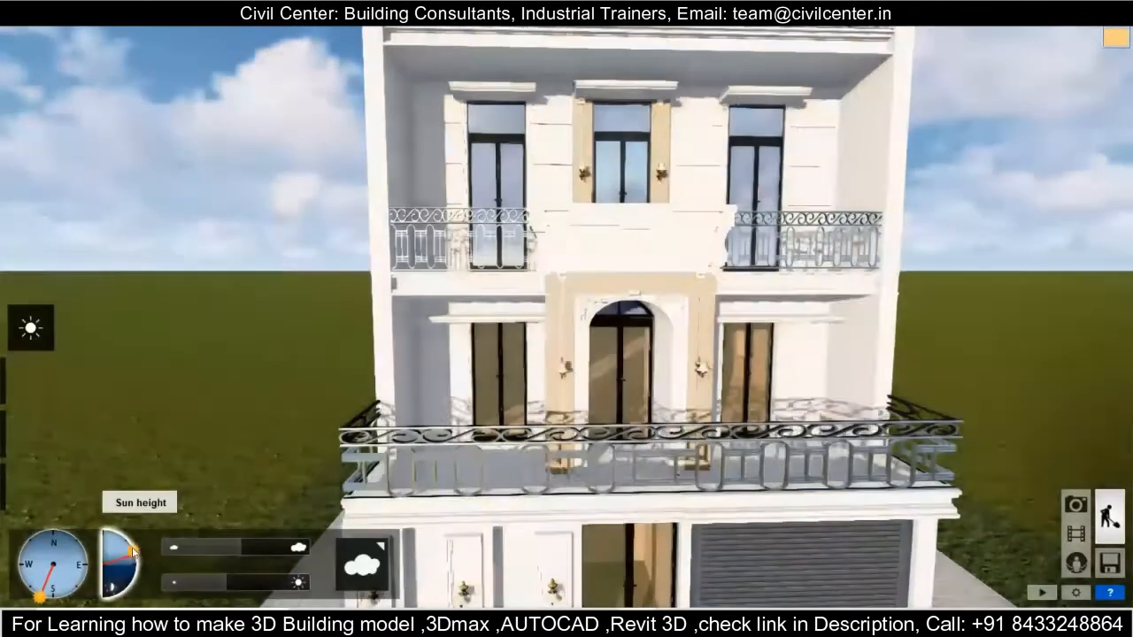
click(132, 548)
drag(202, 586, 193, 585)
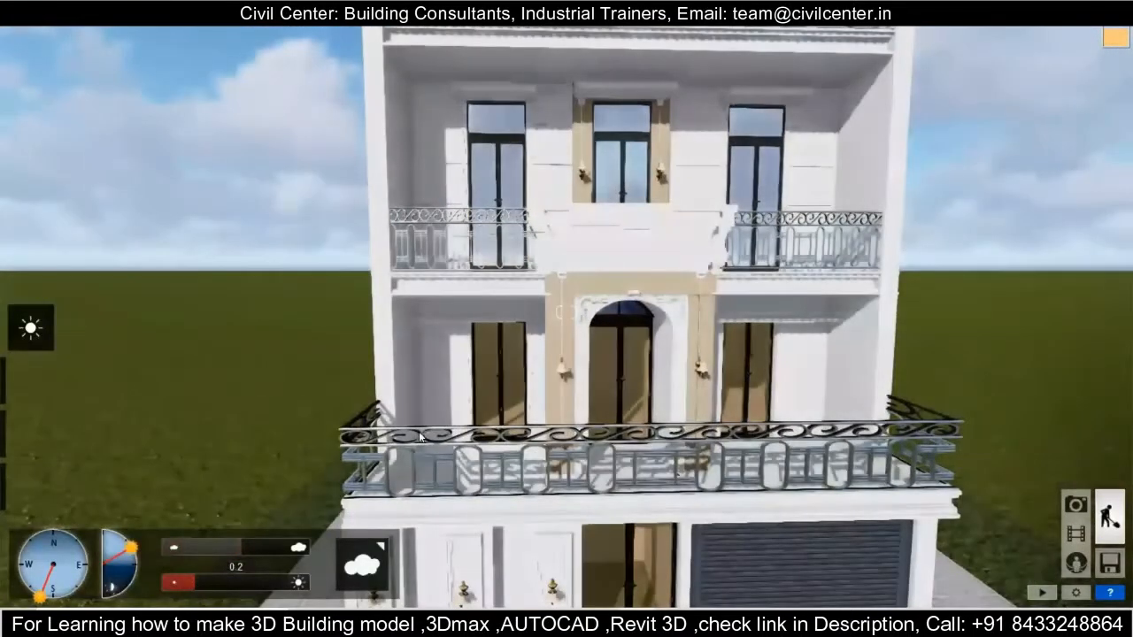
scroll(581, 410, down, 3)
right_drag(581, 412, 567, 280)
scroll(567, 312, up, 3)
scroll(567, 312, up, 2)
scroll(566, 312, down, 2)
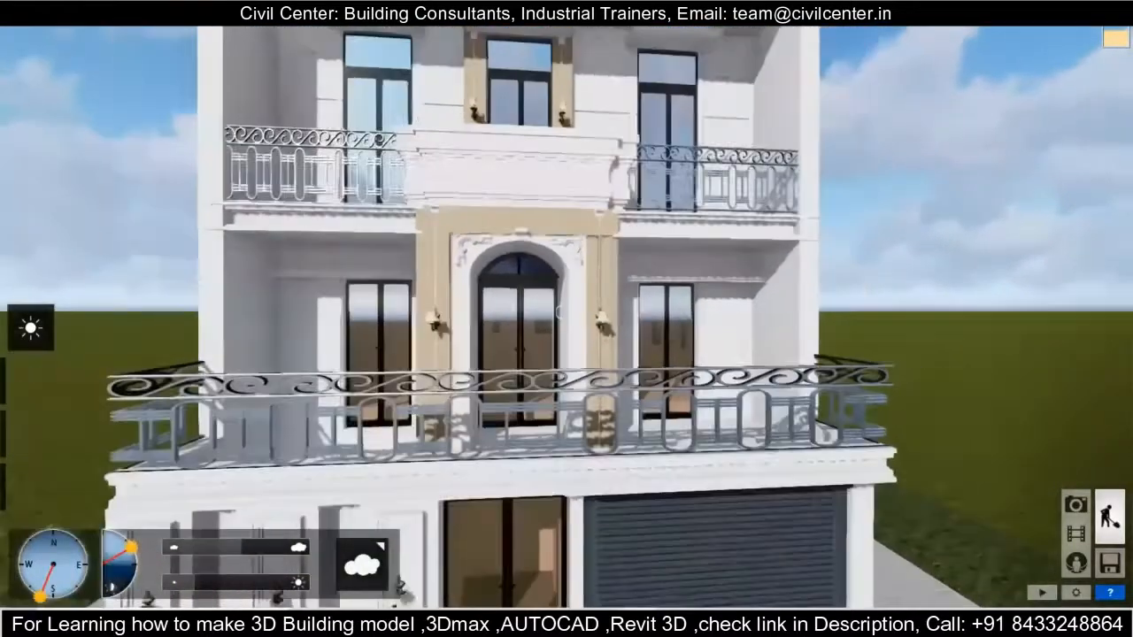
- Look through the Outdoor Library categories, from fences and buildings to lighting, furniture, signs and waste, for usable objects
click(31, 483)
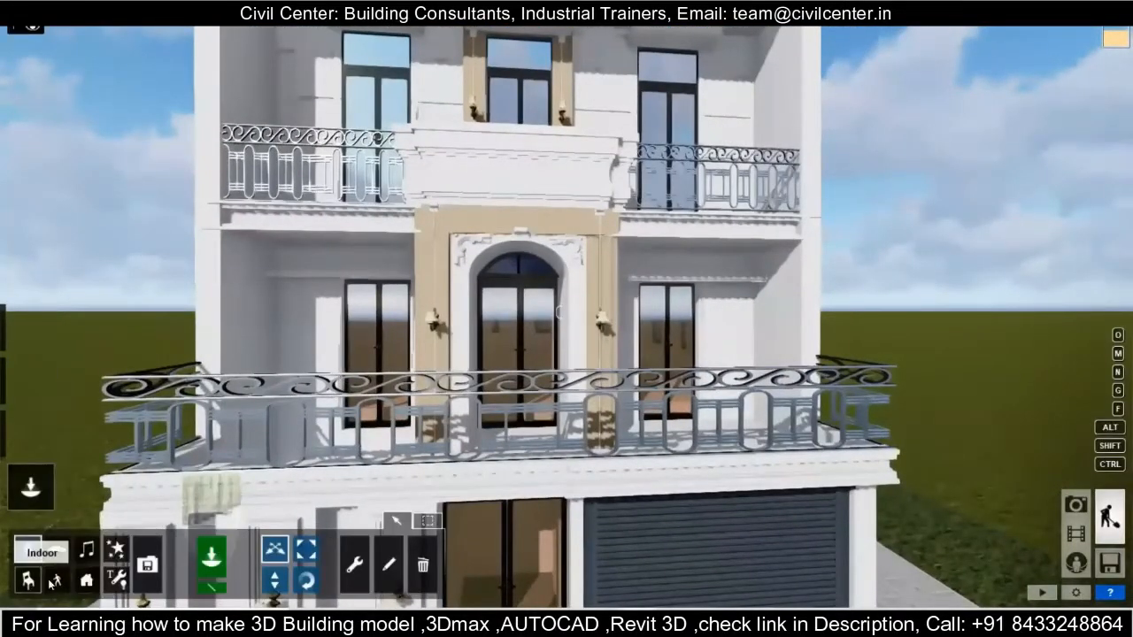
click(87, 581)
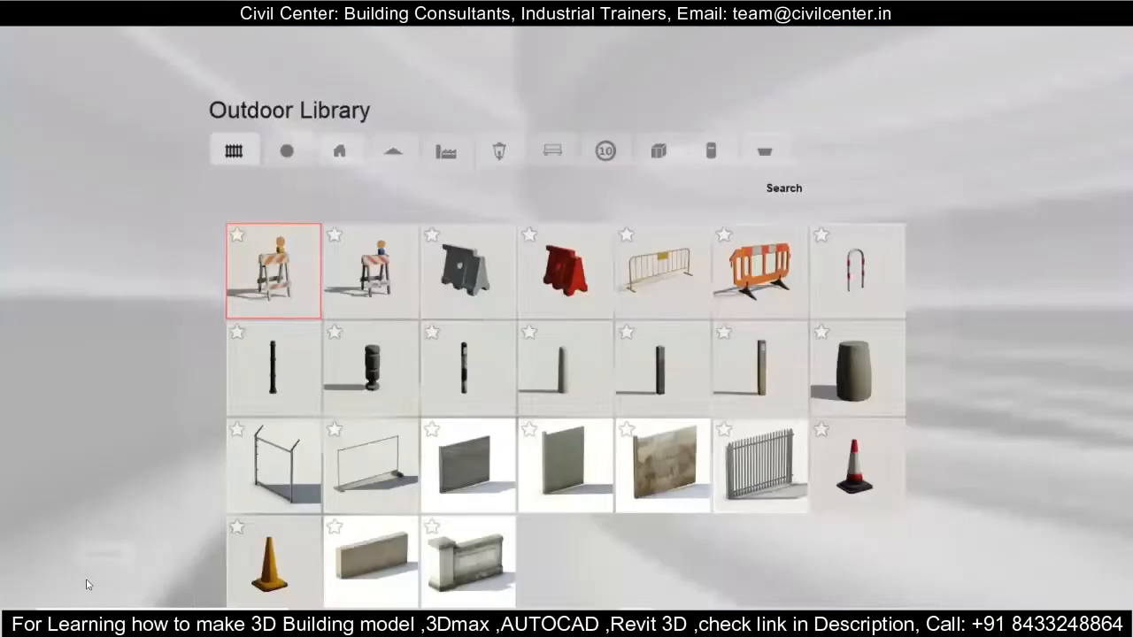
click(303, 153)
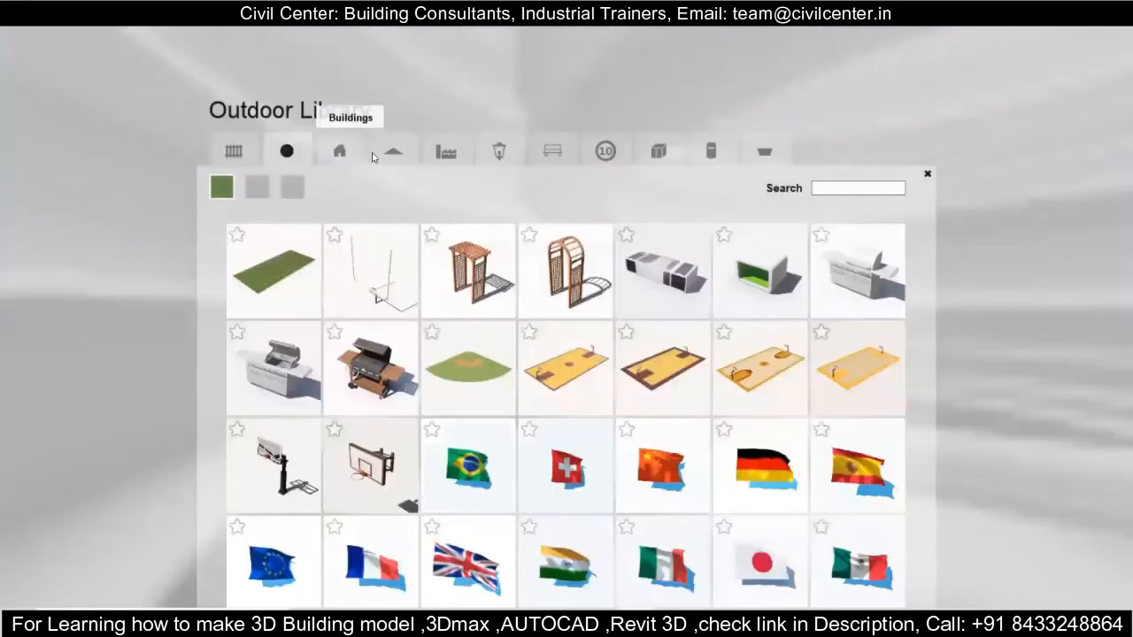
click(341, 153)
click(393, 154)
click(499, 152)
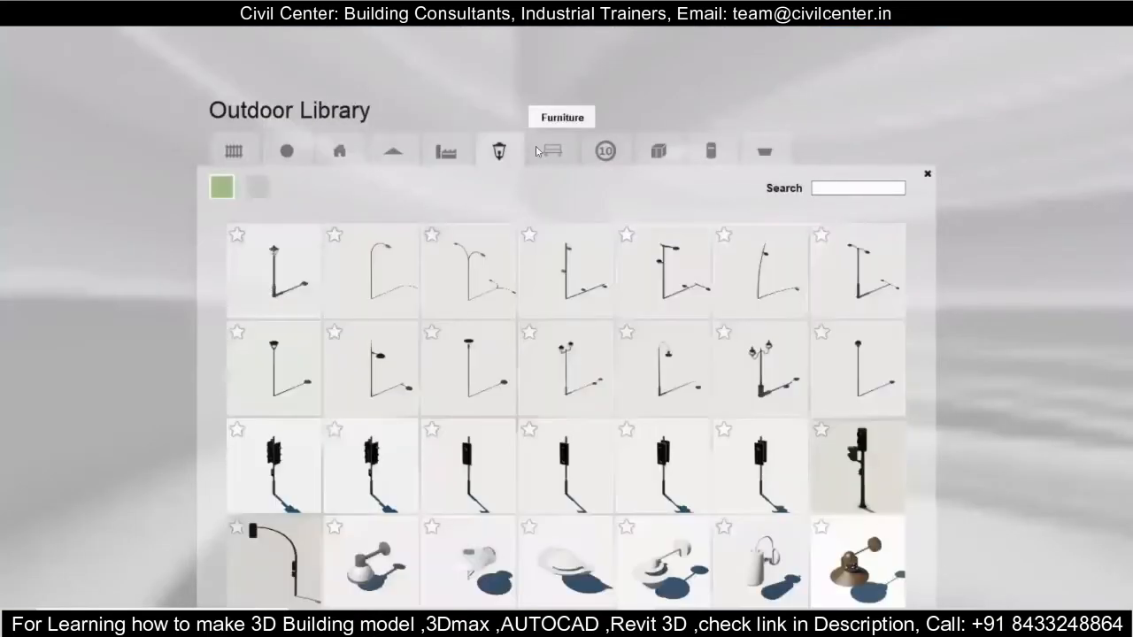
click(549, 152)
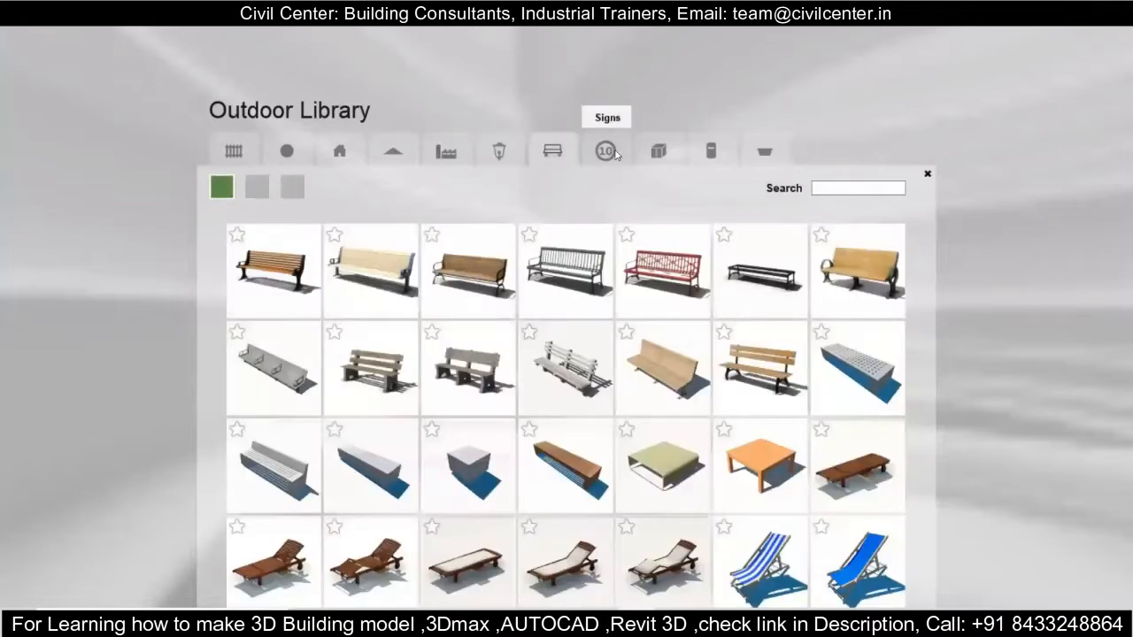
click(611, 154)
click(661, 154)
click(713, 154)
click(768, 155)
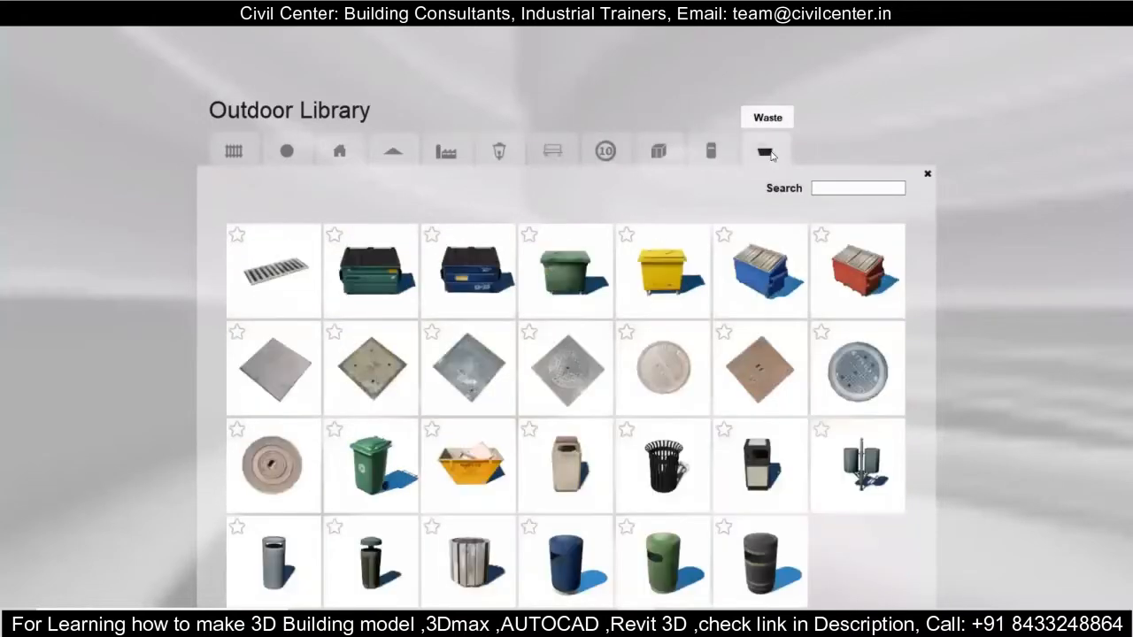
click(928, 174)
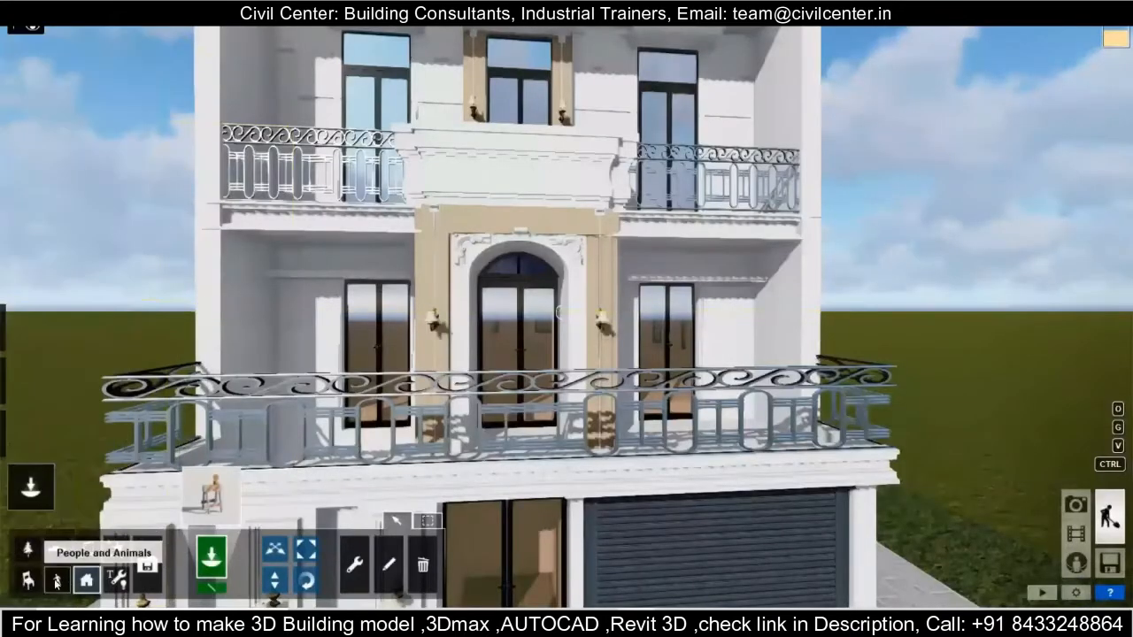
- Look through the Character Library, from the pages of men and women to the animals and silhouettes
click(57, 579)
click(210, 492)
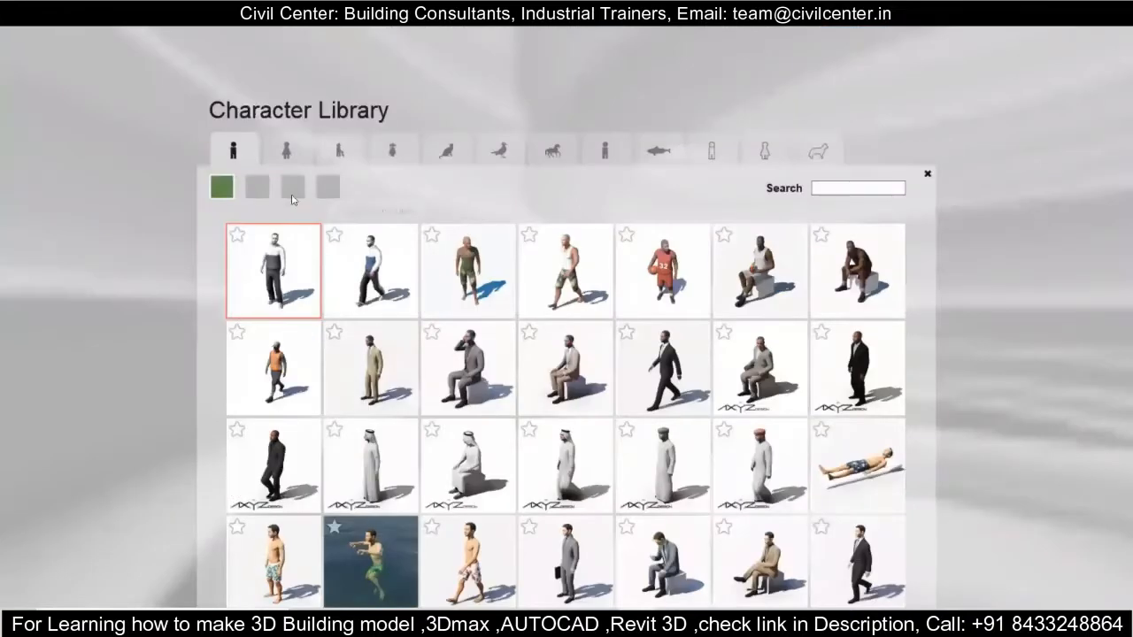
click(258, 187)
click(292, 188)
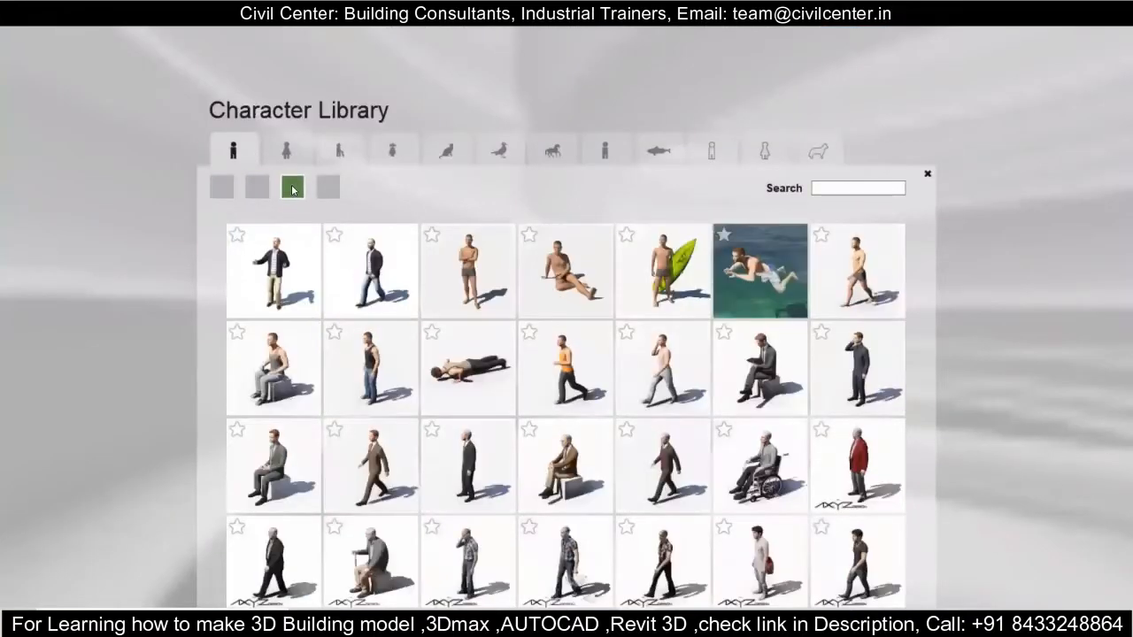
click(328, 189)
click(302, 157)
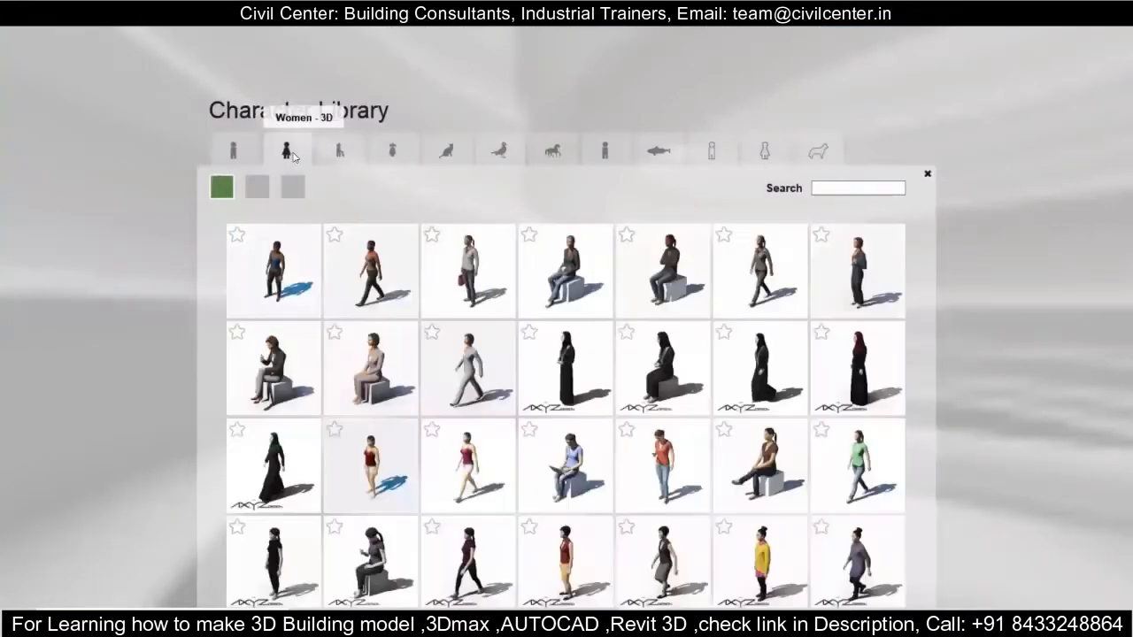
click(349, 149)
click(392, 150)
click(446, 151)
click(499, 151)
click(552, 151)
click(606, 152)
click(658, 152)
click(711, 152)
click(763, 150)
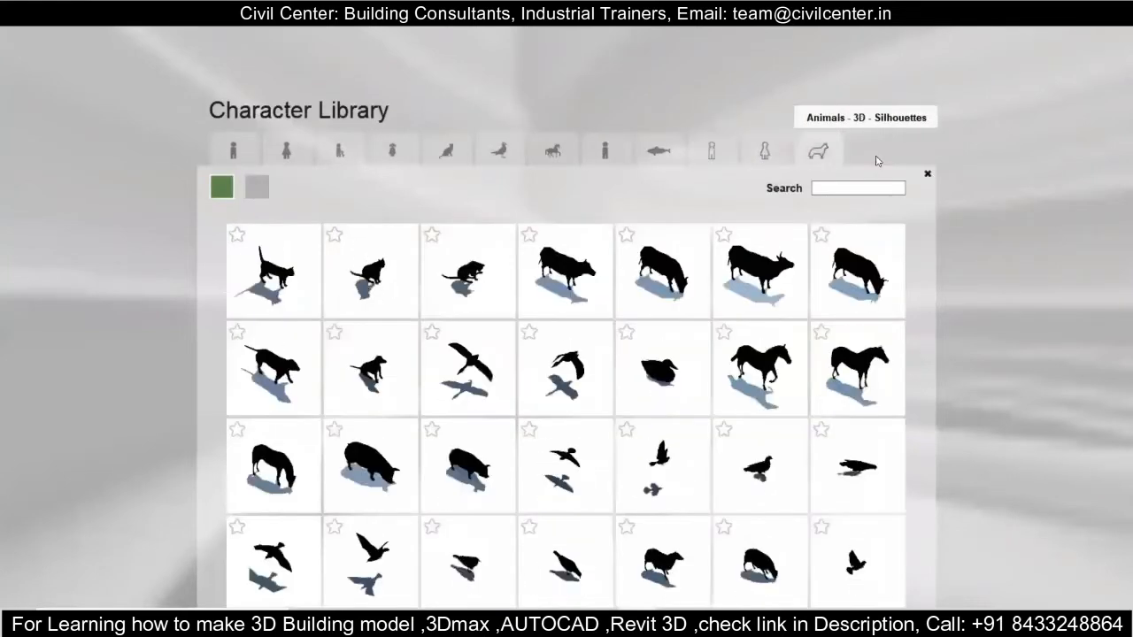
click(928, 173)
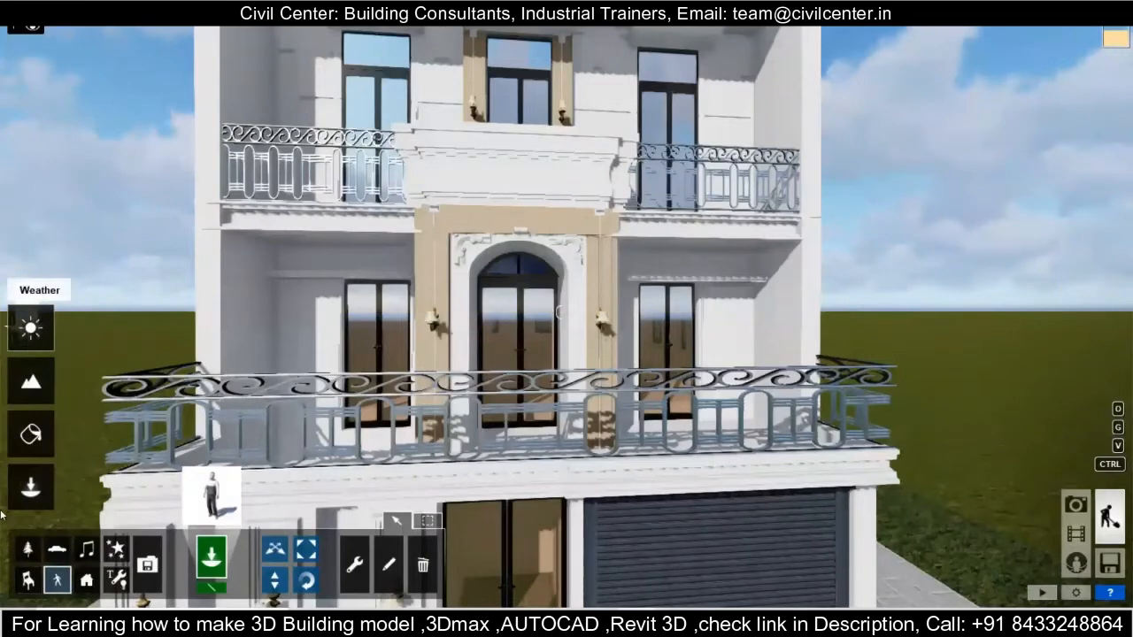
- Examine the flower pages of the Nature Library from the last back to the first for planting at the front
click(31, 547)
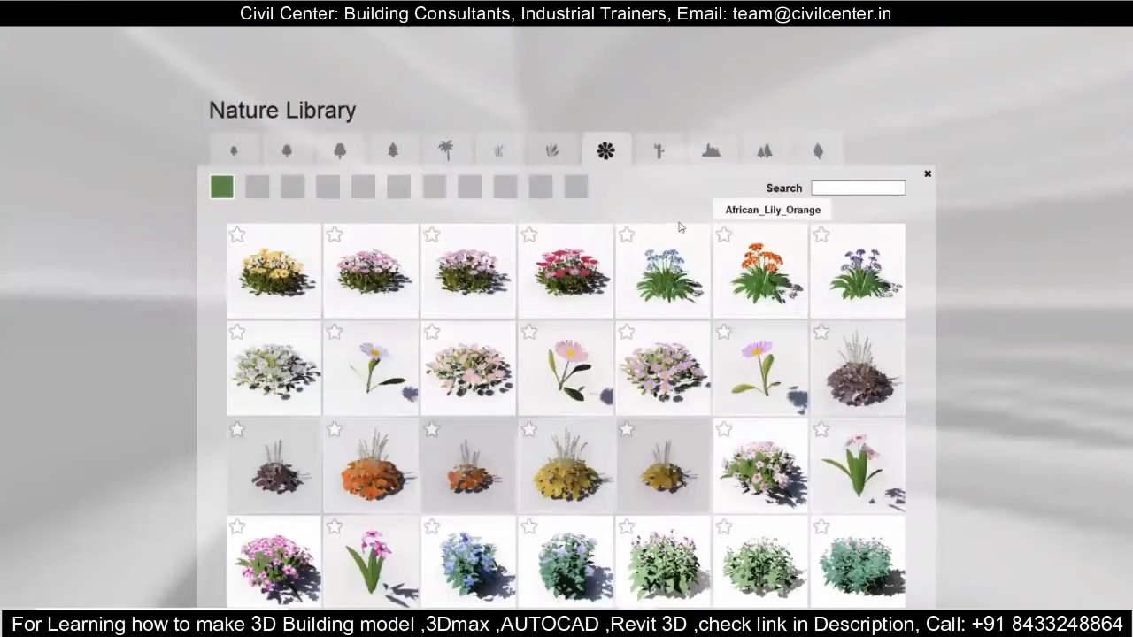
click(576, 187)
click(540, 187)
click(504, 187)
click(469, 186)
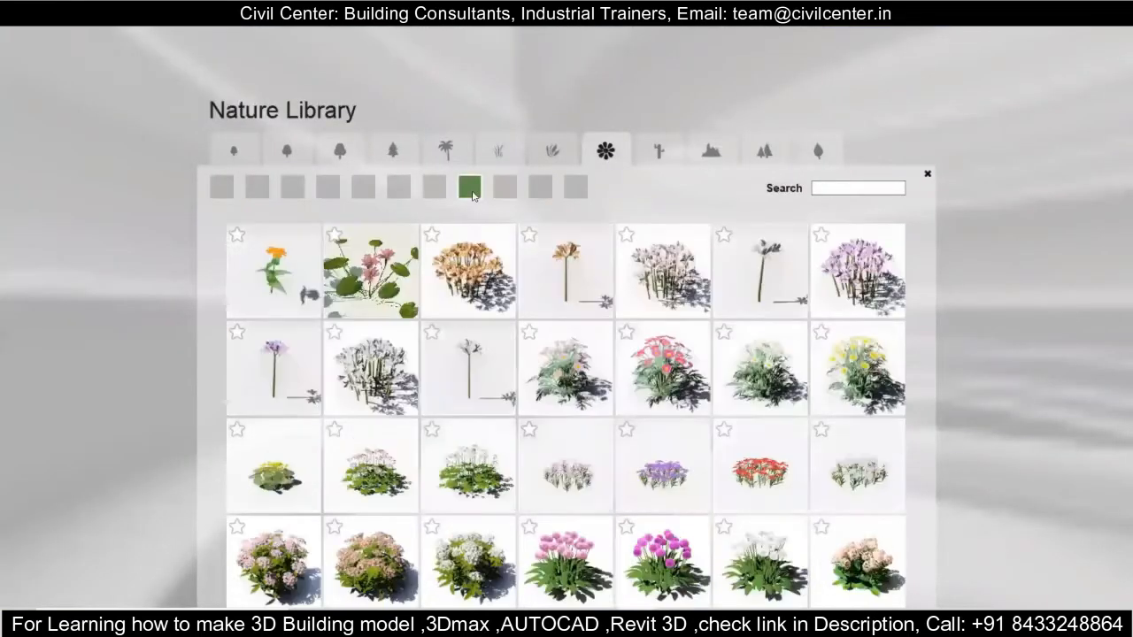
click(436, 191)
click(398, 189)
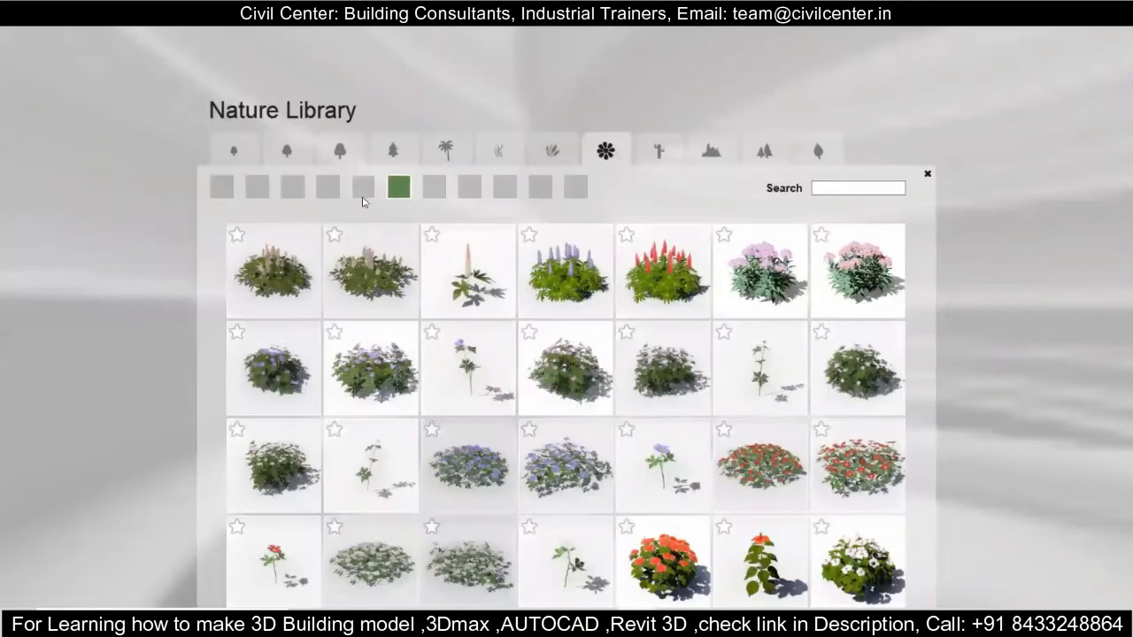
click(363, 188)
click(328, 186)
click(221, 186)
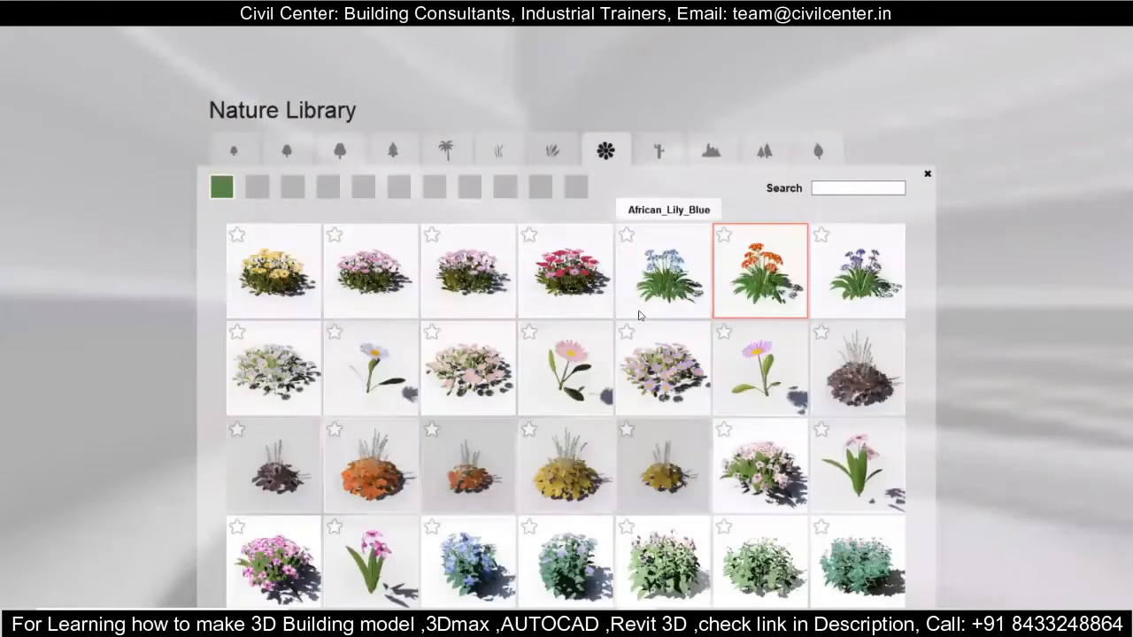
- Place two African_Lily_Orange plants with an African_Lily_Blue between them at the foot of the panelled wall beside the entrance
click(759, 270)
click(476, 457)
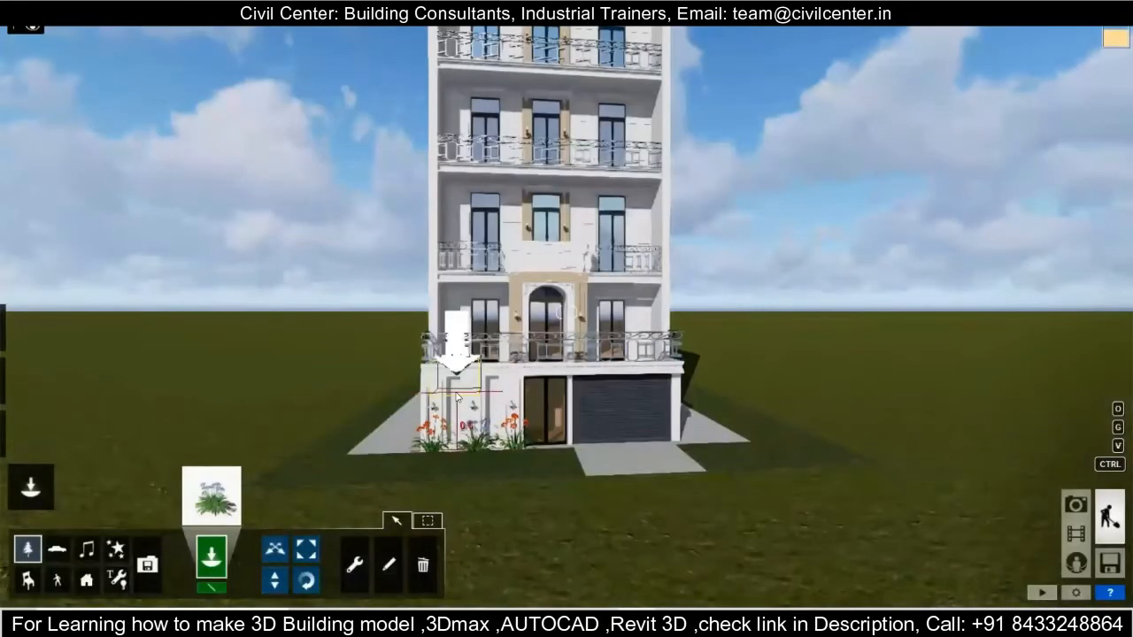
scroll(456, 465, up, 2)
- Scale down the three lilies at the panelled wall and move the outer ones closer to the middle
click(307, 548)
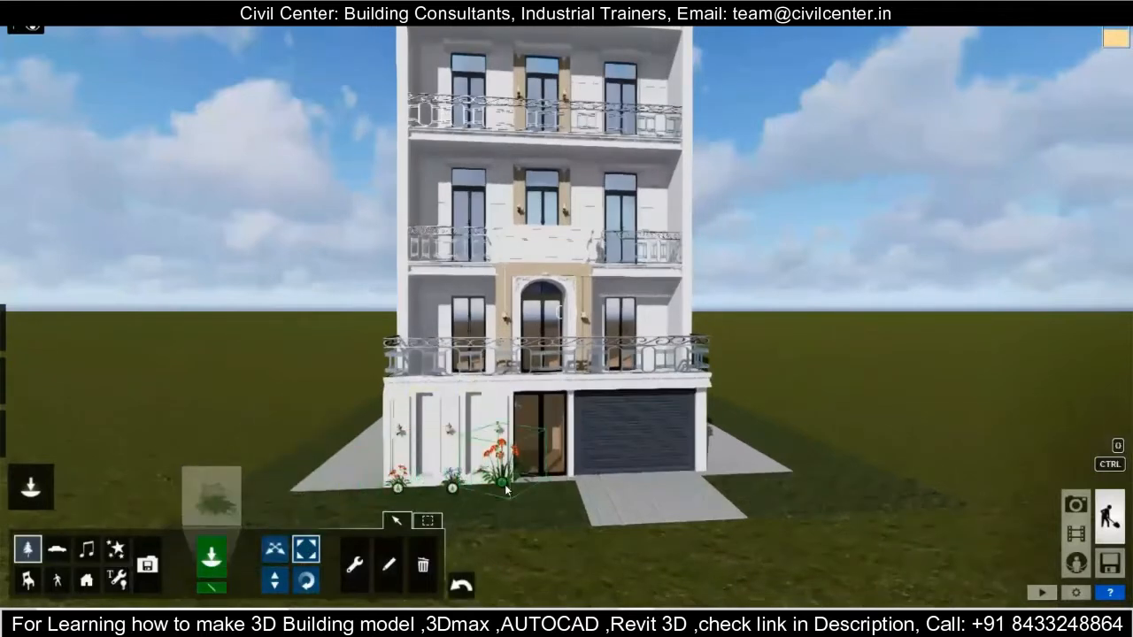
click(509, 513)
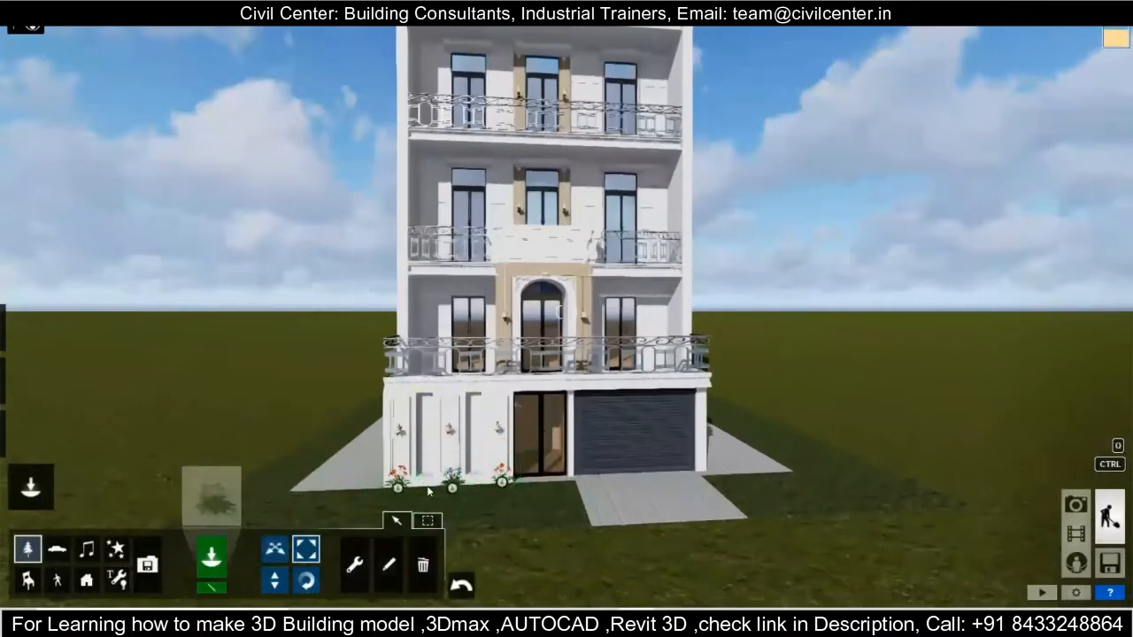
click(283, 556)
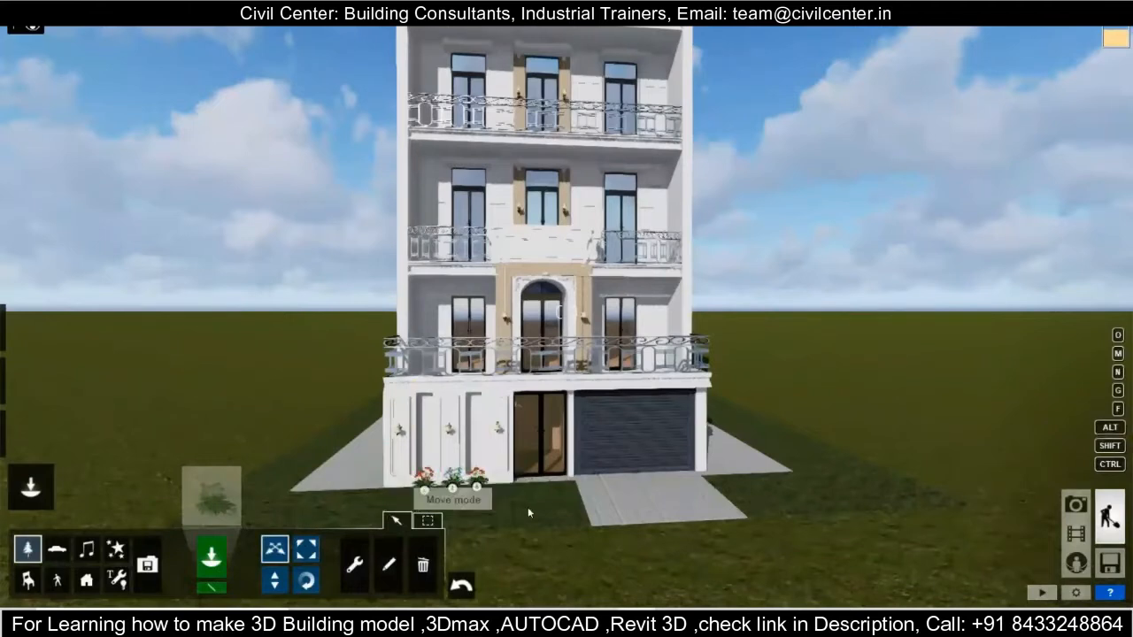
- Add an African_Lily_Blue at each end of the lily row and scale both down to match the other plants
click(210, 498)
click(662, 266)
click(398, 474)
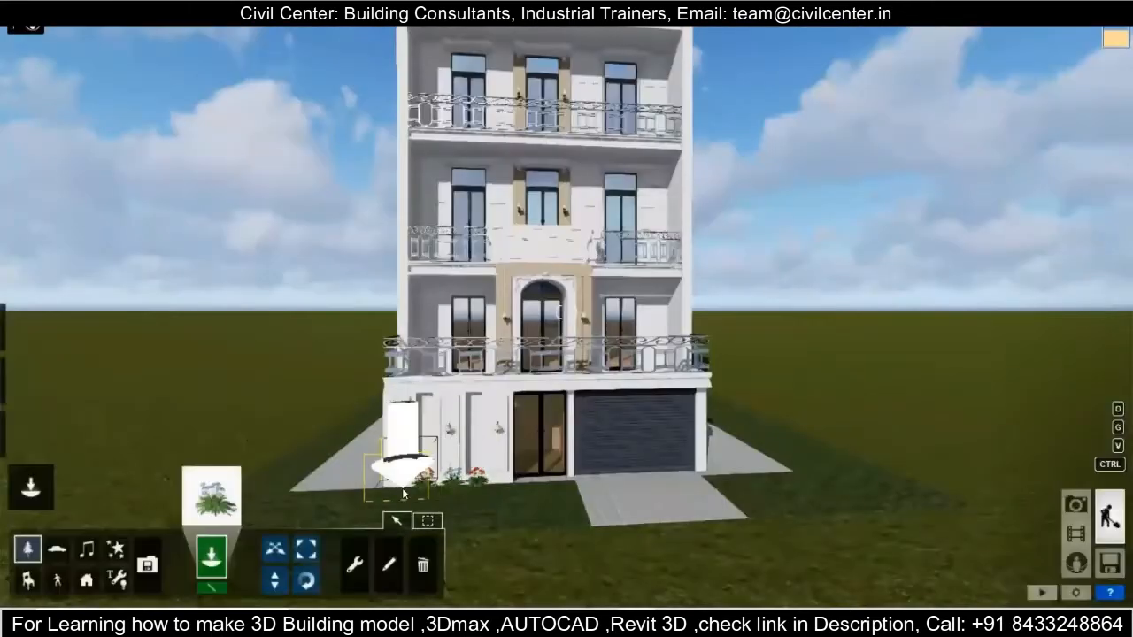
click(500, 484)
click(306, 549)
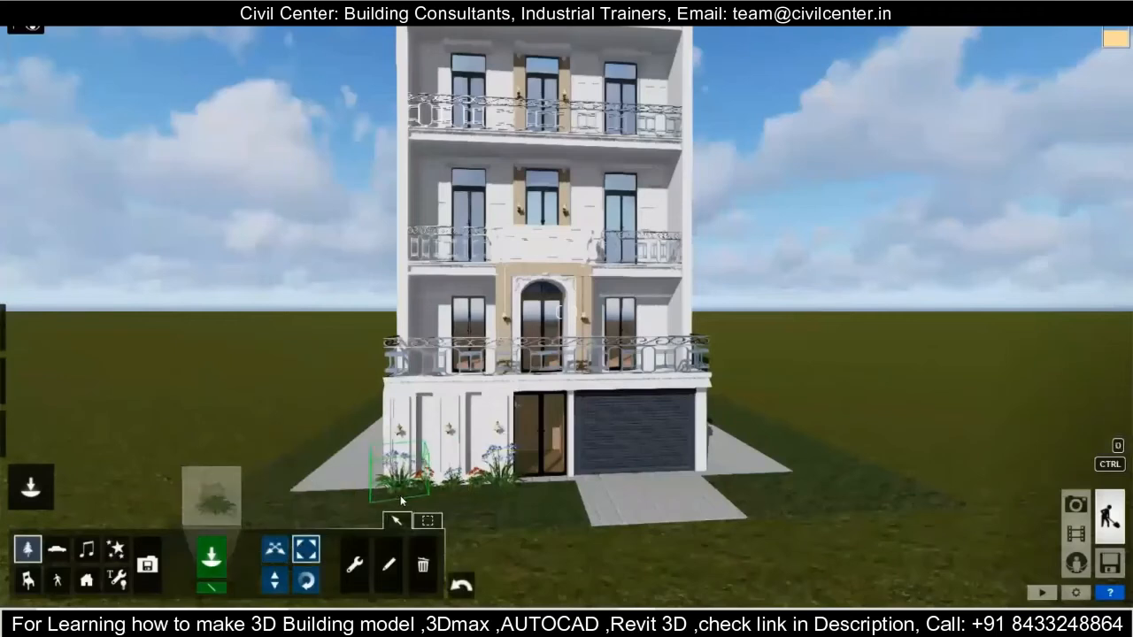
drag(502, 503, 503, 510)
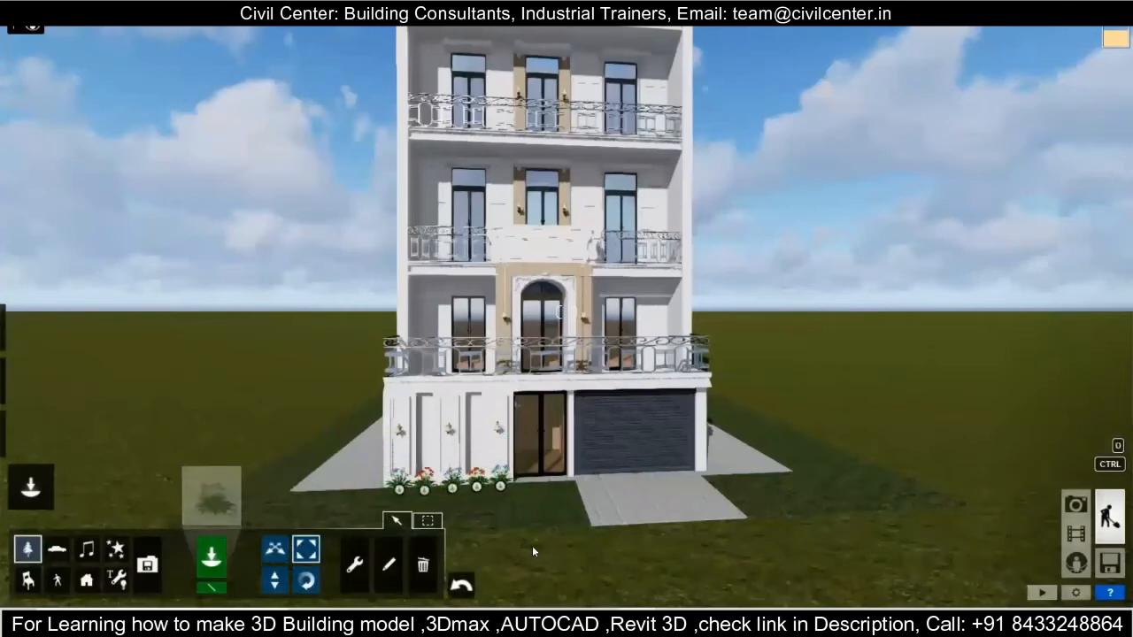
click(1075, 504)
click(1108, 513)
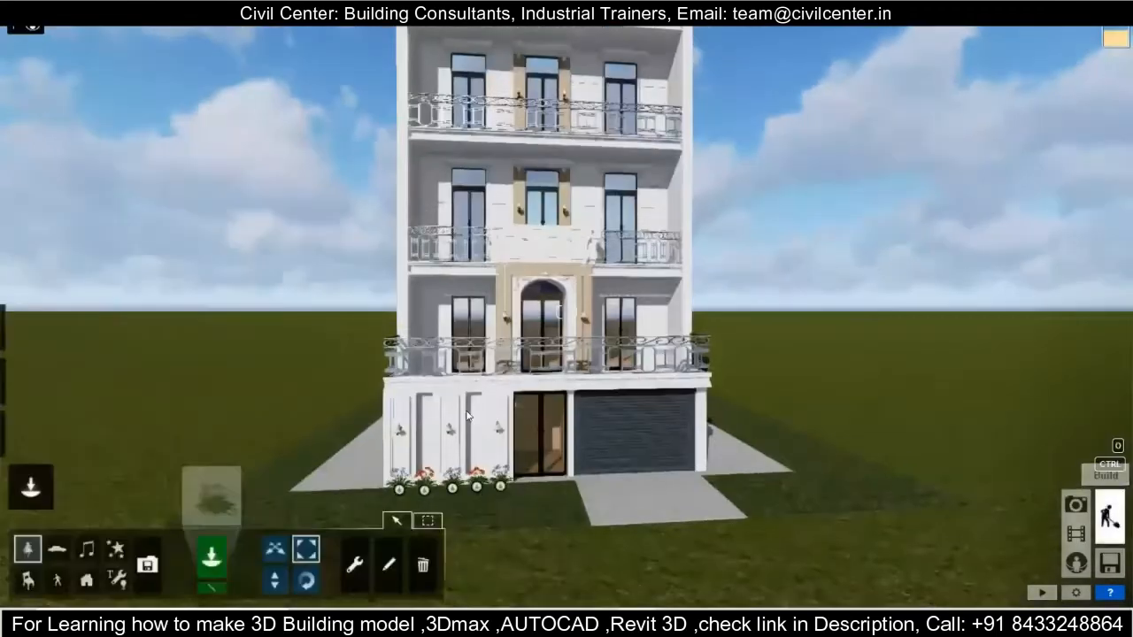
- Place the orange-flowered broad-leaved plant from the second flower page of the Nature Library on the first-floor balcony
click(212, 497)
click(256, 187)
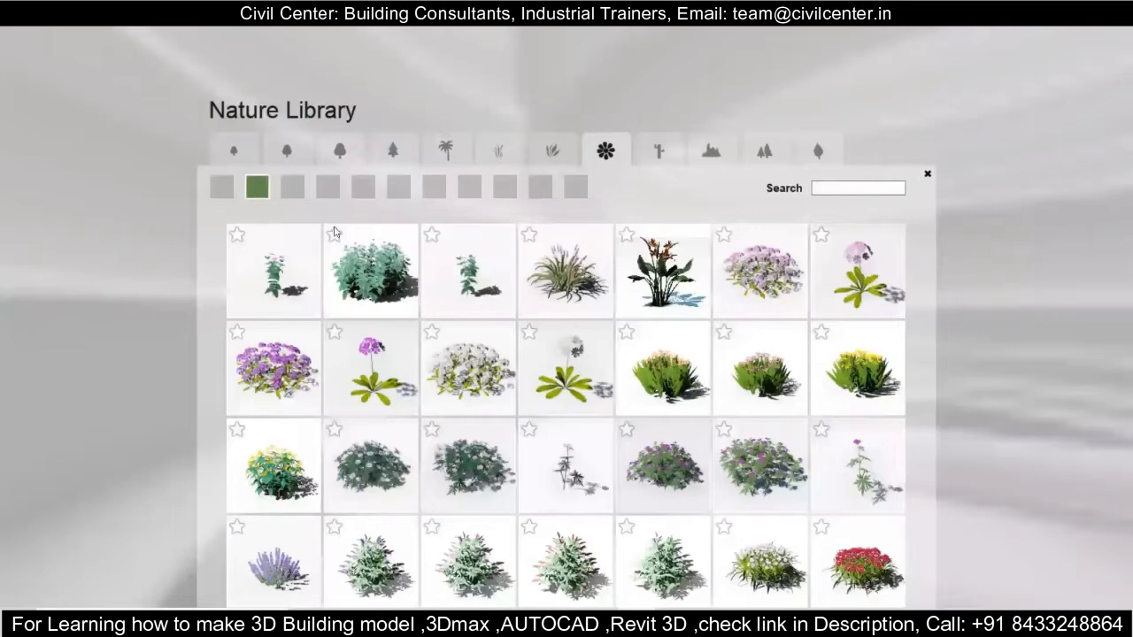
click(660, 309)
click(431, 380)
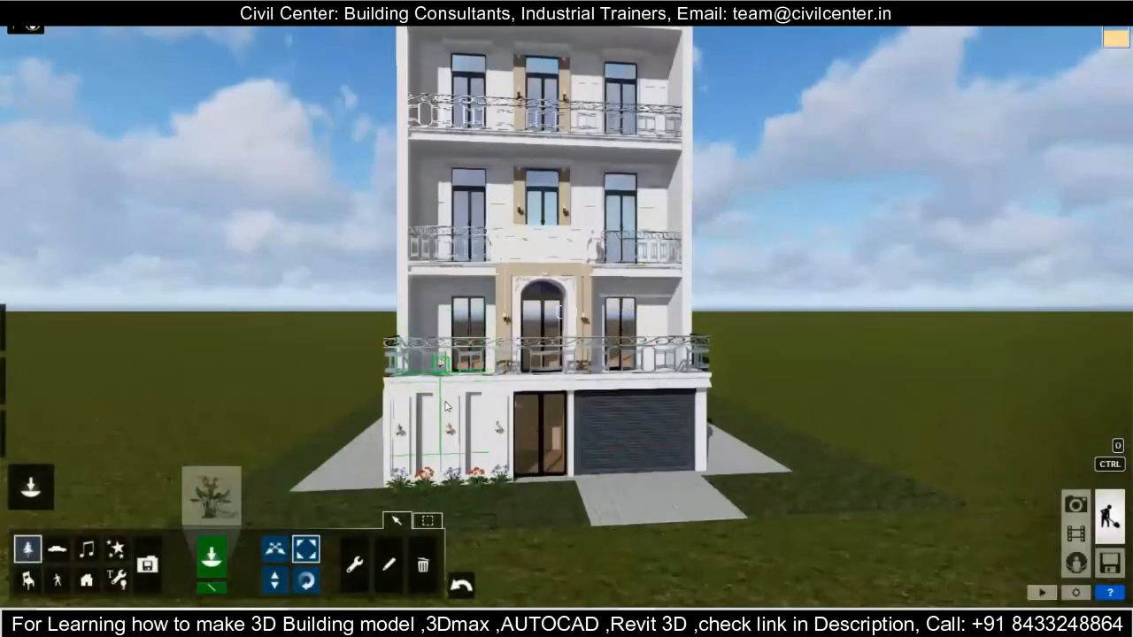
right_drag(483, 326, 482, 324)
scroll(483, 324, up, 10)
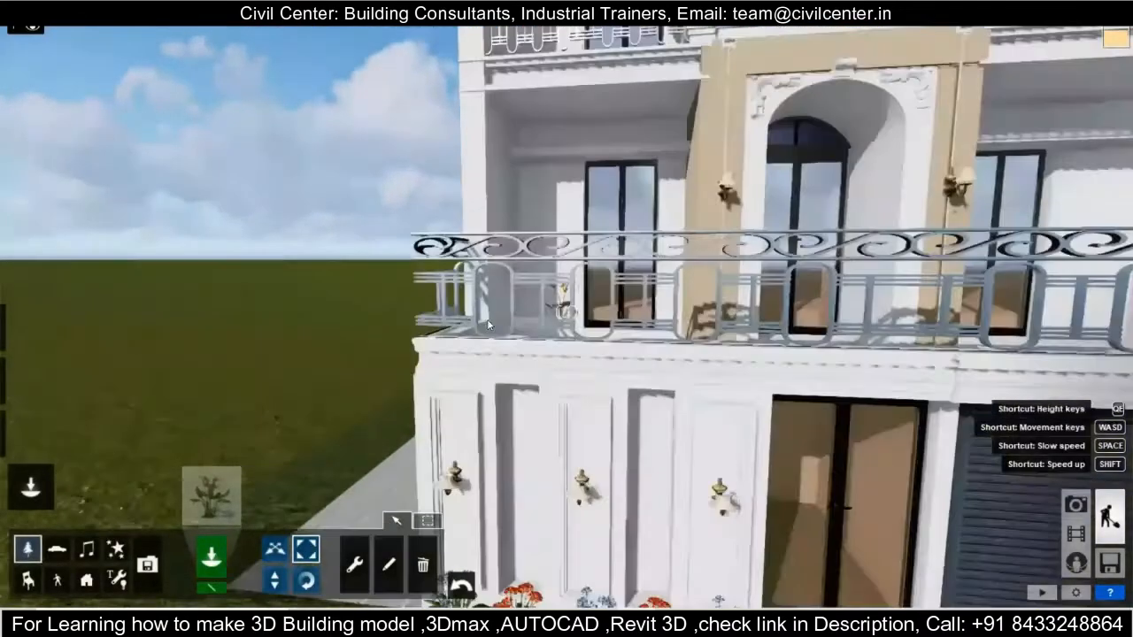
scroll(555, 330, down, 10)
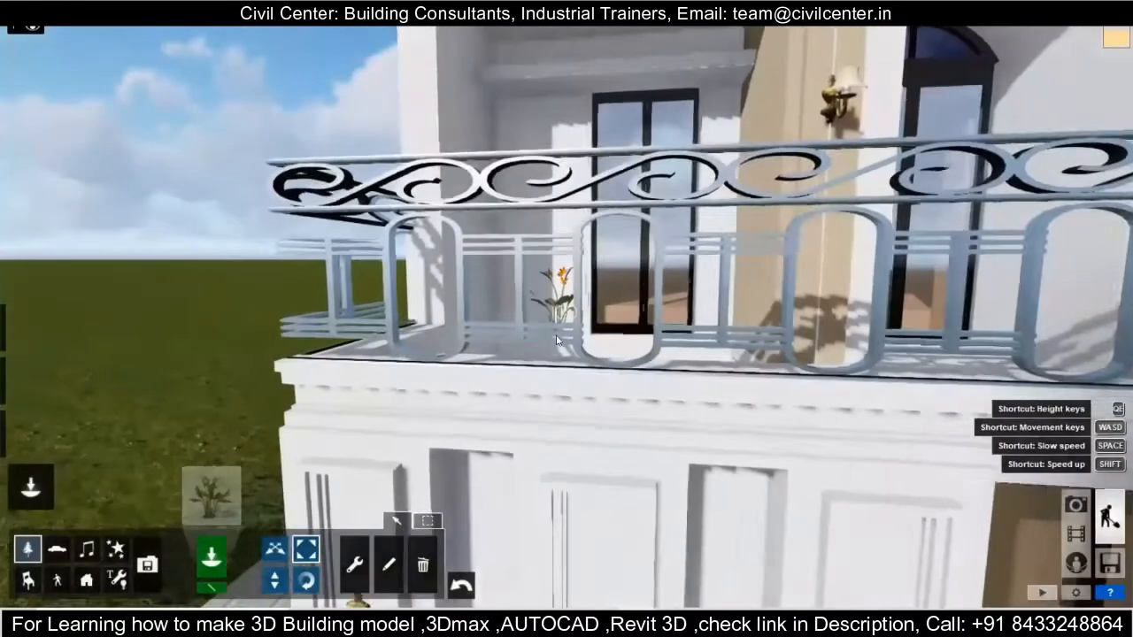
- Adjust the orange-flowered plant and position it beside the railing in the end corner of the first-floor balcony
drag(557, 330, 554, 359)
drag(650, 348, 656, 346)
key(d)
right_drag(637, 213, 429, 221)
key(w)
drag(362, 241, 370, 261)
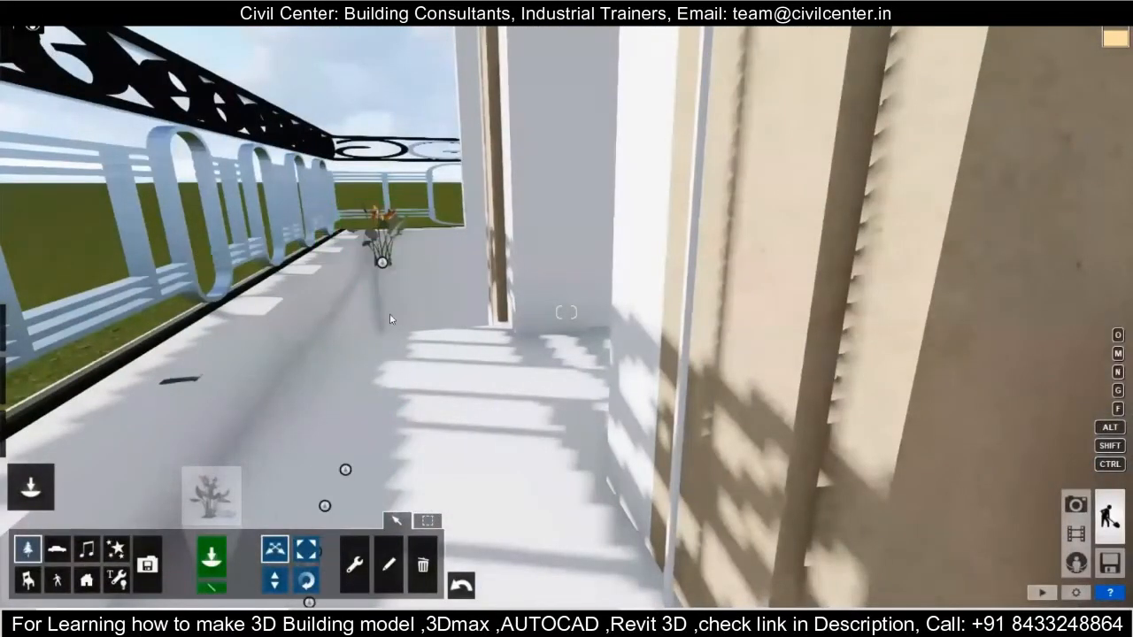
- Add a single-stem lilac flower and a single-stem purple flower along the first-floor balcony railing
click(211, 493)
click(875, 285)
click(369, 276)
click(211, 493)
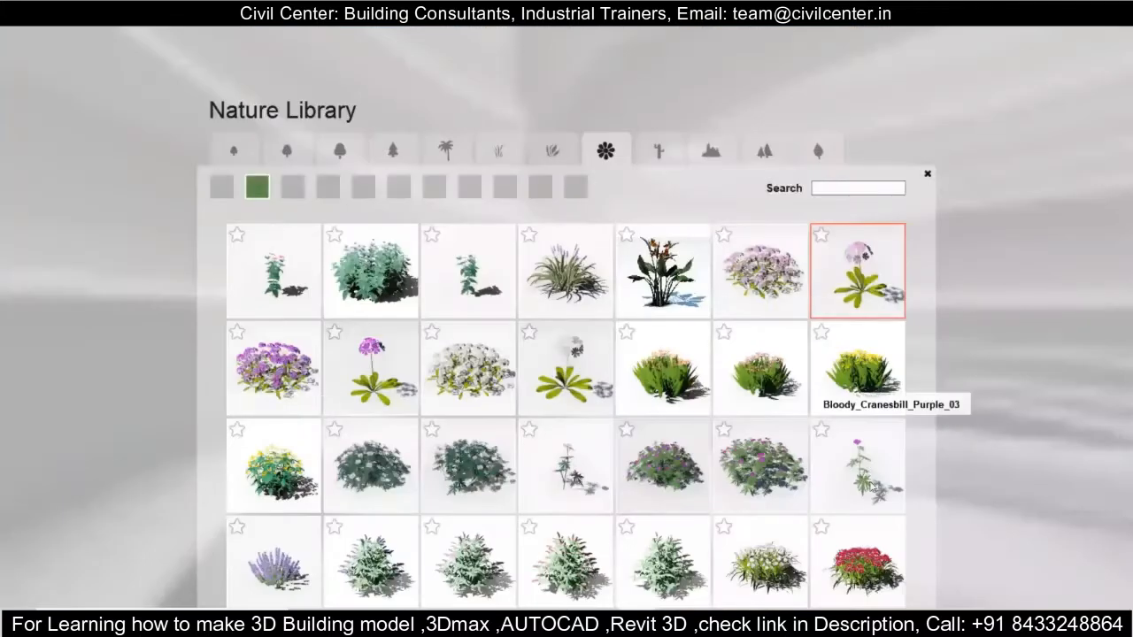
click(383, 376)
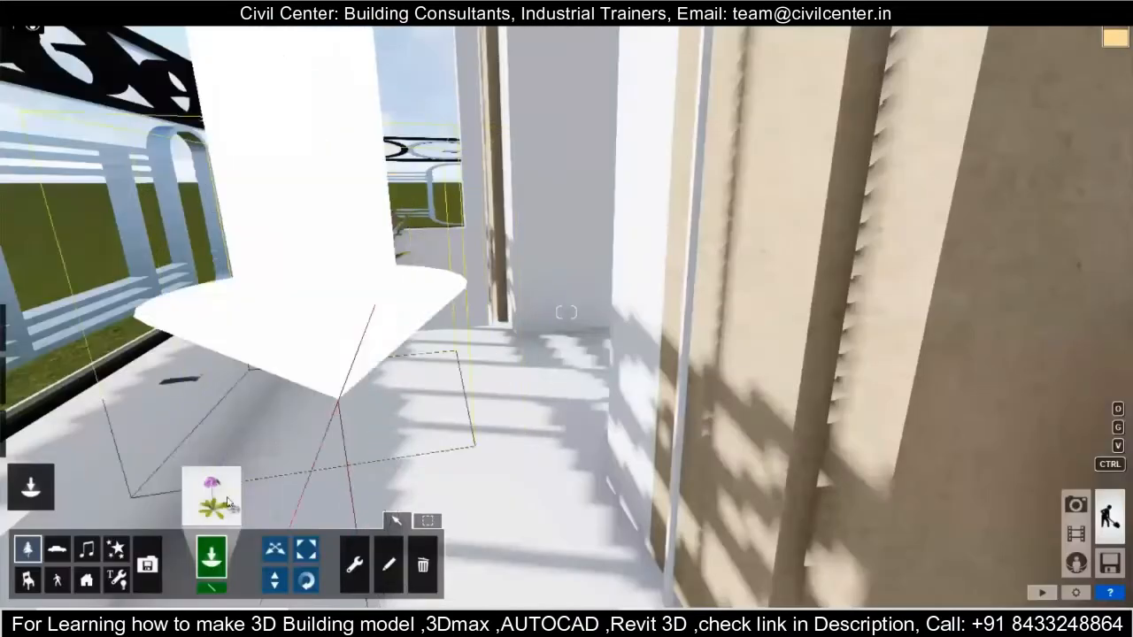
- Add a single comfrey stem and a small cluster of red tulips to the flower row on the balcony
click(213, 492)
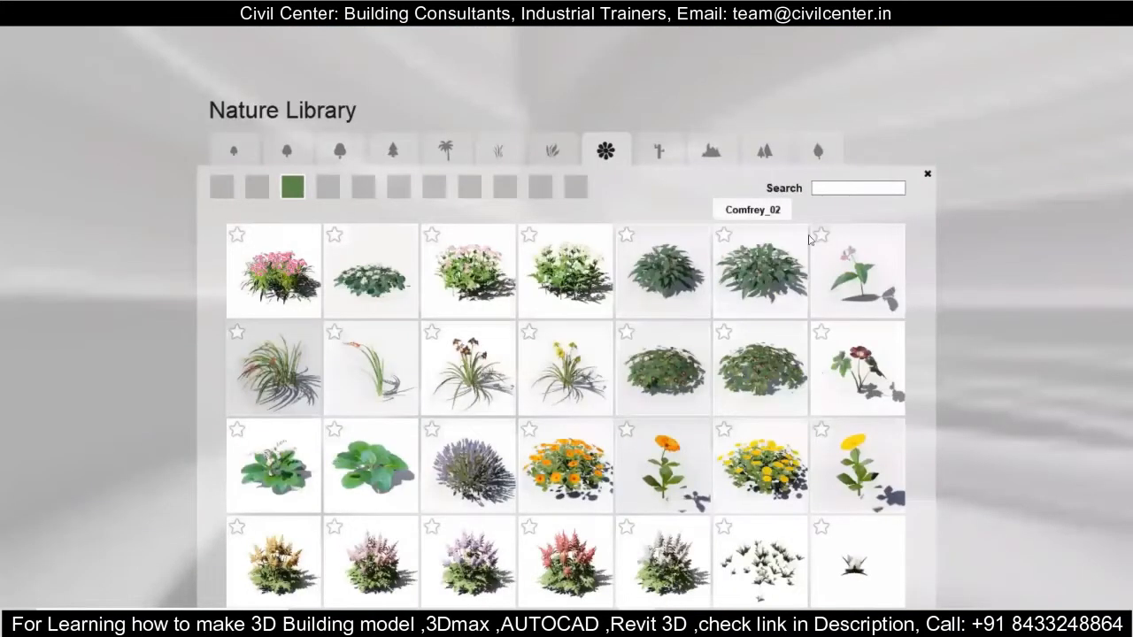
click(444, 423)
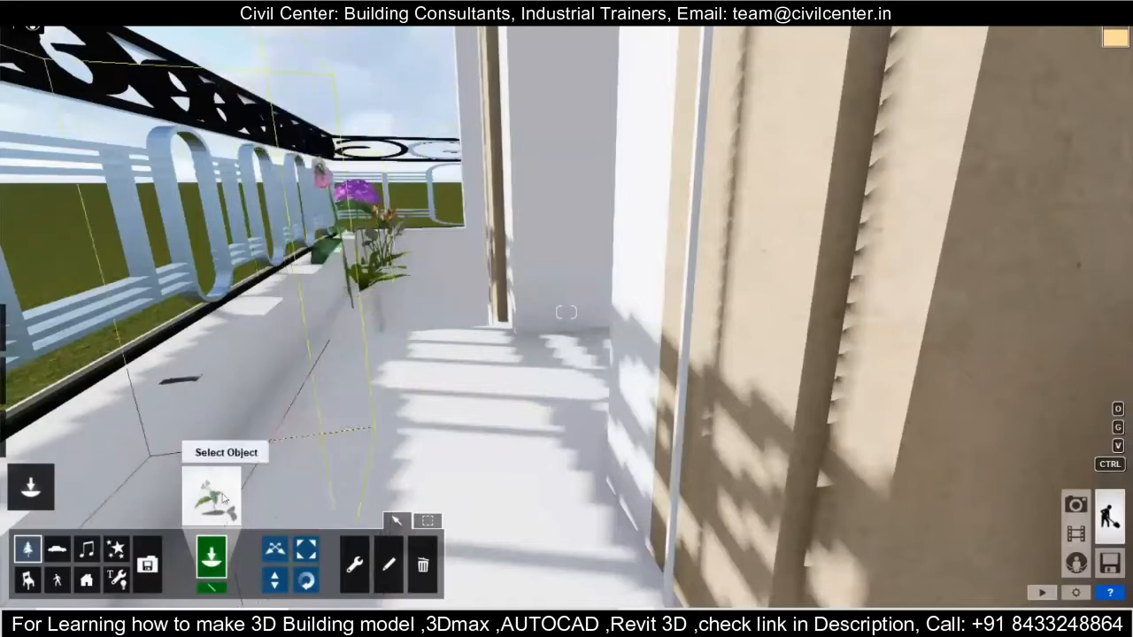
click(215, 492)
click(328, 187)
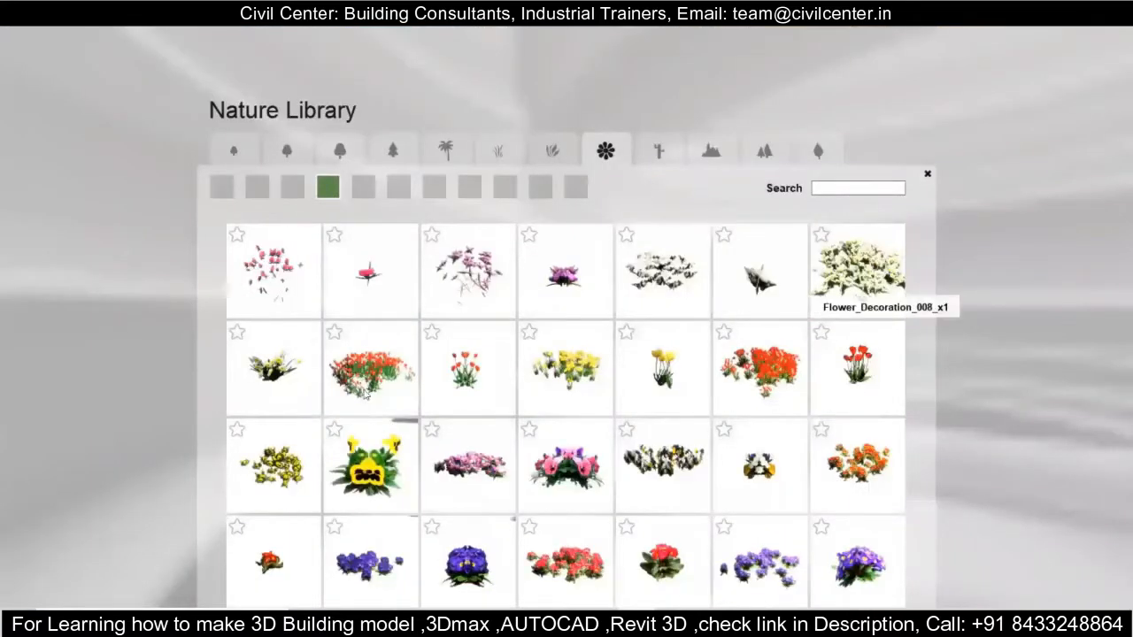
click(856, 365)
- Search the Nature Library for a flower vase, a flower pot and a pot
click(215, 493)
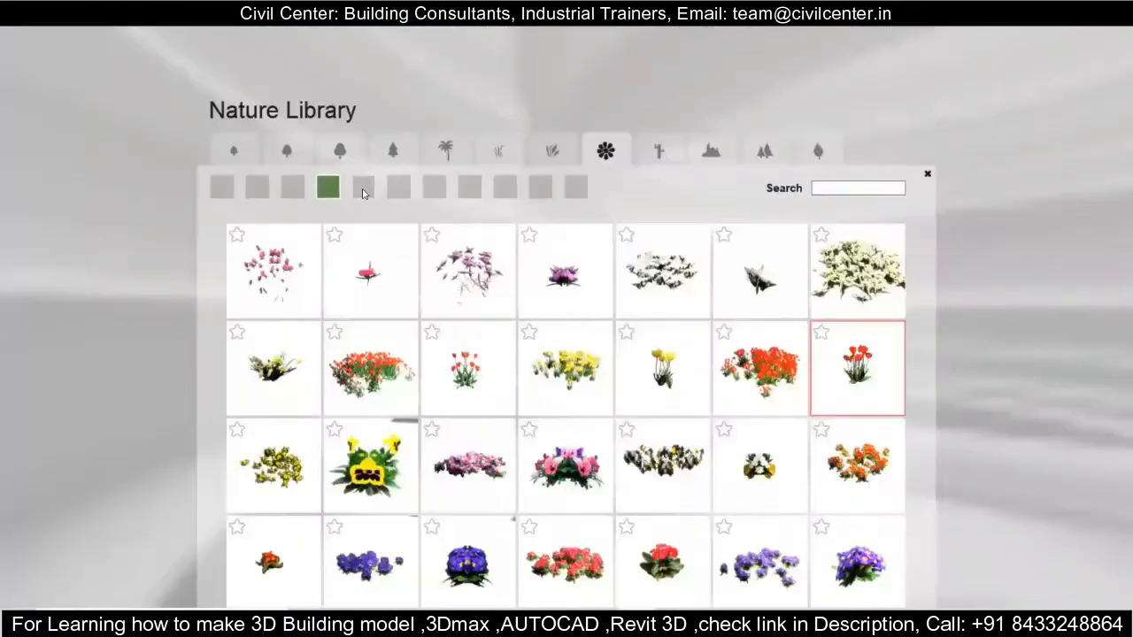
click(398, 187)
text(FLOWERVASE)
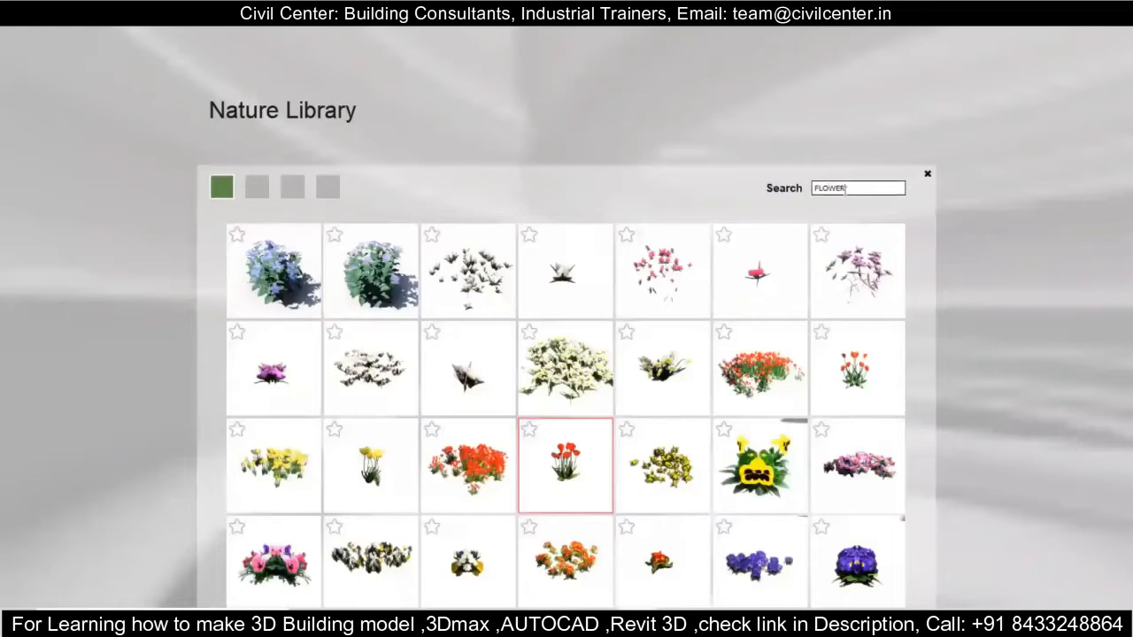
key(BackSpace)
key(BackSpace)
key(BackSpace)
key(BackSpace)
text(POT)
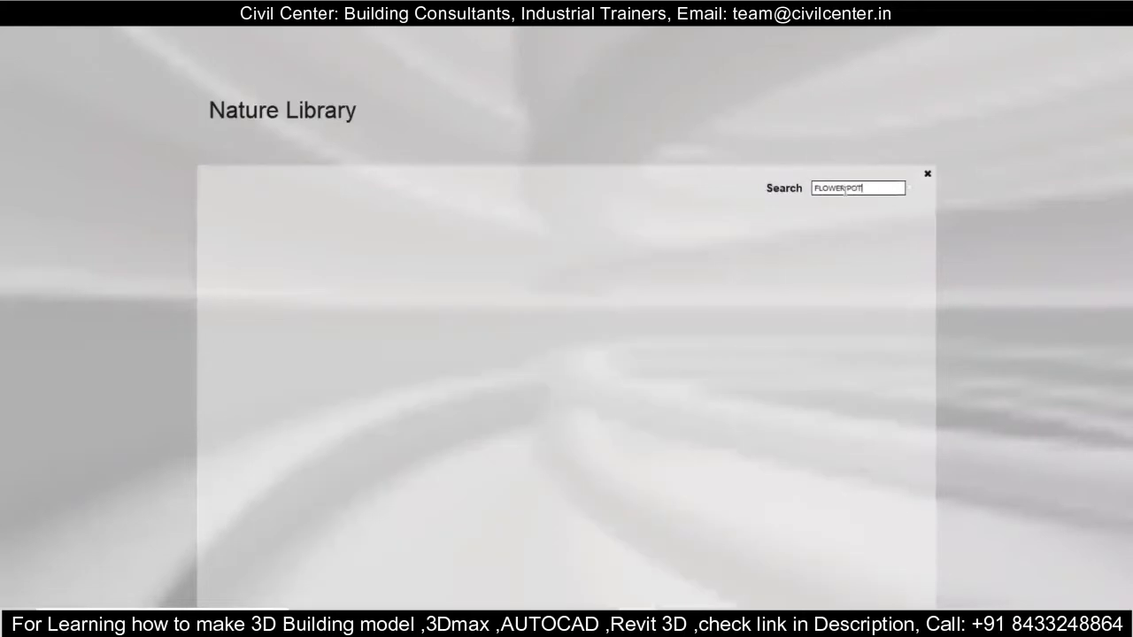
key(BackSpace)
key(BackSpace)
key(BackSpace)
key(BackSpace)
key(BackSpace)
key(BackSpace)
key(BackSpace)
key(BackSpace)
text(POT)
key(BackSpace)
key(BackSpace)
key(BackSpace)
- Place the broad-leaved plant with white blooms from the last flower page of the library on the first-floor balcony
click(435, 187)
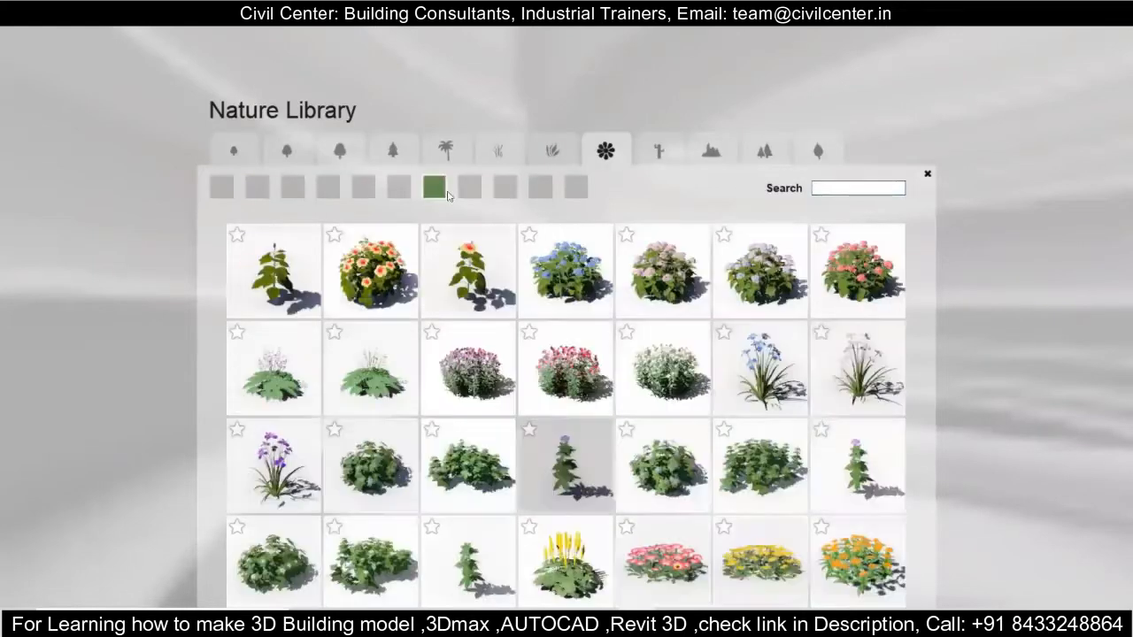
click(470, 187)
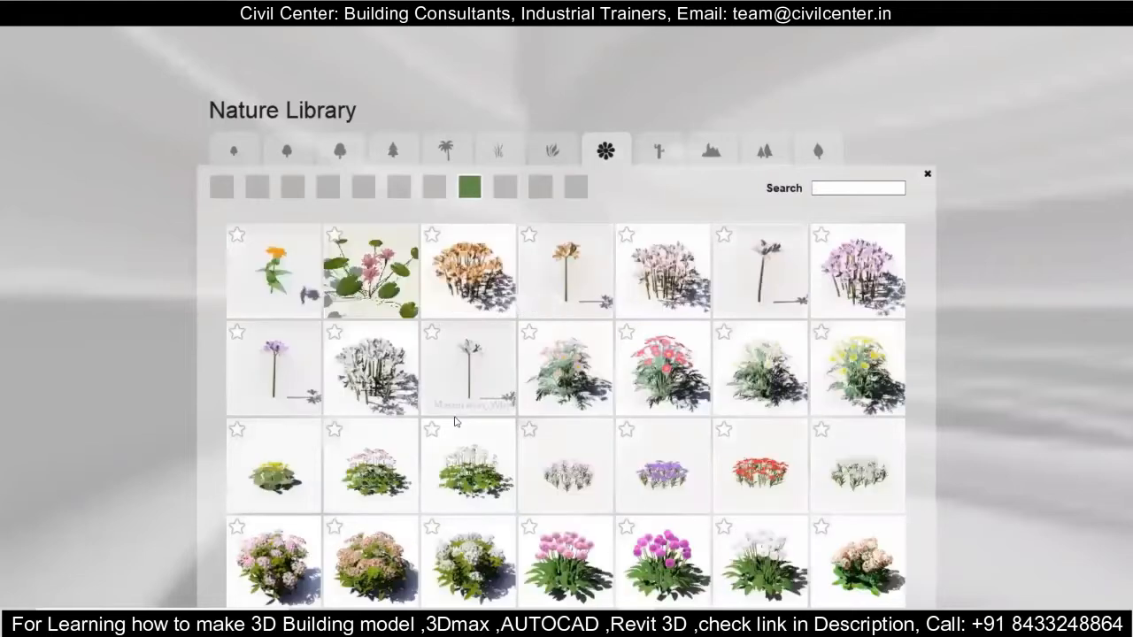
click(500, 187)
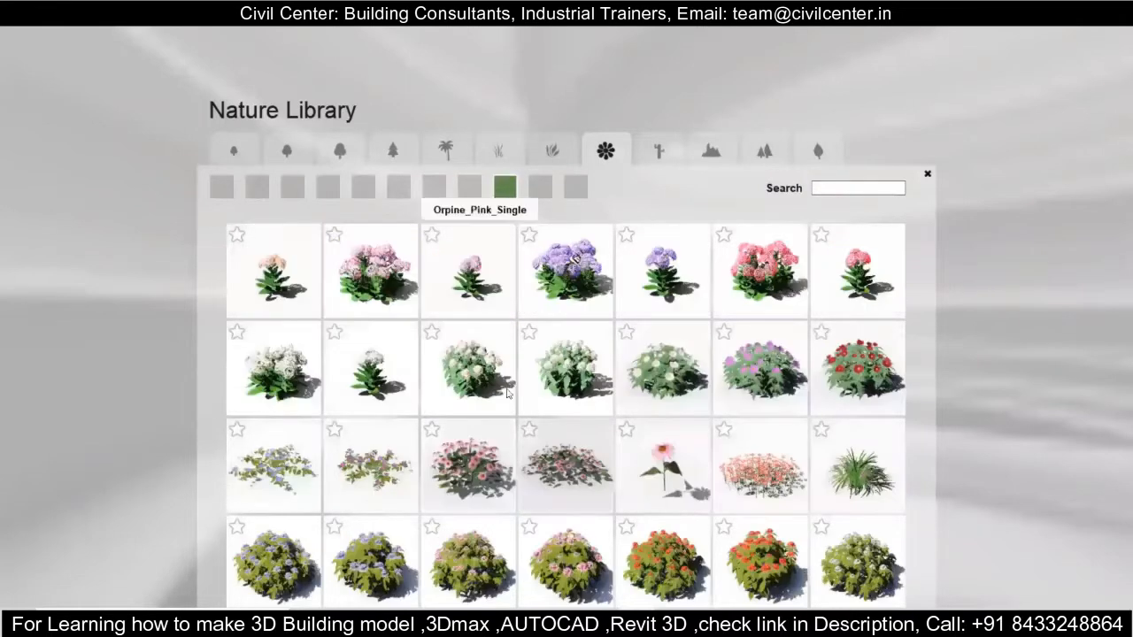
click(543, 187)
click(575, 188)
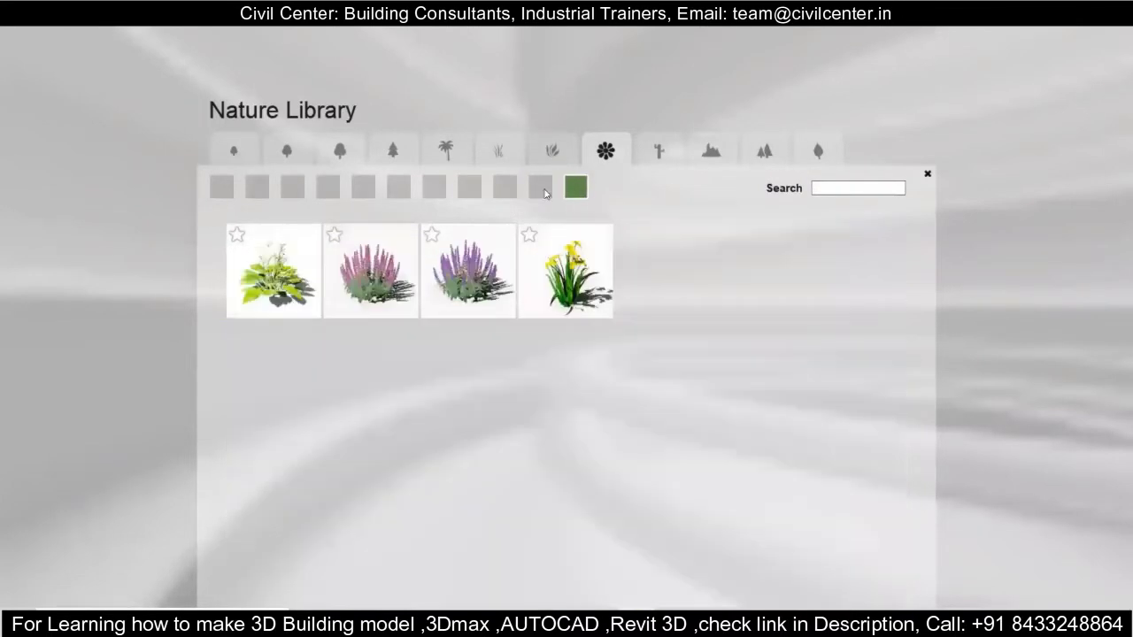
click(280, 305)
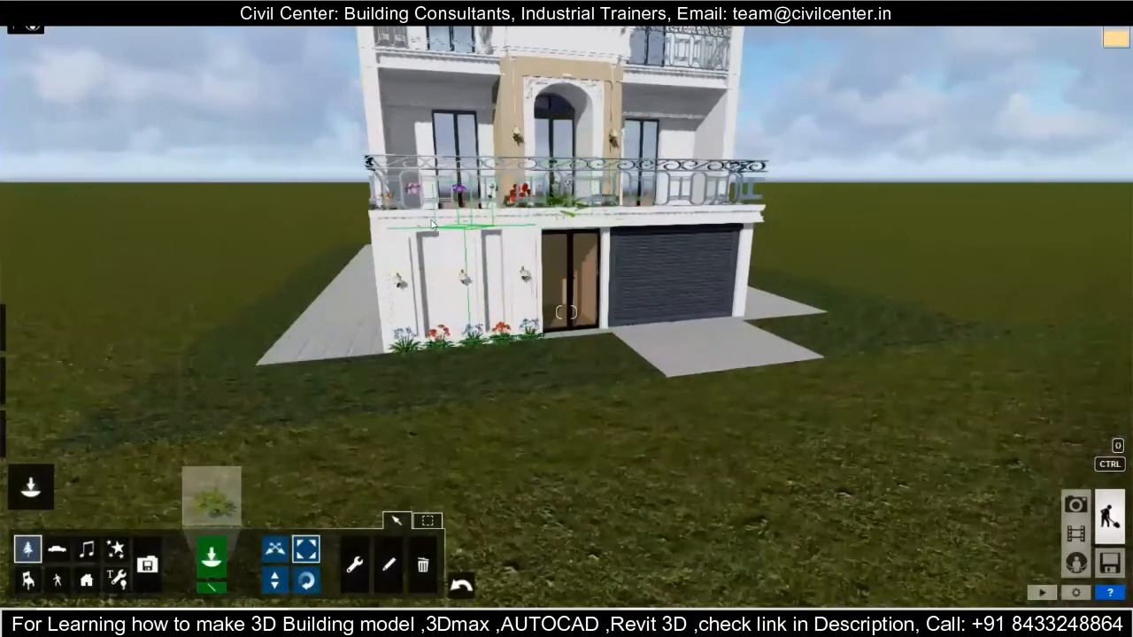
- Shift the lilac flower and the broad-leaved plant slightly within the balcony row
right_drag(578, 196, 522, 130)
key(w)
key(d)
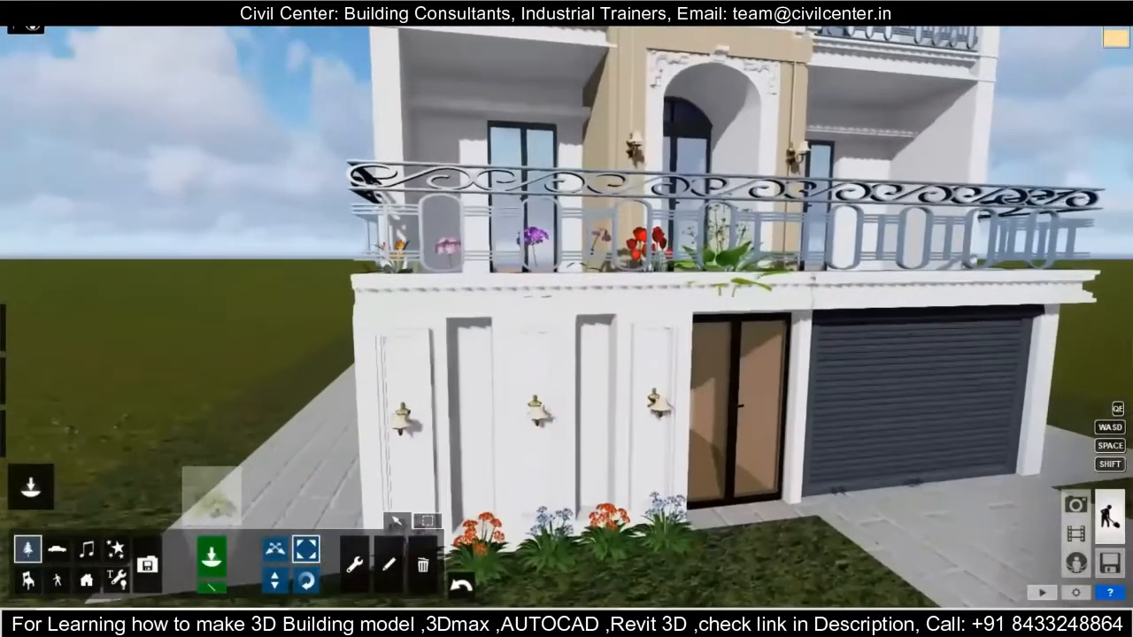
click(455, 312)
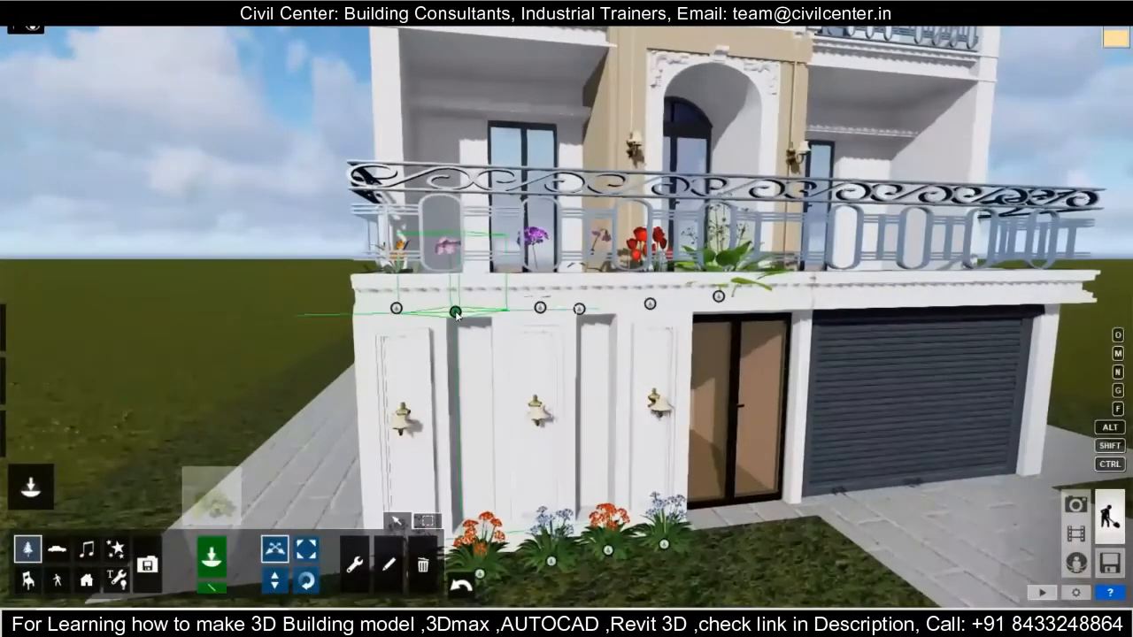
drag(472, 304, 467, 305)
drag(724, 283, 723, 282)
- Move the broad-leaved plant along the balcony railing towards the stretch above the garage
key(d)
right_drag(723, 292, 502, 282)
key(d)
key(w)
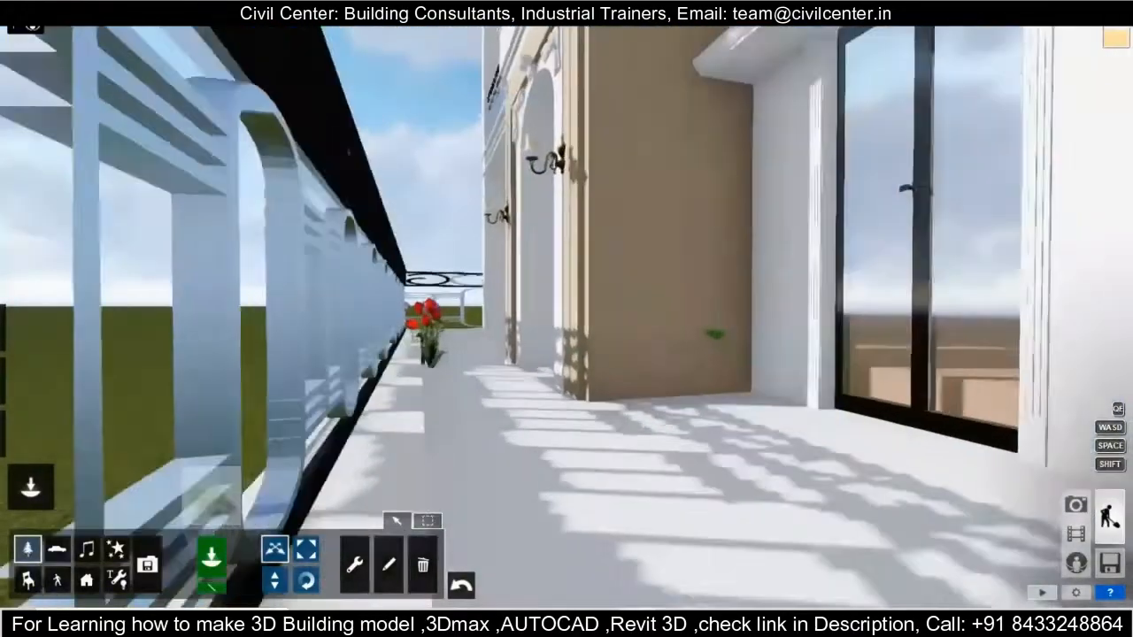
drag(685, 354, 457, 395)
key(d)
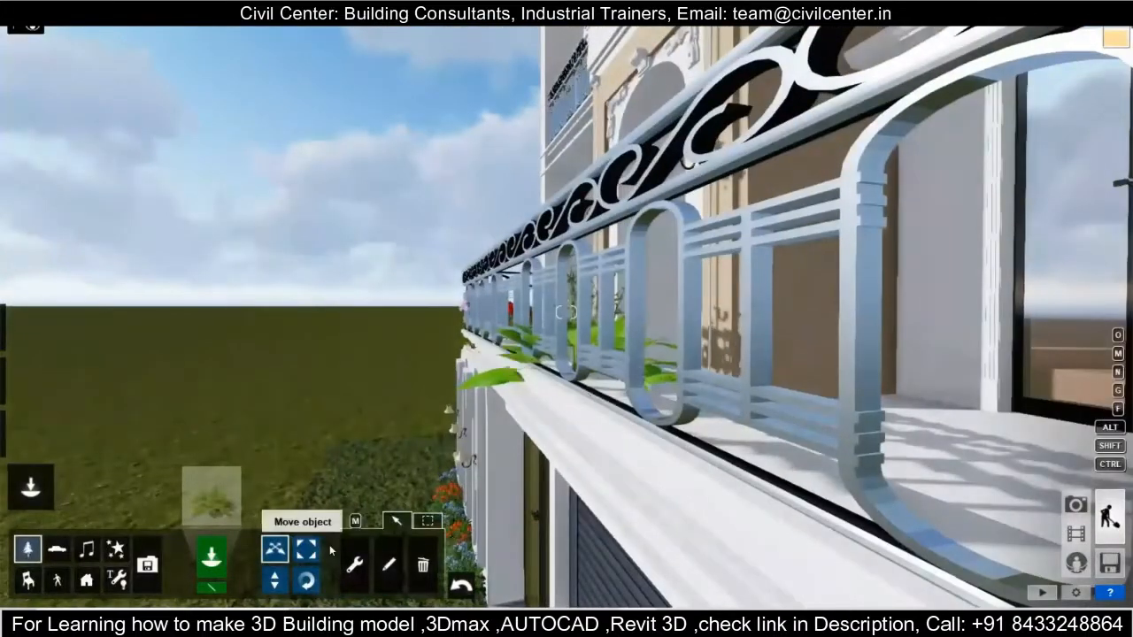
- Set the broad-leaved plant against the railing above the garage and move the smaller flowers together towards the opposite balcony corner
click(308, 550)
key(m)
drag(584, 399, 639, 403)
key(d)
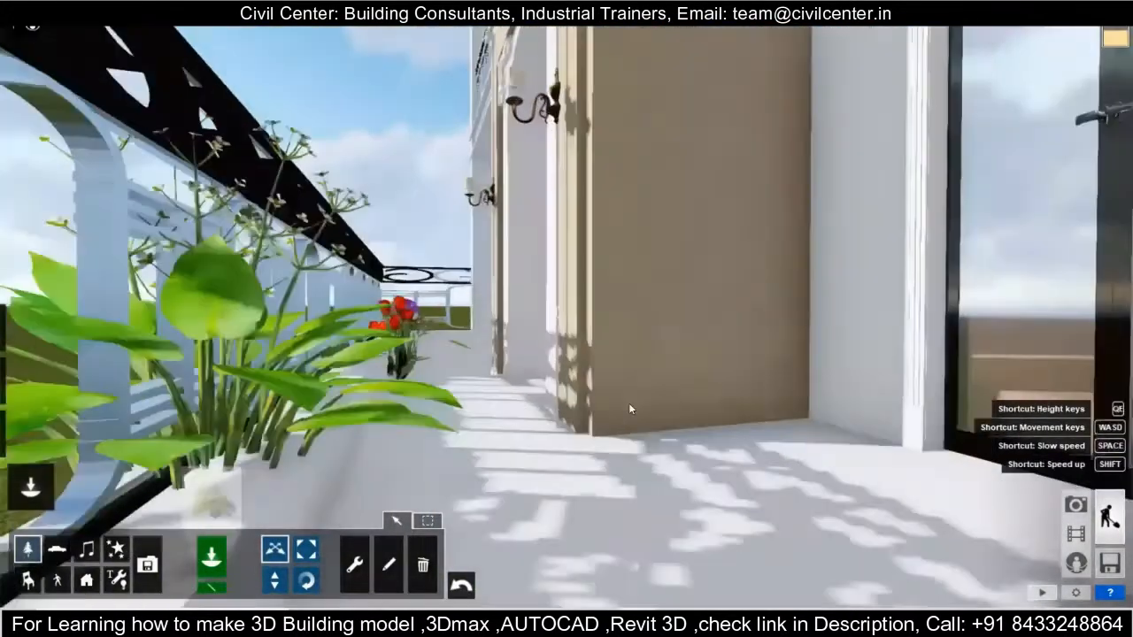
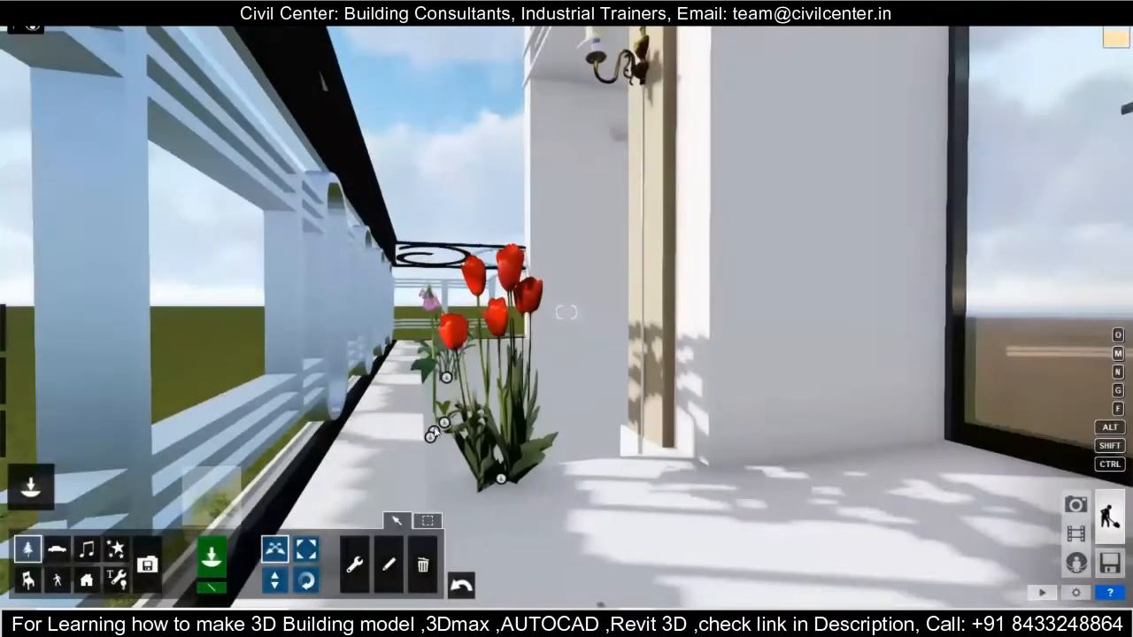
drag(431, 436, 461, 426)
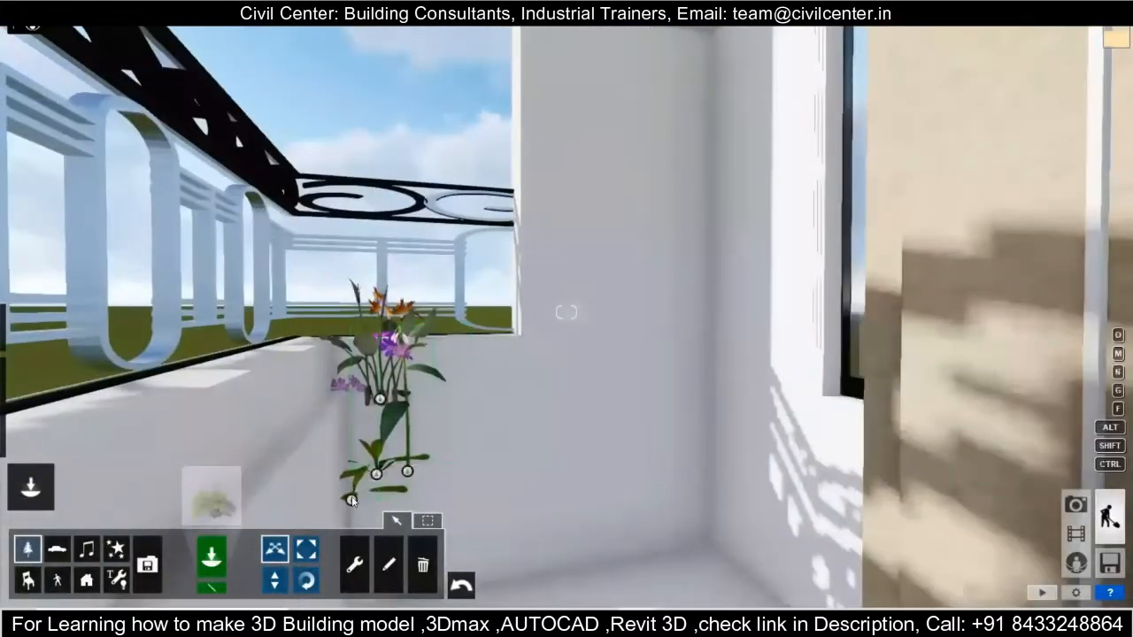
drag(351, 500, 371, 497)
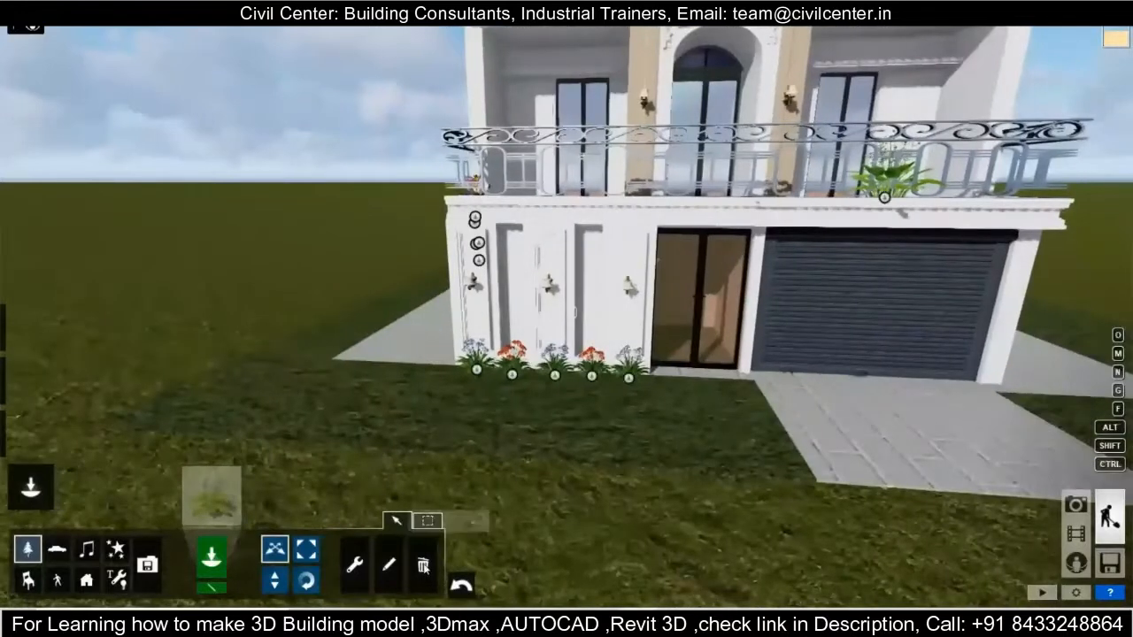
- Delete all the flowers and the broad-leaved plant from the first-floor balcony
click(423, 567)
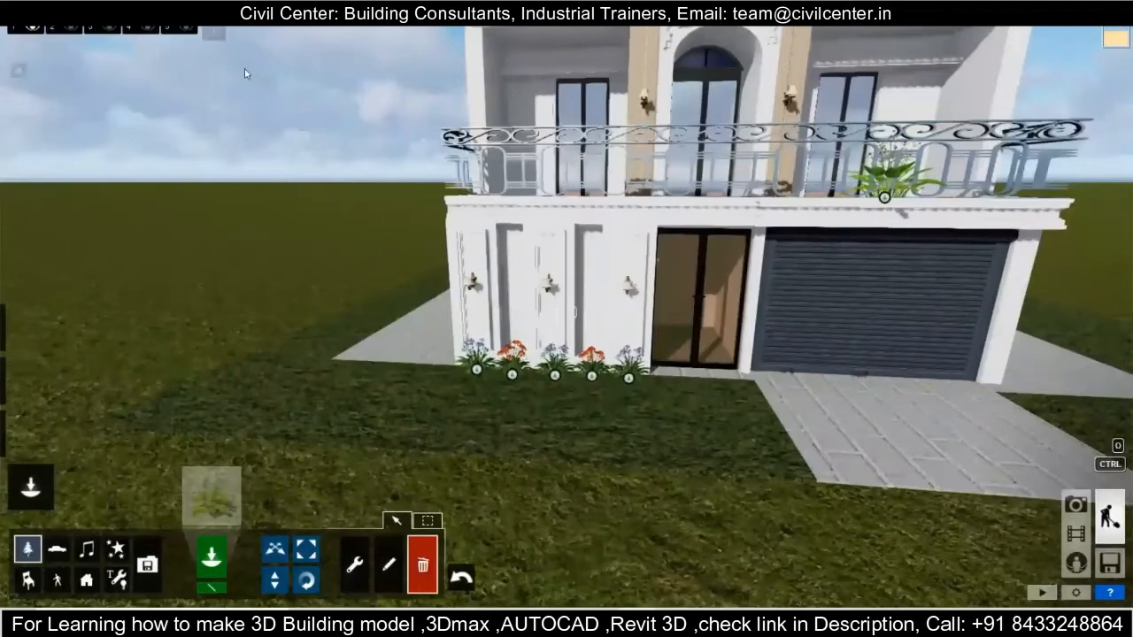
right_drag(814, 202, 768, 133)
key(d)
key(w)
right_drag(567, 314, 398, 354)
key(d)
key(s)
key(q)
key(w)
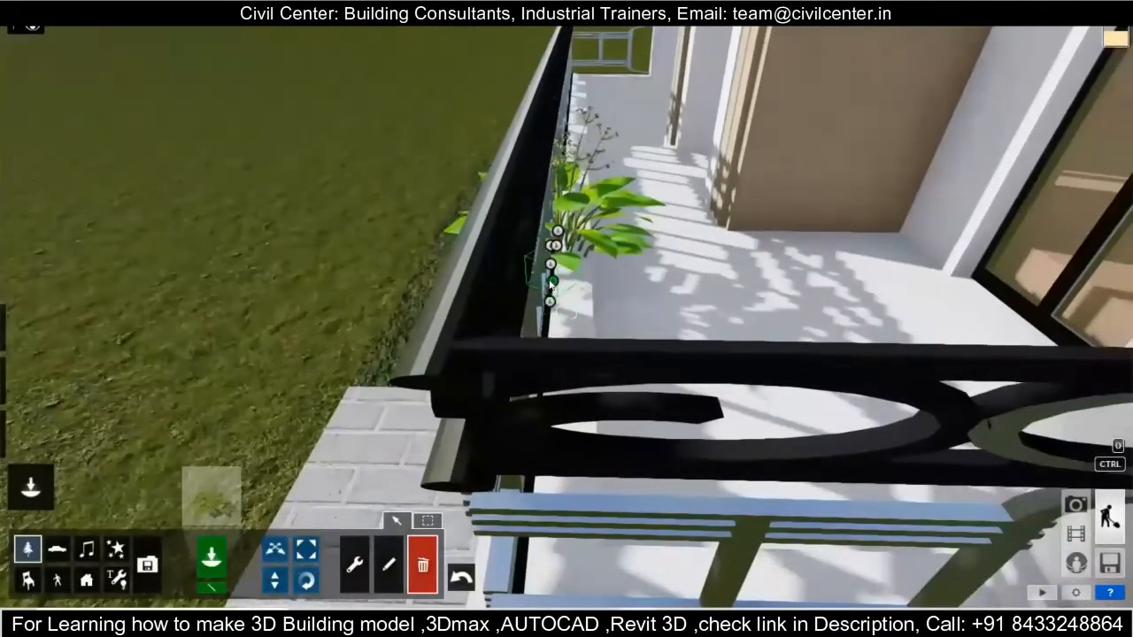
key(s)
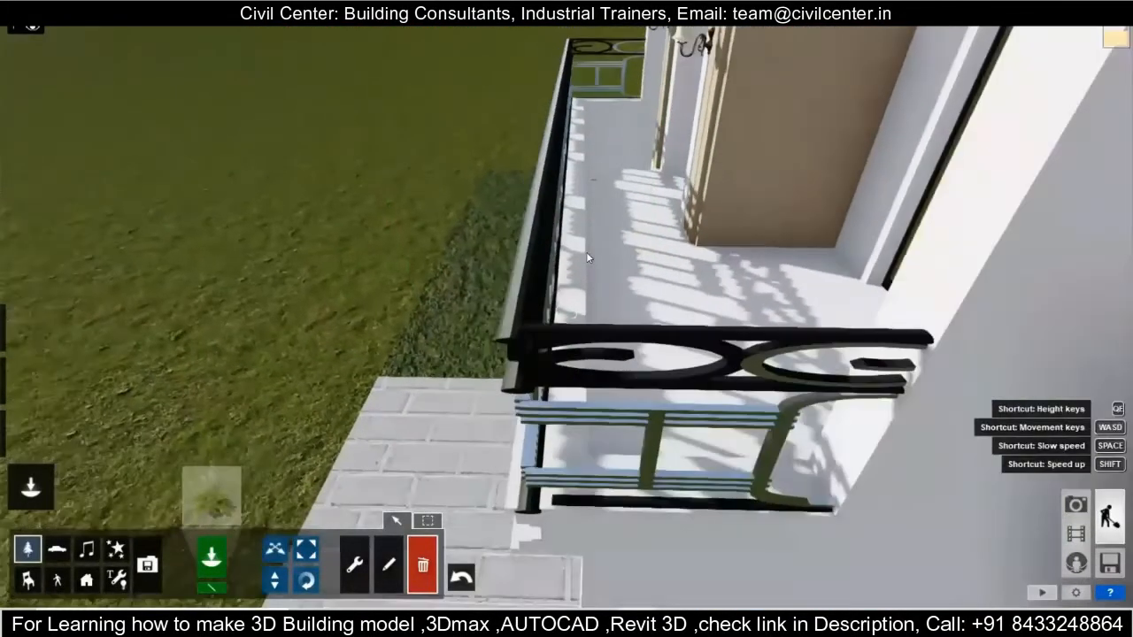
- Try the broad-leaved plant with white blooms at the garage end of the first-floor balcony again
click(210, 517)
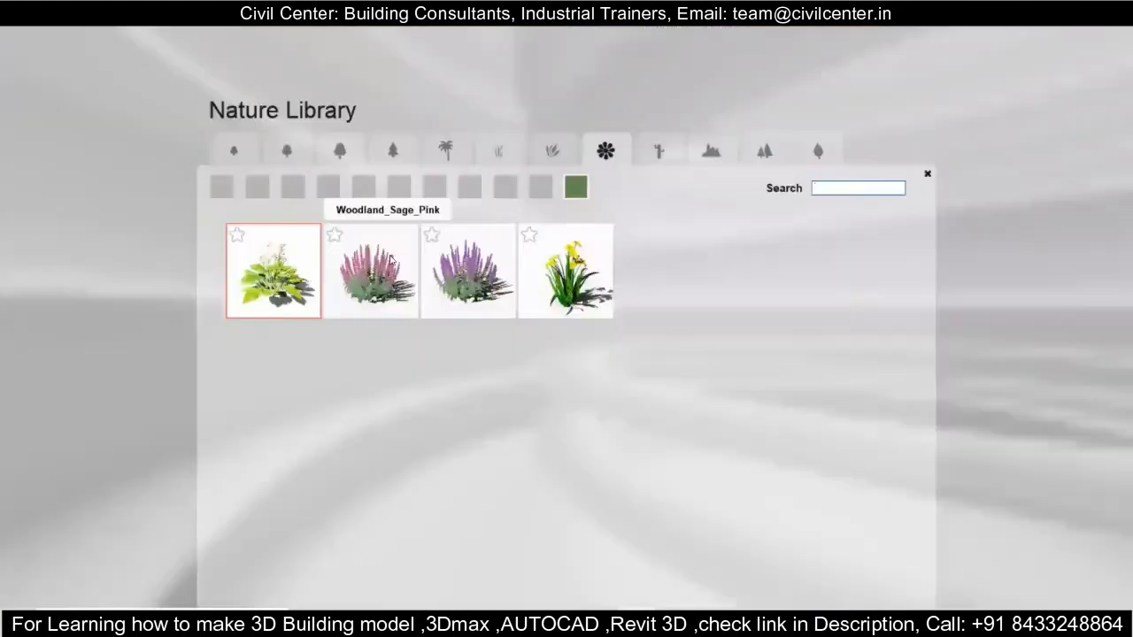
click(297, 285)
click(596, 241)
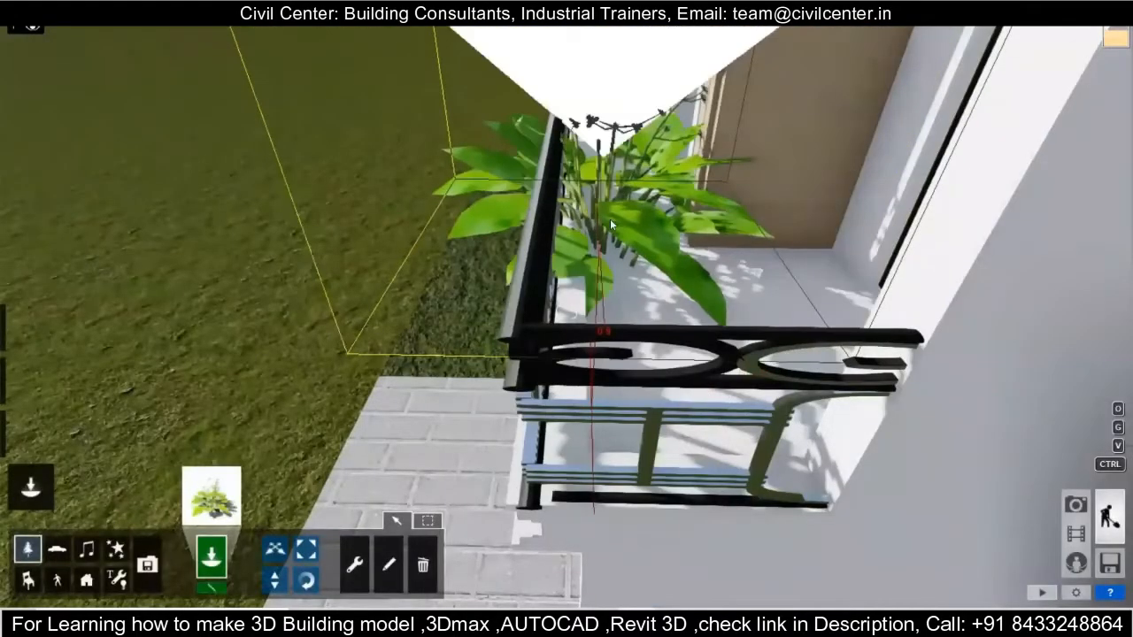
right_drag(610, 221, 625, 94)
key(w)
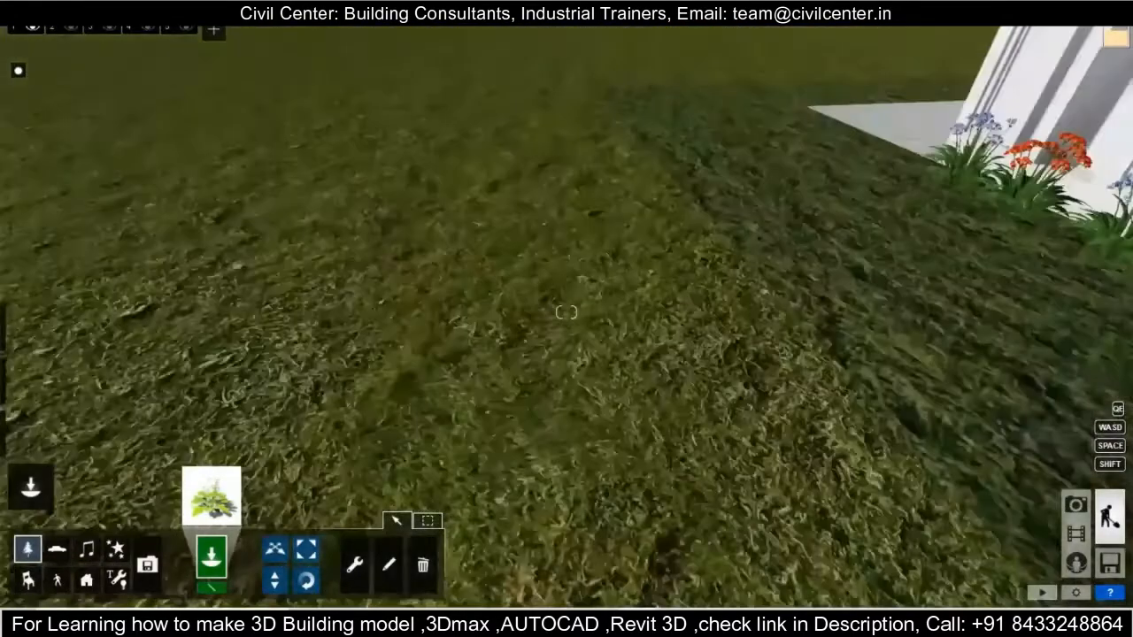
right_drag(566, 311, 395, 268)
key(w)
key(s)
key(d)
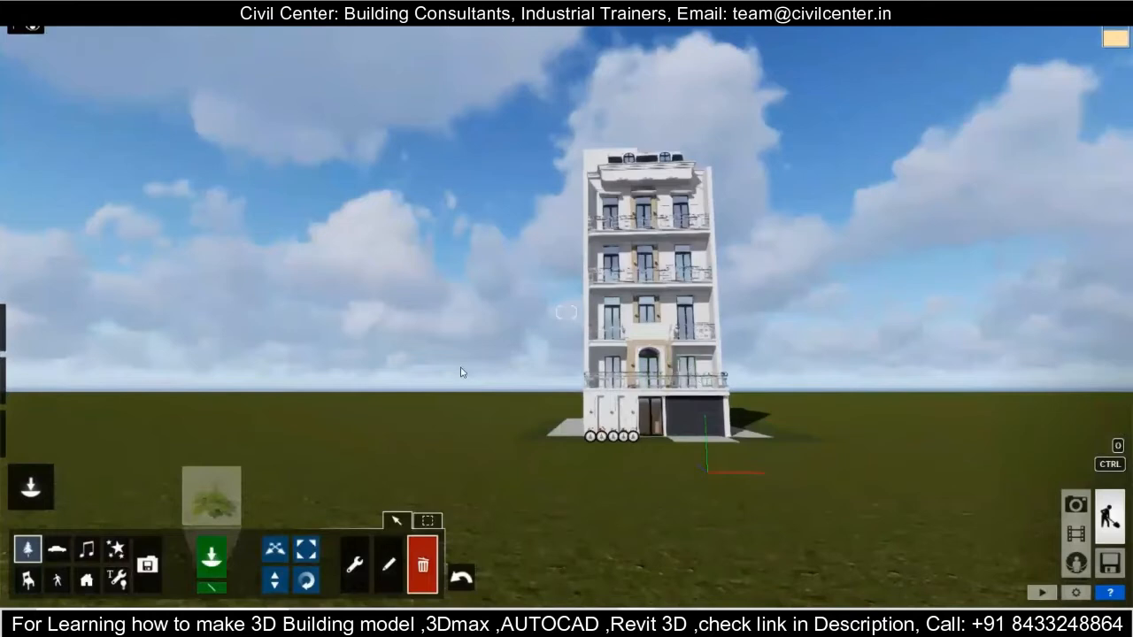
- Choose the red-leaved plant from the nature library and place it at the garage end of the first-floor balcony
click(212, 496)
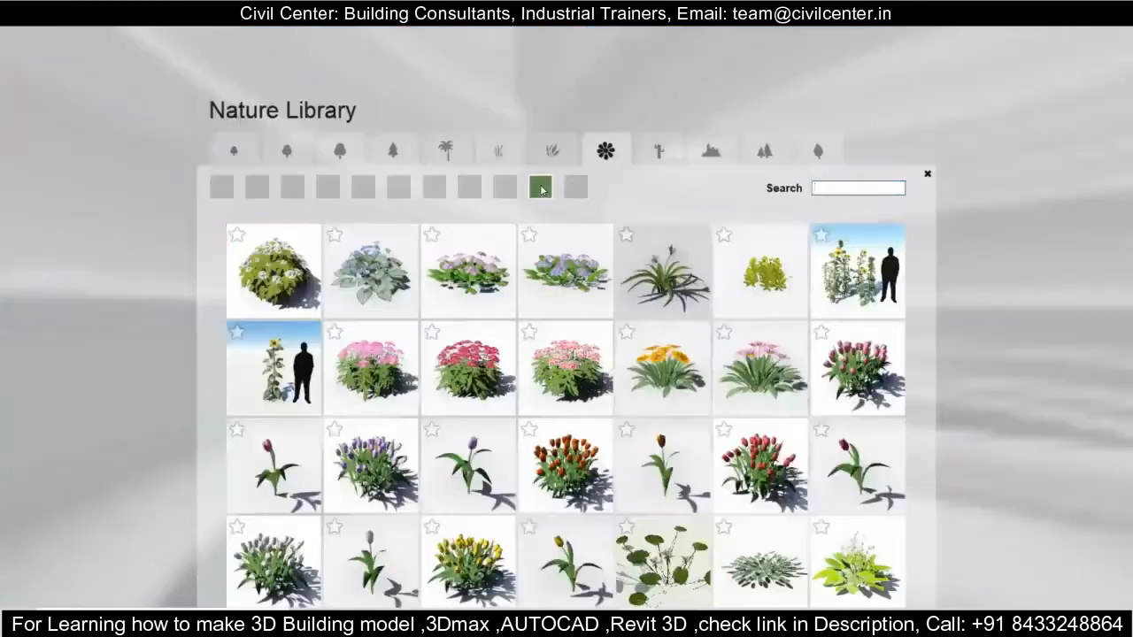
click(554, 152)
click(258, 188)
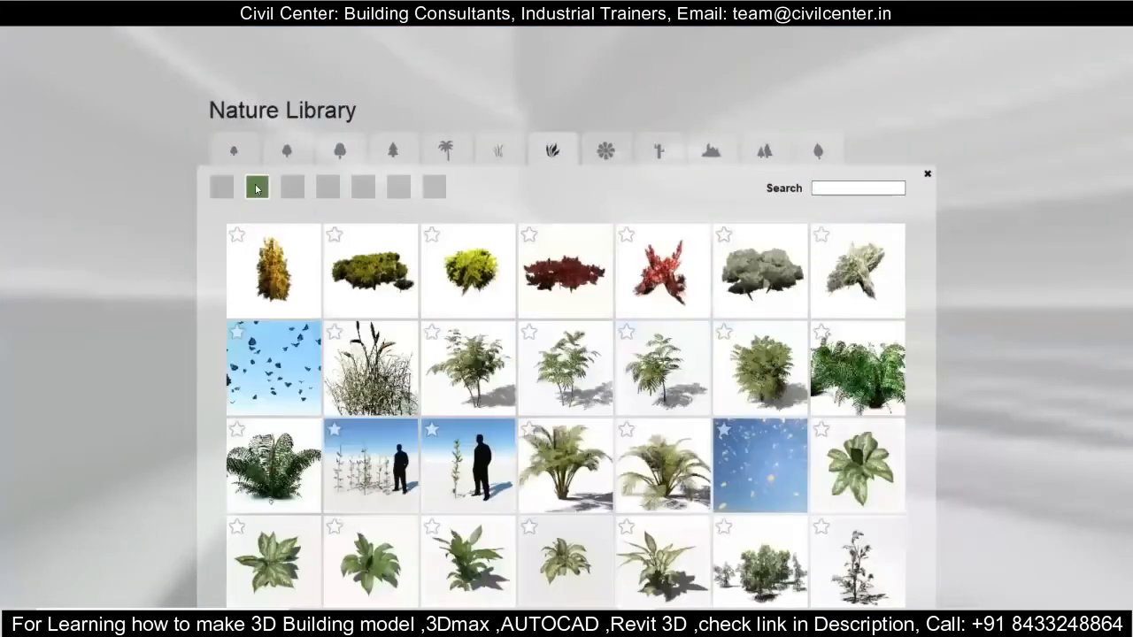
click(293, 189)
click(329, 189)
click(364, 188)
click(399, 188)
click(434, 189)
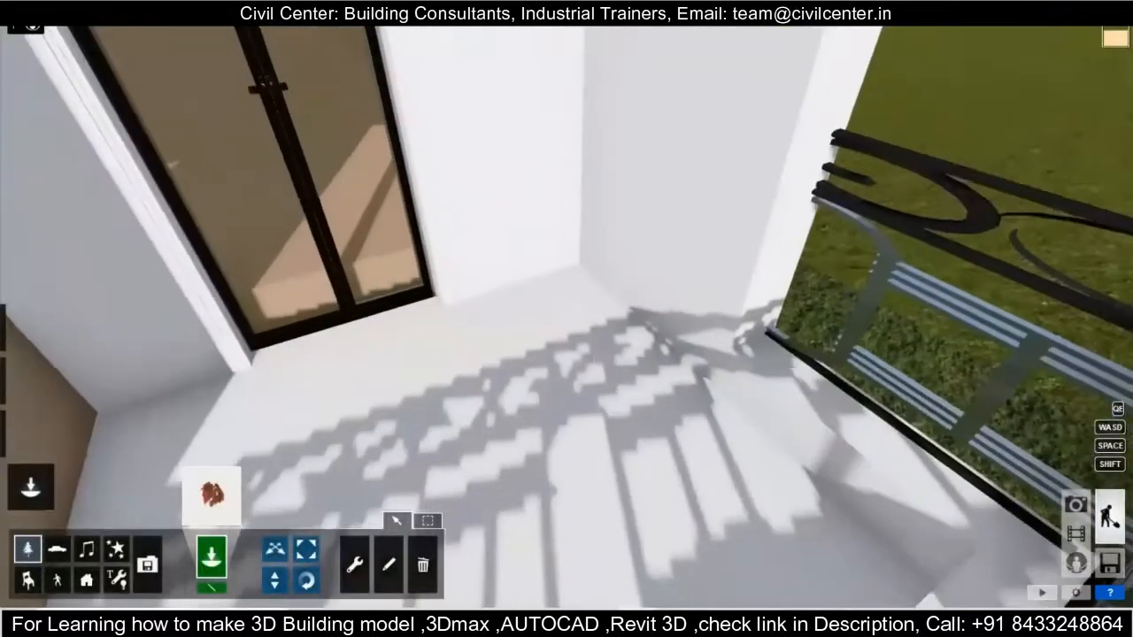
click(827, 570)
key(s)
key(s)
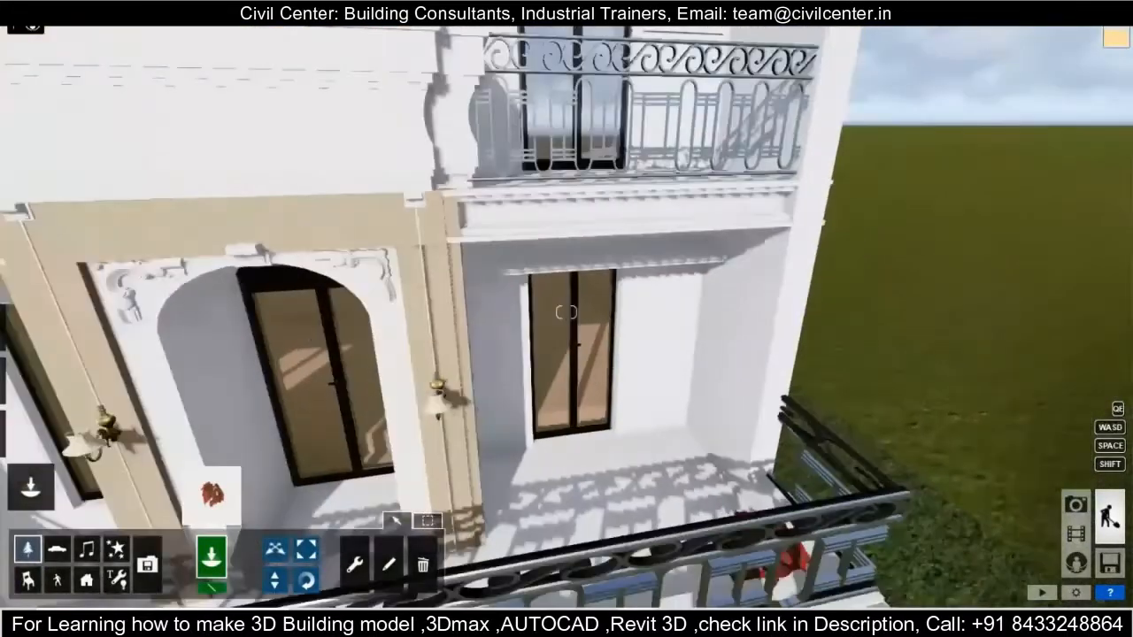
- Place another red-leaved plant along the first-floor balcony railing, above the entrance door
key(w)
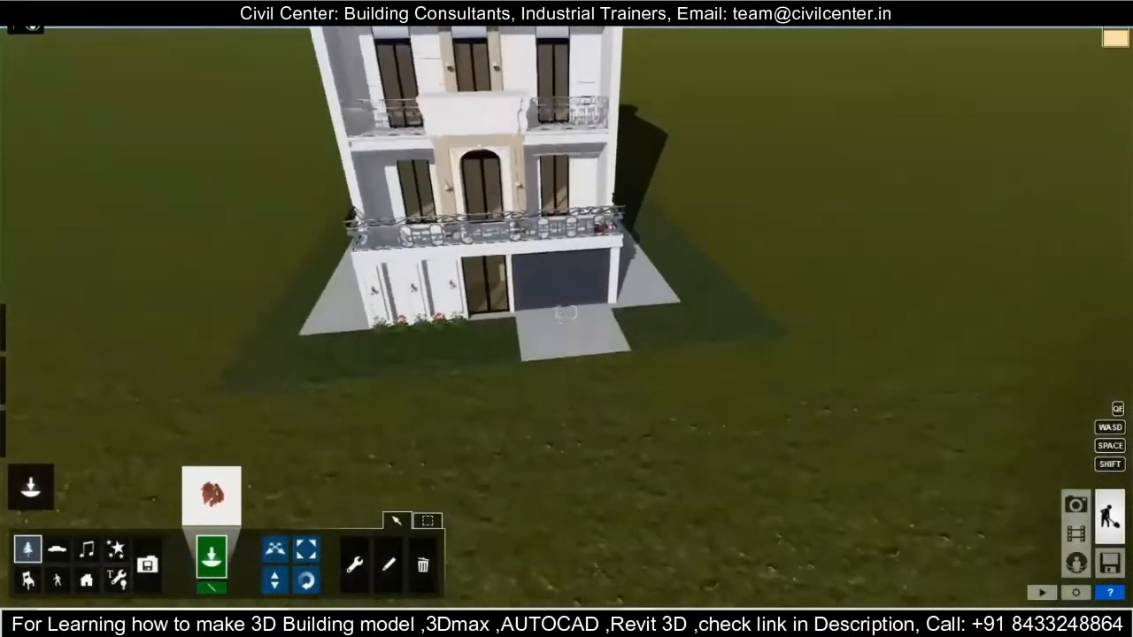
key(s)
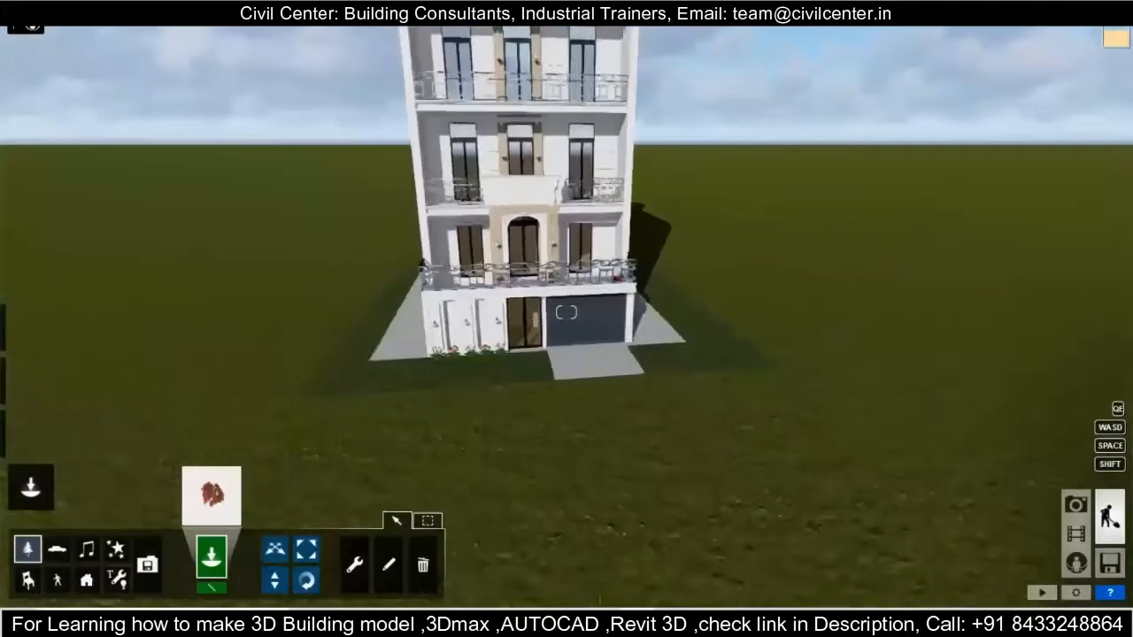
key(a)
key(w)
key(w)
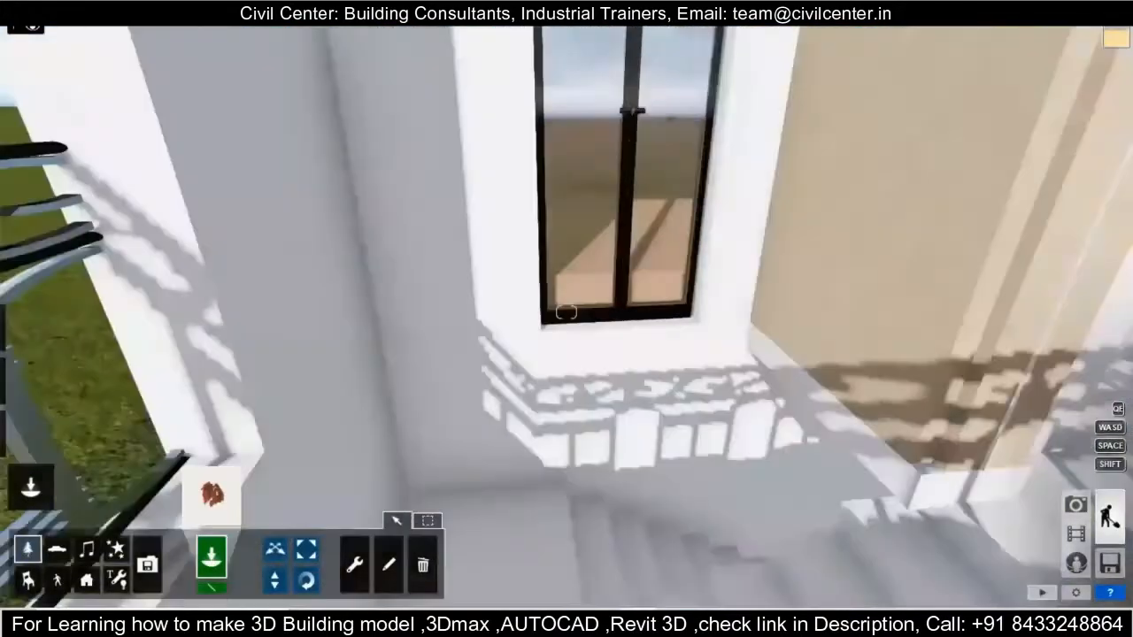
key(s)
key(w)
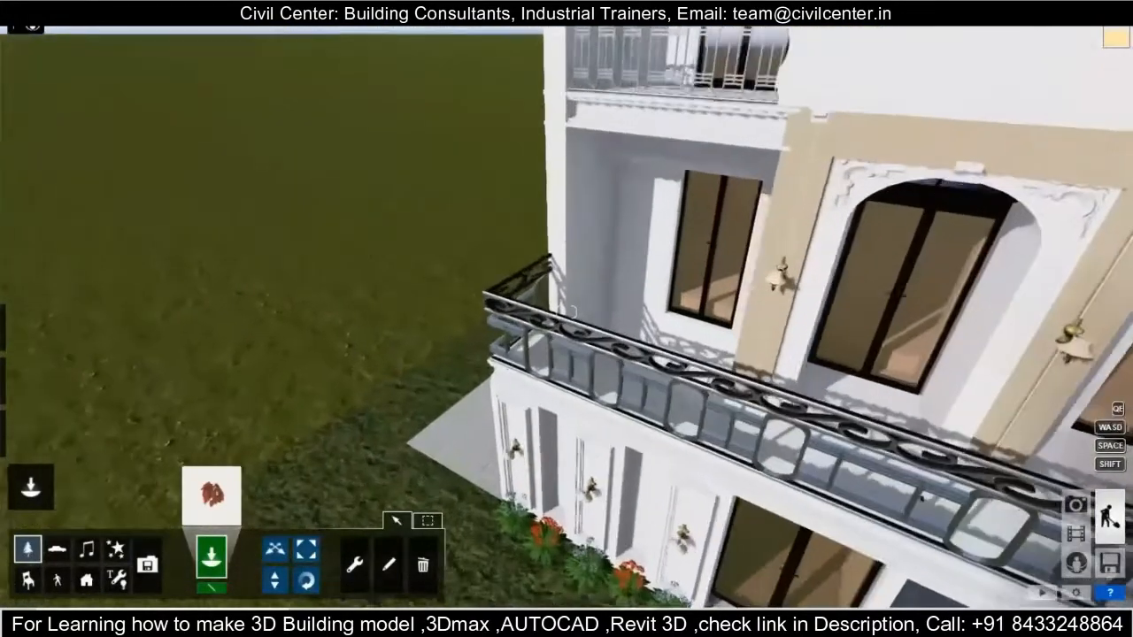
key(s)
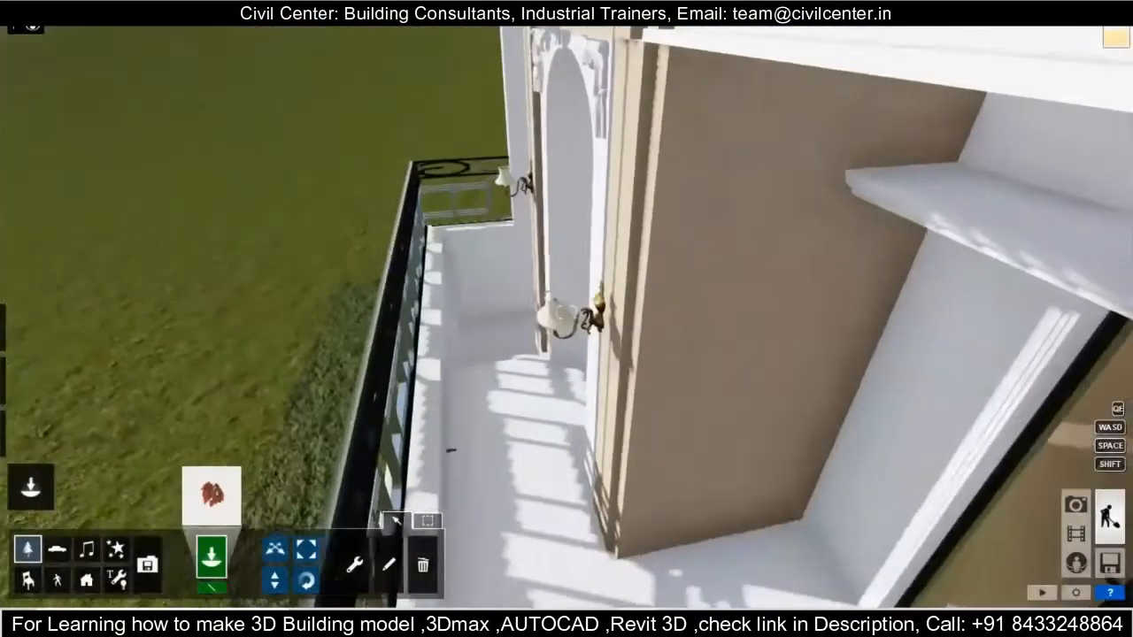
key(w)
key(w)
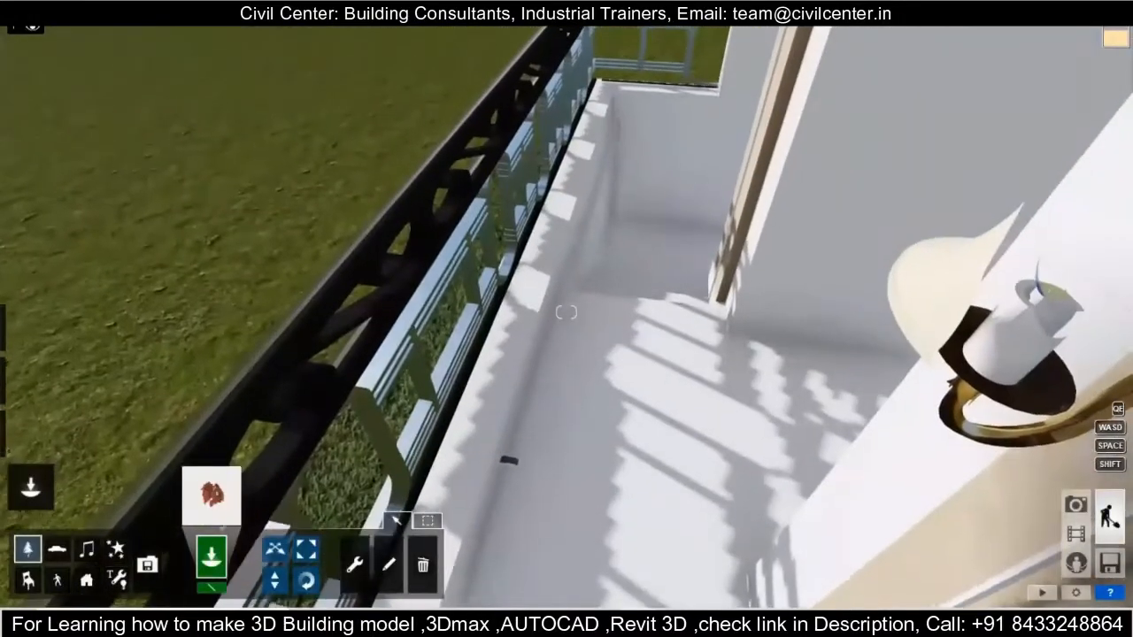
click(573, 303)
- Place a red-leaved plant on the second-floor balcony at the garage end, beside the side wall
key(w)
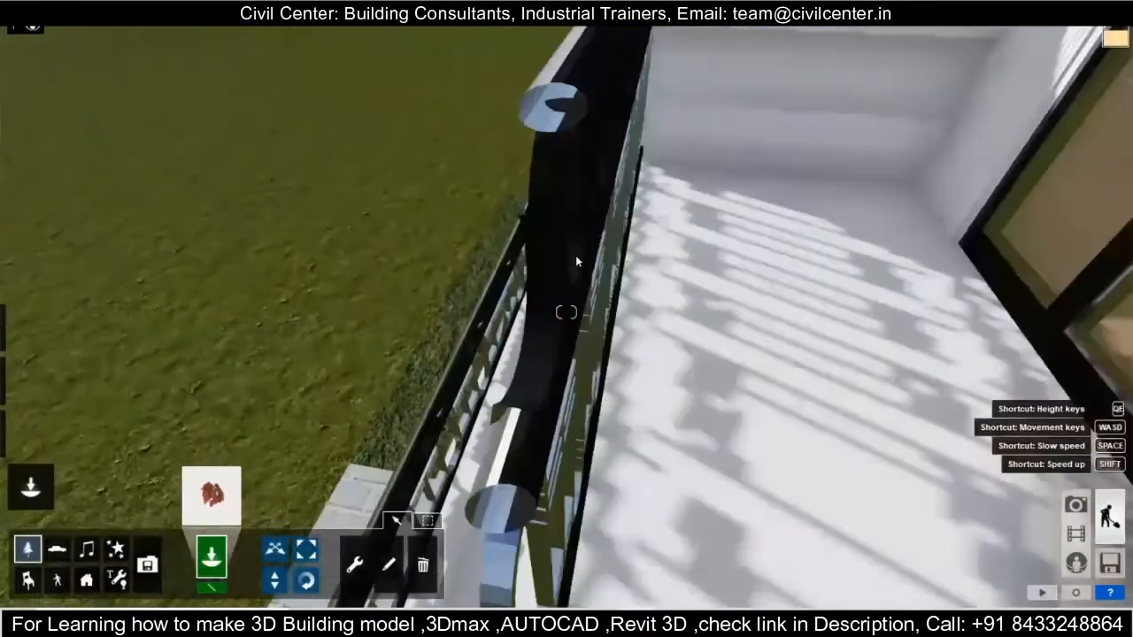
key(w)
key(s)
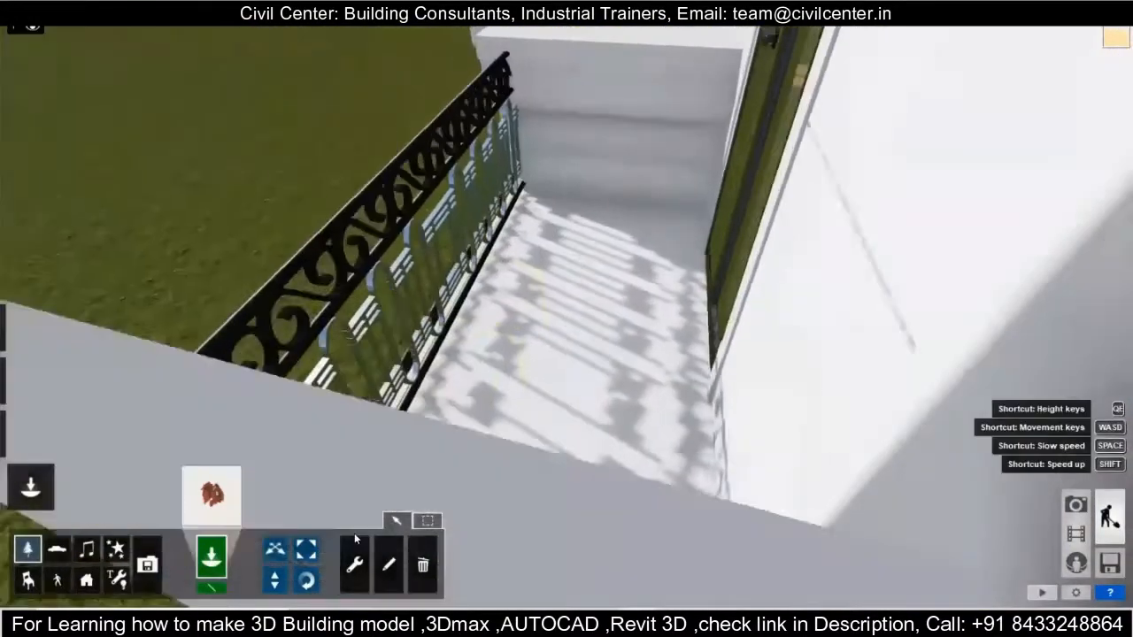
key(w)
key(w)
key(s)
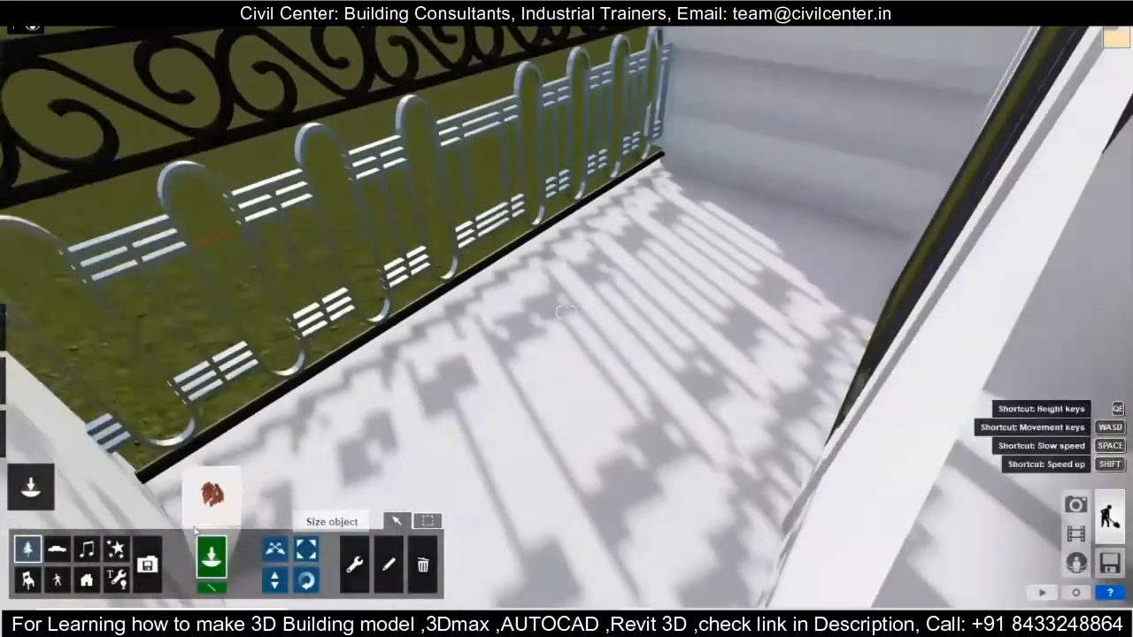
key(s)
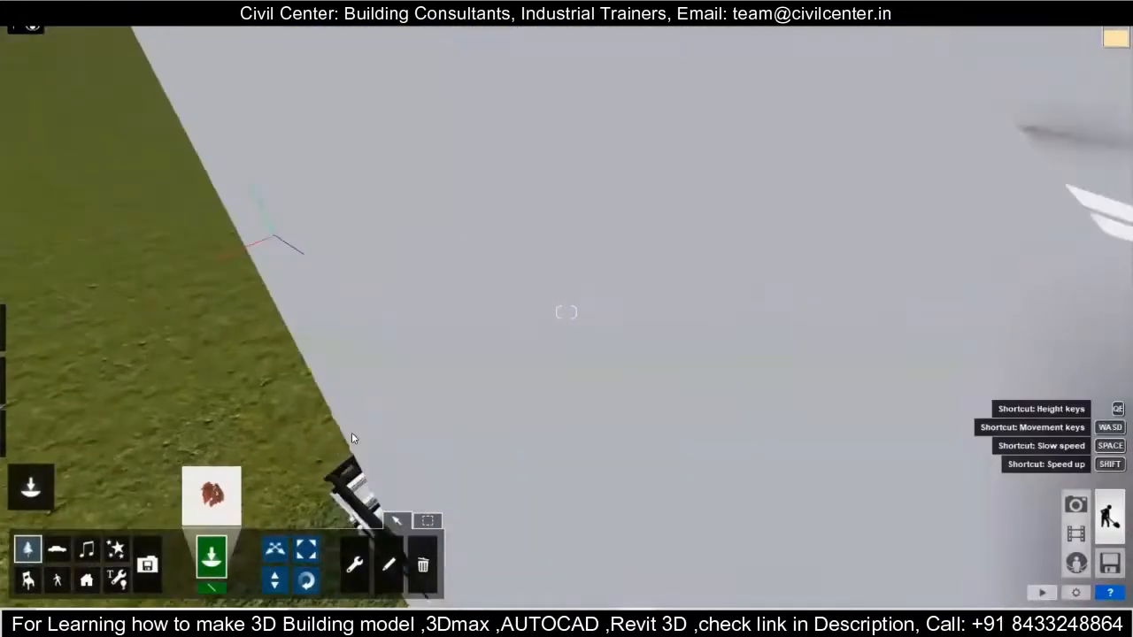
key(a)
right_drag(351, 438, 336, 478)
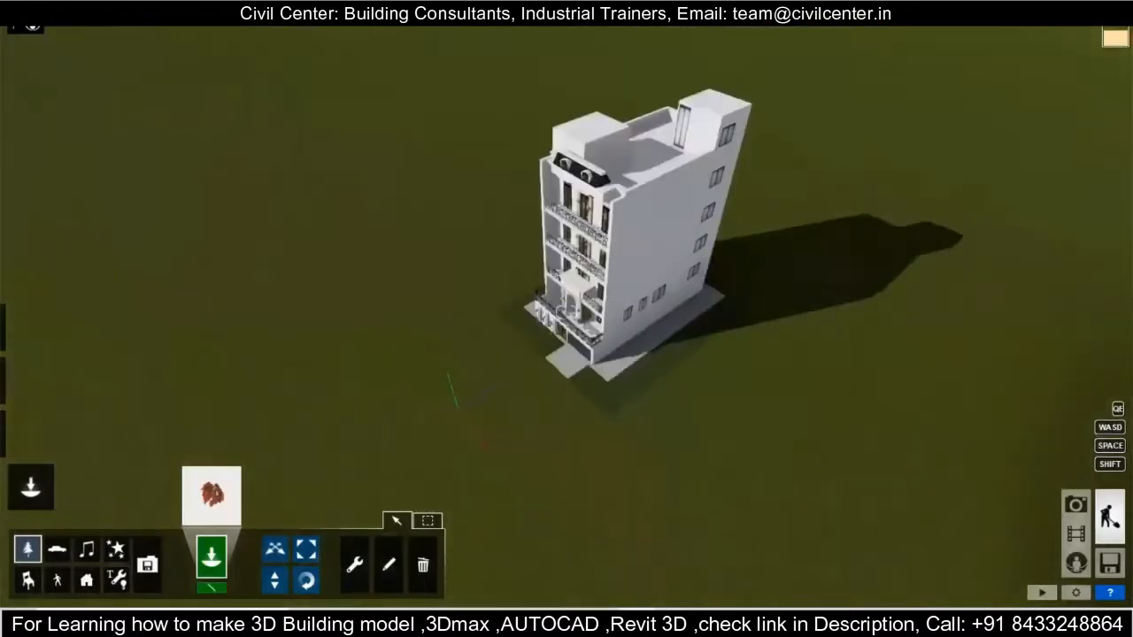
key(w)
right_drag(566, 319, 602, 262)
key(w)
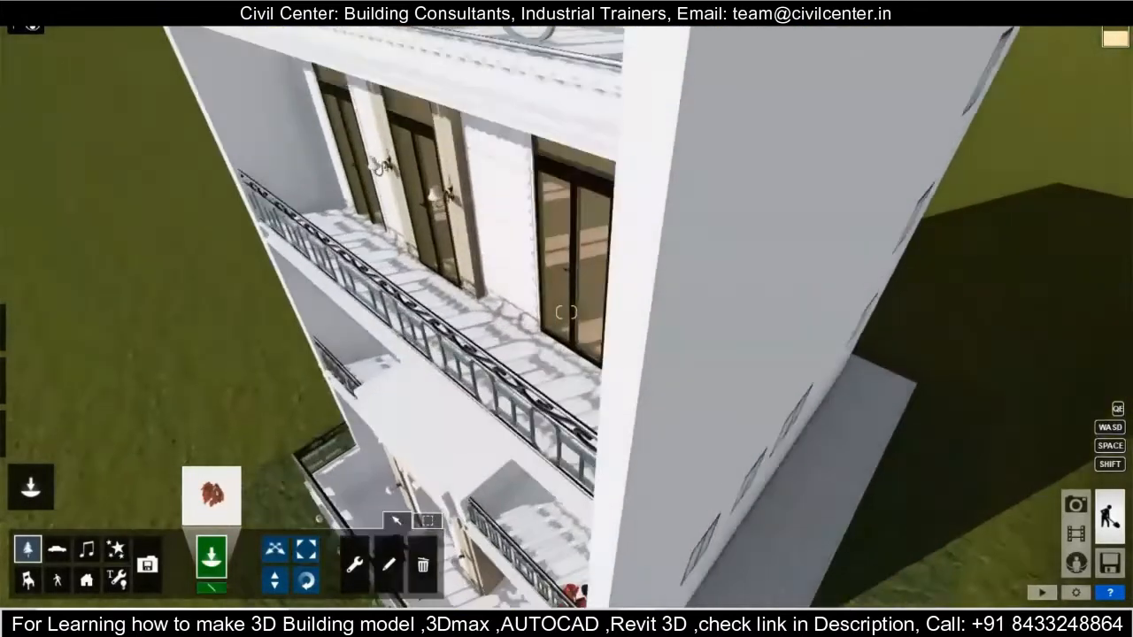
- Place red-leaved plants at the garage end of the third-floor and fourth-floor balconies
key(s)
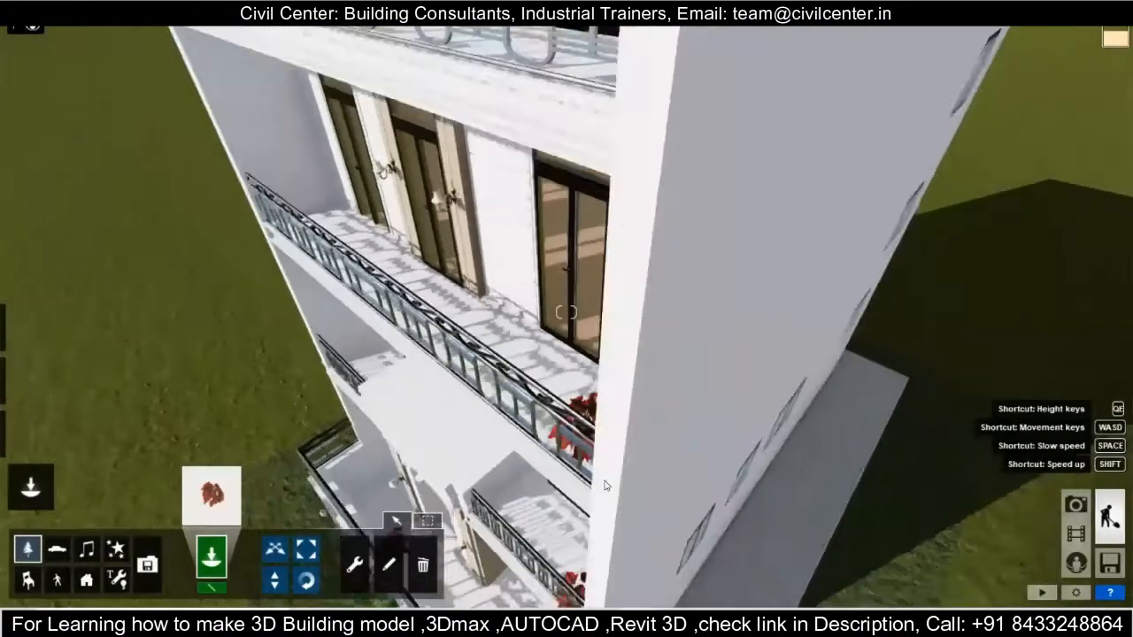
key(w)
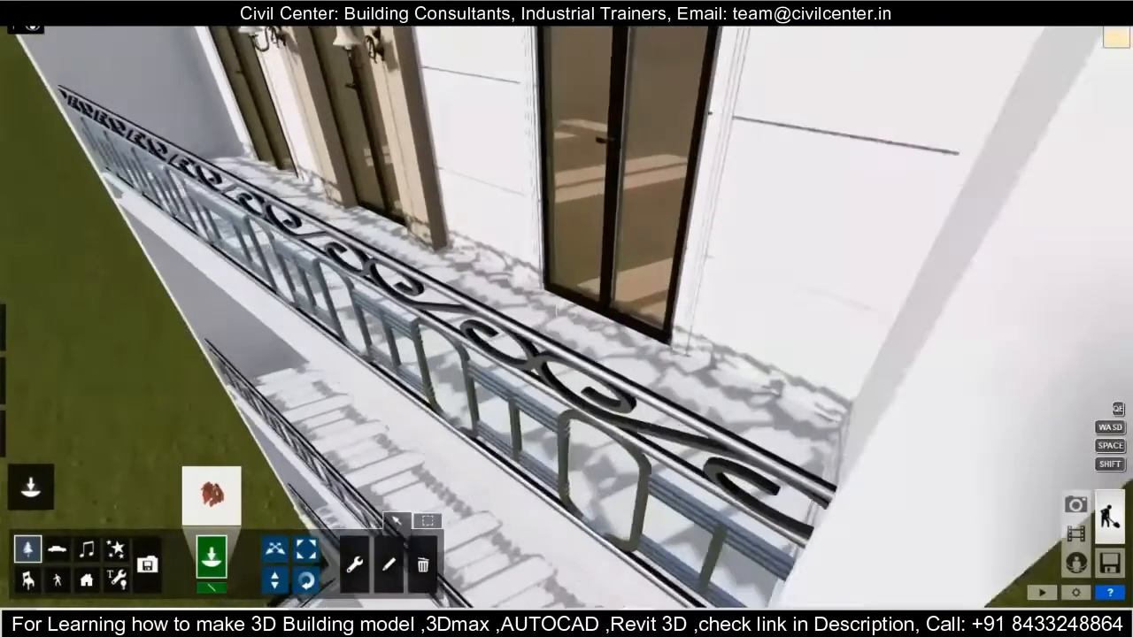
key(s)
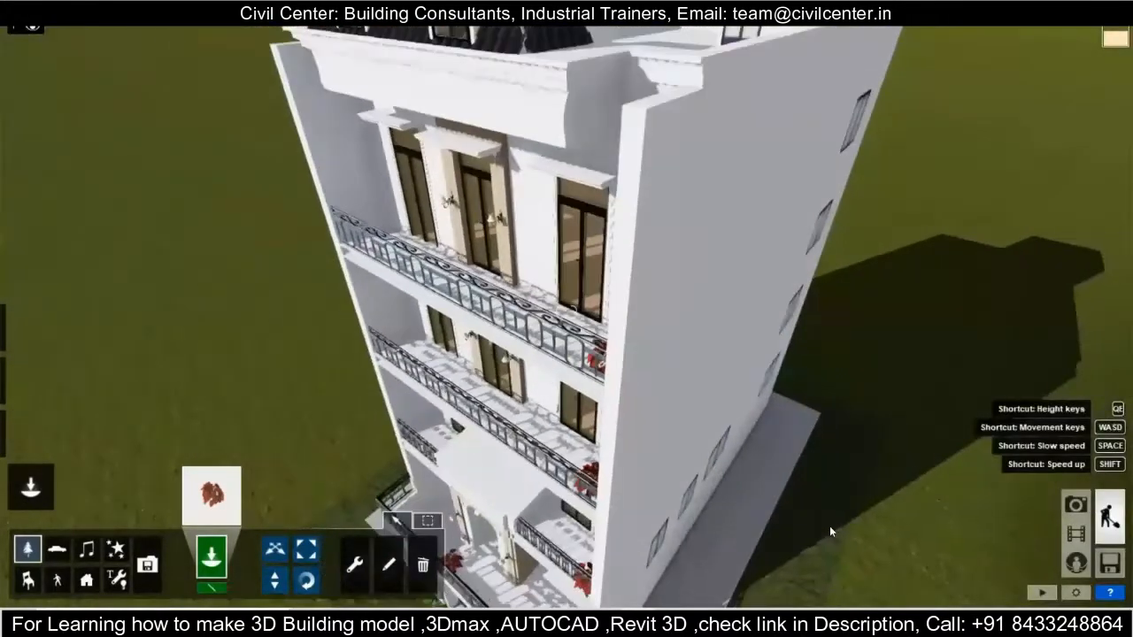
key(s)
right_drag(830, 532, 792, 456)
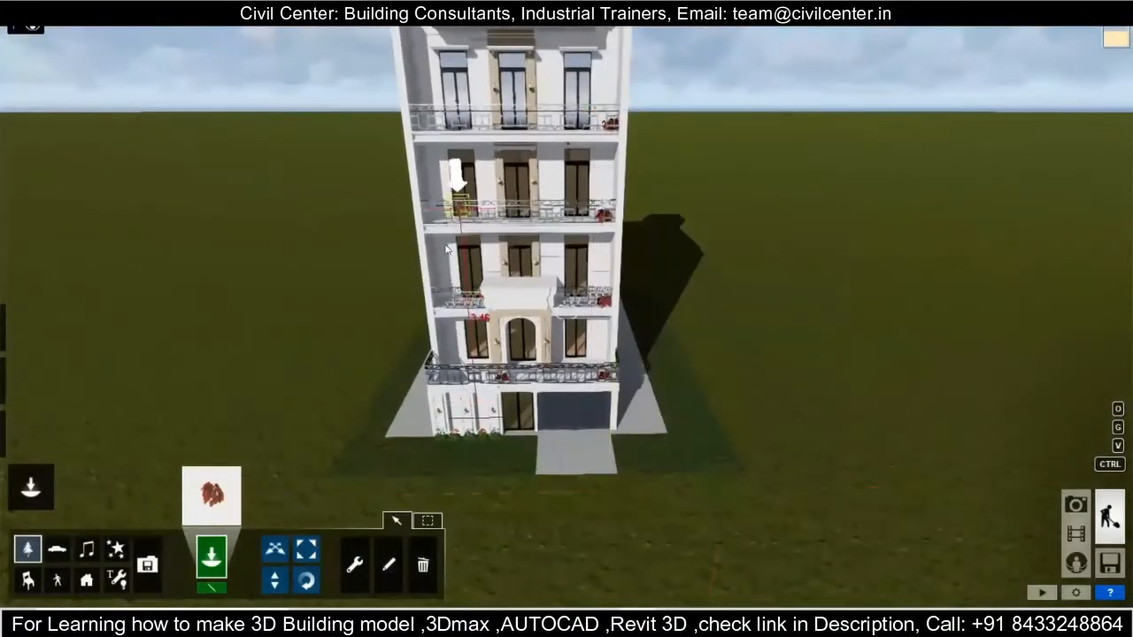
- Place a red-leaved plant behind the railing of the second-floor balcony on the side away from the garage
key(w)
key(a)
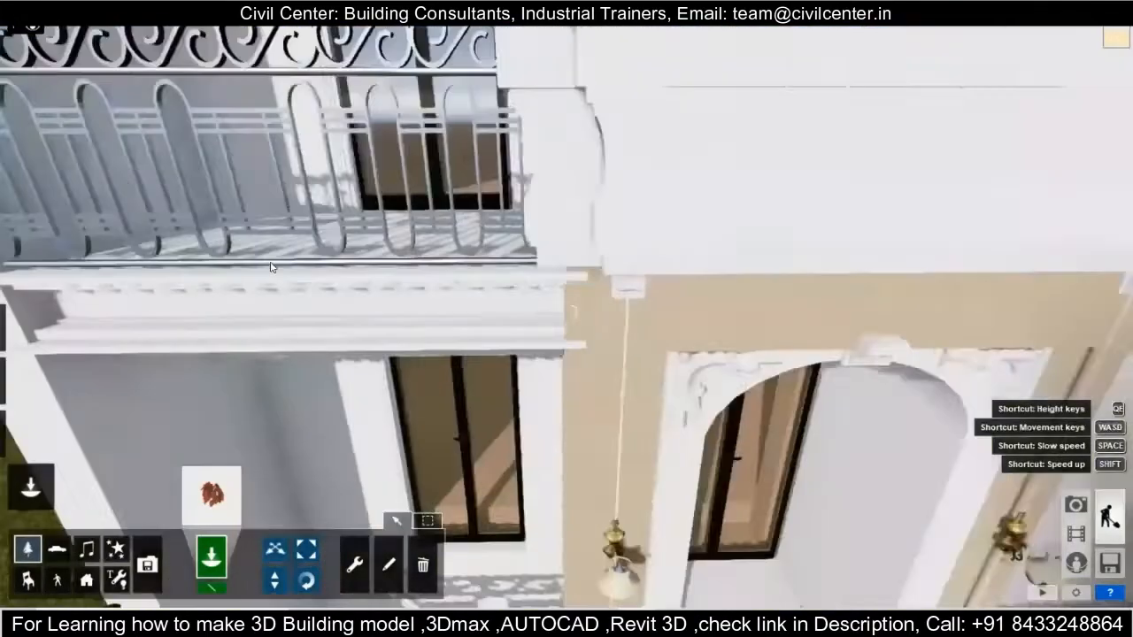
click(256, 214)
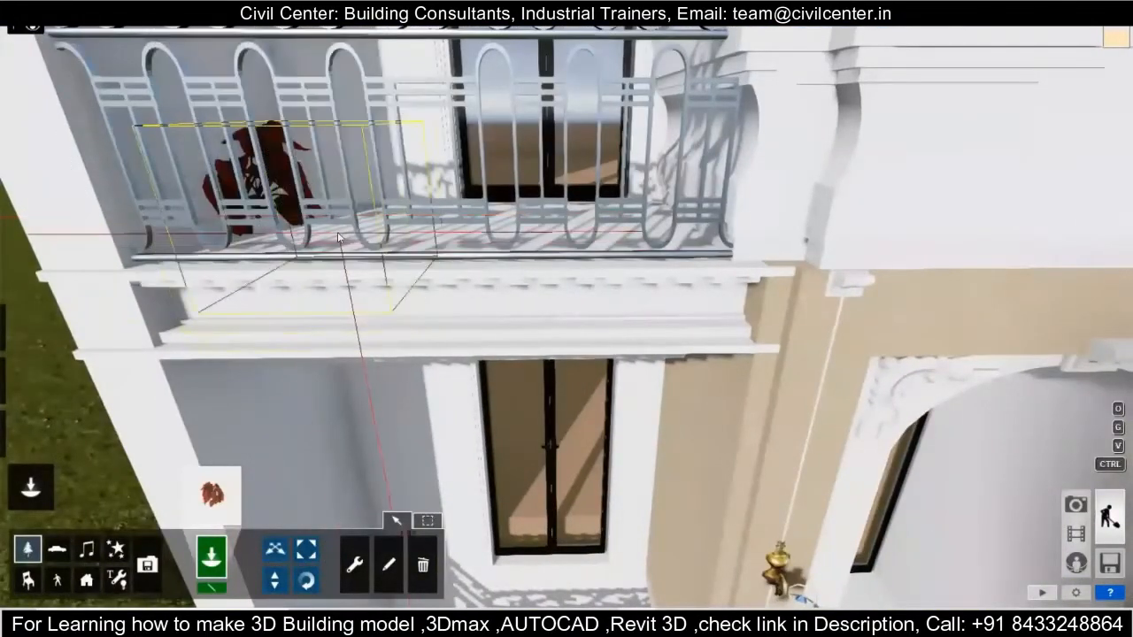
key(w)
right_drag(403, 117, 341, 40)
right_drag(390, 404, 338, 406)
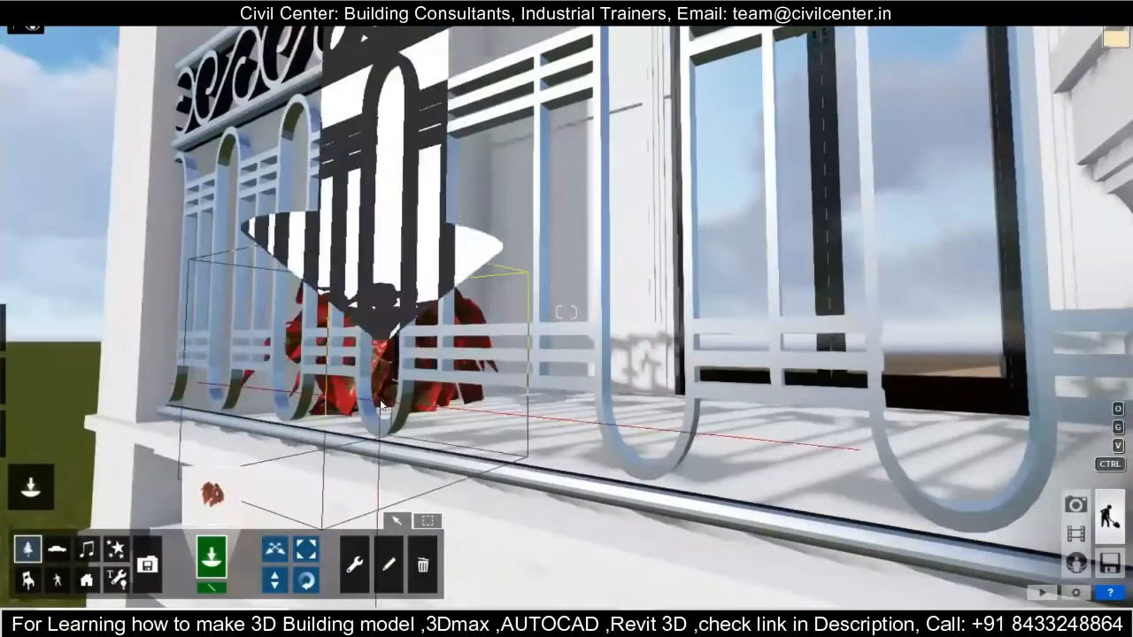
scroll(380, 405, down, 5)
scroll(380, 405, down, 5)
right_drag(380, 405, 379, 354)
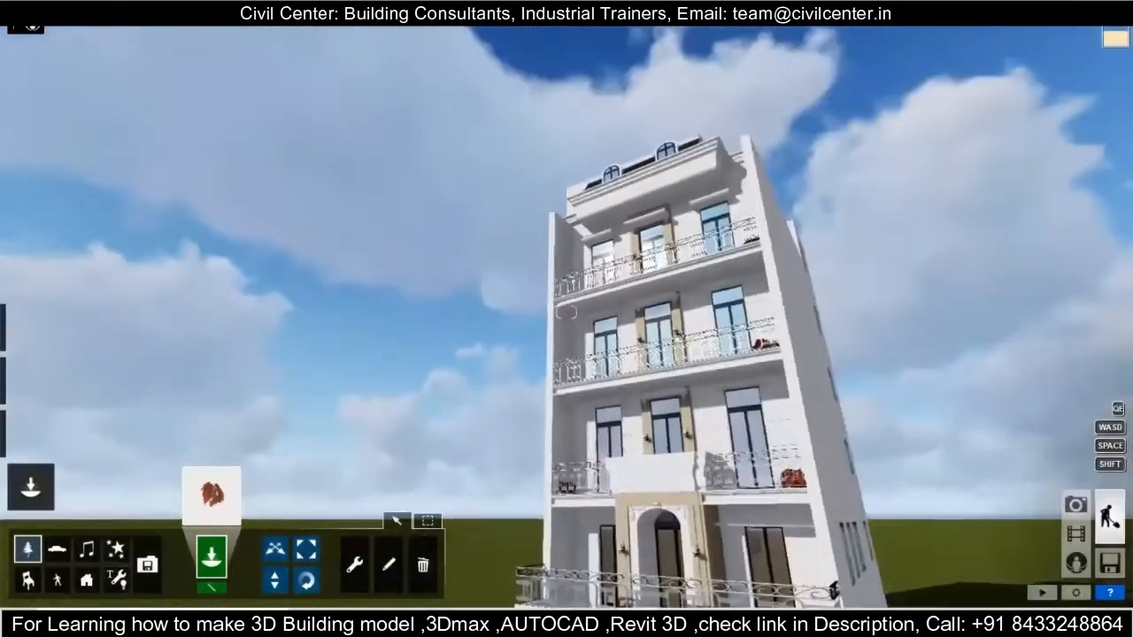
- Place red-leaved plants in the third-floor and fourth-floor balcony corners away from the garage
scroll(567, 311, up, 10)
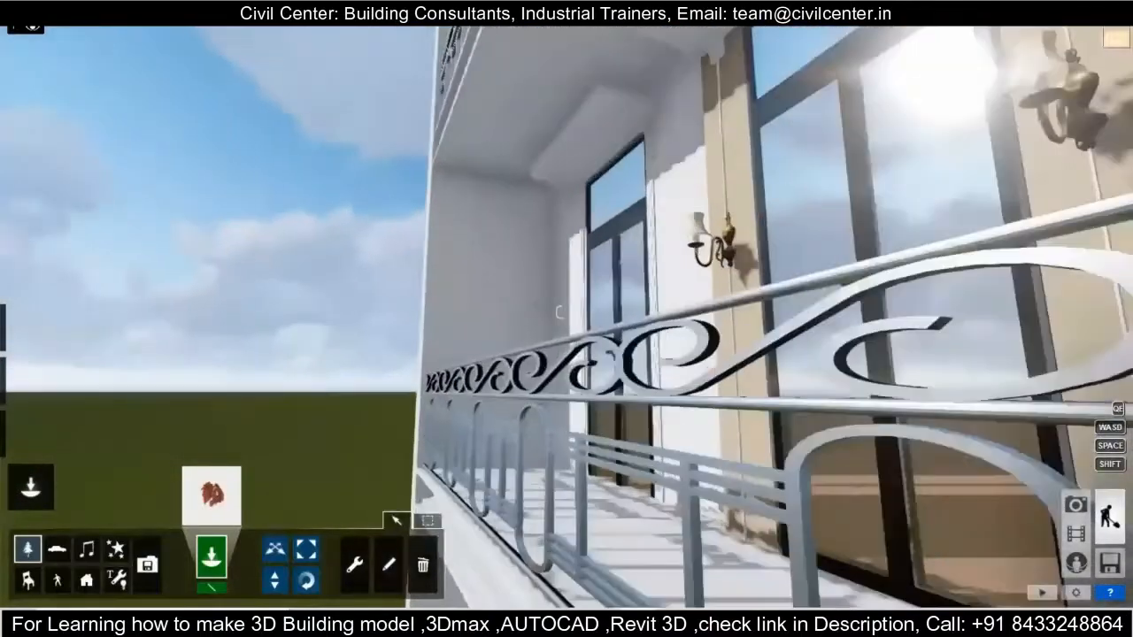
key(w)
right_drag(401, 429, 351, 449)
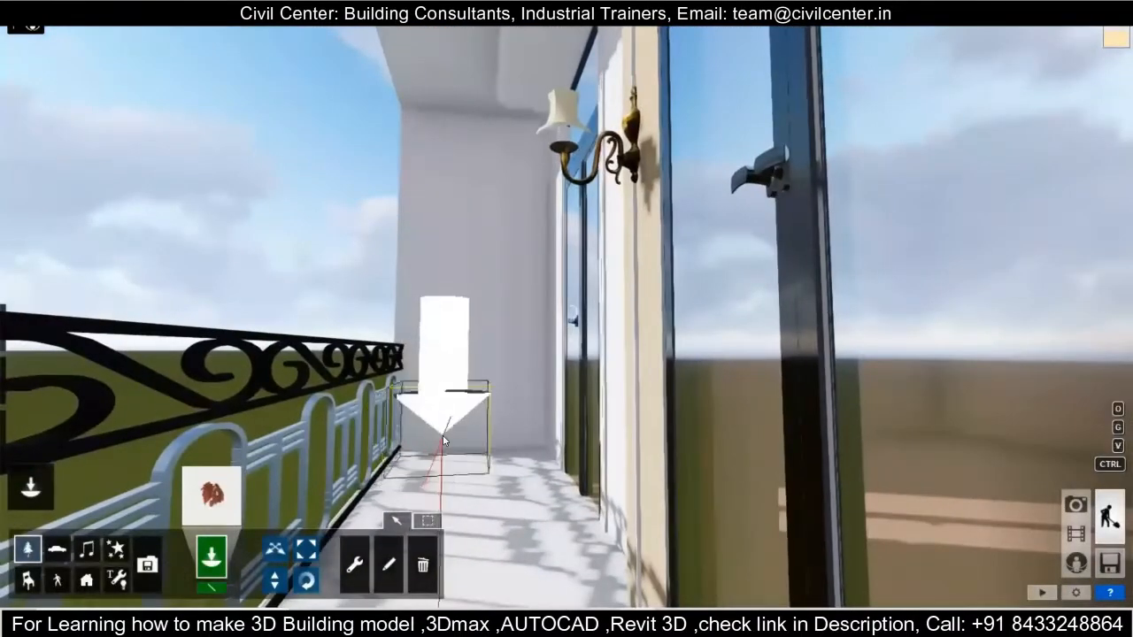
key(s)
right_drag(415, 466, 531, 425)
key(w)
click(447, 409)
key(s)
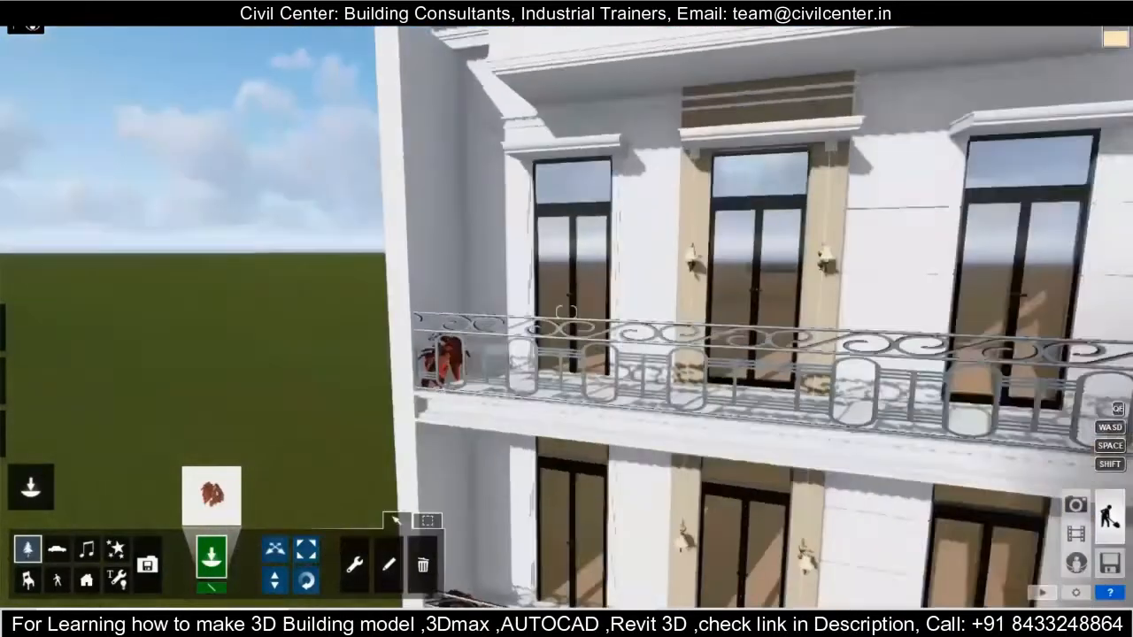
key(s)
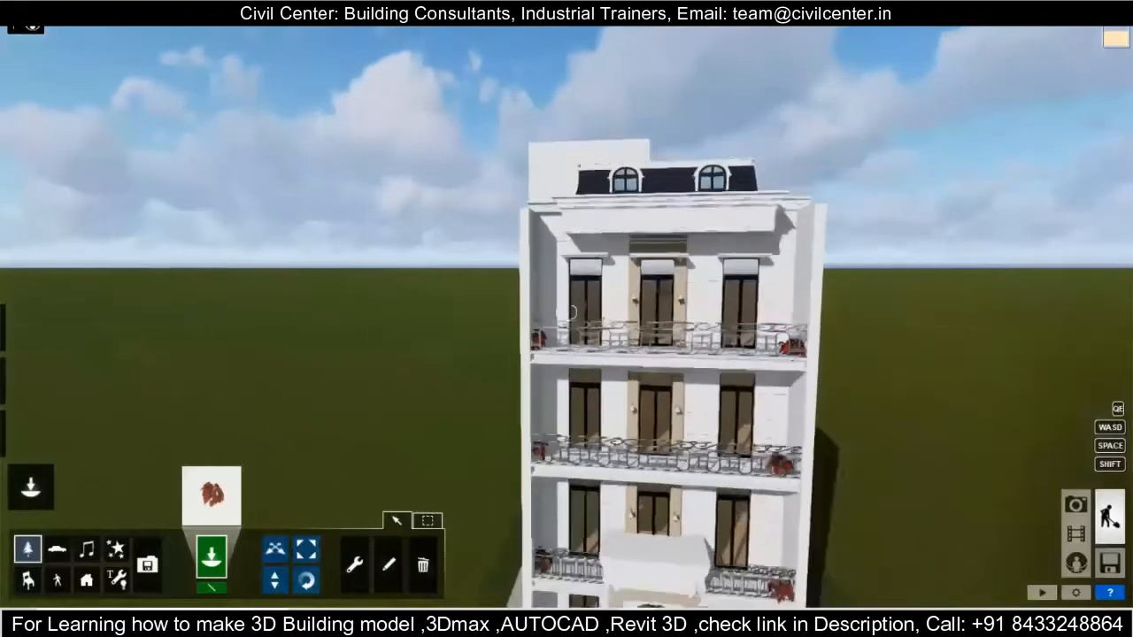
- Delete the surplus red-leaved plant at the second-floor balcony corner away from the garage
key(s)
right_drag(567, 312, 566, 380)
key(w)
click(423, 564)
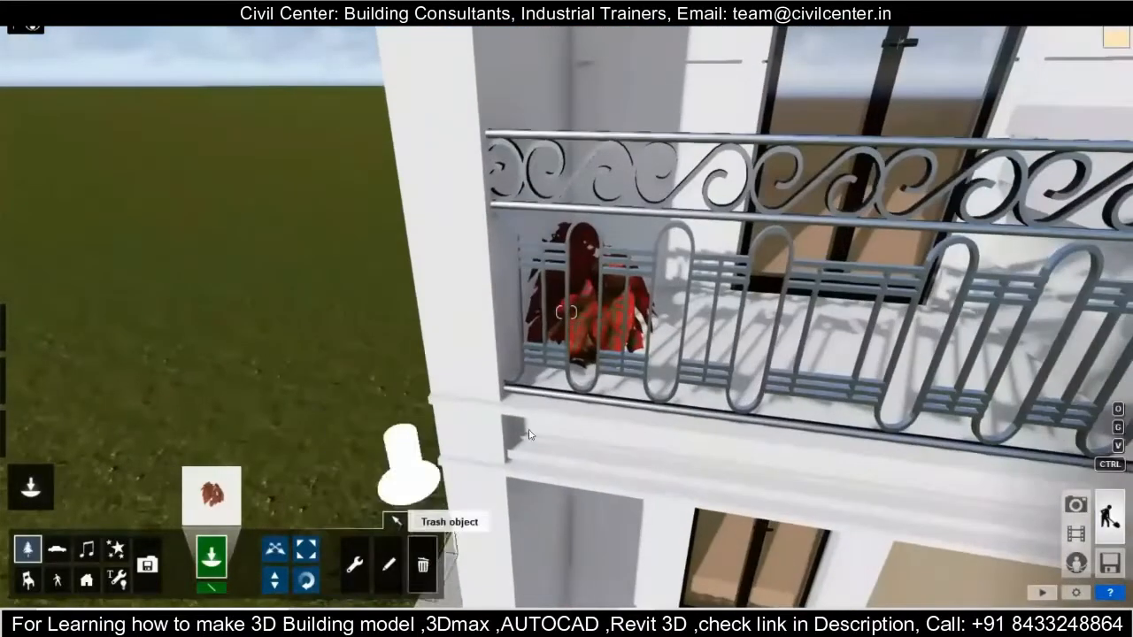
- Move the red-leaved plant at the garage end of the fourth-floor balcony so it sits within the railing
key(s)
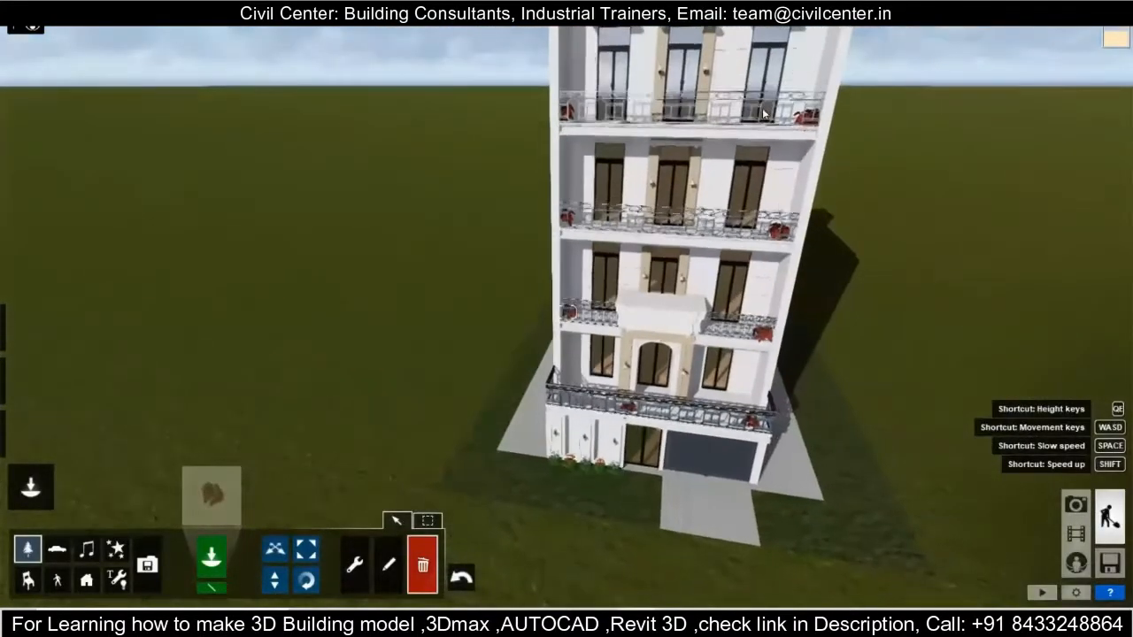
key(w)
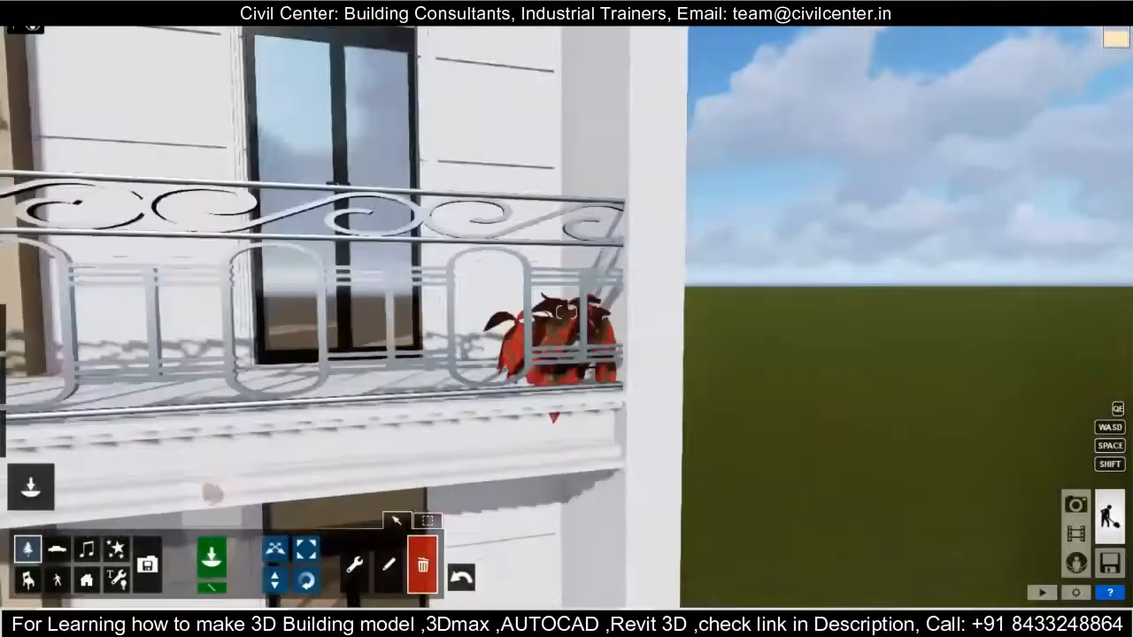
key(s)
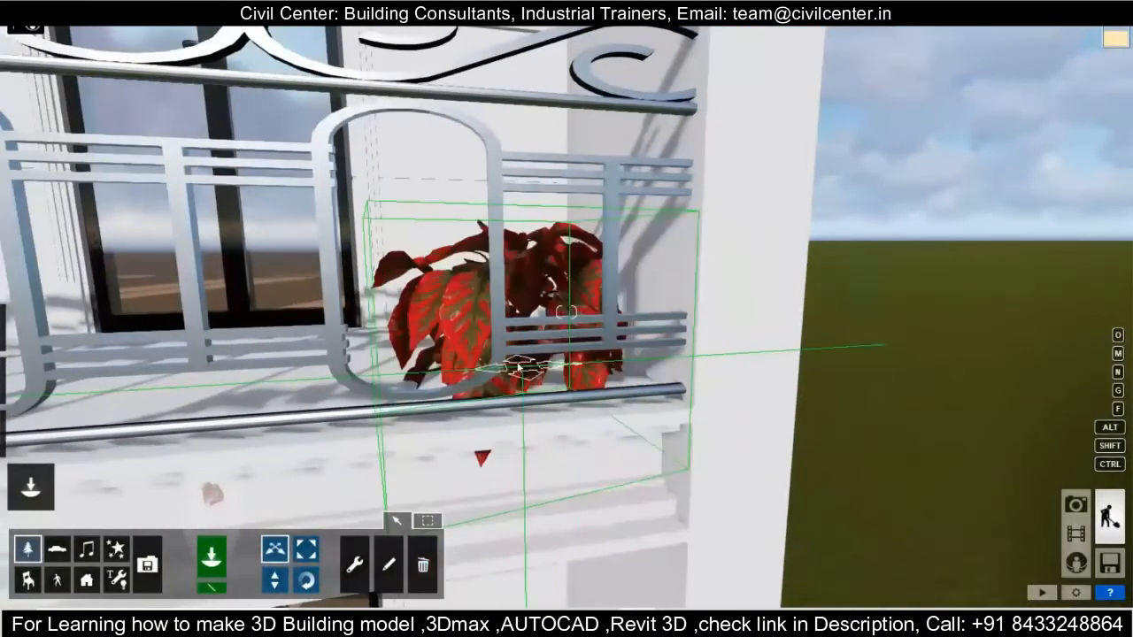
key(s)
right_drag(558, 380, 556, 480)
- Examine the red-leaved plants on the lower balconies and across the whole front facade
key(w)
key(w)
right_drag(566, 256, 602, 315)
key(s)
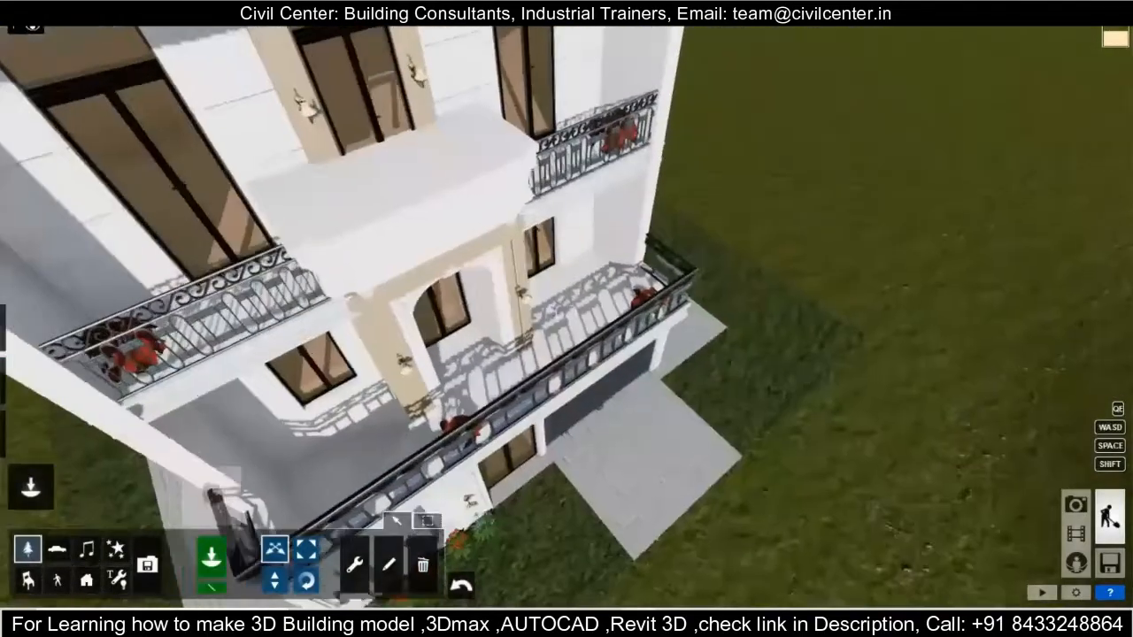
key(w)
key(s)
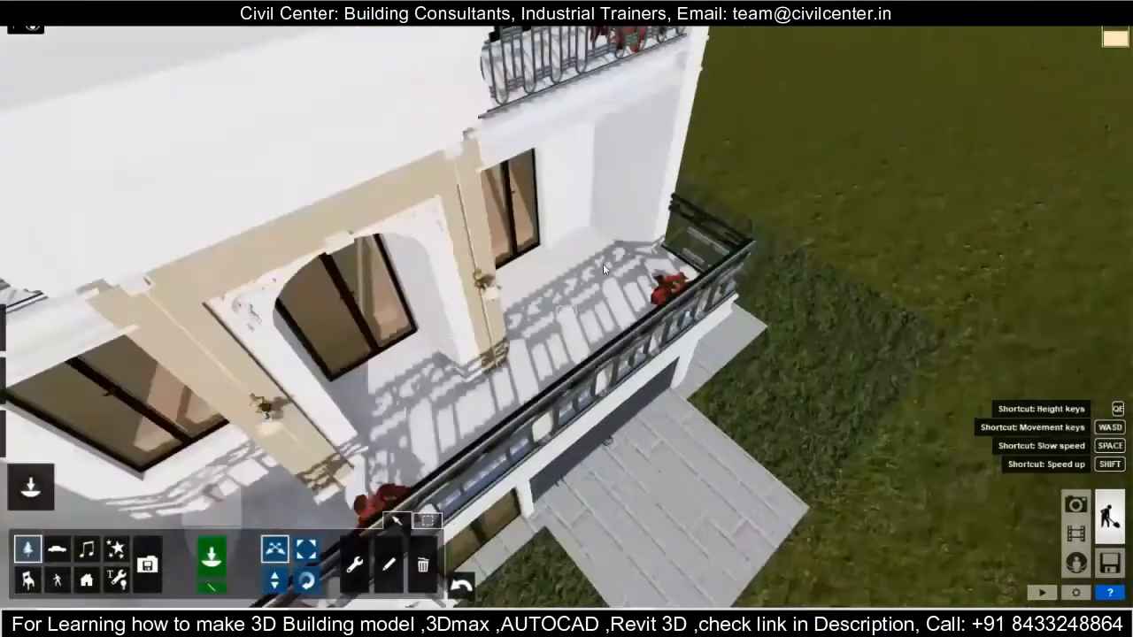
key(d)
right_drag(611, 312, 620, 257)
key(w)
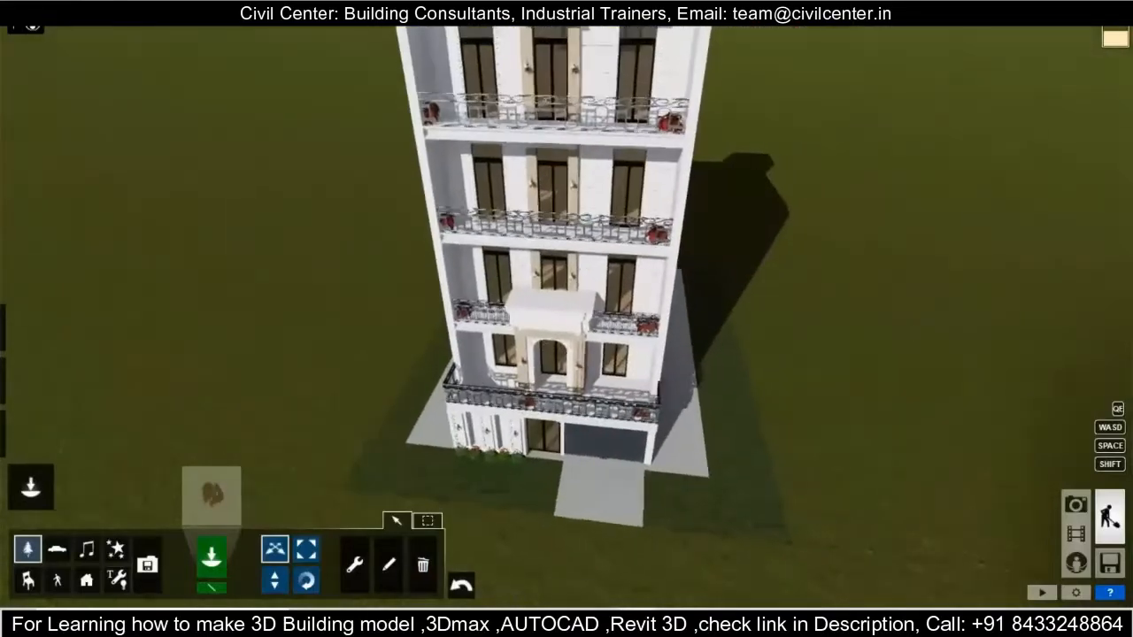
- Try a large potted leafy plant on the fourth-floor balcony, and delete it
right_drag(567, 312, 588, 255)
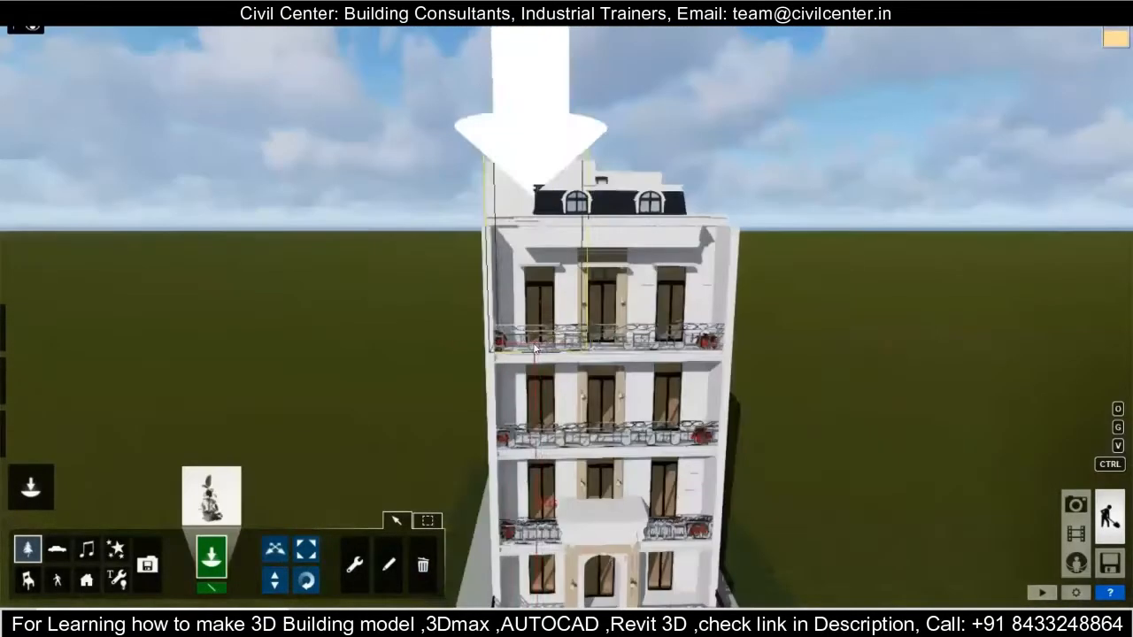
key(w)
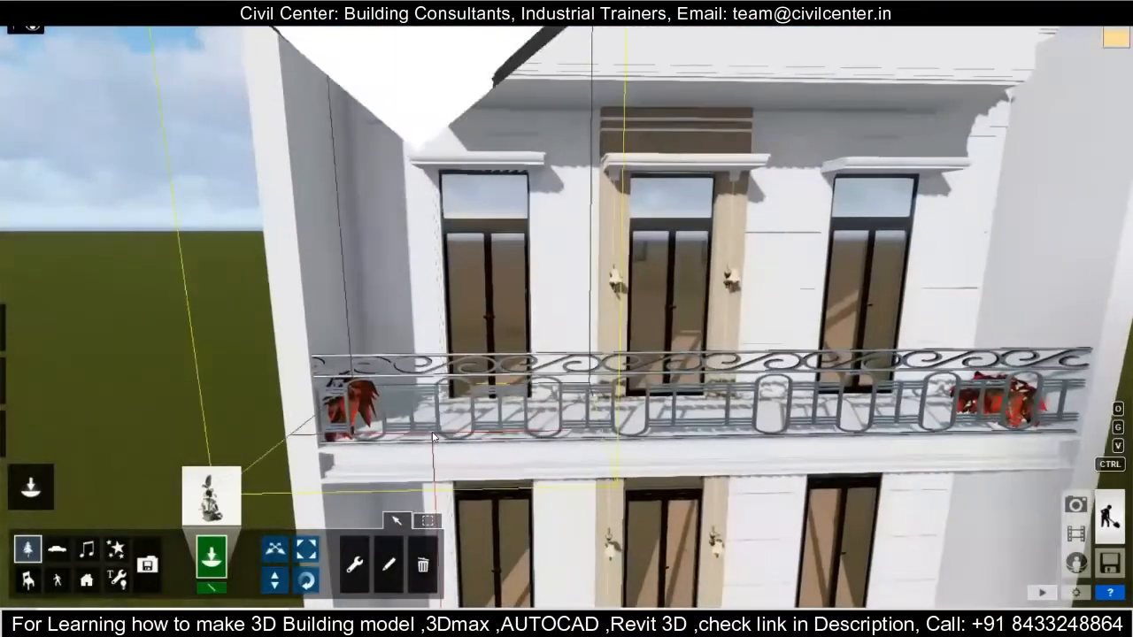
click(431, 435)
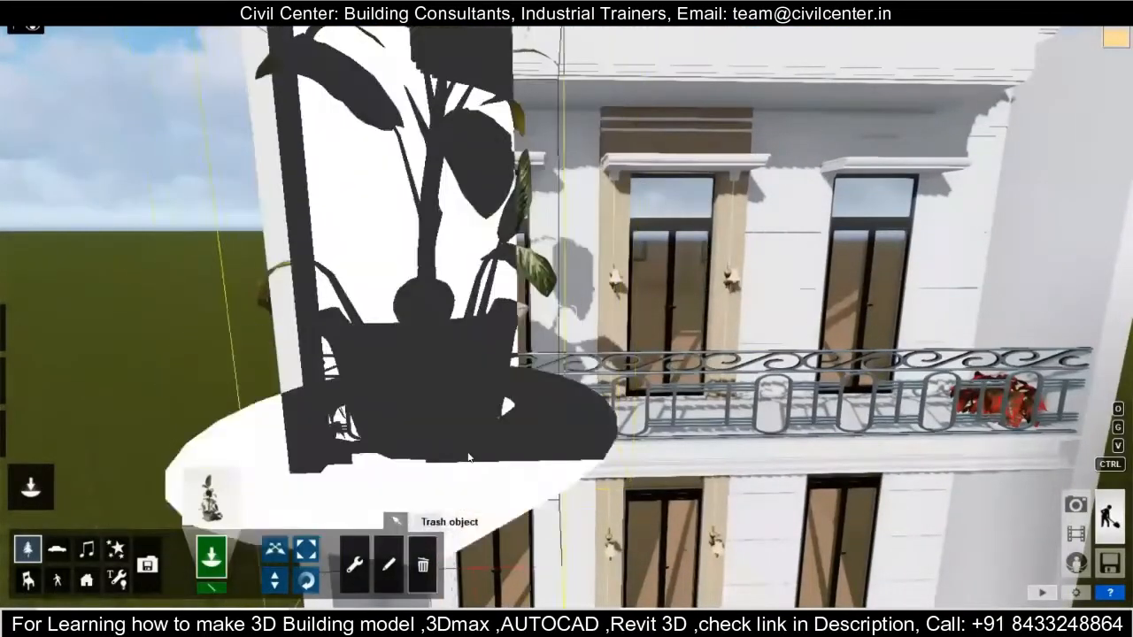
key(w)
key(a)
key(s)
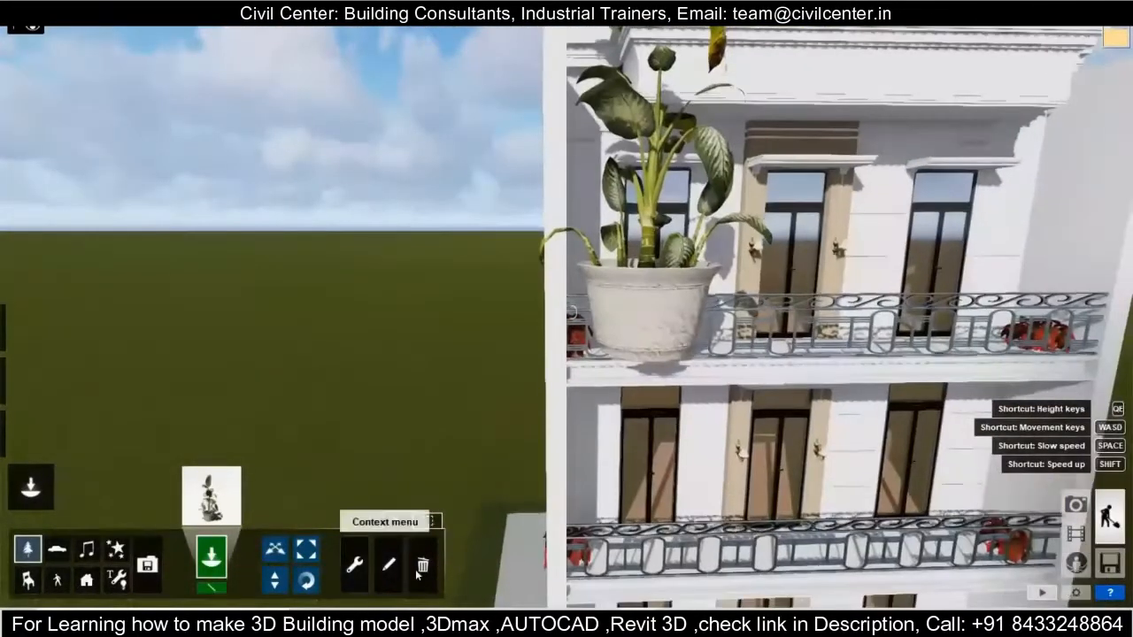
click(423, 564)
- Place the potted leafy plant on the fourth-floor balcony toward the end away from the garage, and scale it down to fit behind the railing
click(211, 497)
click(468, 271)
key(w)
key(d)
key(w)
right_drag(688, 345, 390, 263)
key(w)
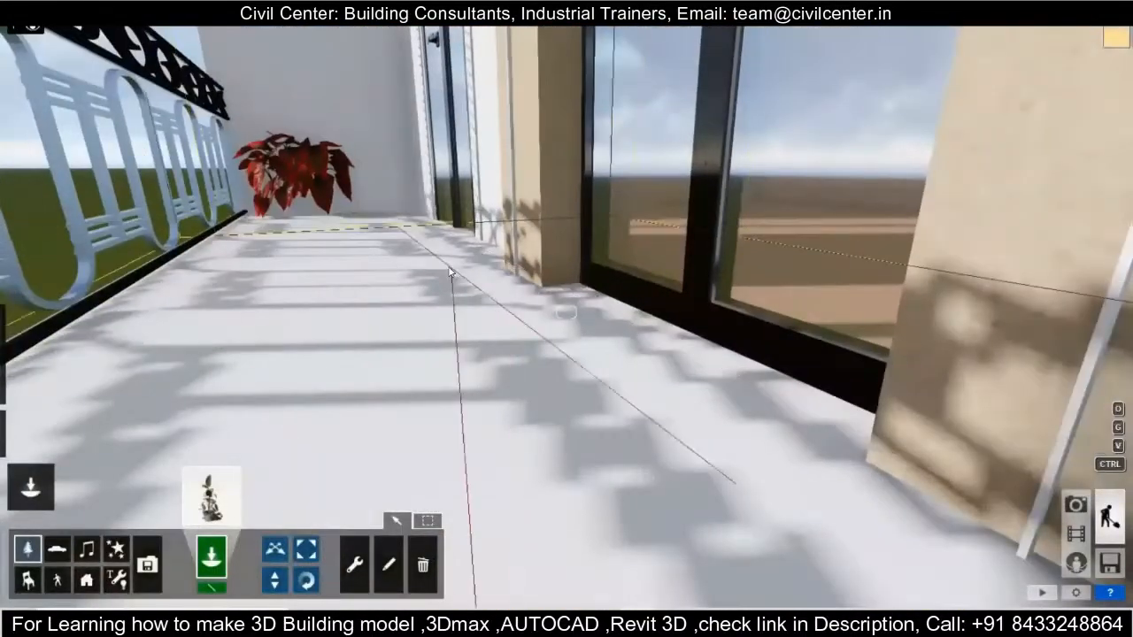
click(268, 272)
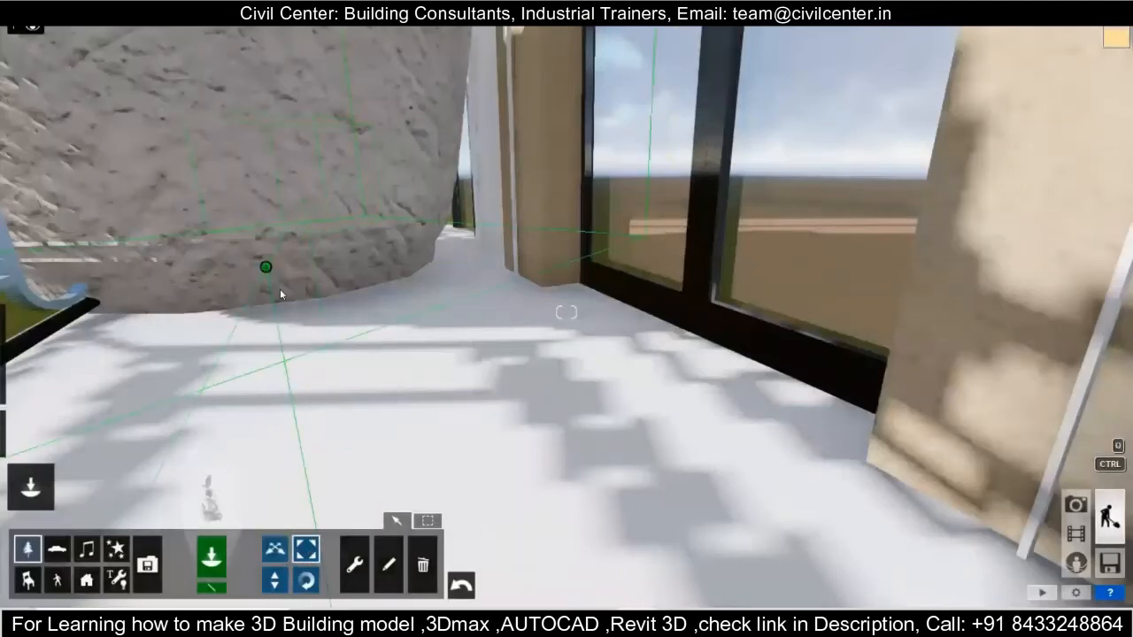
key(ctrl+z)
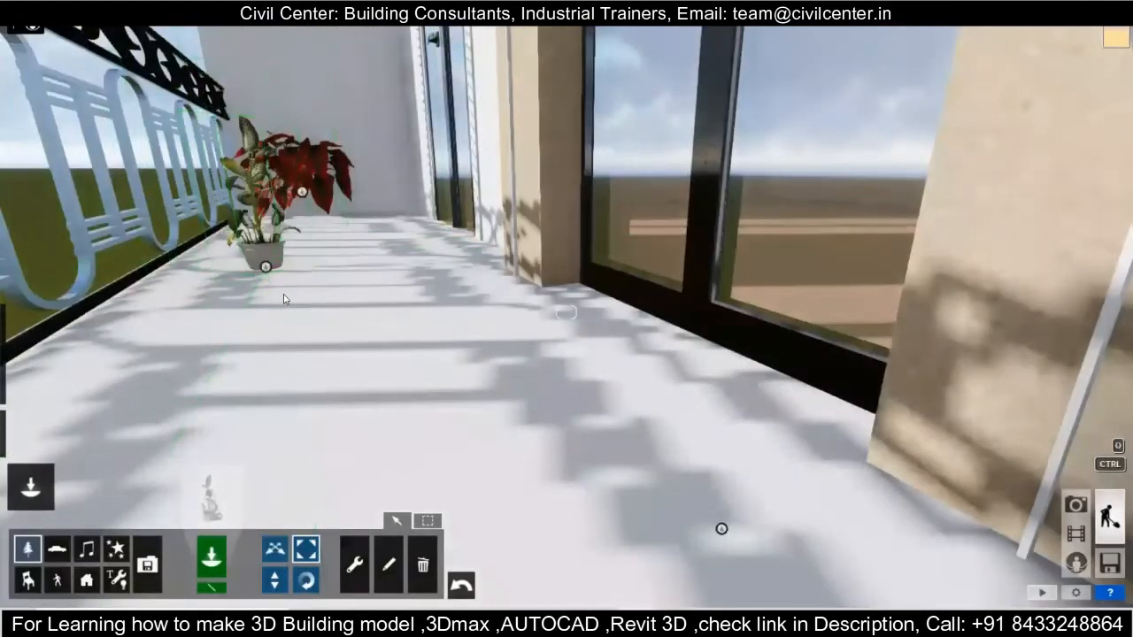
- Place a second potted leafy plant toward the garage end of the fourth-floor balcony, and shrink it to fit behind the railing
key(s)
click(217, 494)
click(493, 286)
key(a)
right_drag(493, 286, 673, 292)
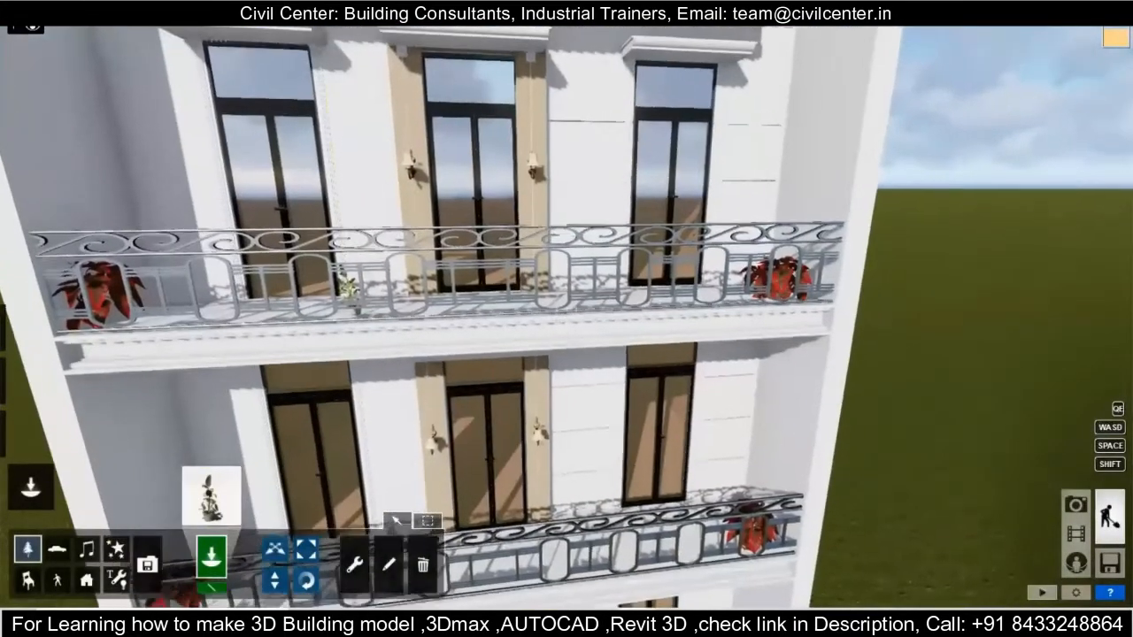
key(w)
key(w)
key(a)
right_drag(743, 297, 947, 274)
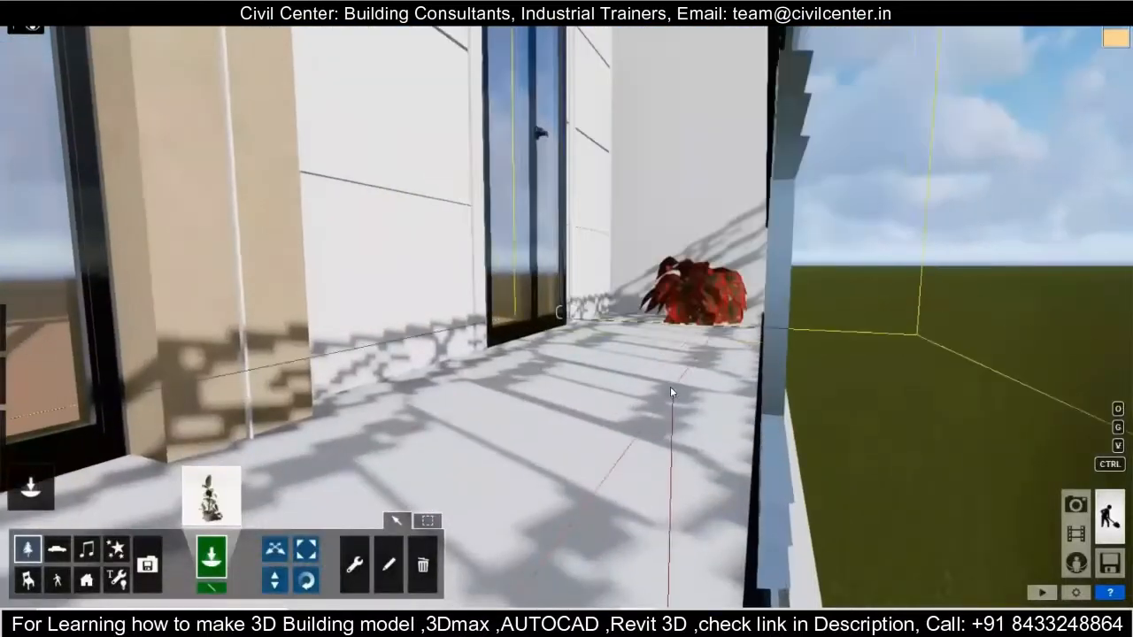
click(670, 386)
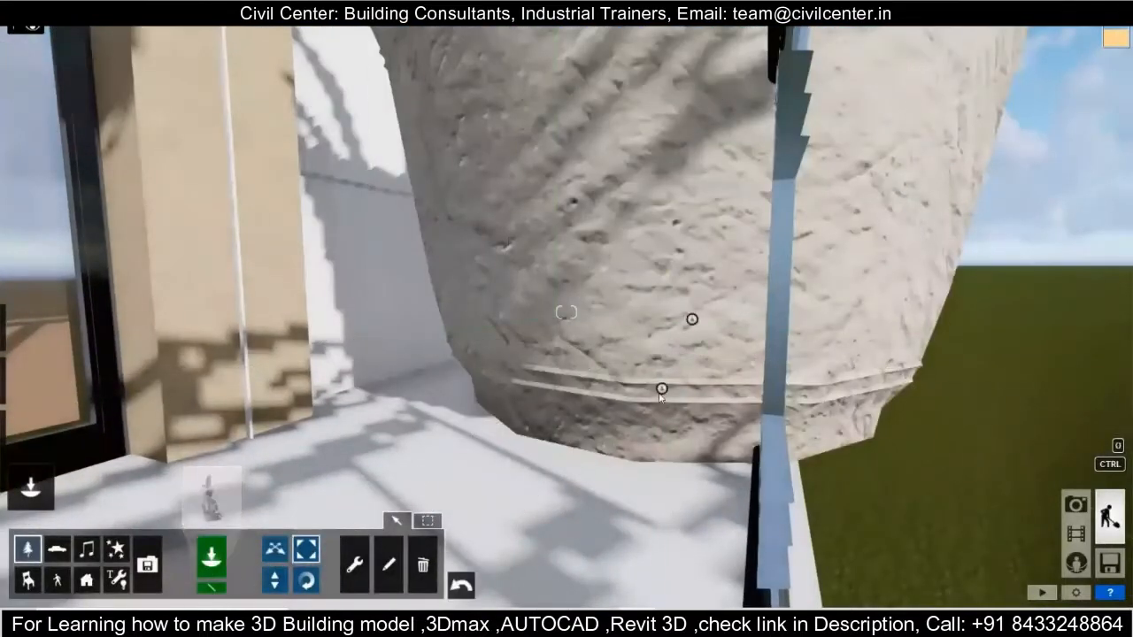
drag(666, 395, 664, 418)
key(s)
right_drag(655, 423, 501, 533)
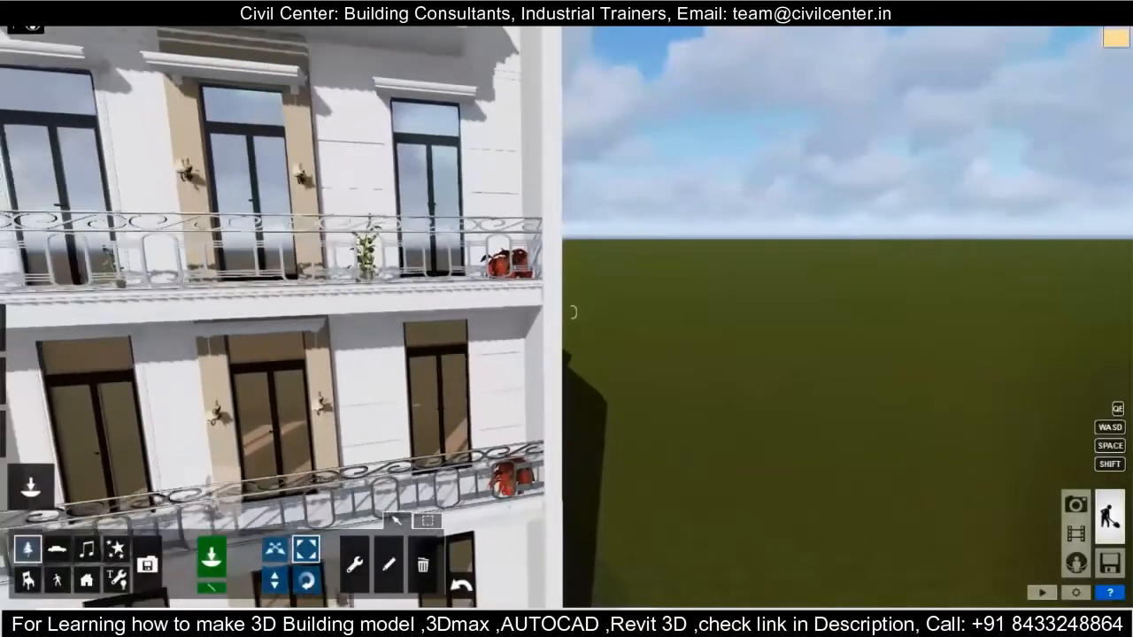
- Move the fourth-floor potted plant on the side away from the garage close to the railing, near the red-leaved plant
right_drag(712, 385, 588, 394)
key(w)
key(s)
right_drag(333, 172, 301, 177)
key(w)
key(s)
key(w)
key(s)
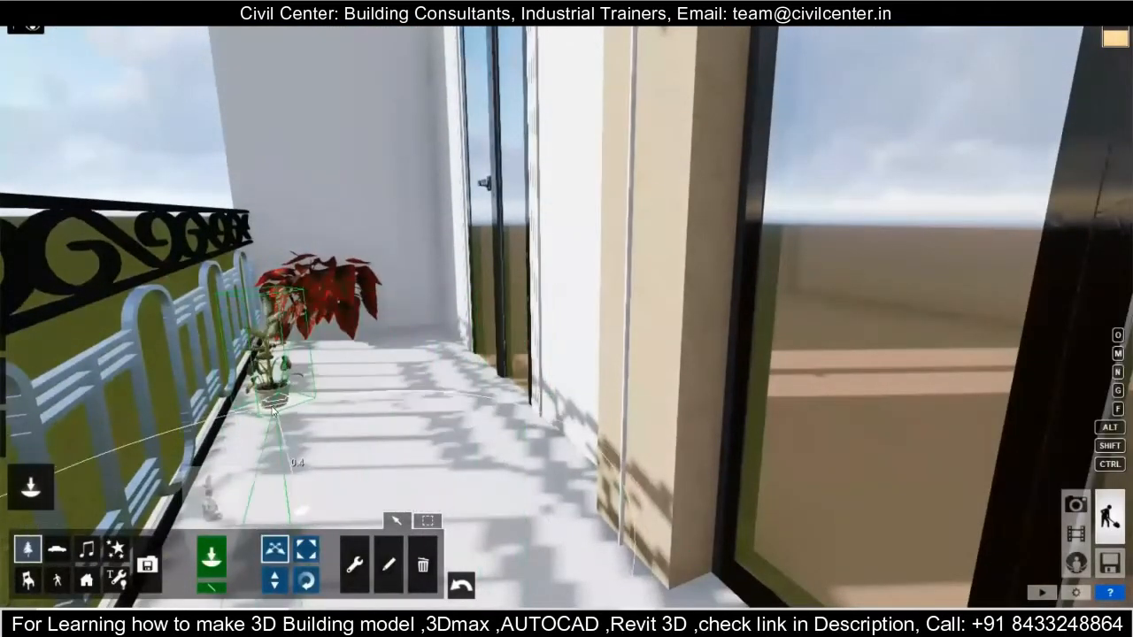
key(s)
- Place a potted leafy plant on the third-floor balcony toward the end away from the garage
right_drag(286, 423, 425, 443)
key(w)
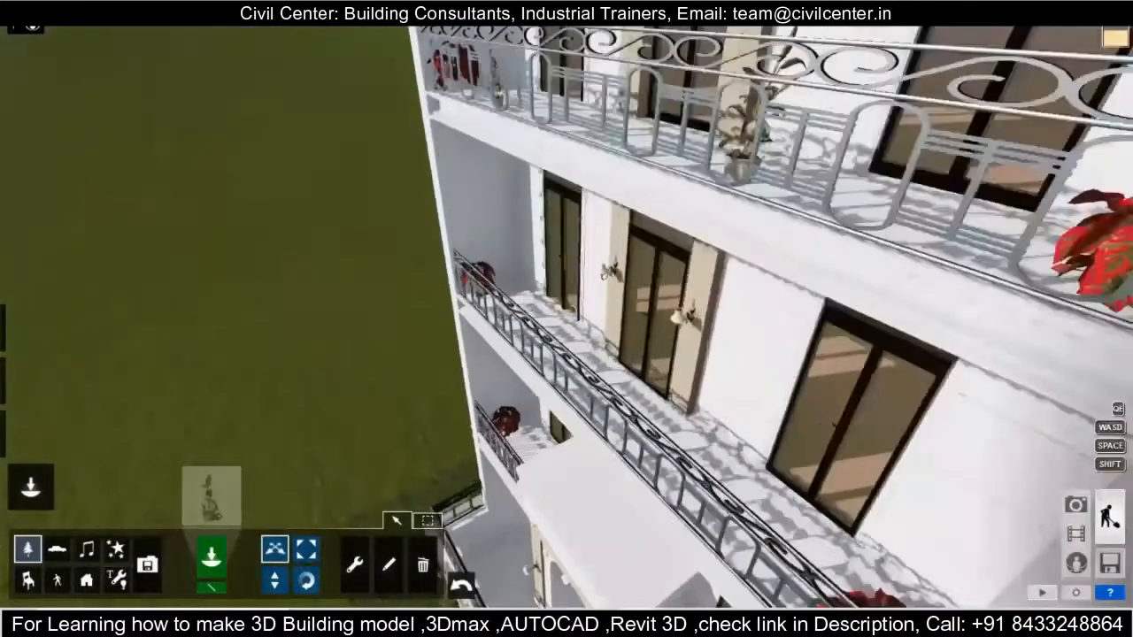
key(w)
key(s)
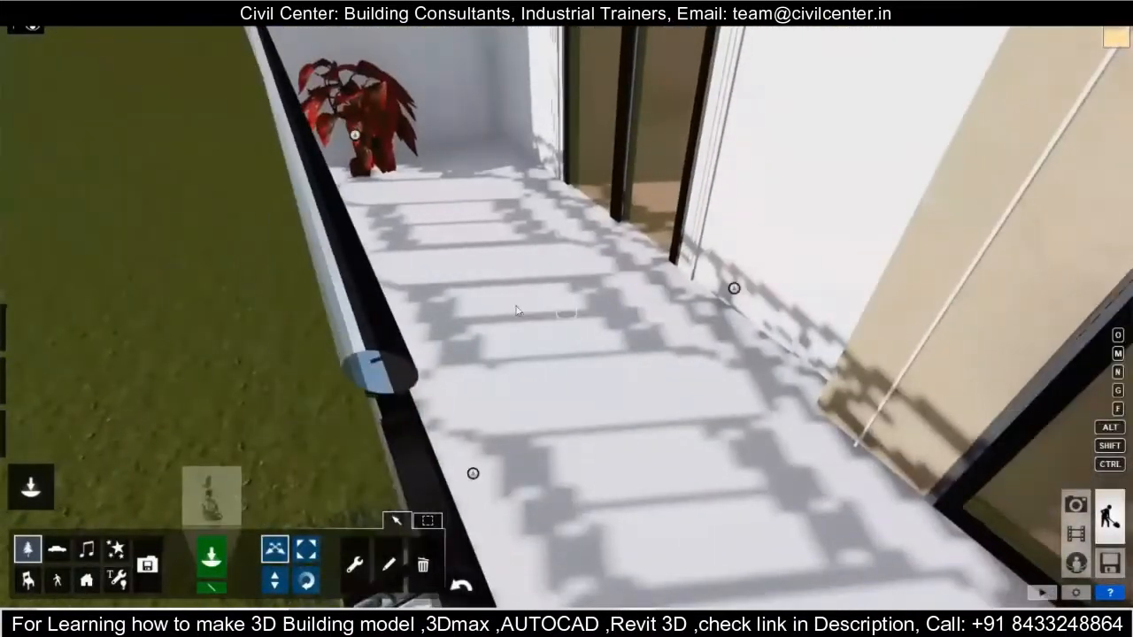
click(511, 311)
key(s)
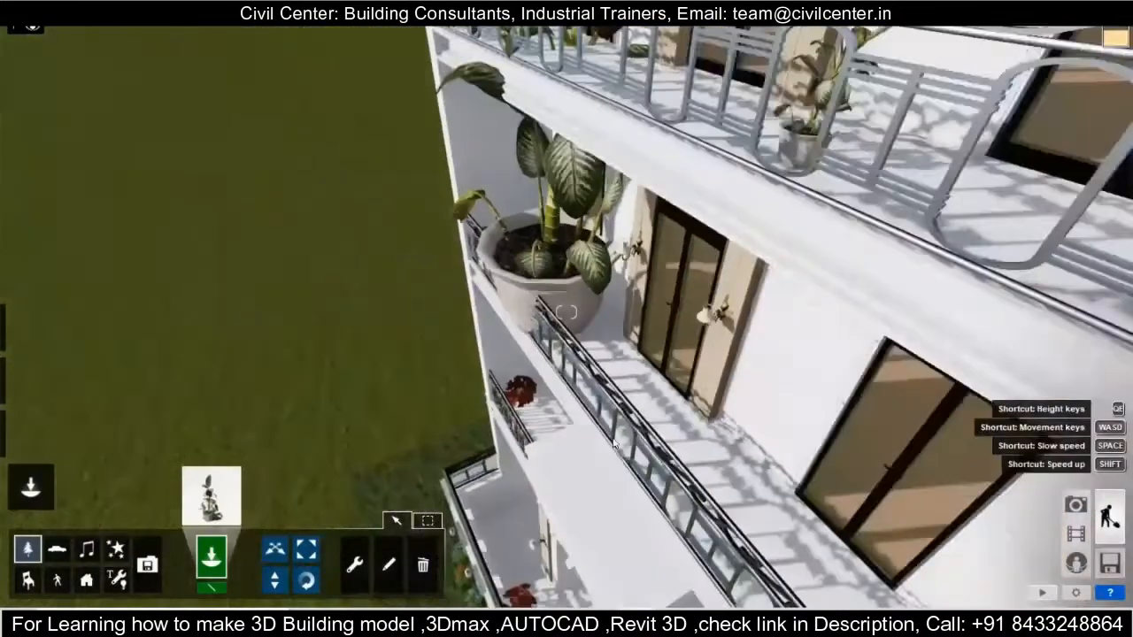
- Place potted leafy plants on both second-floor balcony sections and on the garage side of the first-floor balcony
key(s)
key(w)
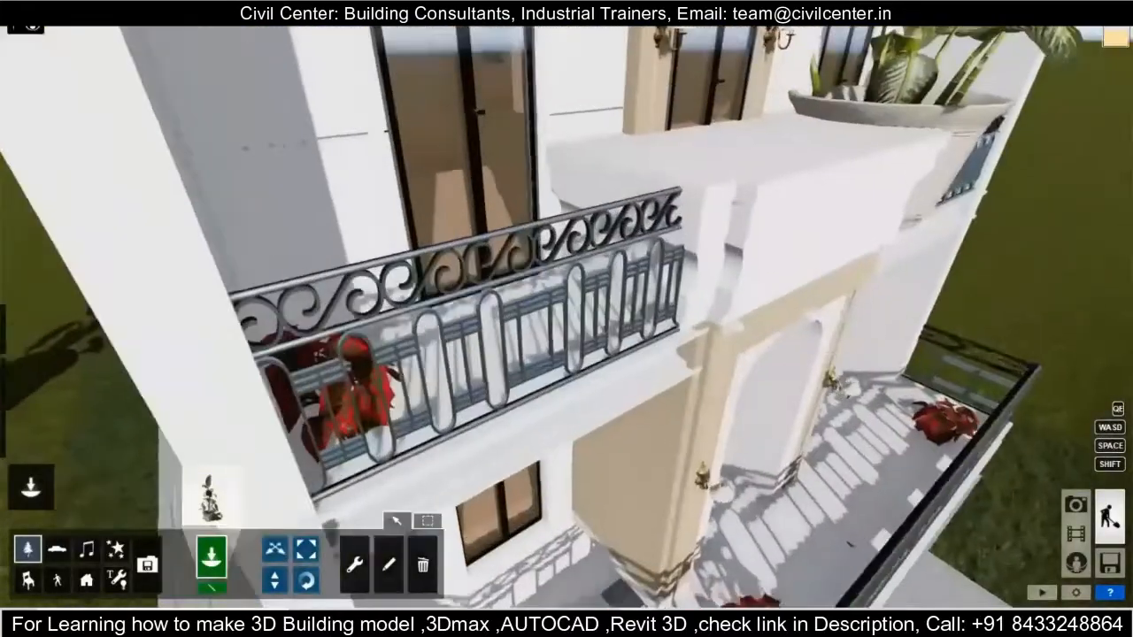
key(a)
key(d)
right_drag(496, 305, 550, 285)
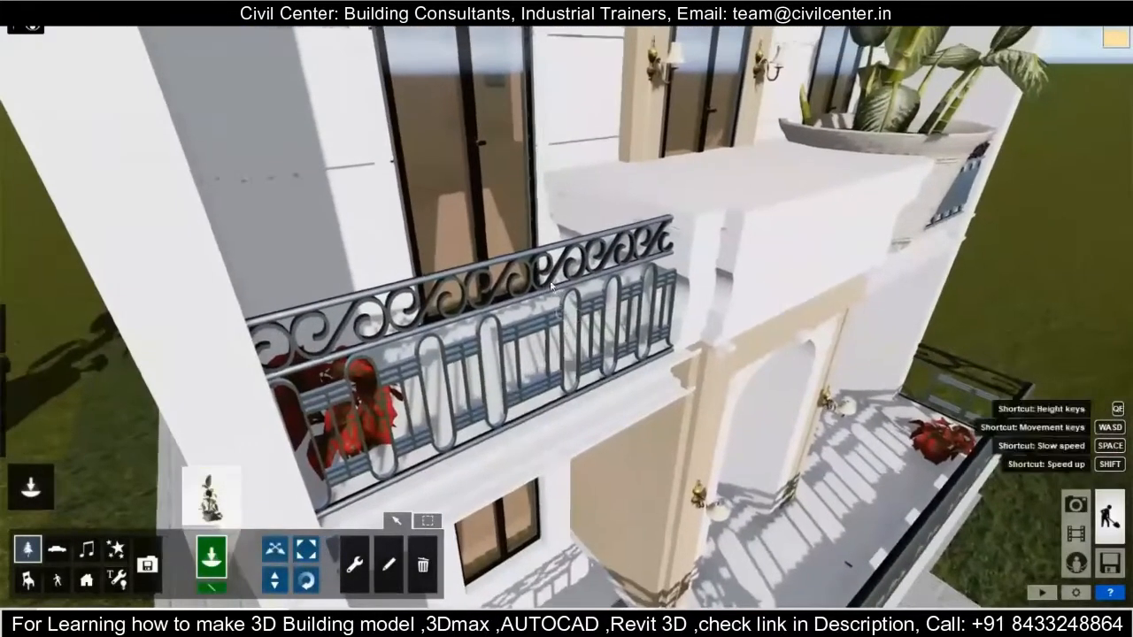
key(s)
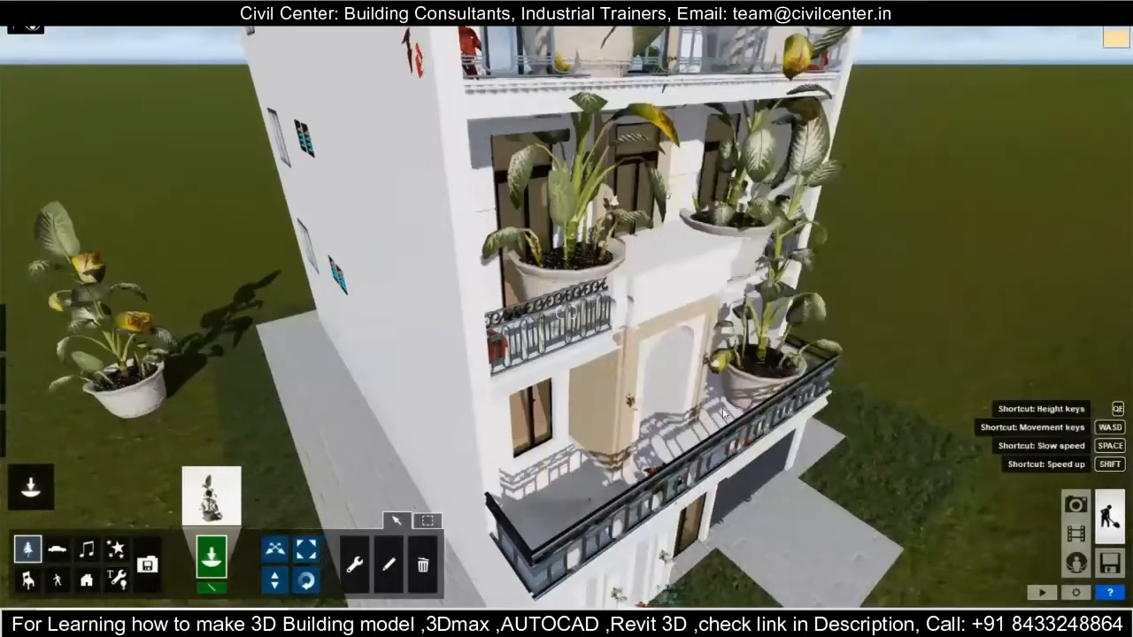
key(s)
- Resize and reposition the fourth-floor potted plant on the side away from the garage so it stands behind the railing
right_drag(567, 312, 551, 271)
key(d)
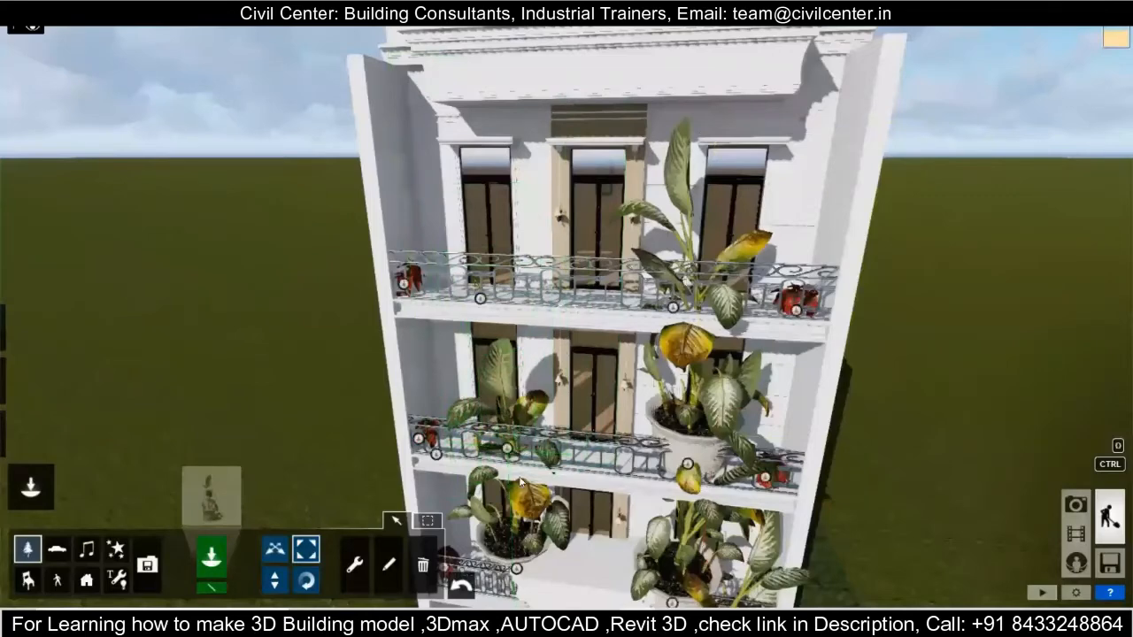
key(w)
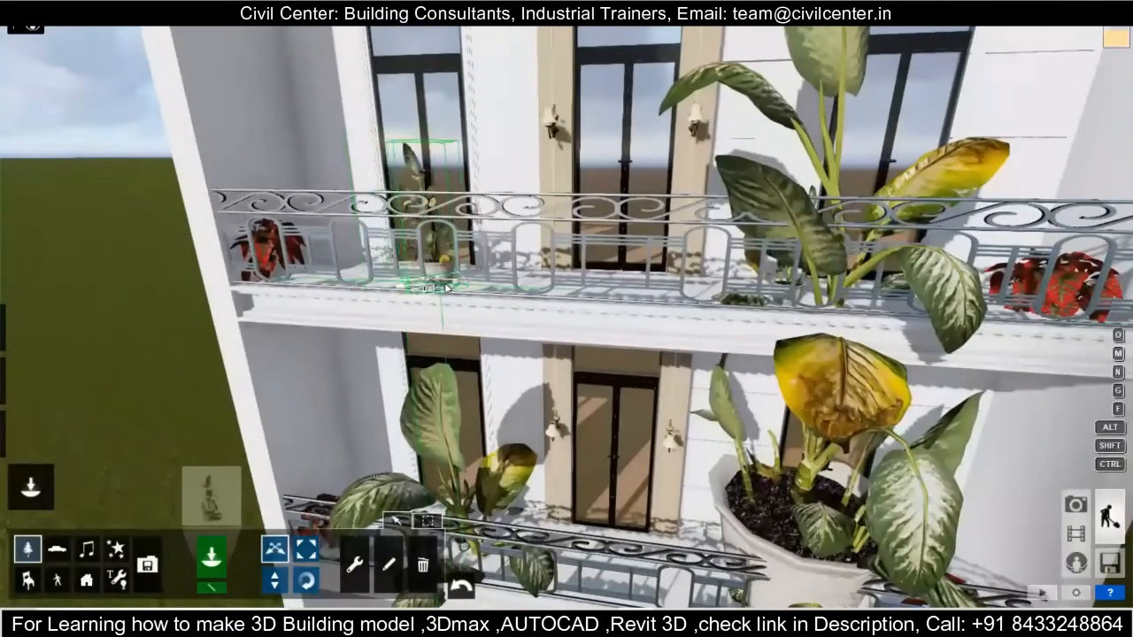
key(s)
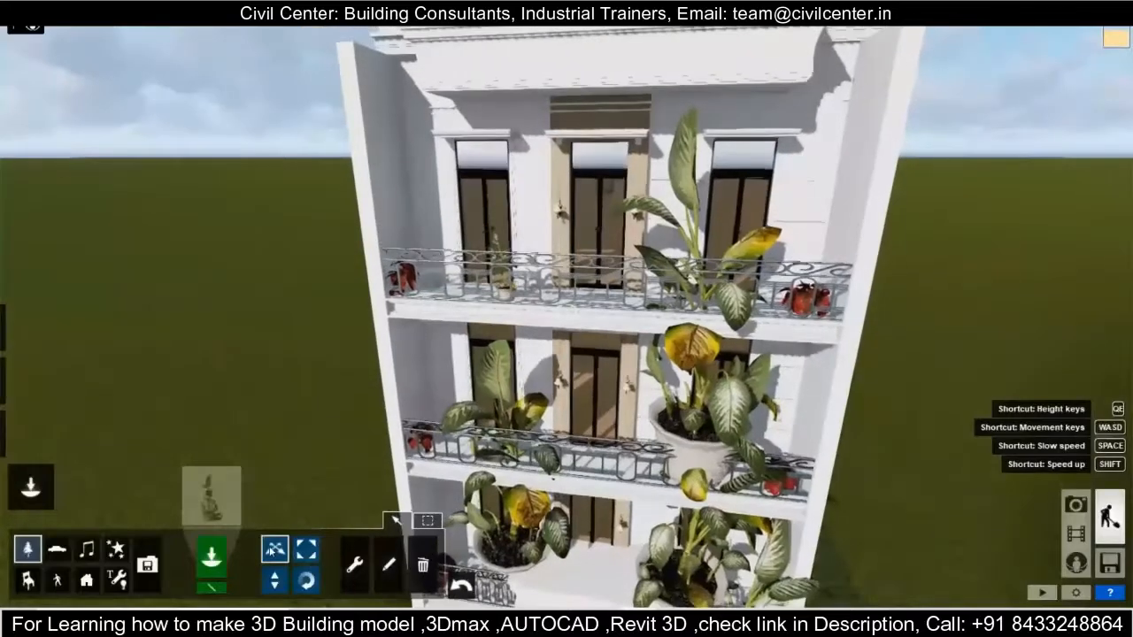
- Scale the oversized potted plants on the third-, second- and first-floor balconies down to fit behind their railings
key(s)
right_drag(679, 510, 691, 575)
key(w)
key(s)
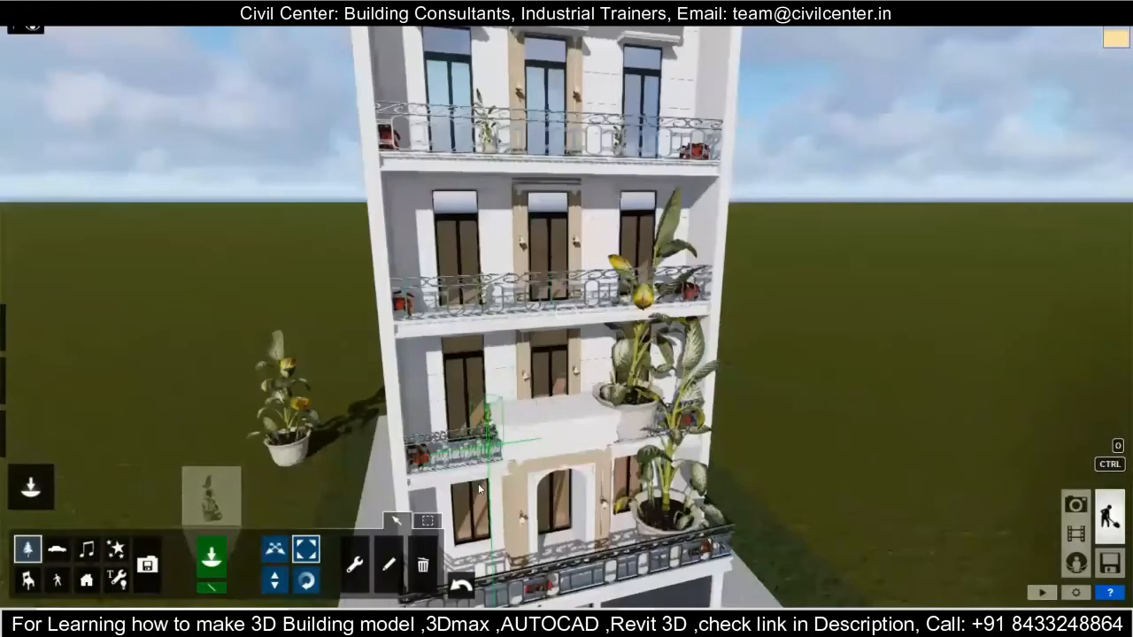
key(w)
key(a)
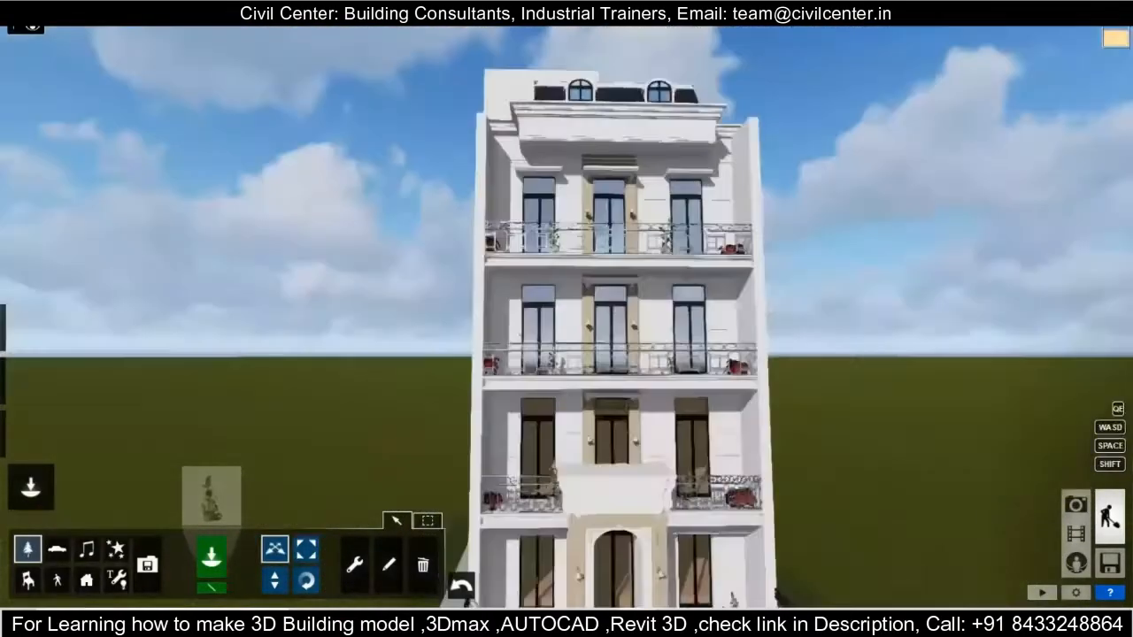
- Move the third-floor potted plant on the side away from the garage along the railing, close to the red-leaved plant
key(w)
key(w)
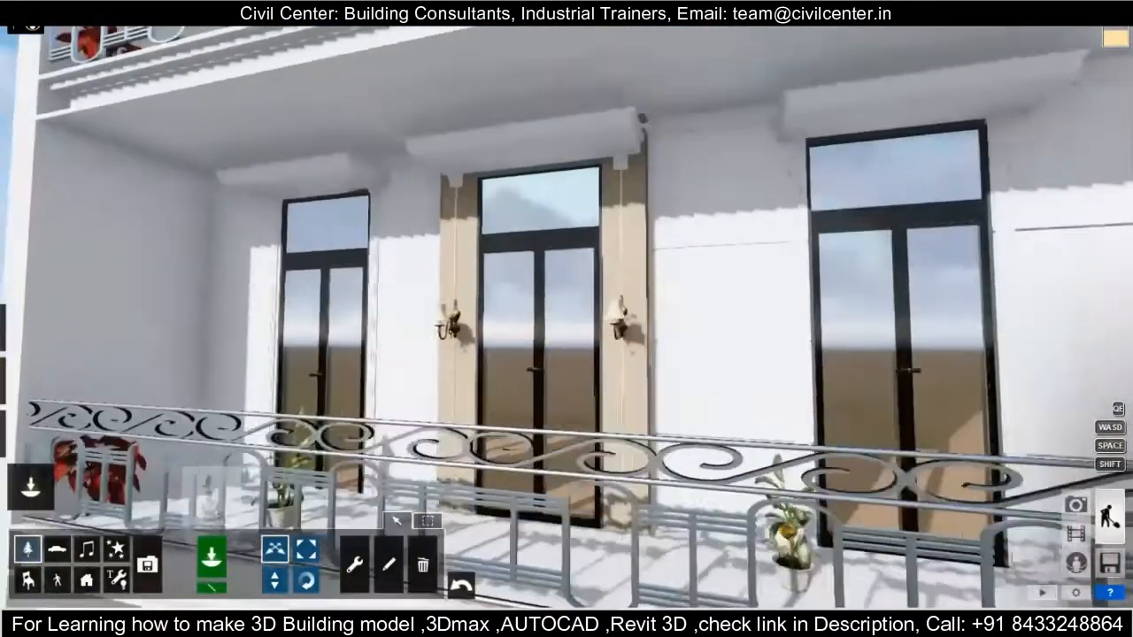
right_drag(655, 293, 561, 344)
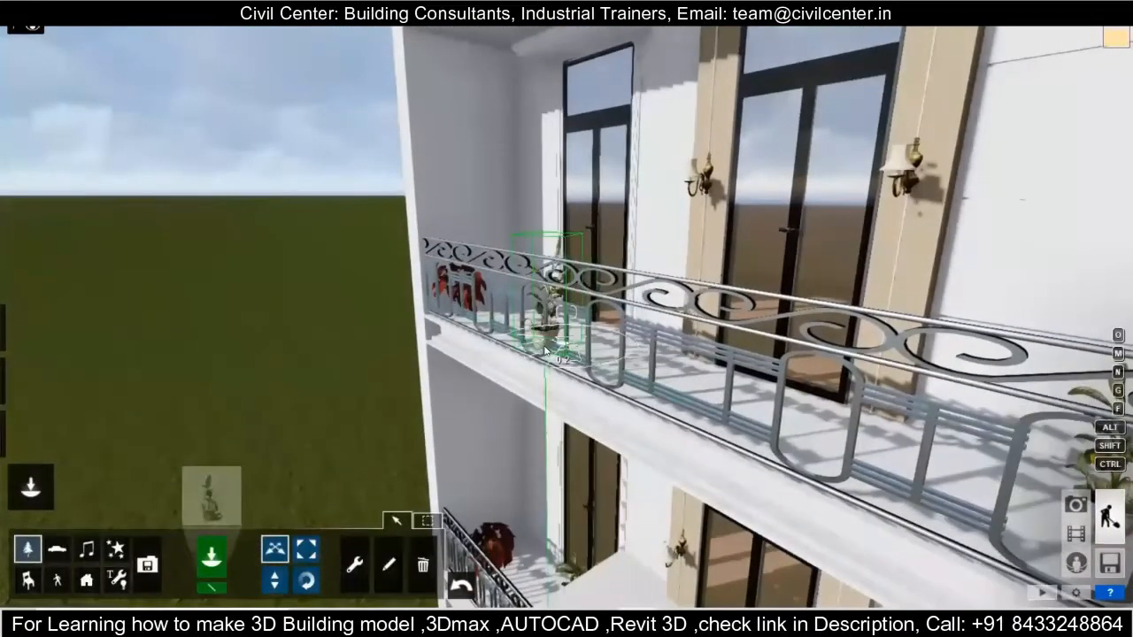
key(s)
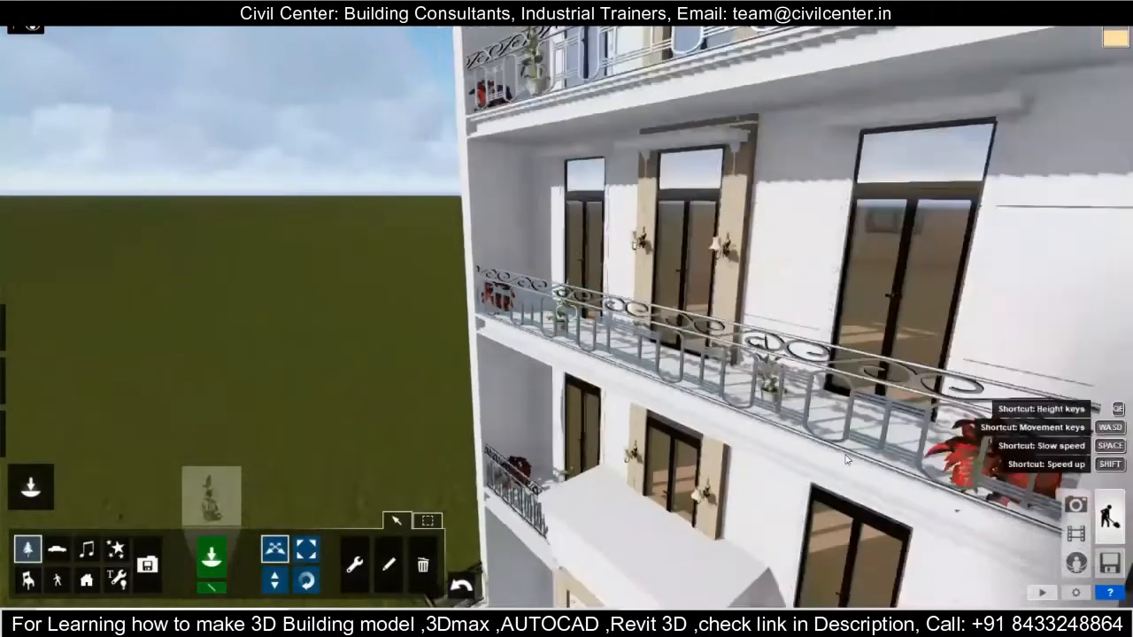
- Position the potted plant on the garage-side section of the second-floor balcony next to the central canopy
key(s)
right_drag(847, 460, 569, 319)
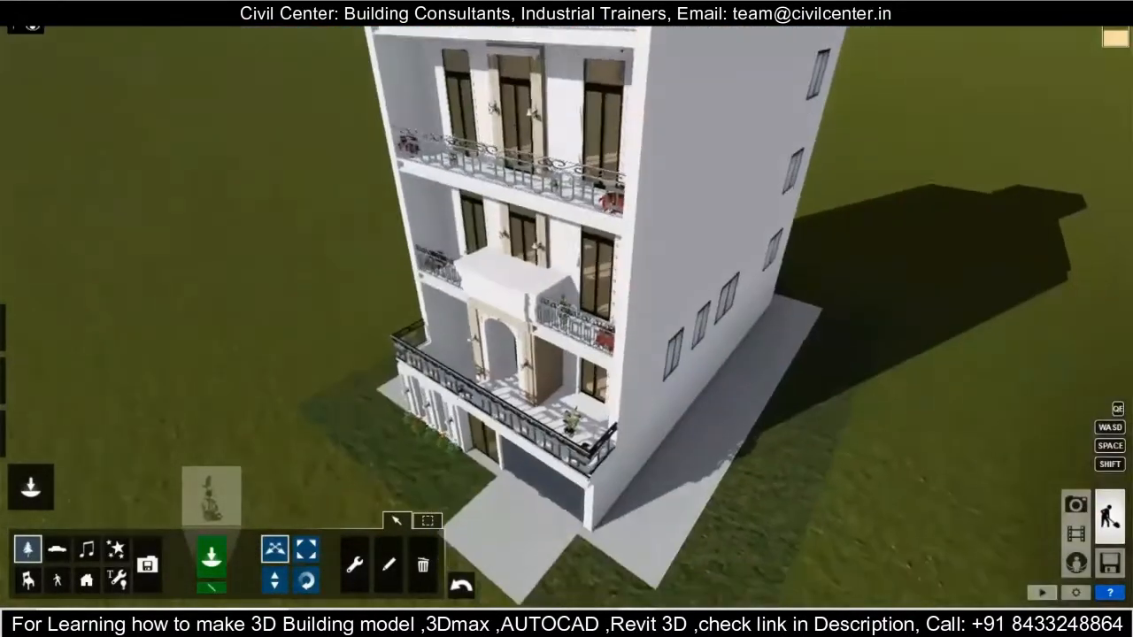
key(w)
drag(568, 317, 562, 318)
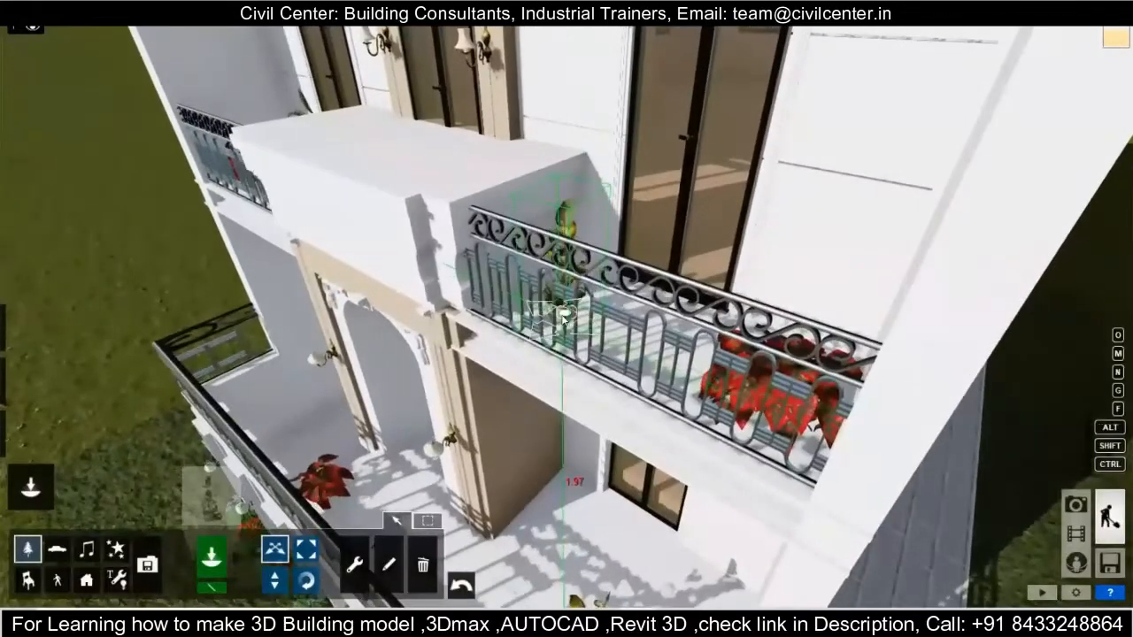
key(s)
right_drag(328, 235, 566, 312)
key(s)
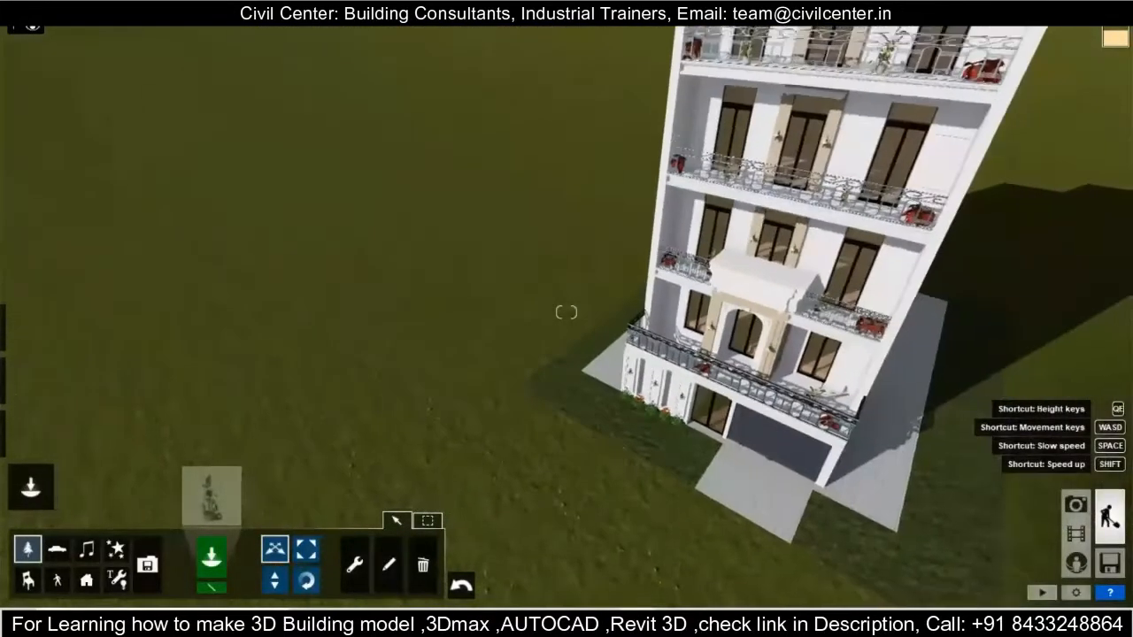
- Adjust the position of one more potted plant on the front balconies
right_drag(855, 247, 566, 311)
key(w)
drag(566, 311, 460, 319)
key(s)
- Choose the ArecaPalm_002 palm from the nature library and place it beside the building on the side away from the garage
key(s)
right_drag(523, 476, 524, 279)
key(w)
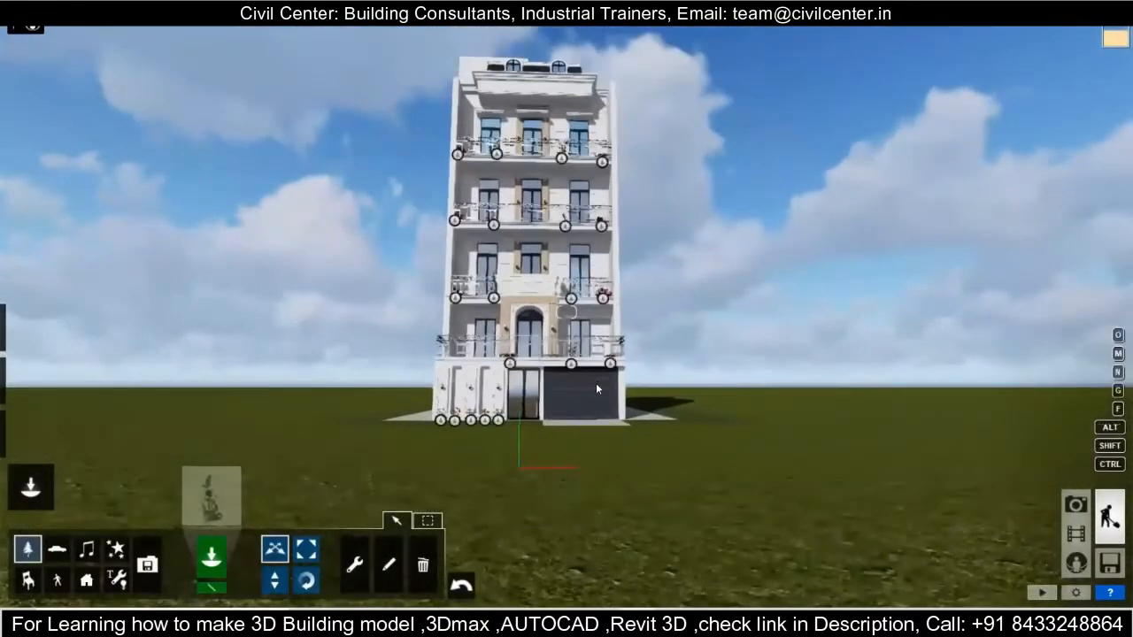
click(211, 495)
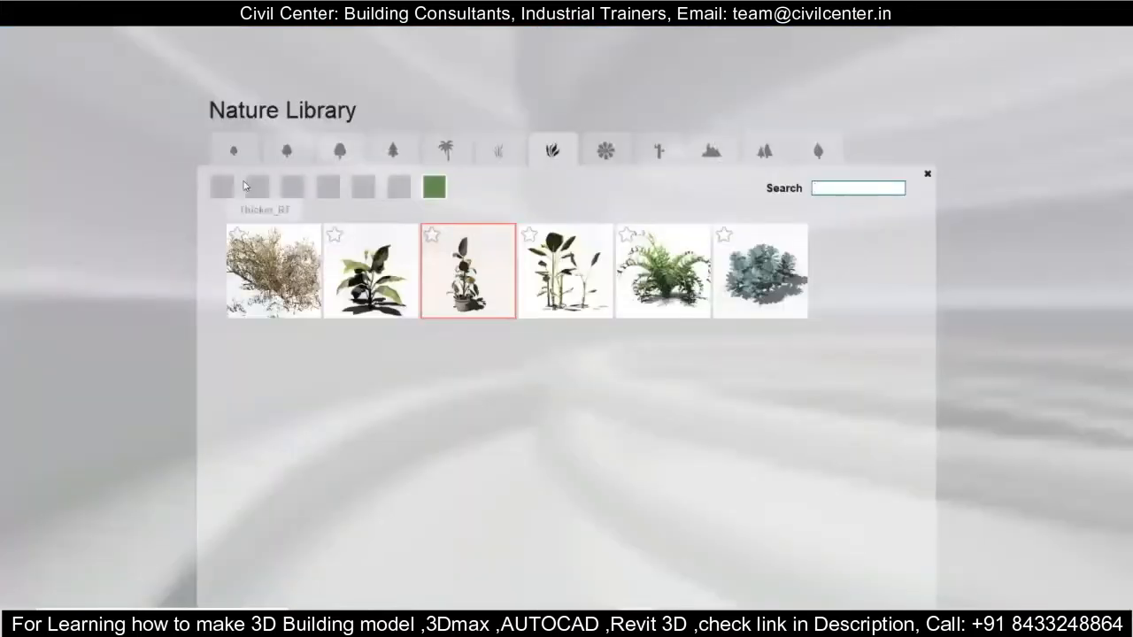
click(443, 148)
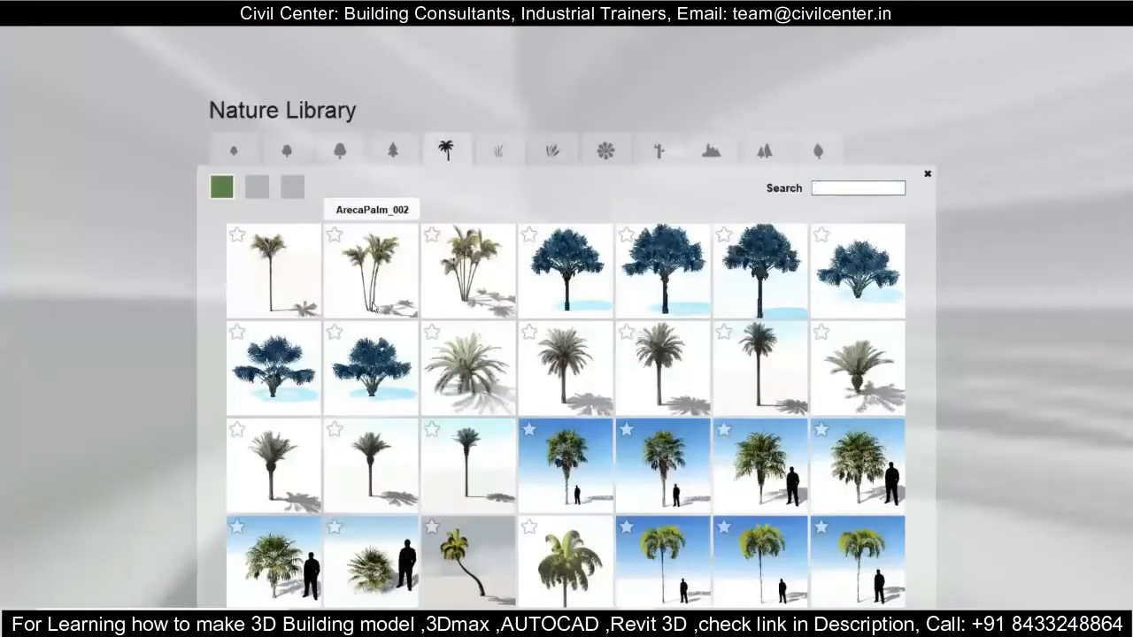
click(373, 306)
click(400, 409)
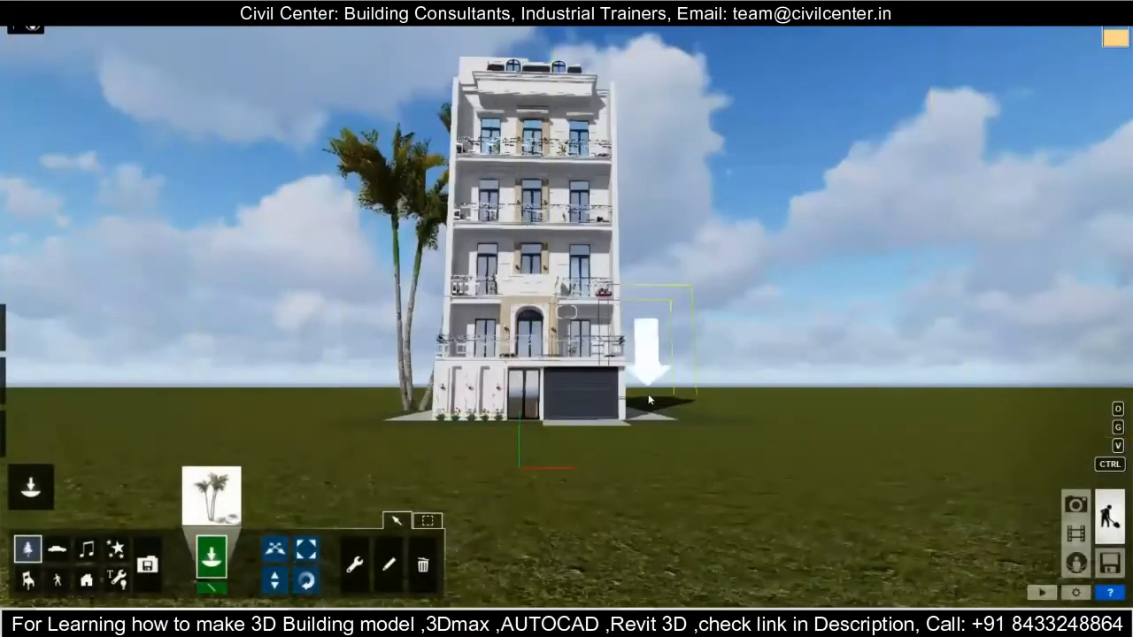
- Try a palm on the garage side of the building, delete it, and place the palm beside the opposite side wall
click(647, 398)
click(423, 564)
click(414, 411)
right_drag(414, 412, 405, 429)
key(a)
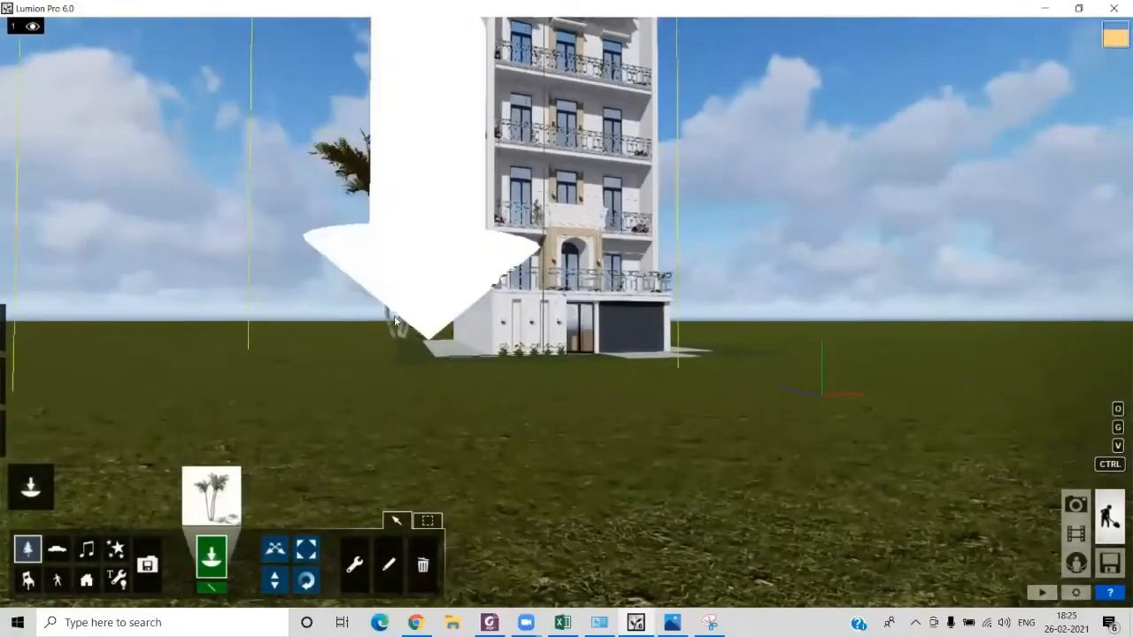
key(w)
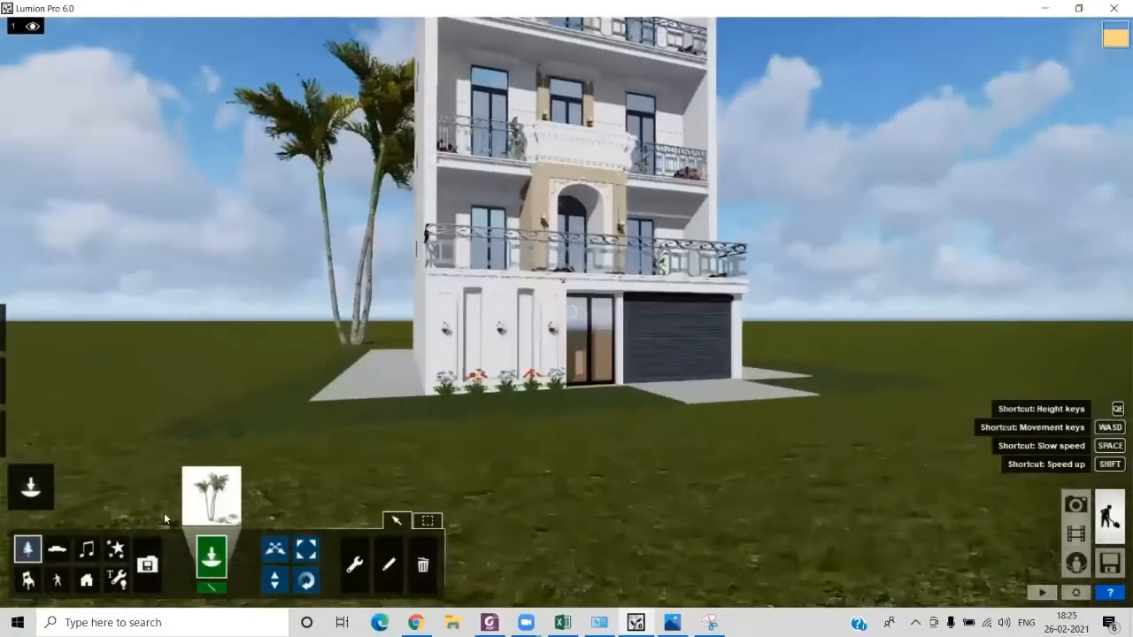
- Replace the palm beside the side wall away from the garage and delete the surplus palm there
click(423, 564)
click(349, 346)
click(212, 558)
click(345, 346)
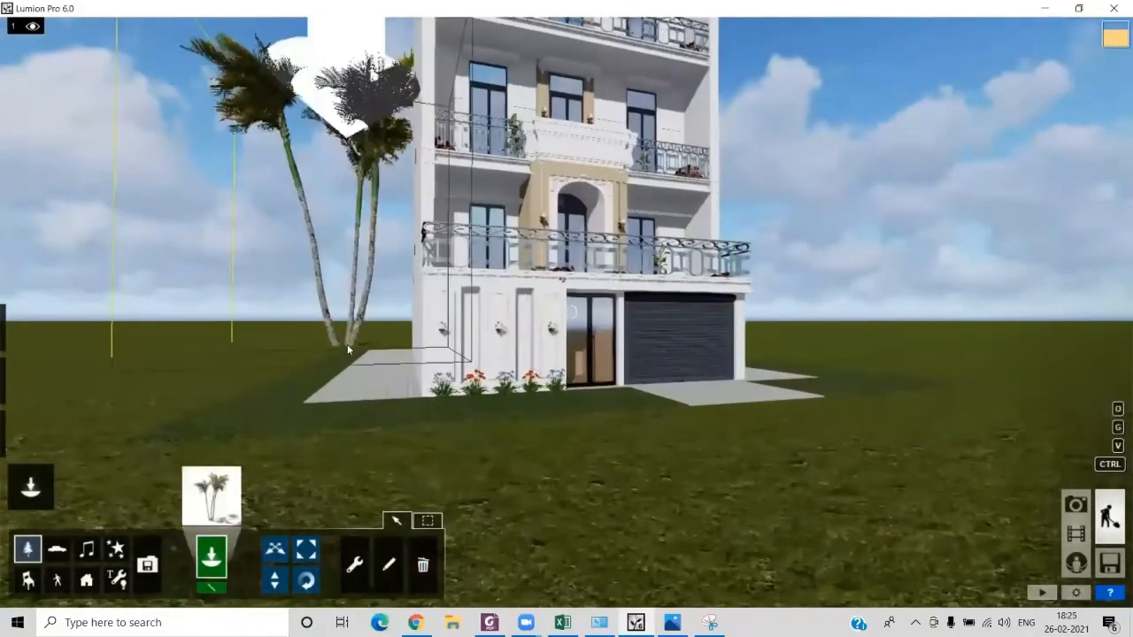
key(d)
click(423, 564)
click(386, 335)
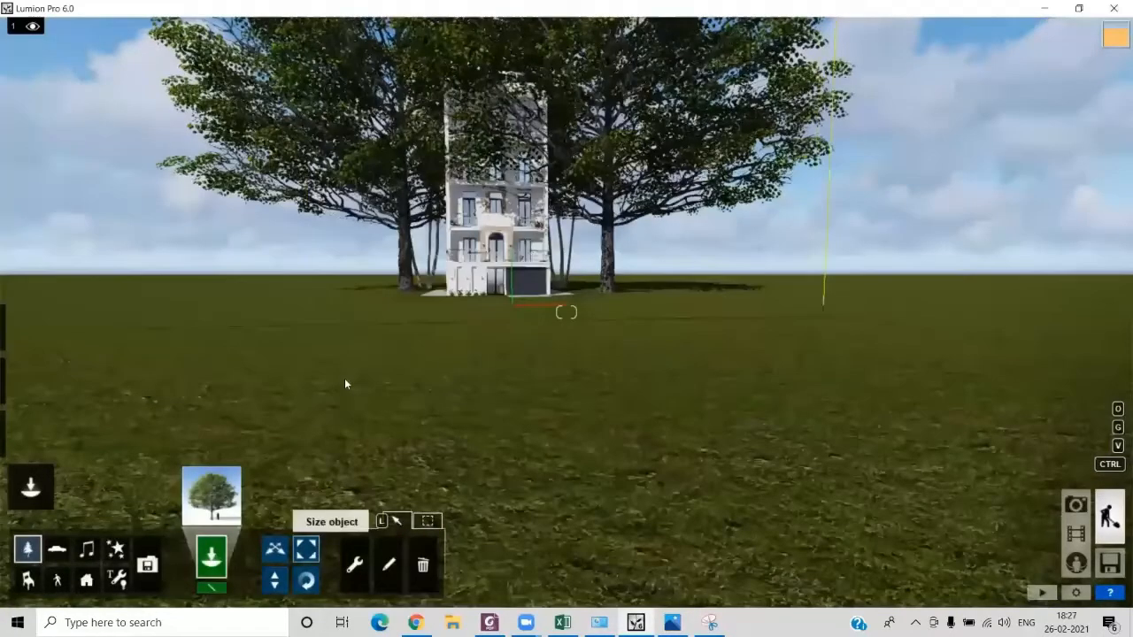
- Scale down the two oversized broadleaf trees flanking the building to roughly the height of its lower floors
drag(405, 290, 399, 324)
drag(607, 287, 612, 334)
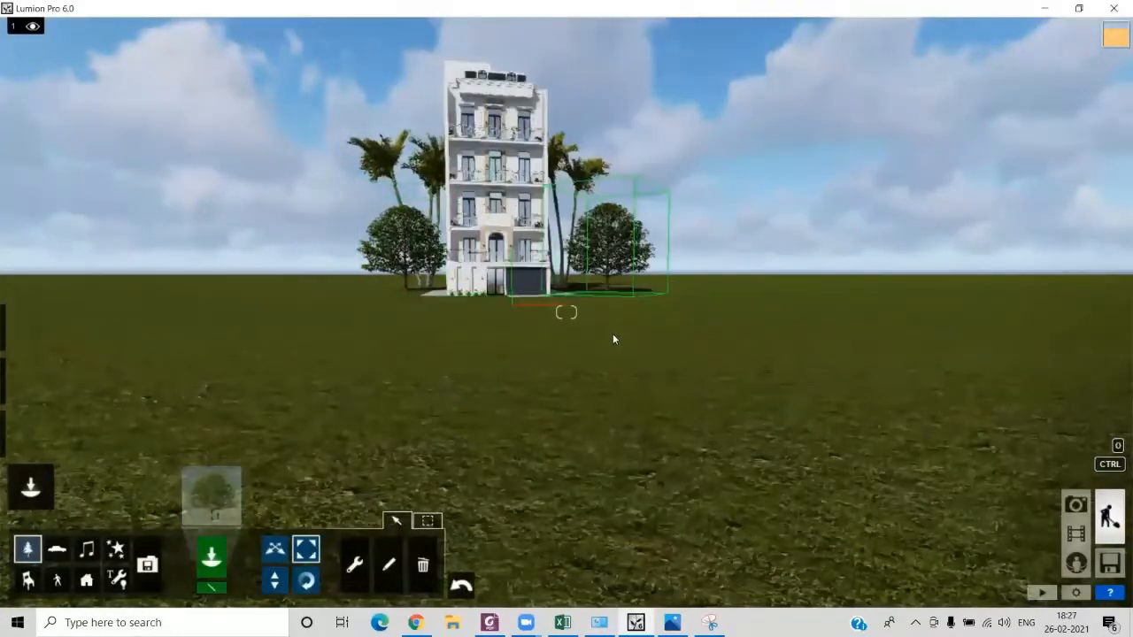
key(d)
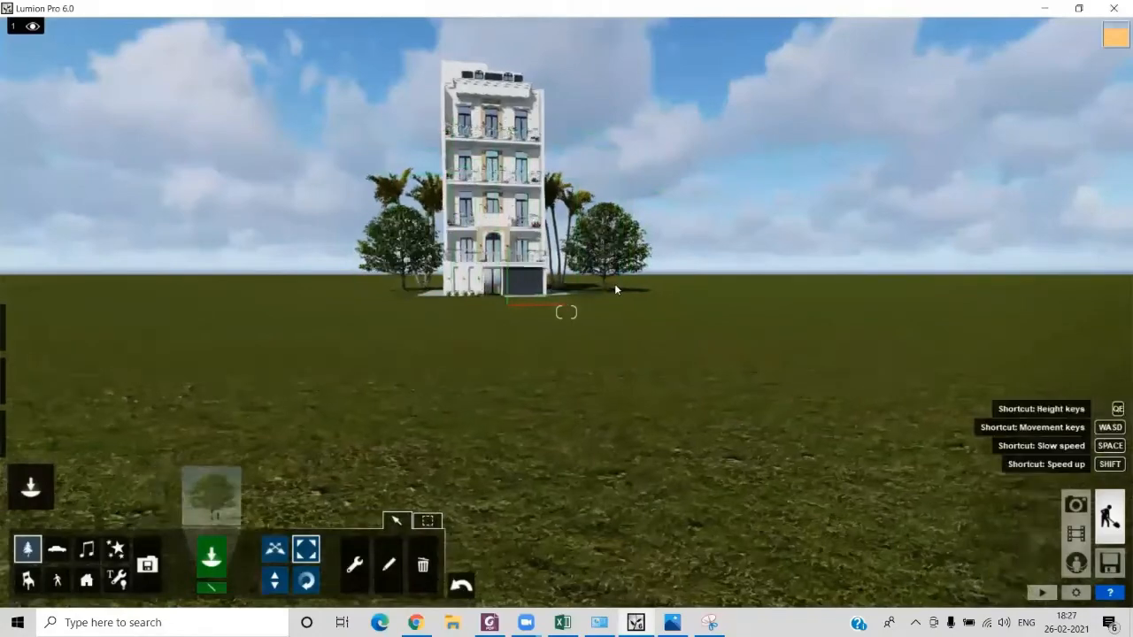
- Reposition the two broadleaf trees on either side of the building front and fine-tune their sizes
key(w)
drag(423, 306, 286, 334)
right_drag(286, 335, 220, 356)
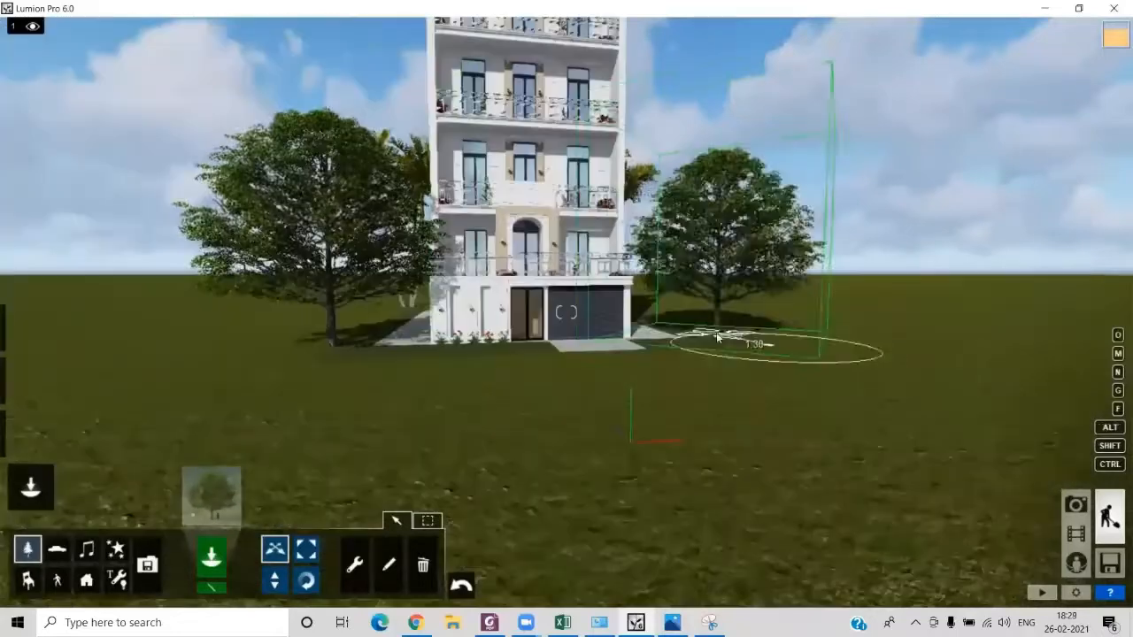
drag(716, 334, 719, 333)
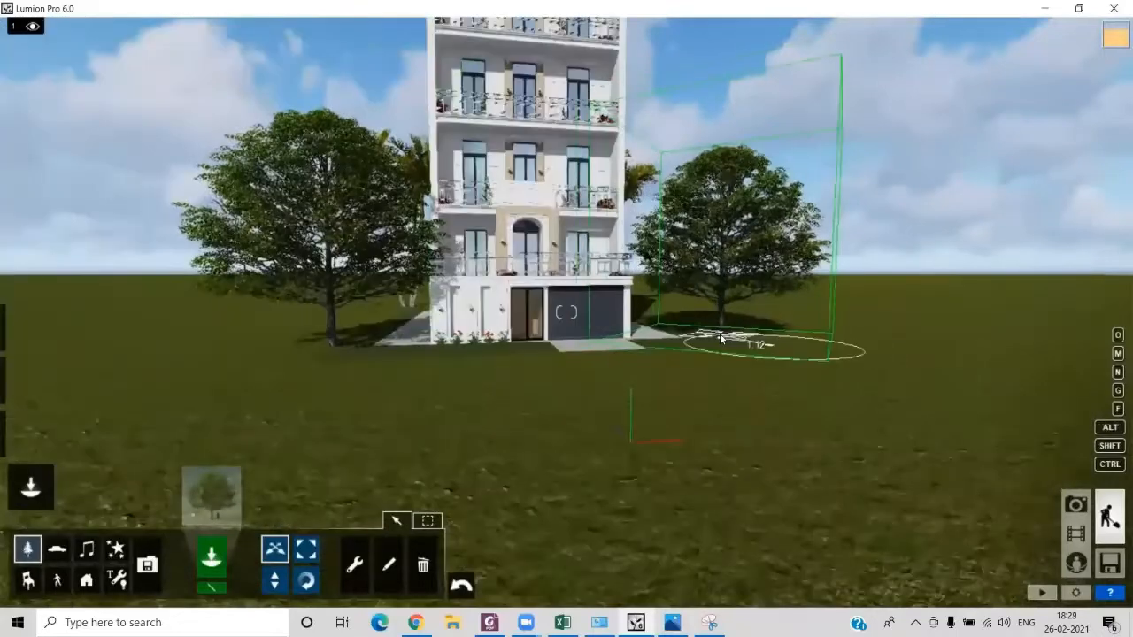
click(306, 549)
drag(334, 347, 336, 352)
drag(721, 341, 721, 338)
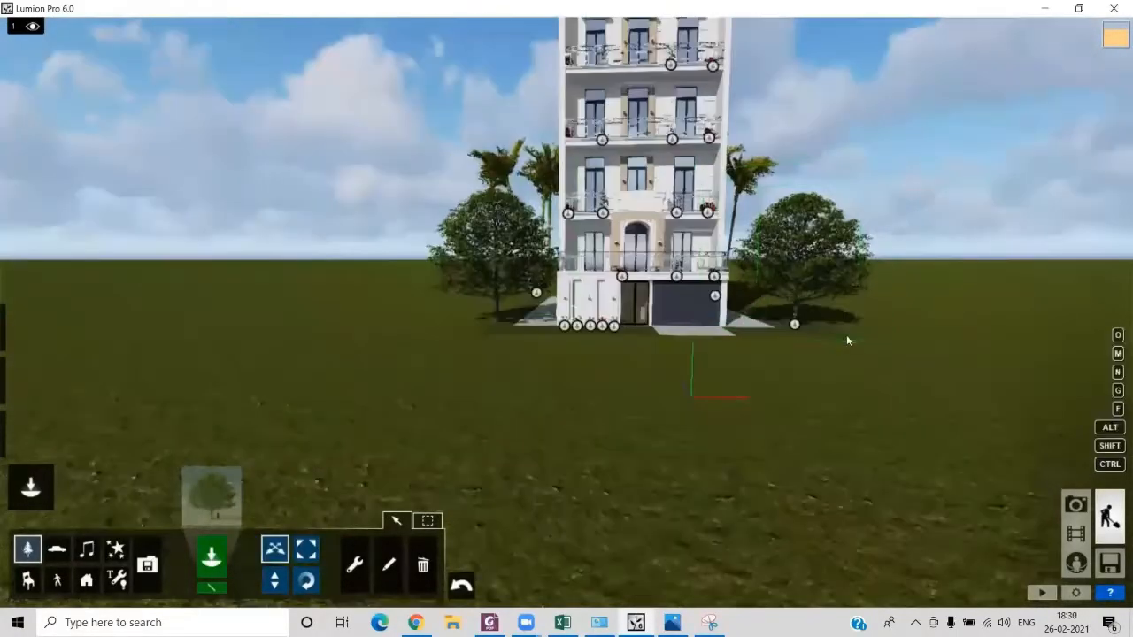
- Choose the red flower bush from the nature library's flowers and place it, scaled down, under the tree away from the garage
key(s)
right_drag(860, 345, 839, 325)
click(206, 501)
click(609, 157)
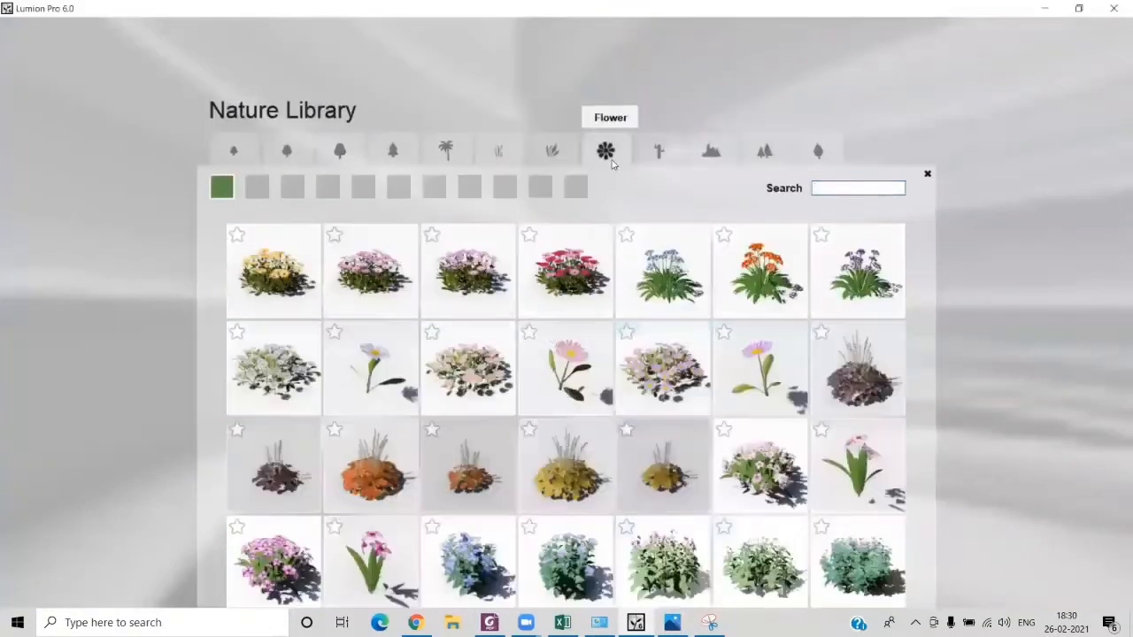
click(572, 292)
key(w)
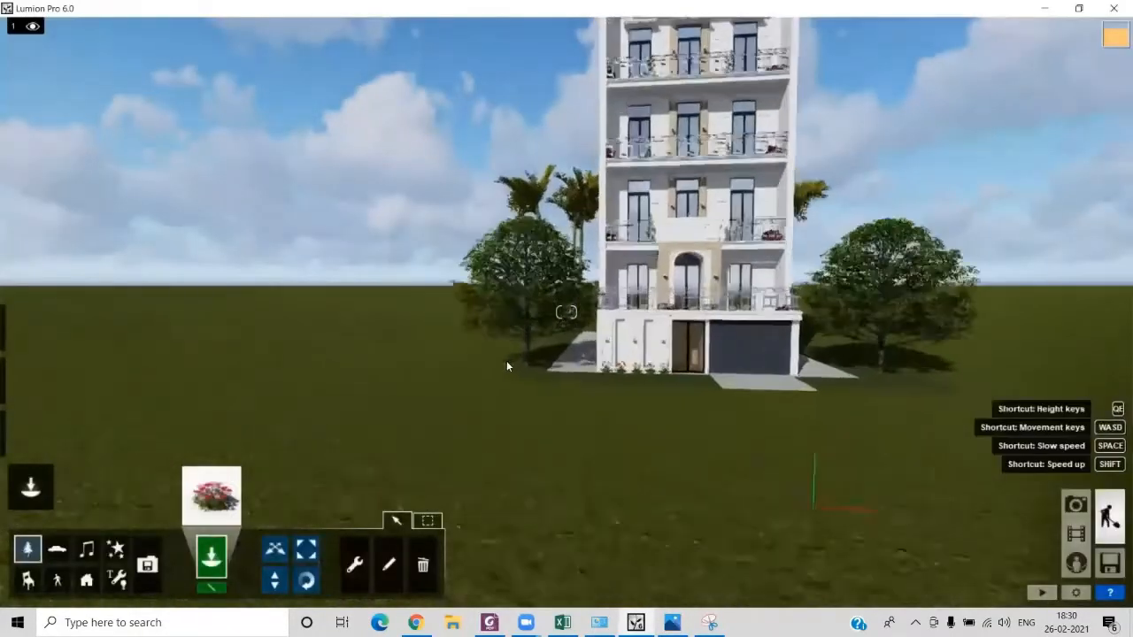
right_drag(566, 312, 557, 360)
key(w)
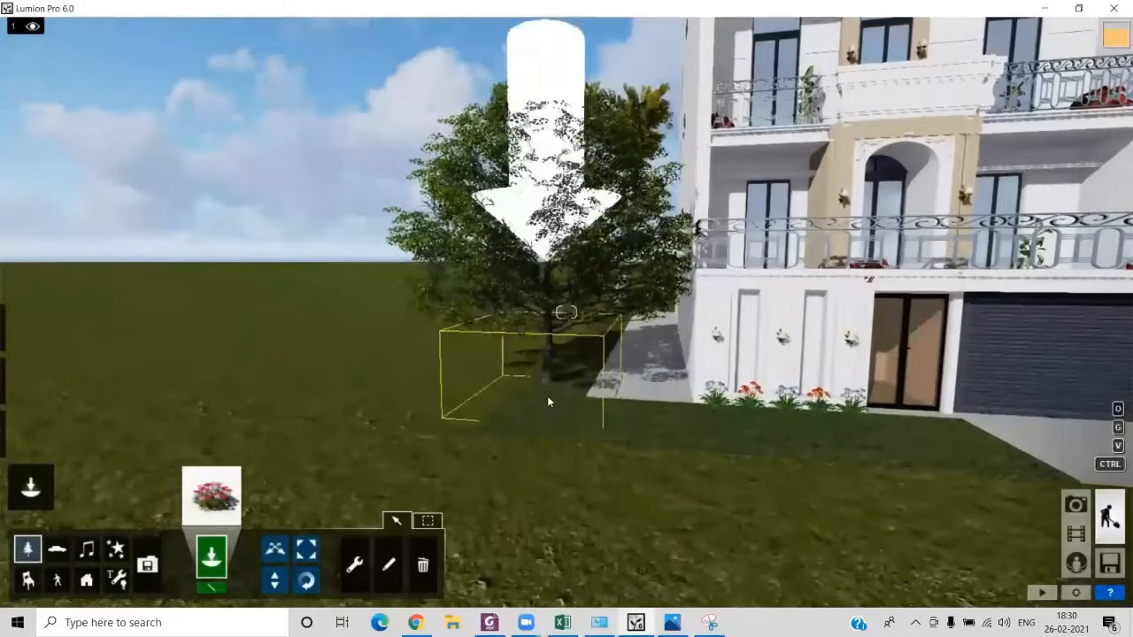
click(547, 397)
click(306, 551)
drag(542, 405, 539, 415)
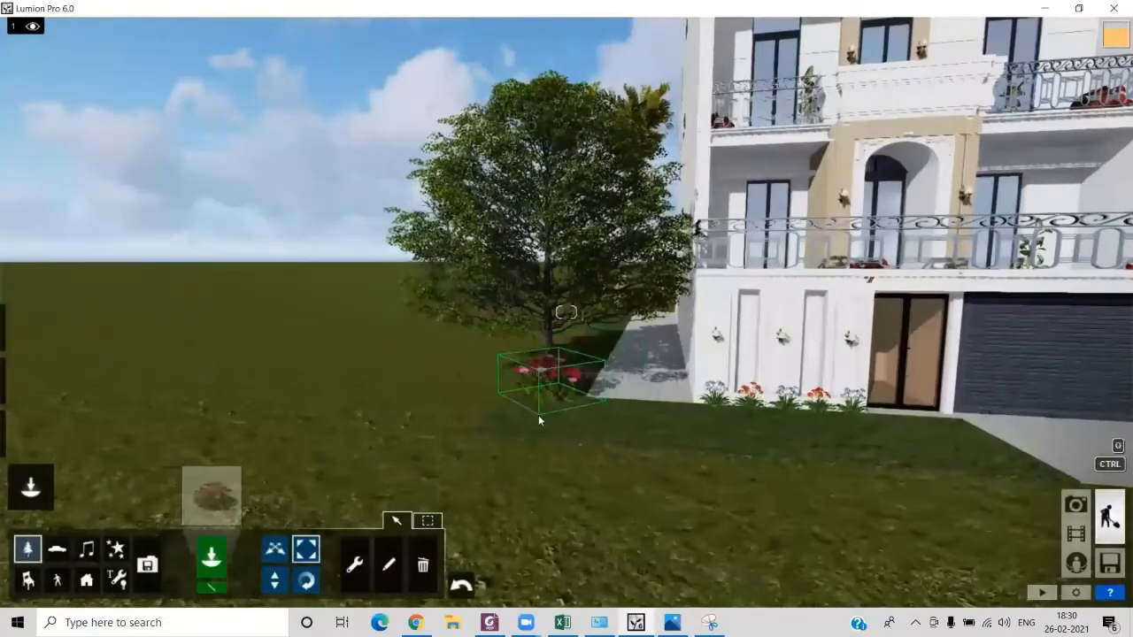
- Place the same red flower bush under the garage-side tree and add a plant beside the tree on the opposite side
key(s)
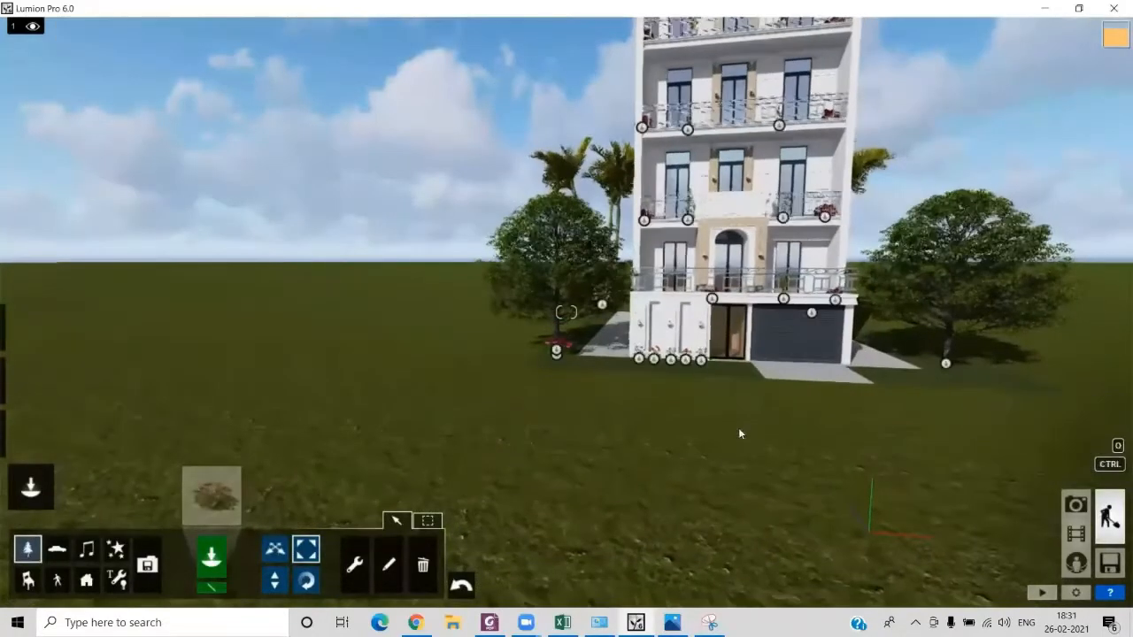
click(212, 492)
click(570, 259)
click(961, 373)
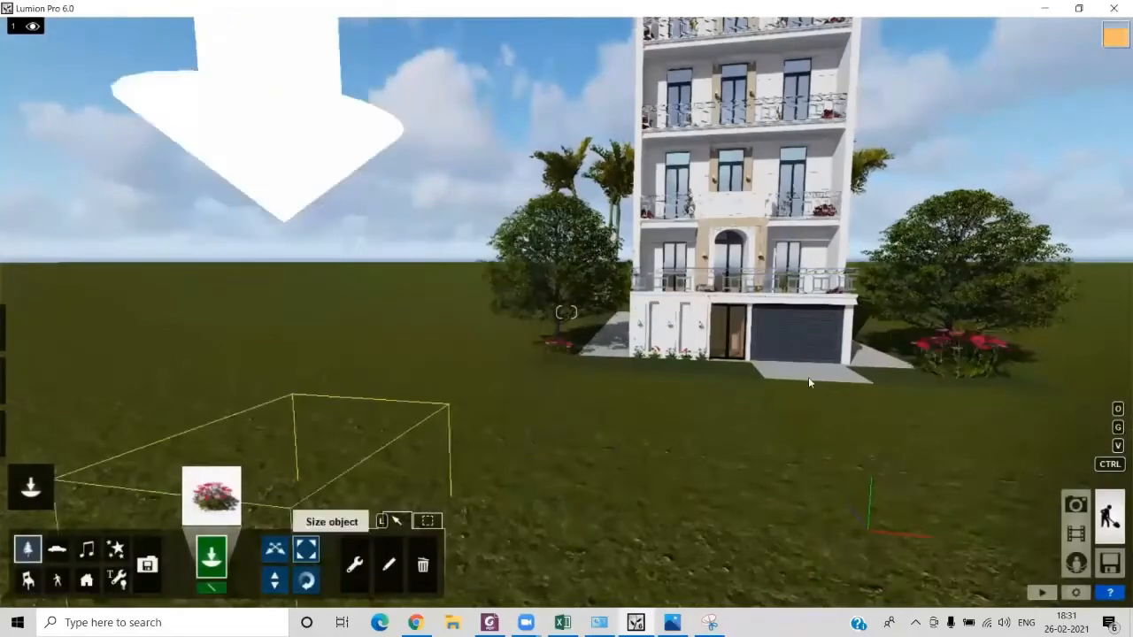
click(575, 348)
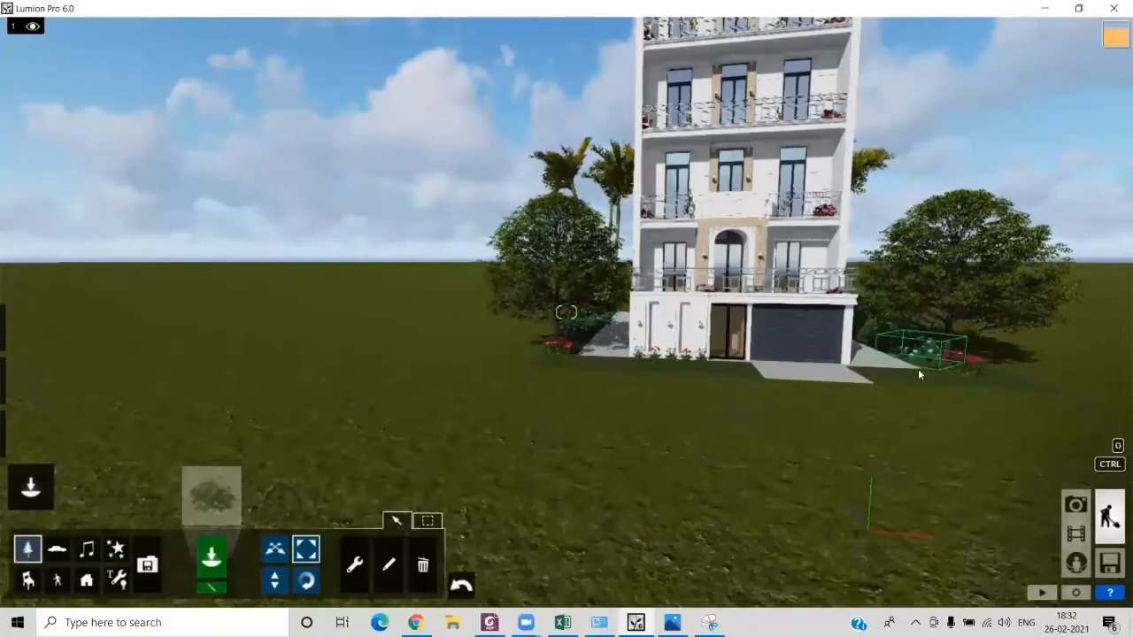
- Browse the grass and plant categories of the nature library for further ground planting
click(217, 503)
click(501, 153)
click(257, 187)
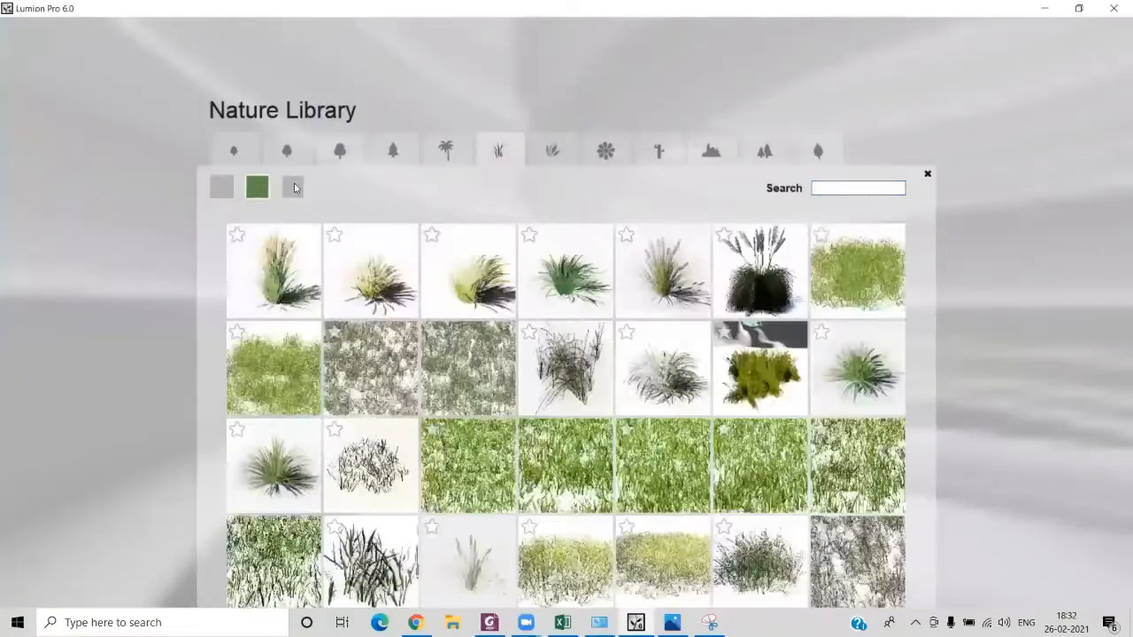
click(293, 186)
click(552, 152)
click(412, 577)
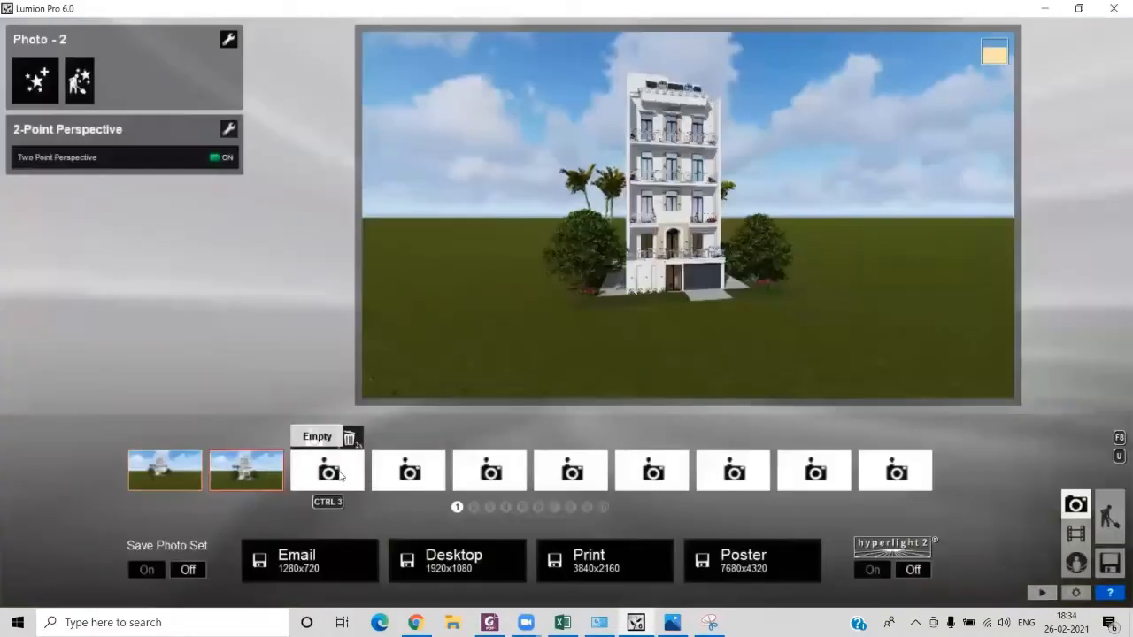
- Frame a frontal view of the whole building with its trees and store it in the third photo slot
click(341, 475)
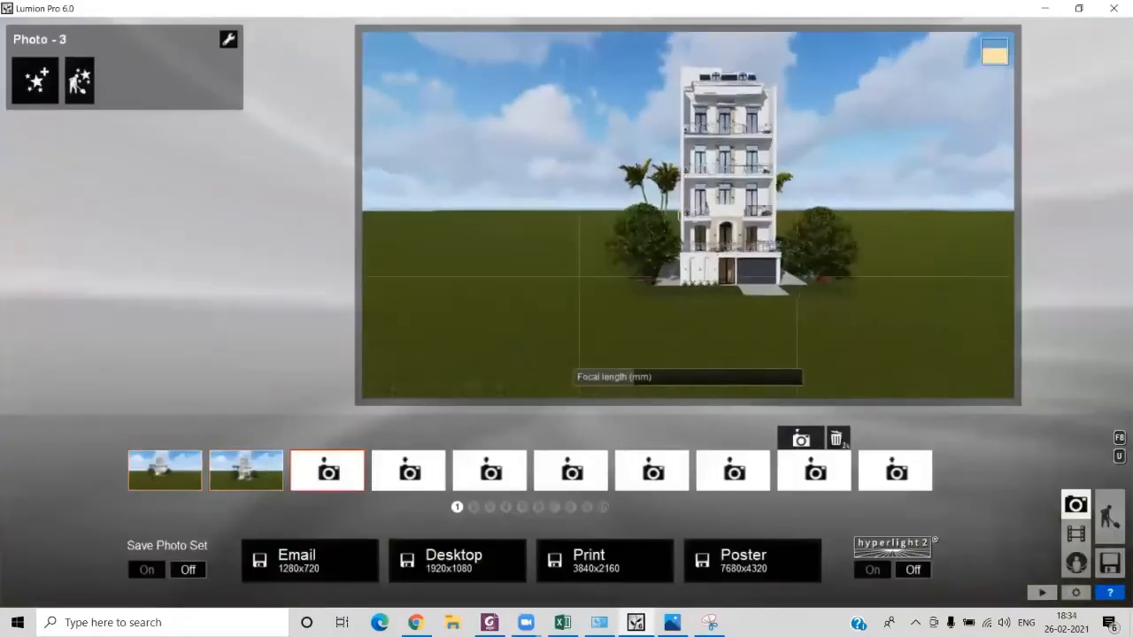
key(w)
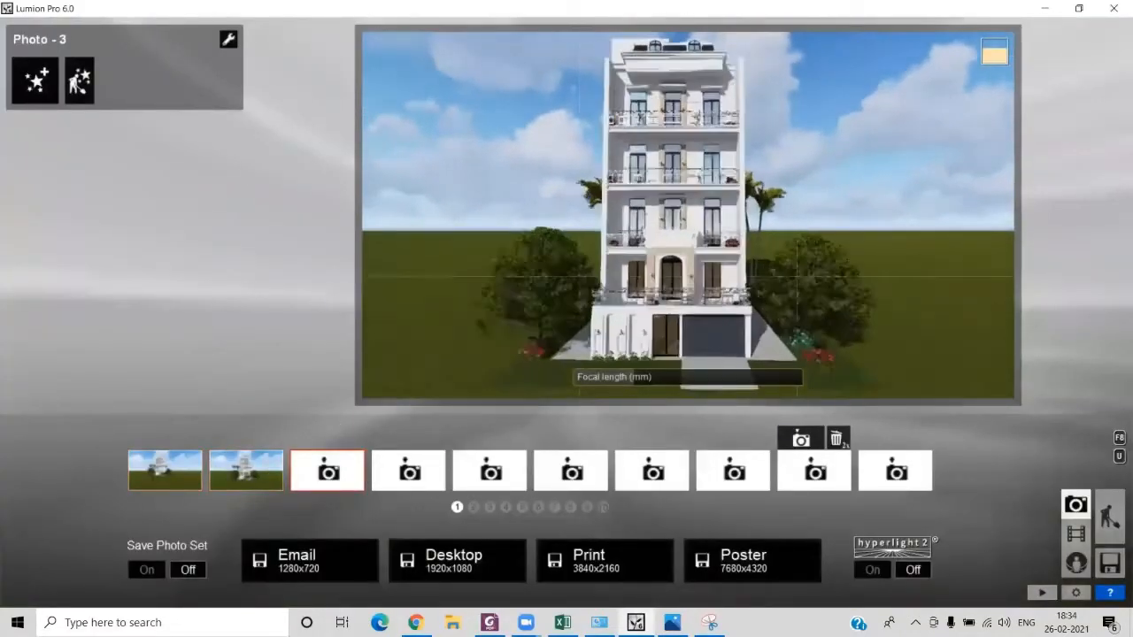
key(s)
key(s)
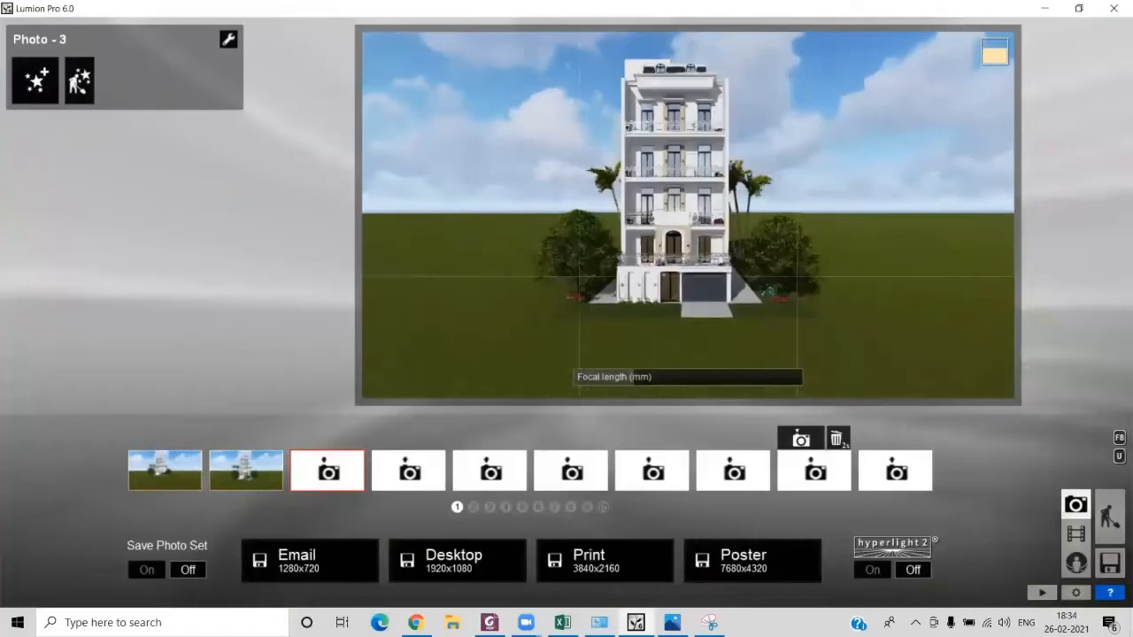
key(q)
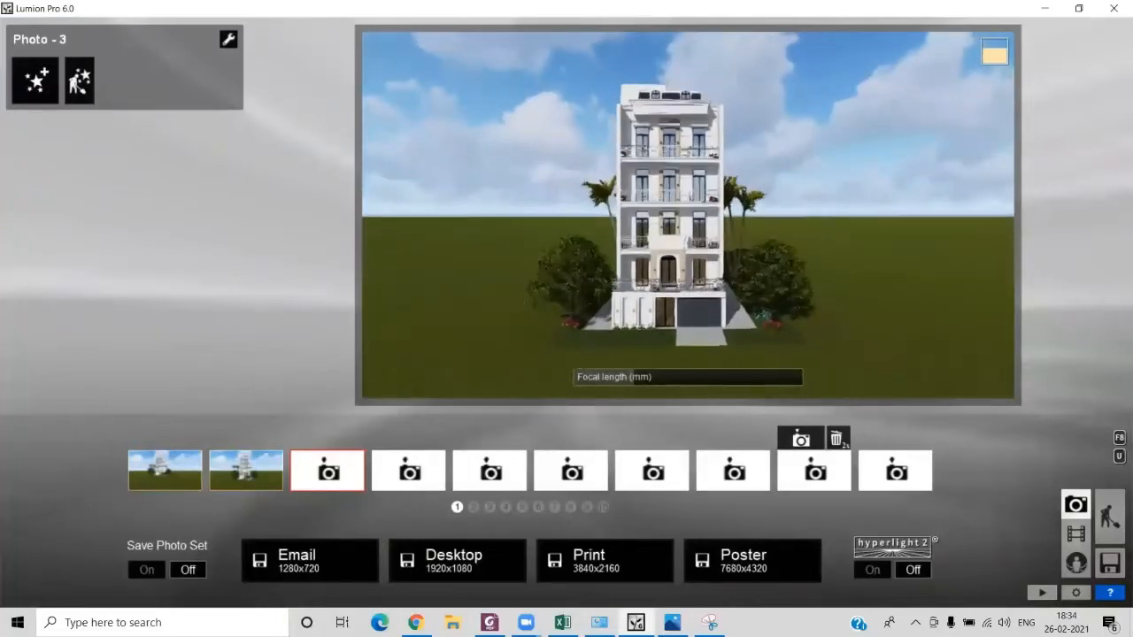
right_drag(691, 210, 695, 217)
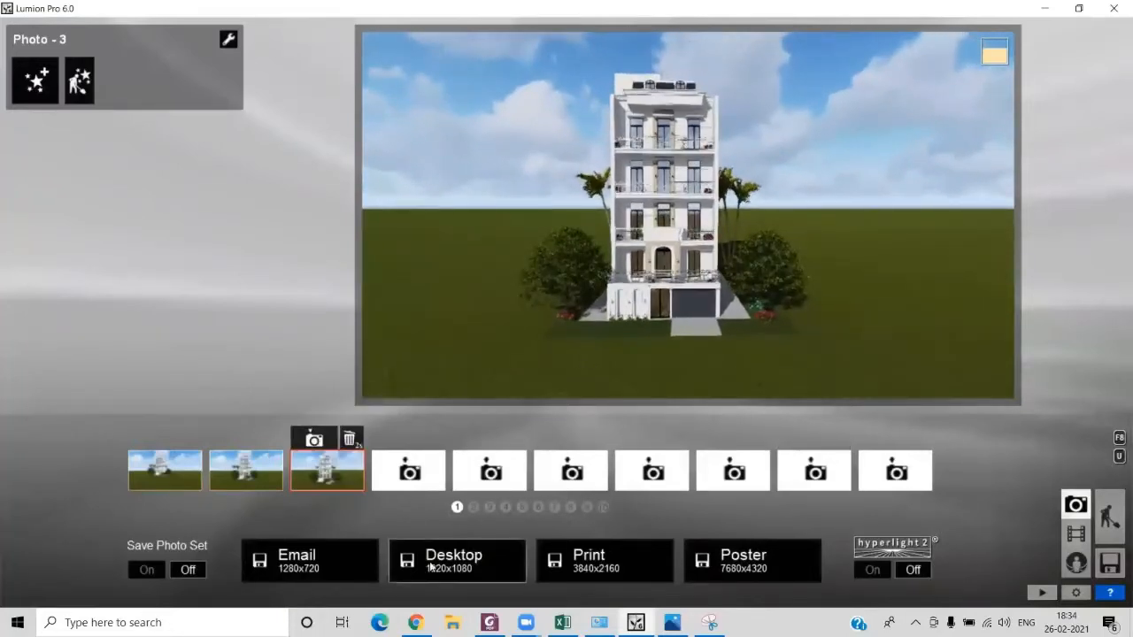
- Render the third photo at Desktop size 1920x1080 and save it as Trial 2
click(431, 568)
text(Trial 2)
click(428, 346)
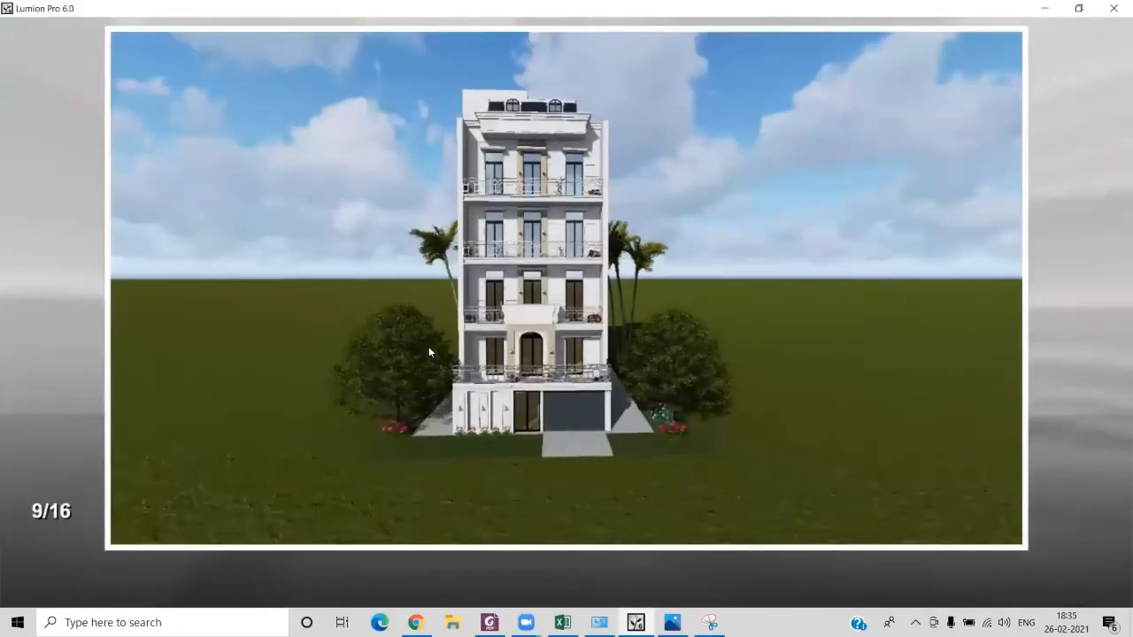
- Open the rendered Trial 2 image from the project folder in sketchup doc and examine the facade up close
key(super+e)
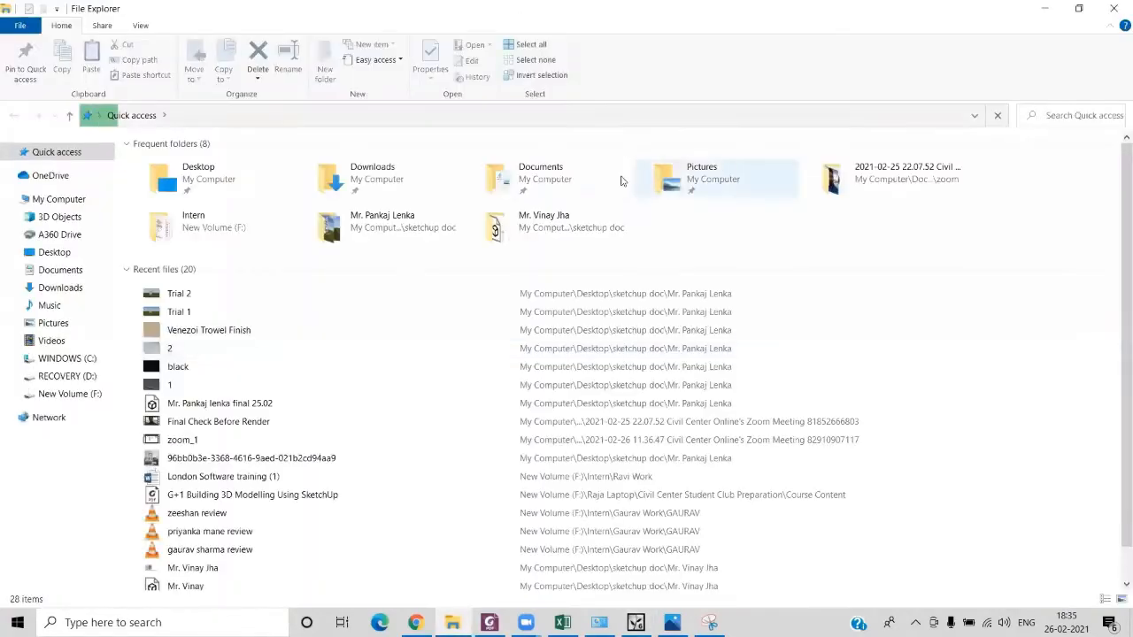
double_click(248, 186)
double_click(749, 291)
double_click(682, 192)
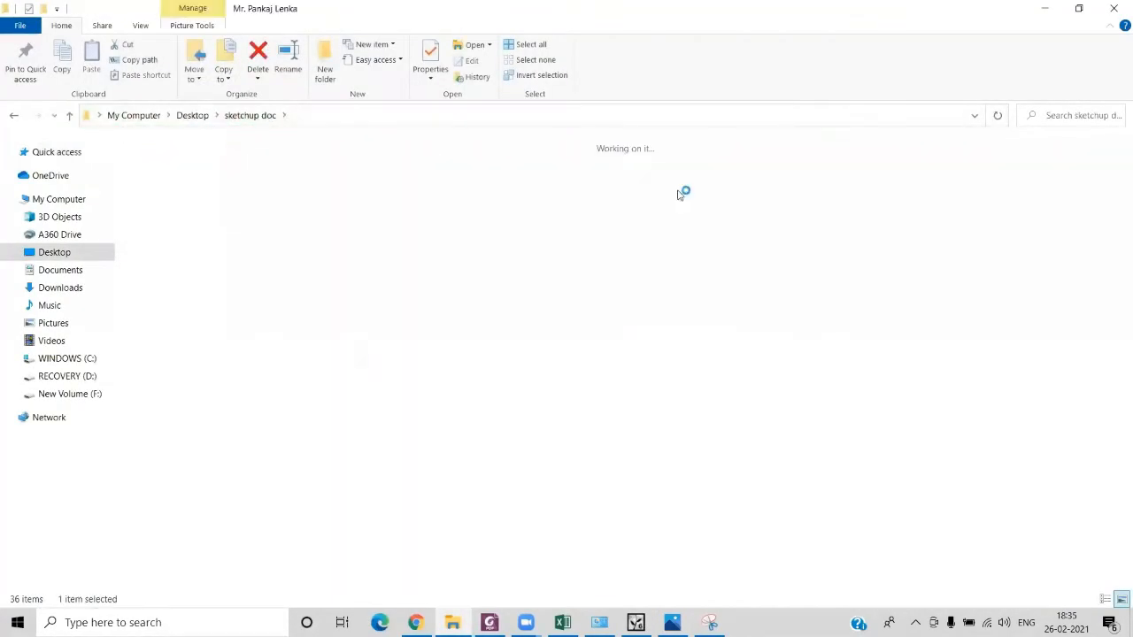
double_click(749, 407)
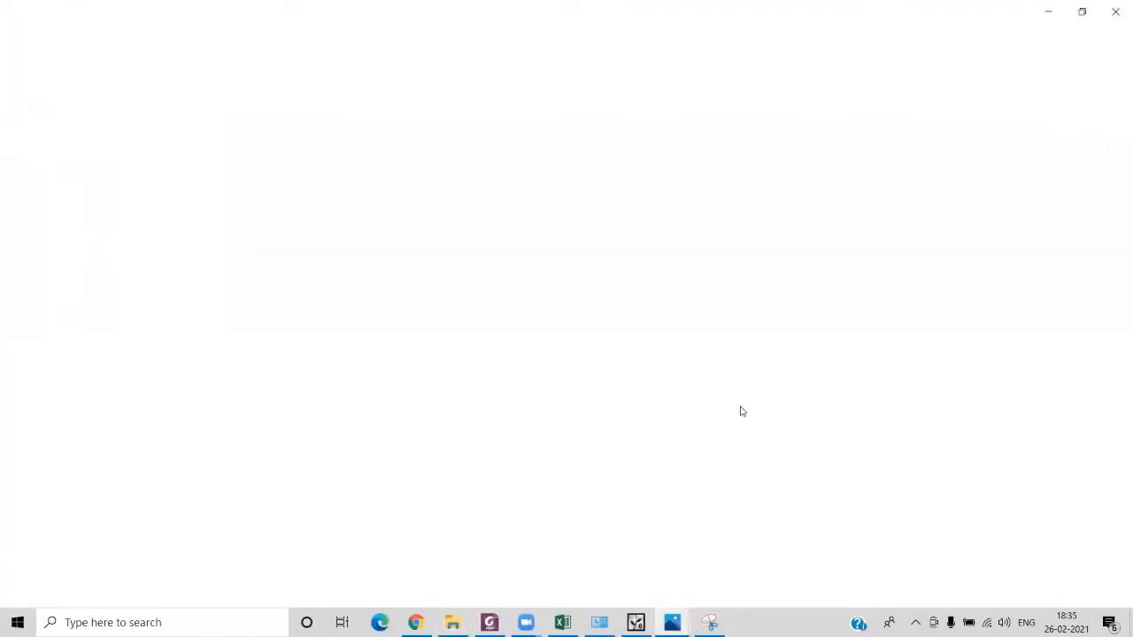
scroll(445, 121, up, 4)
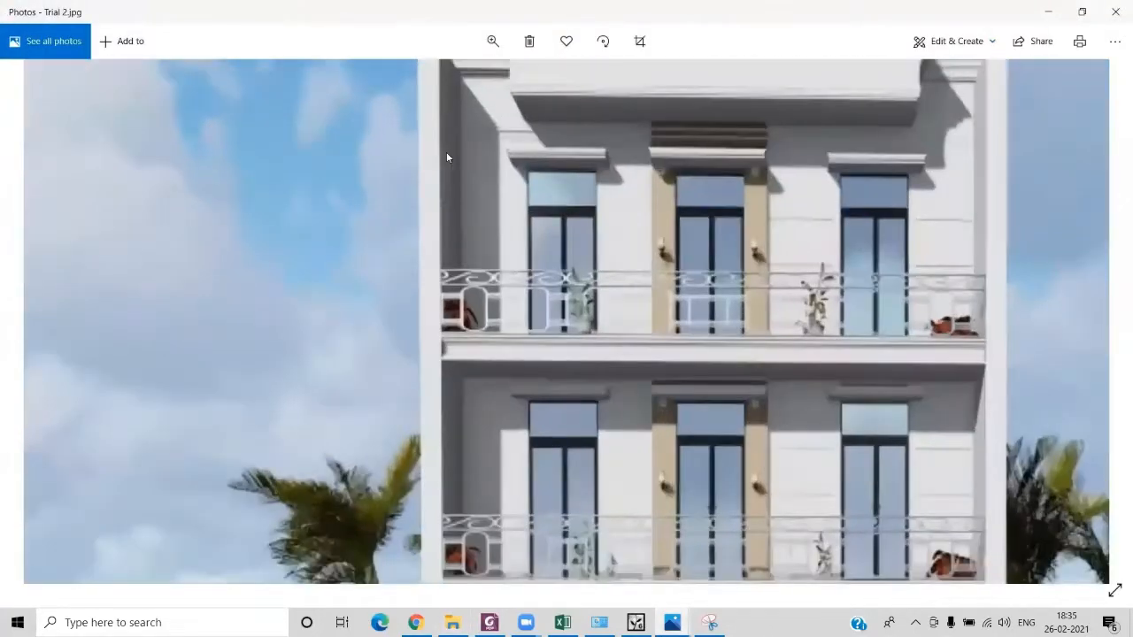
scroll(445, 157, down, 4)
scroll(496, 387, up, 2)
scroll(509, 363, down, 3)
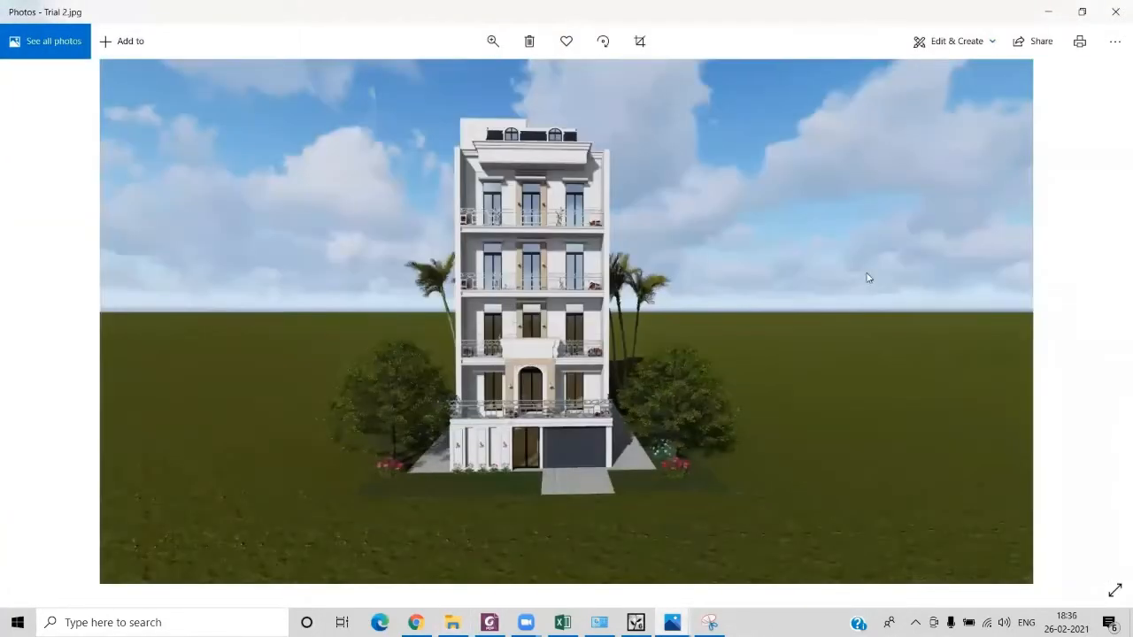
- Compare the Trial 2 render and the stored photo views with the villa reference photo
click(1049, 17)
click(165, 474)
click(309, 478)
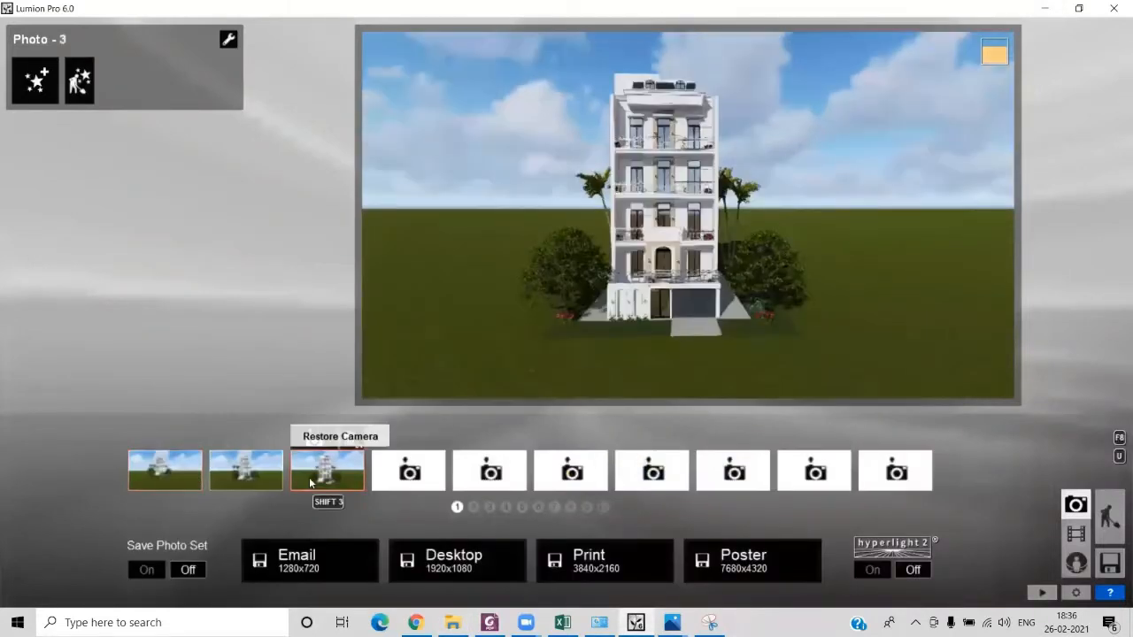
mouse_move(672, 622)
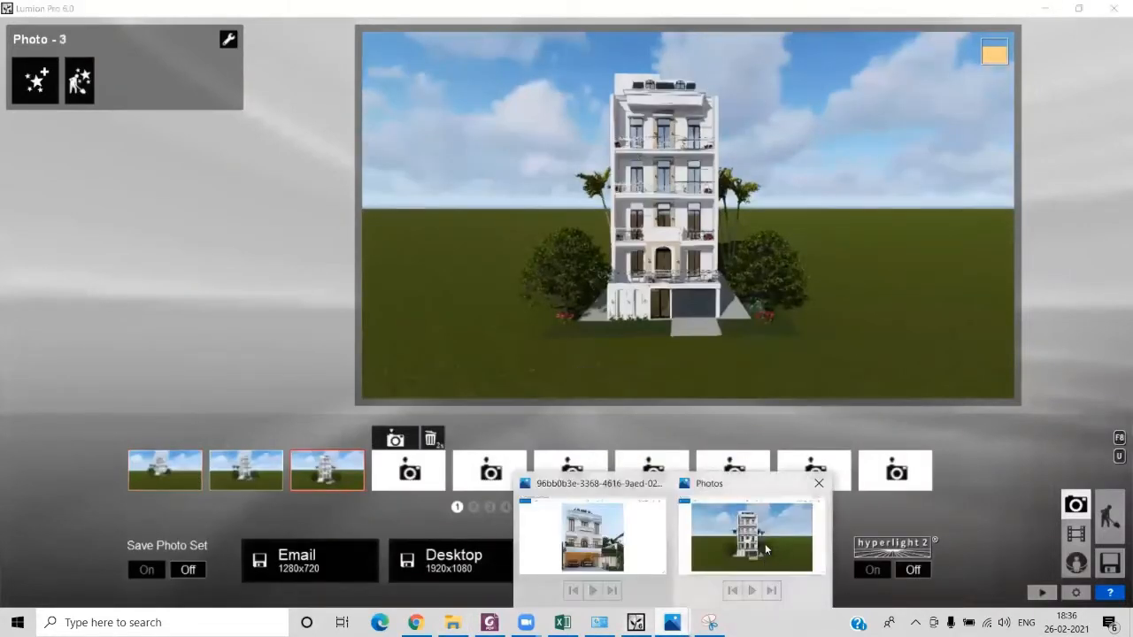
click(765, 543)
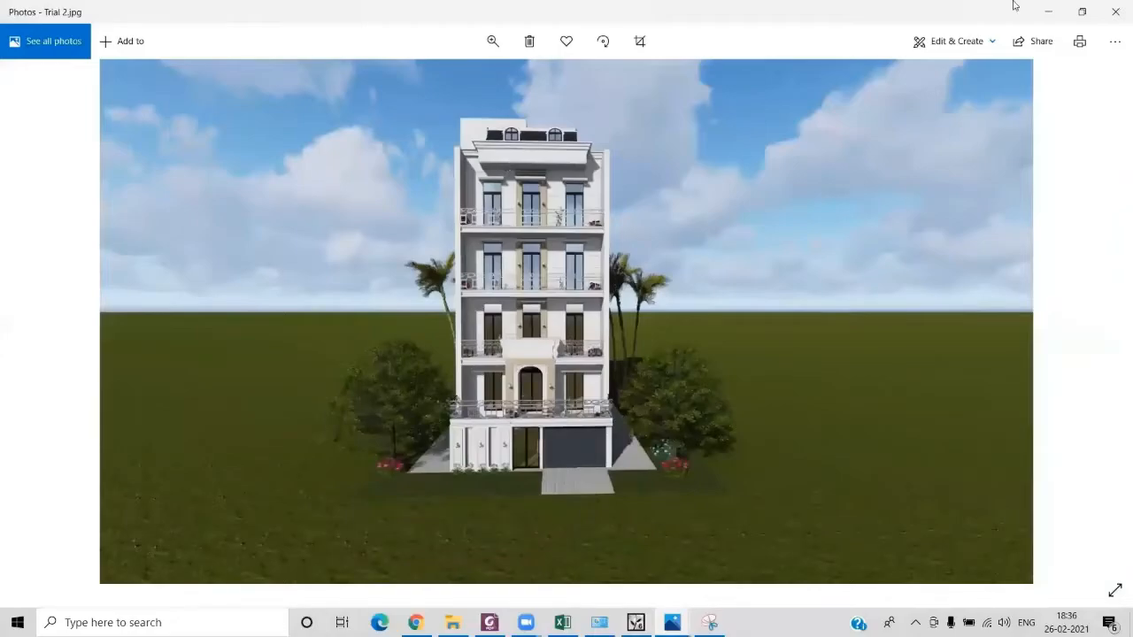
click(1049, 12)
click(670, 540)
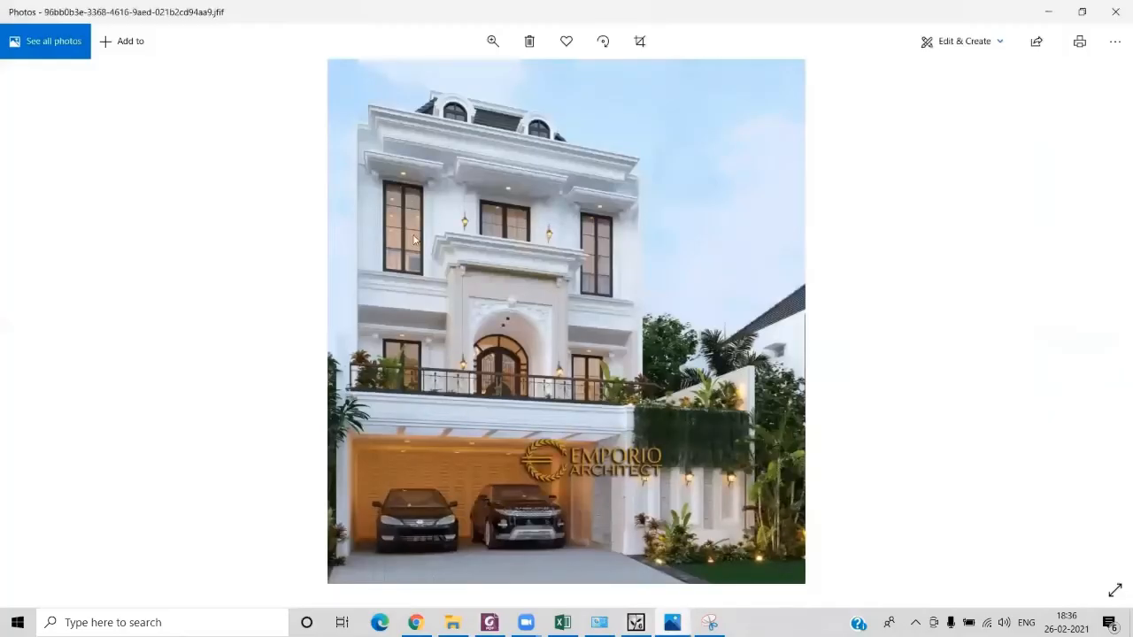
- Return to Lumion, restore the Photo 1 camera, lengthen its focal length and reframe the building from a raised, more distant viewpoint
click(637, 623)
click(168, 472)
drag(637, 378, 657, 378)
key(q)
key(s)
key(s)
right_drag(600, 156, 603, 126)
- Fine-tune the Photo 1 framing around the building with a focal length of about 33 mm and store the view
key(a)
key(d)
drag(671, 377, 673, 381)
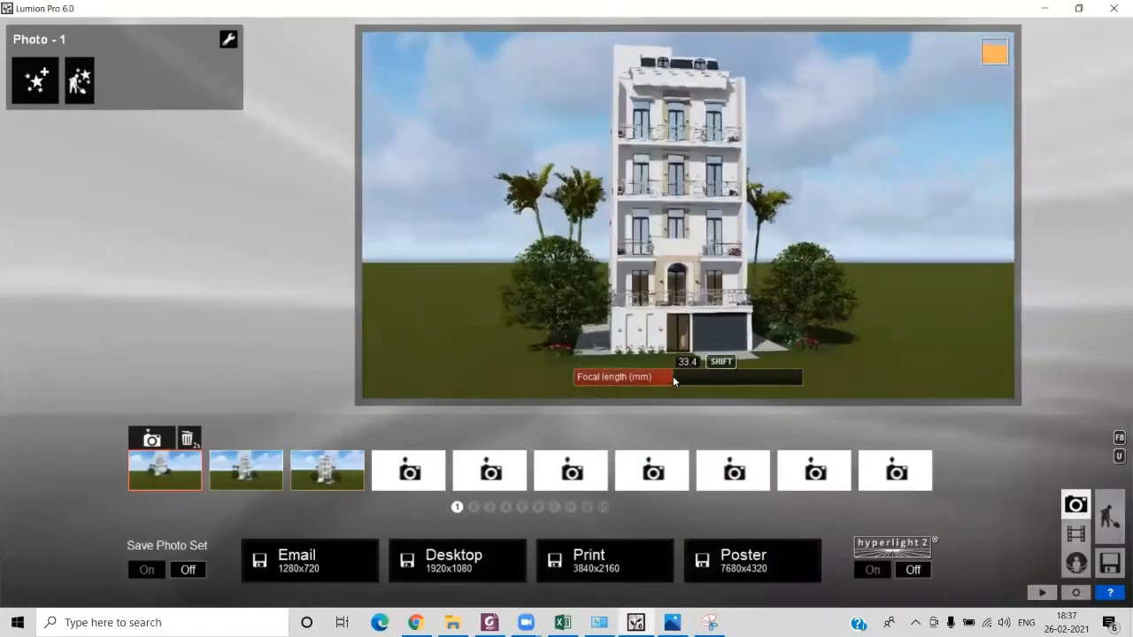
click(671, 375)
right_drag(688, 215, 718, 308)
- Render the Photo 1 view at Desktop size 1920x1080 and save it as Trial 3
click(262, 472)
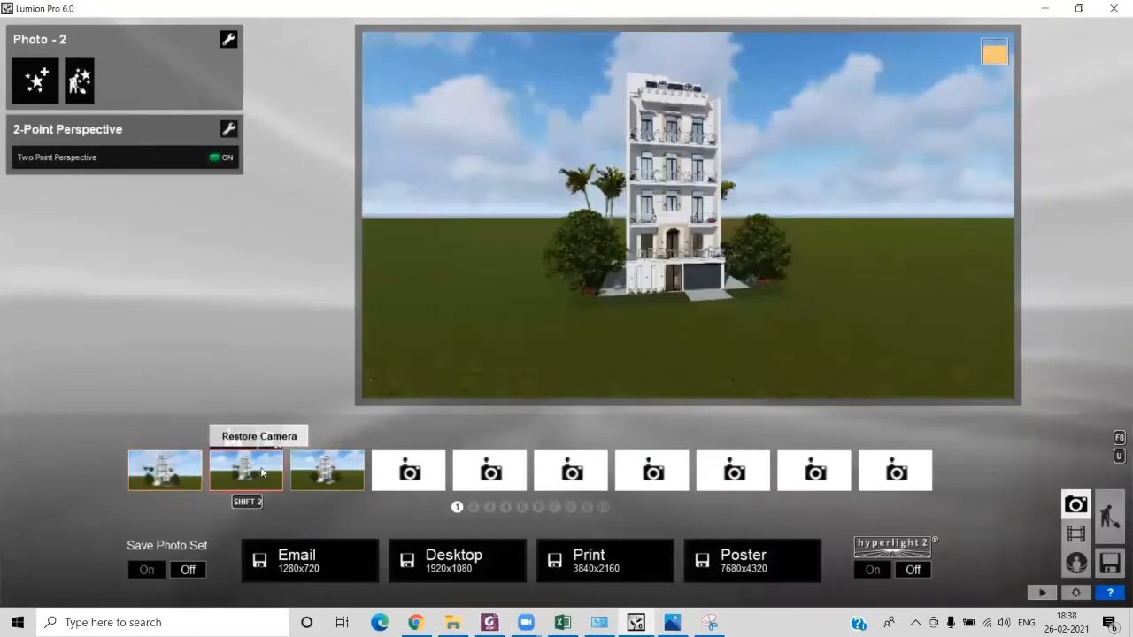
click(175, 469)
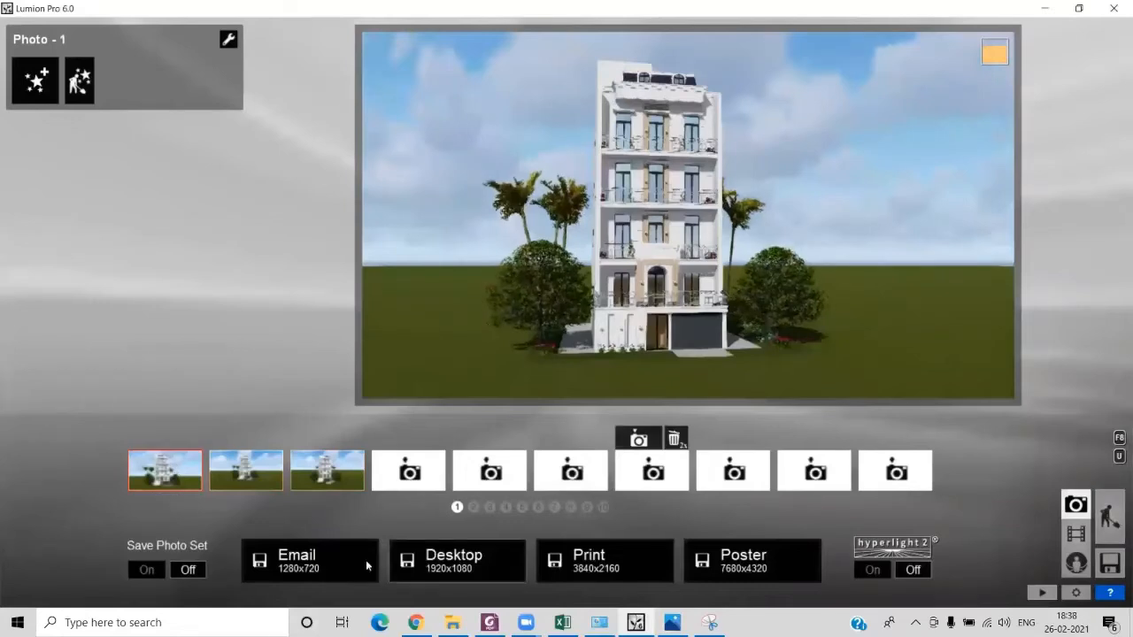
click(452, 560)
click(220, 296)
key(BackSpace)
text(3)
key(Return)
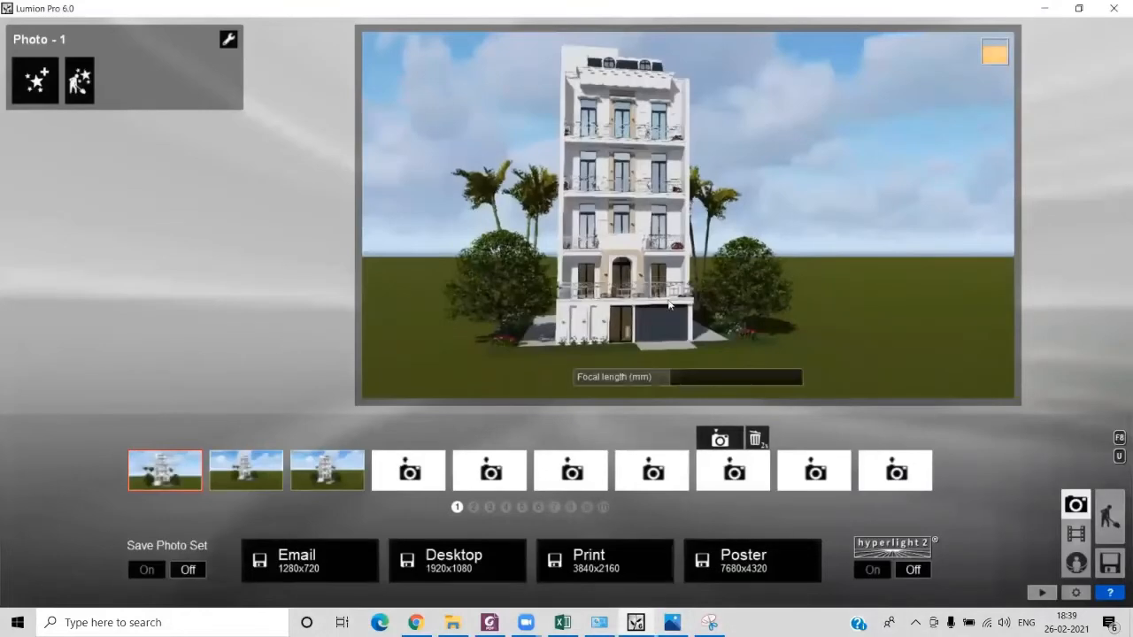
- Shift the Photo 1 framing so the building sits slightly lower, render it at Desktop size 1920x1080 and save it as Trial 4
right_drag(670, 304, 686, 292)
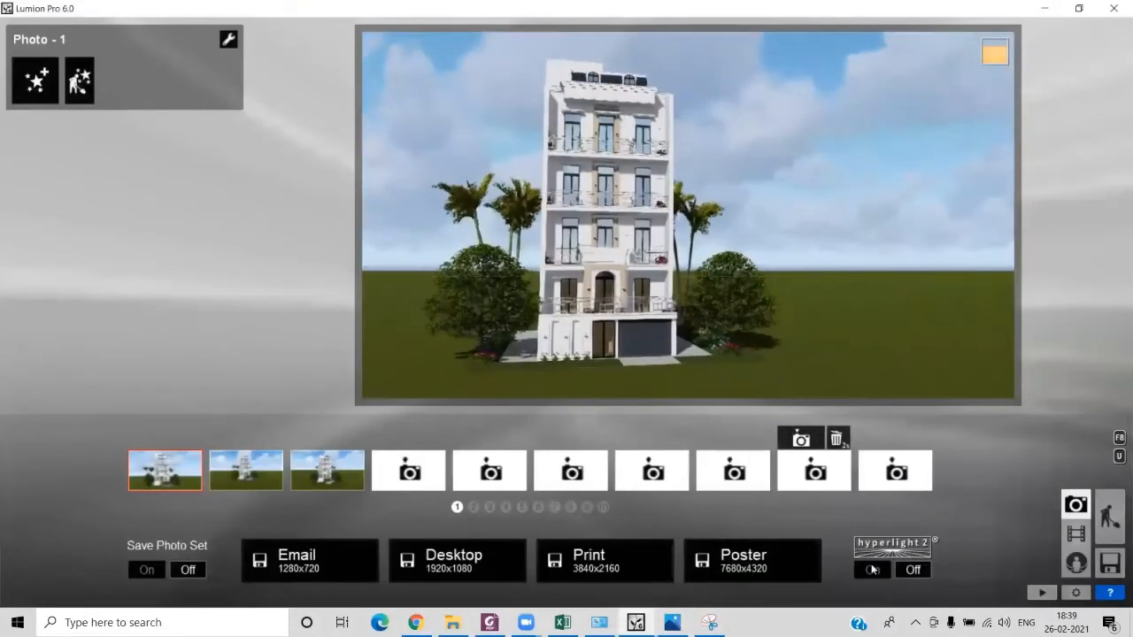
click(520, 579)
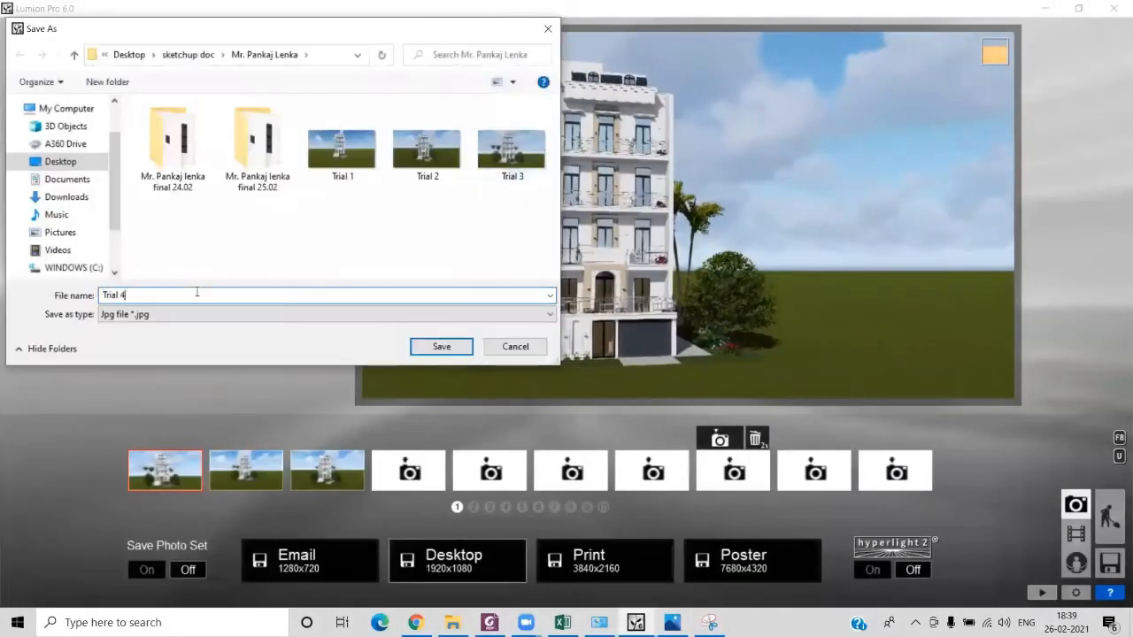
text(Trial 4)
click(442, 346)
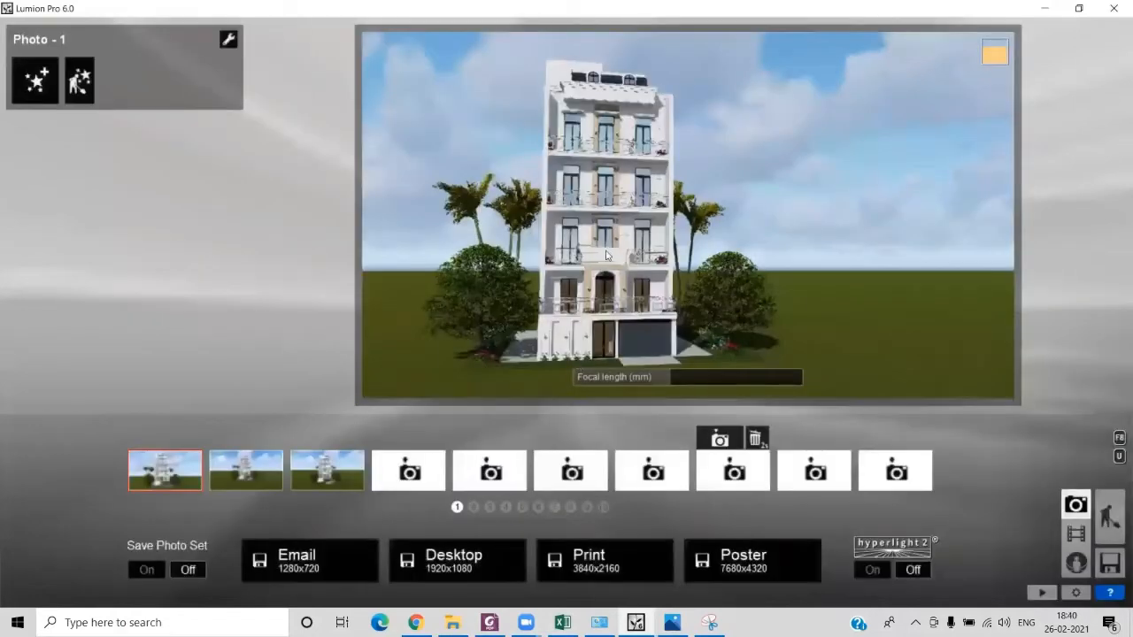
- Reframe the building again in the Photo 1 view and start another Desktop-size 1920x1080 render
right_drag(607, 256, 610, 252)
right_drag(686, 256, 651, 283)
scroll(663, 380, down, 2)
click(456, 565)
key(Escape)
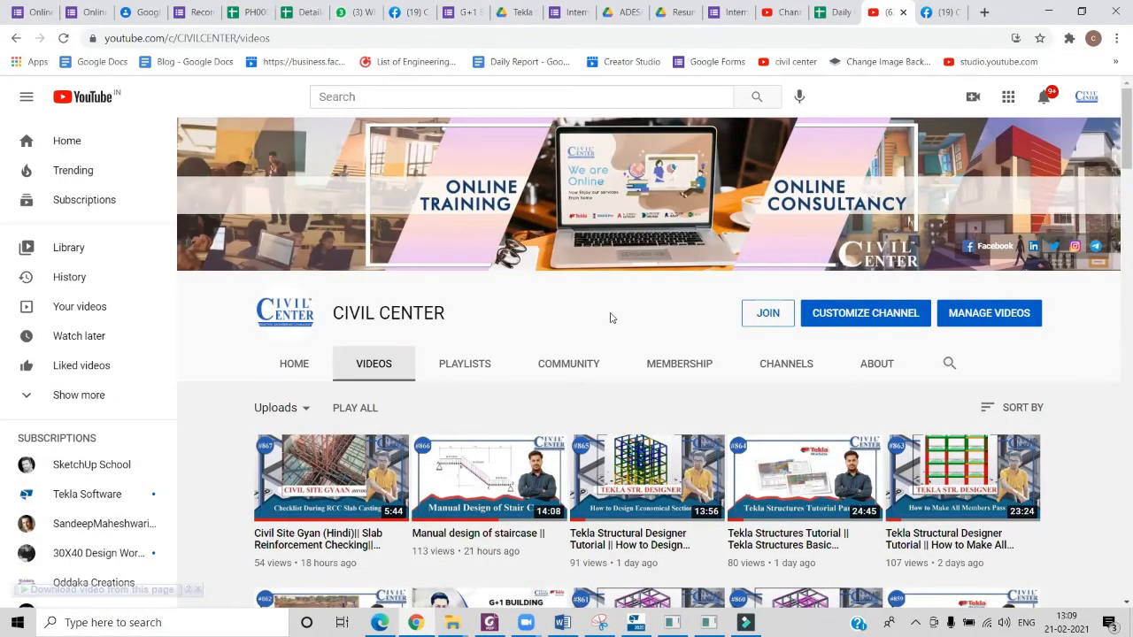
- Look through the uploads on the Civil Center YouTube channel and the posts on its Facebook page in Chrome
scroll(608, 319, down, 2)
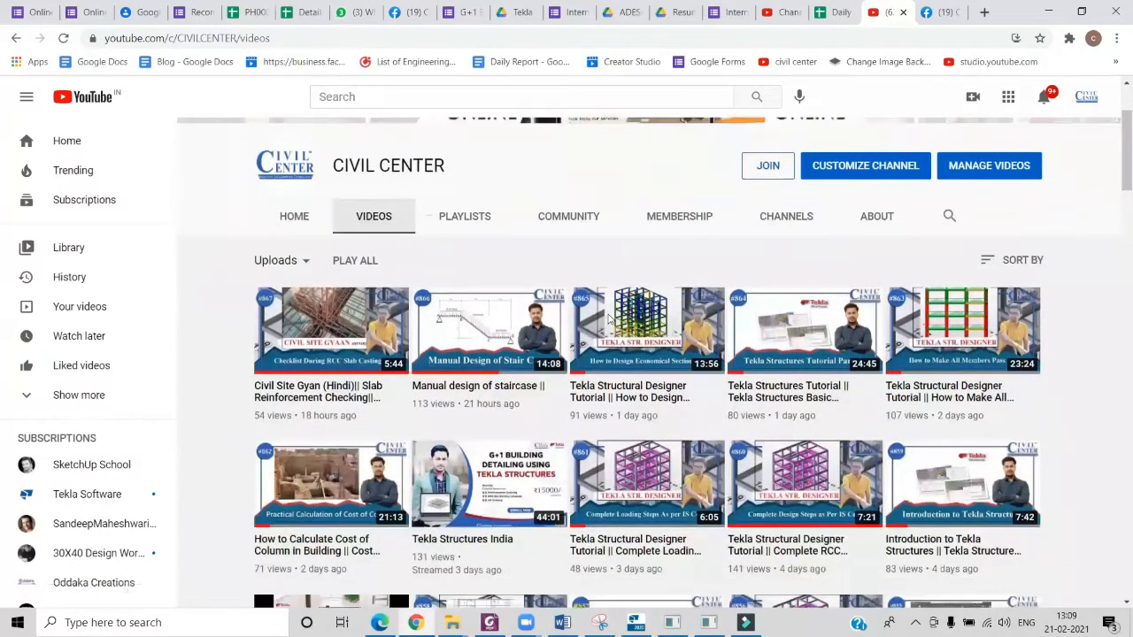
scroll(541, 305, down, 1)
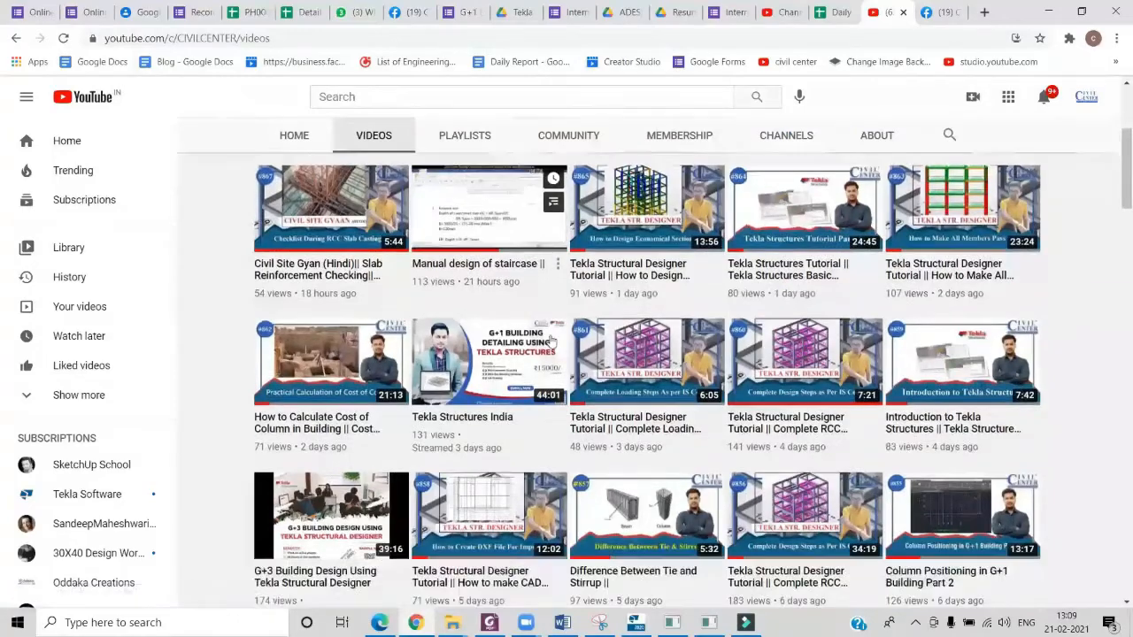
scroll(619, 265, down, 5)
click(943, 14)
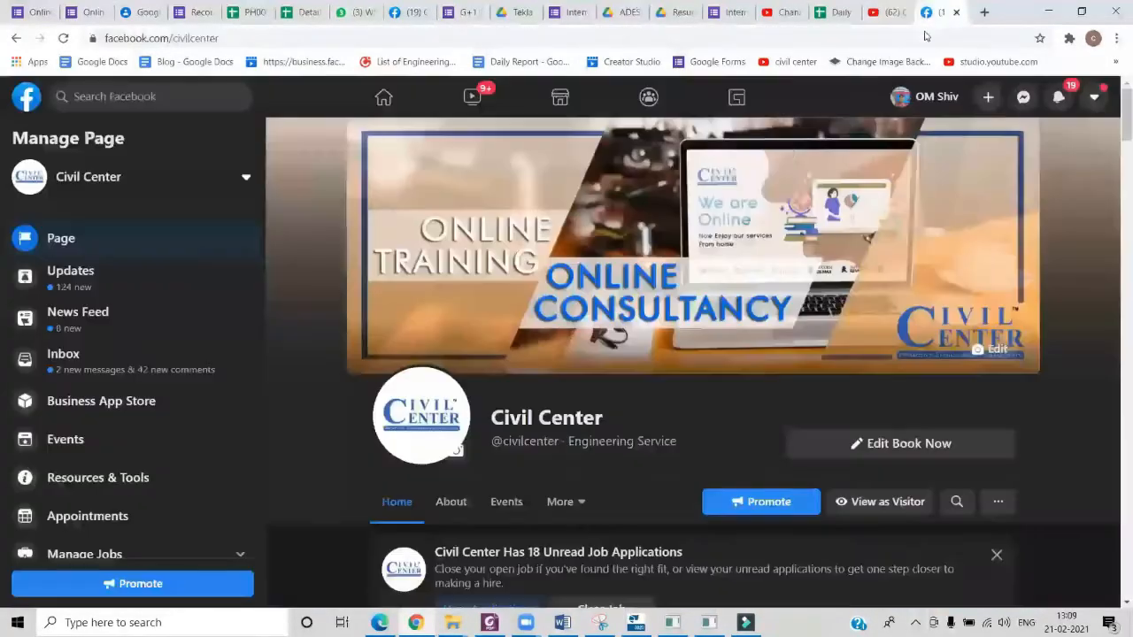
scroll(665, 279, down, 10)
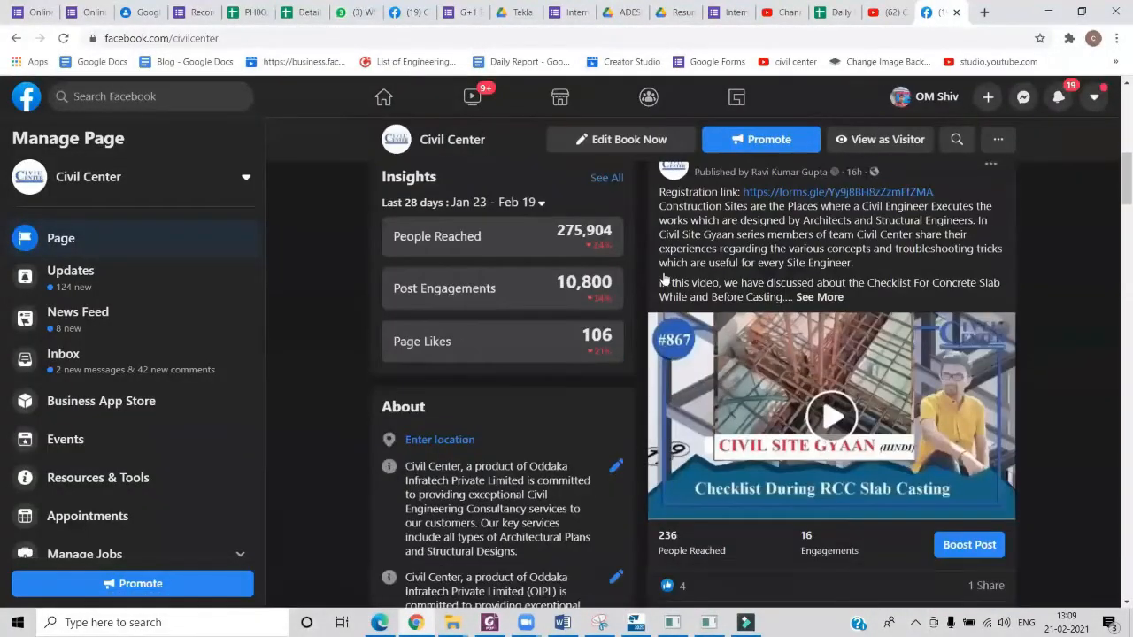
scroll(665, 279, down, 1)
scroll(664, 279, down, 4)
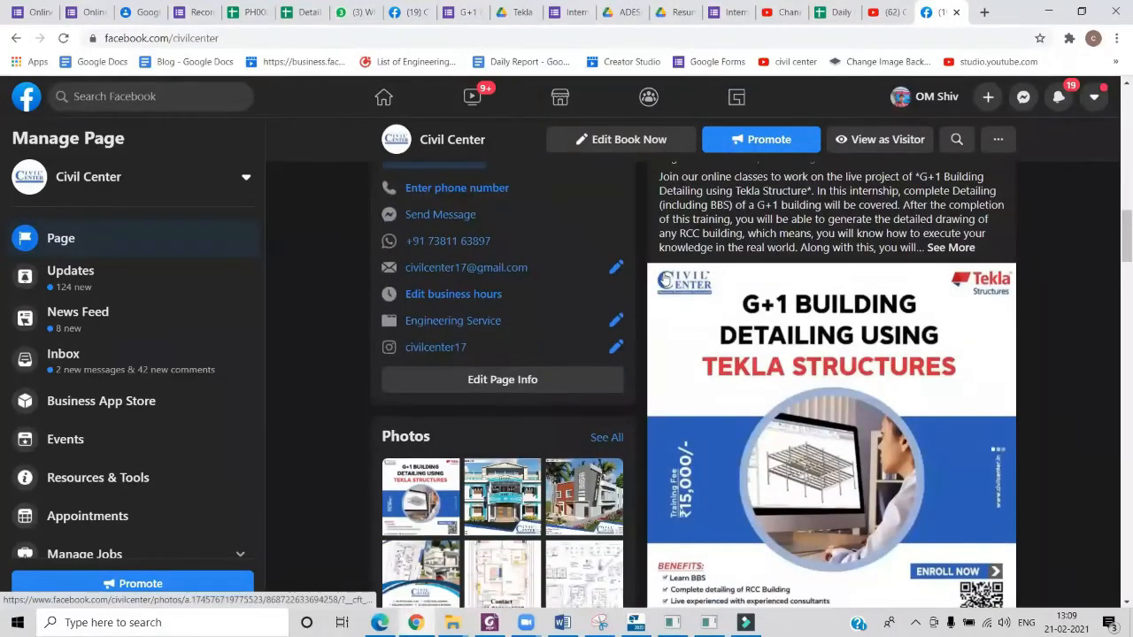
scroll(665, 279, down, 1)
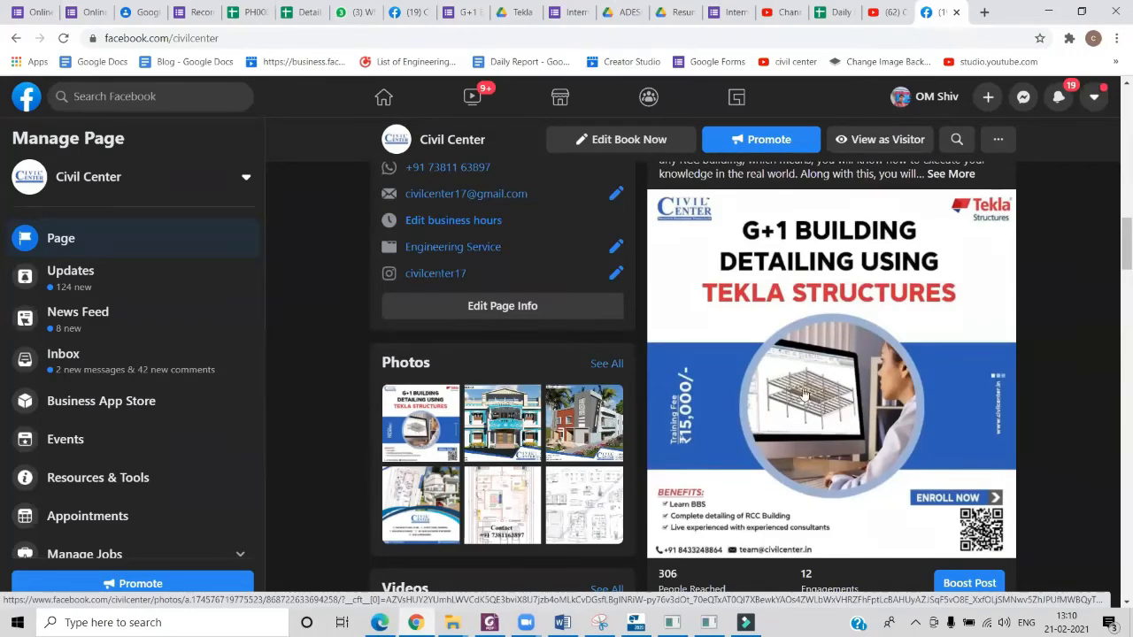
- Open the Civil Center Online Training Program form and review its training options and registration fields
click(86, 14)
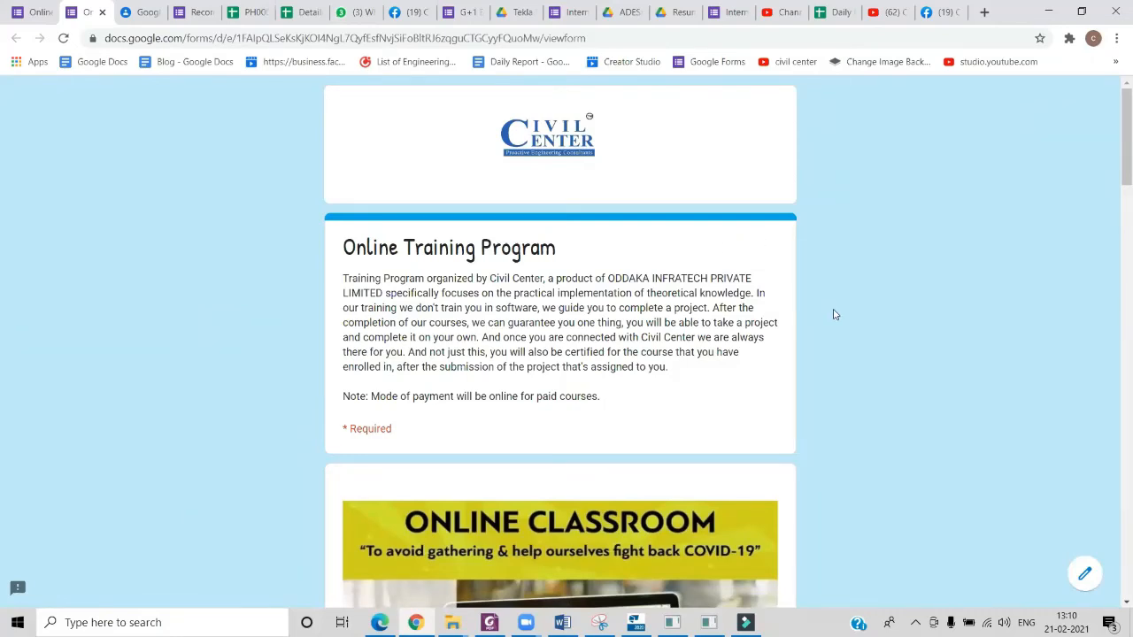
scroll(832, 314, down, 5)
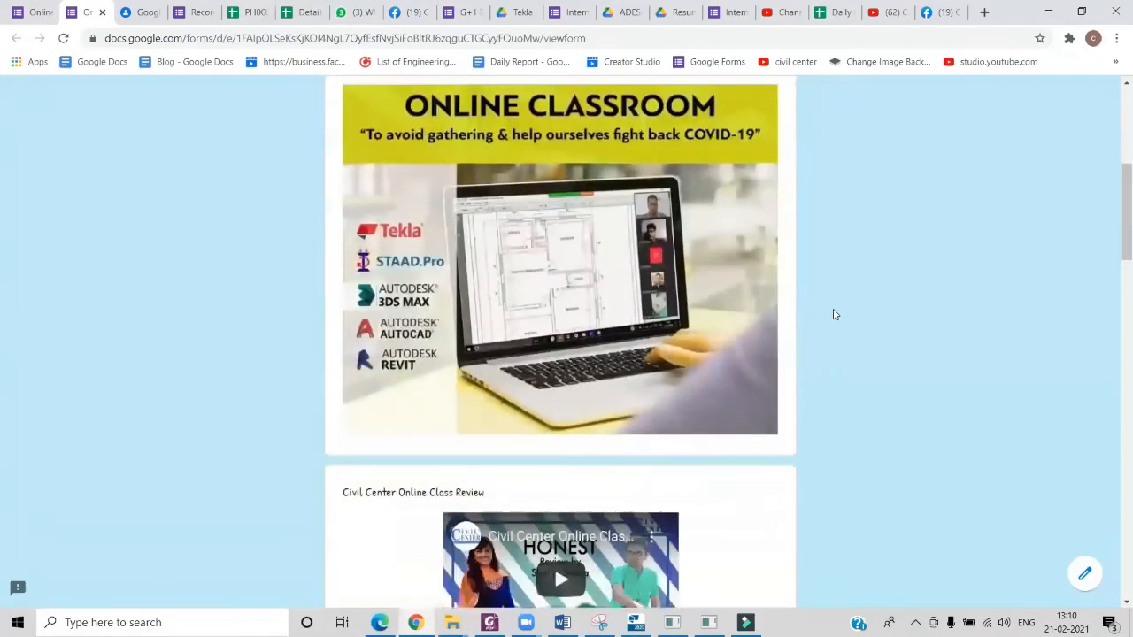
scroll(833, 314, down, 3)
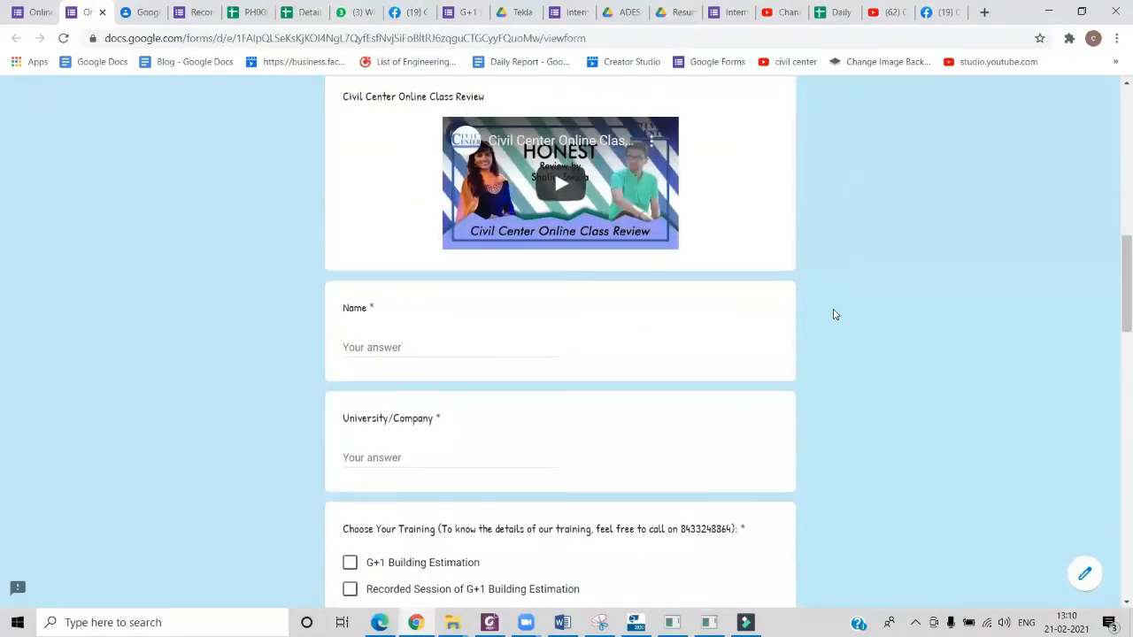
scroll(833, 314, down, 4)
scroll(833, 314, down, 6)
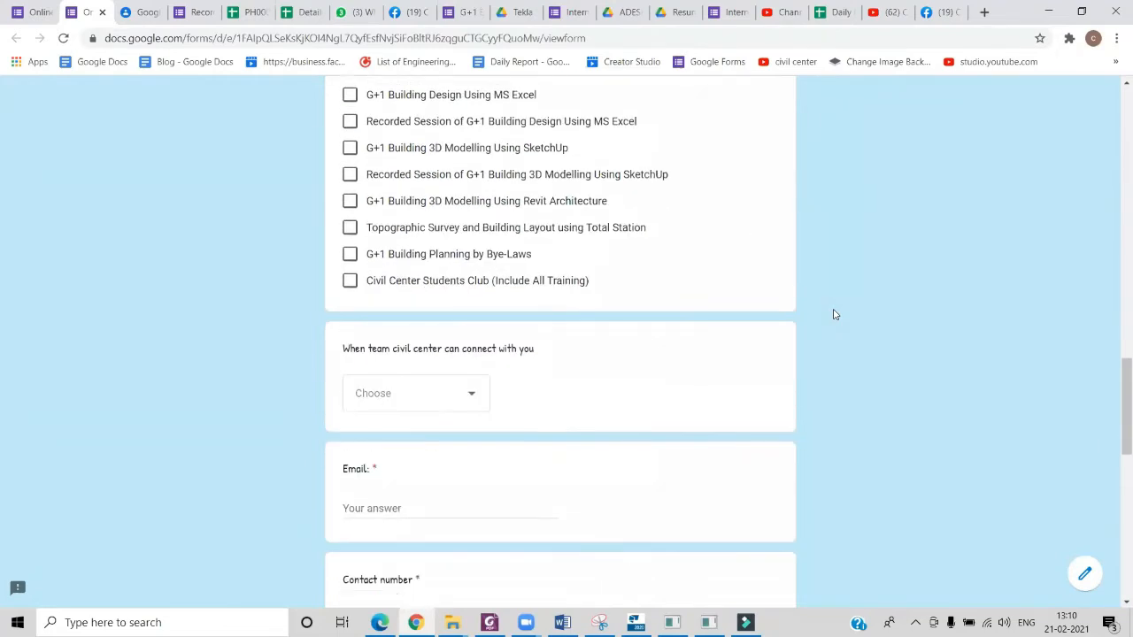
scroll(833, 314, down, 2)
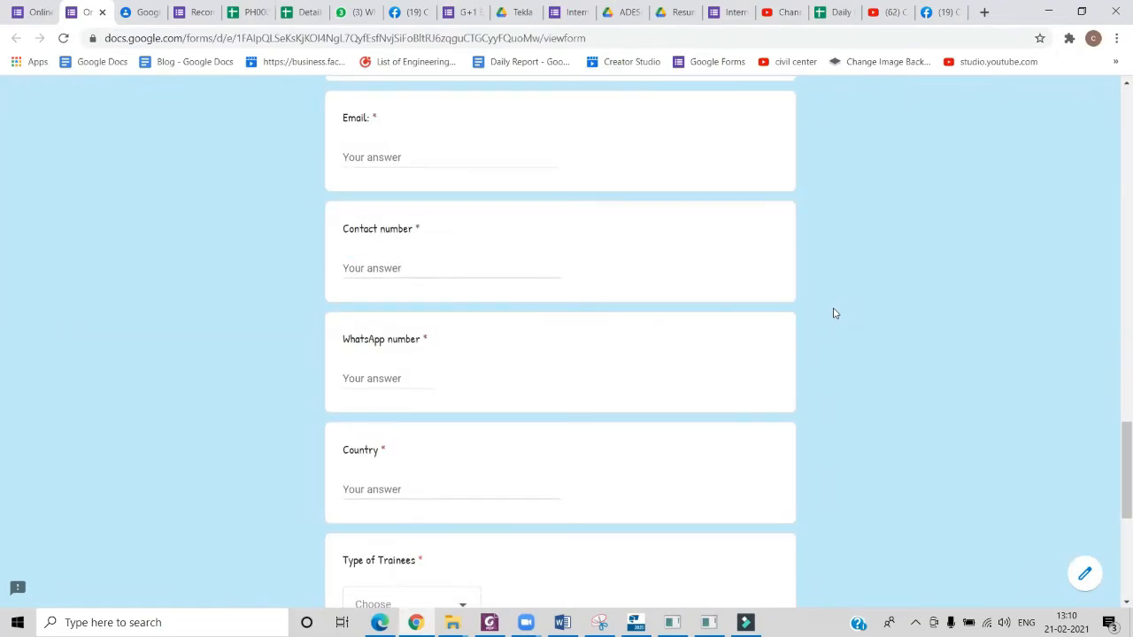
scroll(833, 314, down, 1)
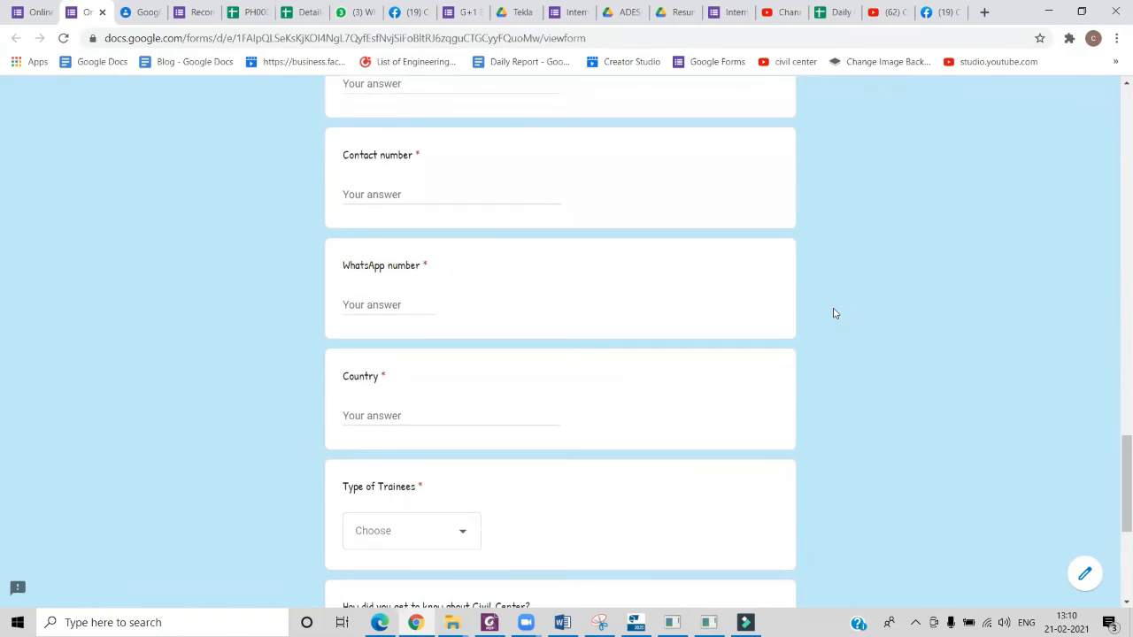
scroll(833, 314, down, 3)
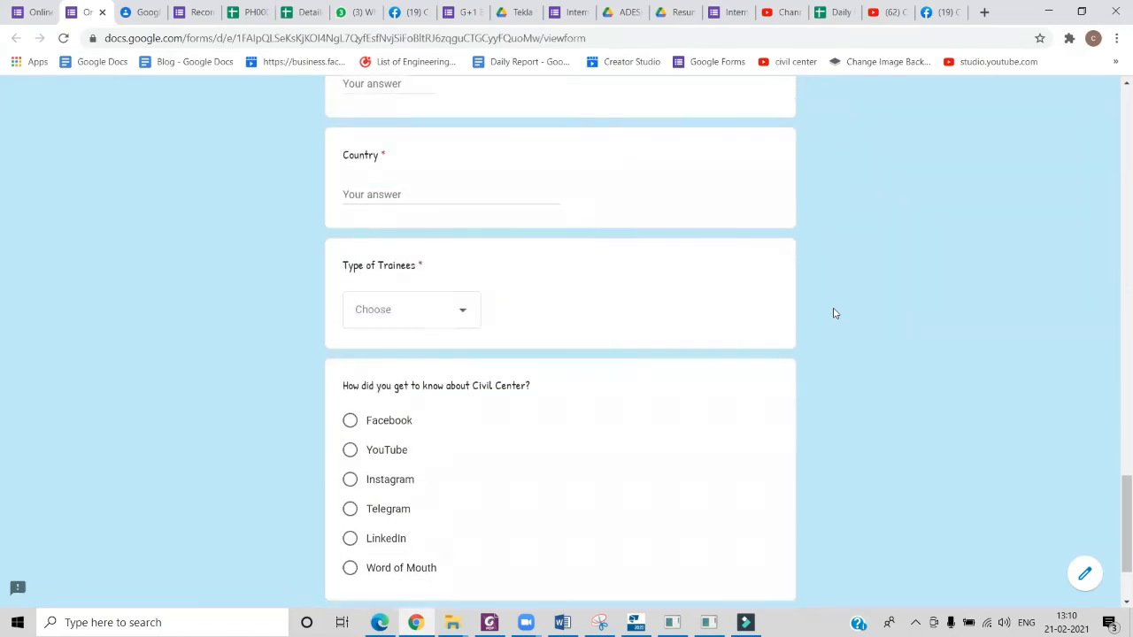